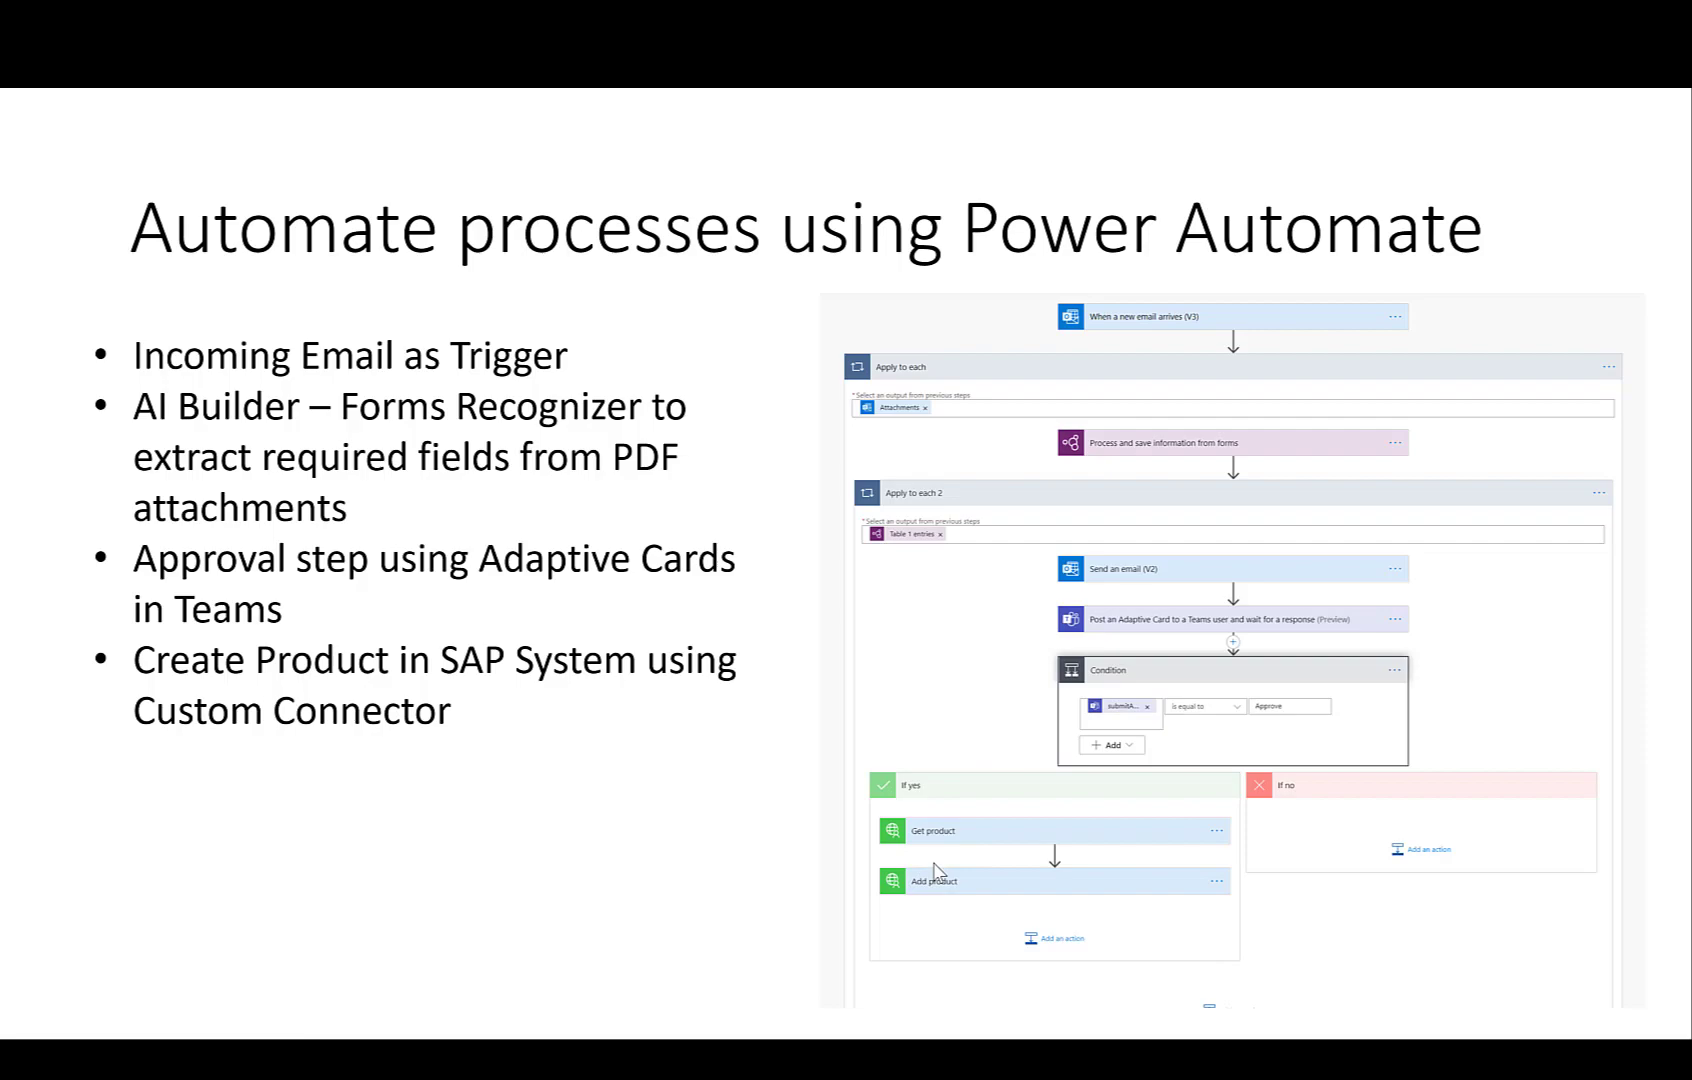
- Exit the email-to-SAP slideshow and switch to the CreateSAPProductFromEmail flow editor in Edge
{"action": "key", "text": "alt+Tab"}
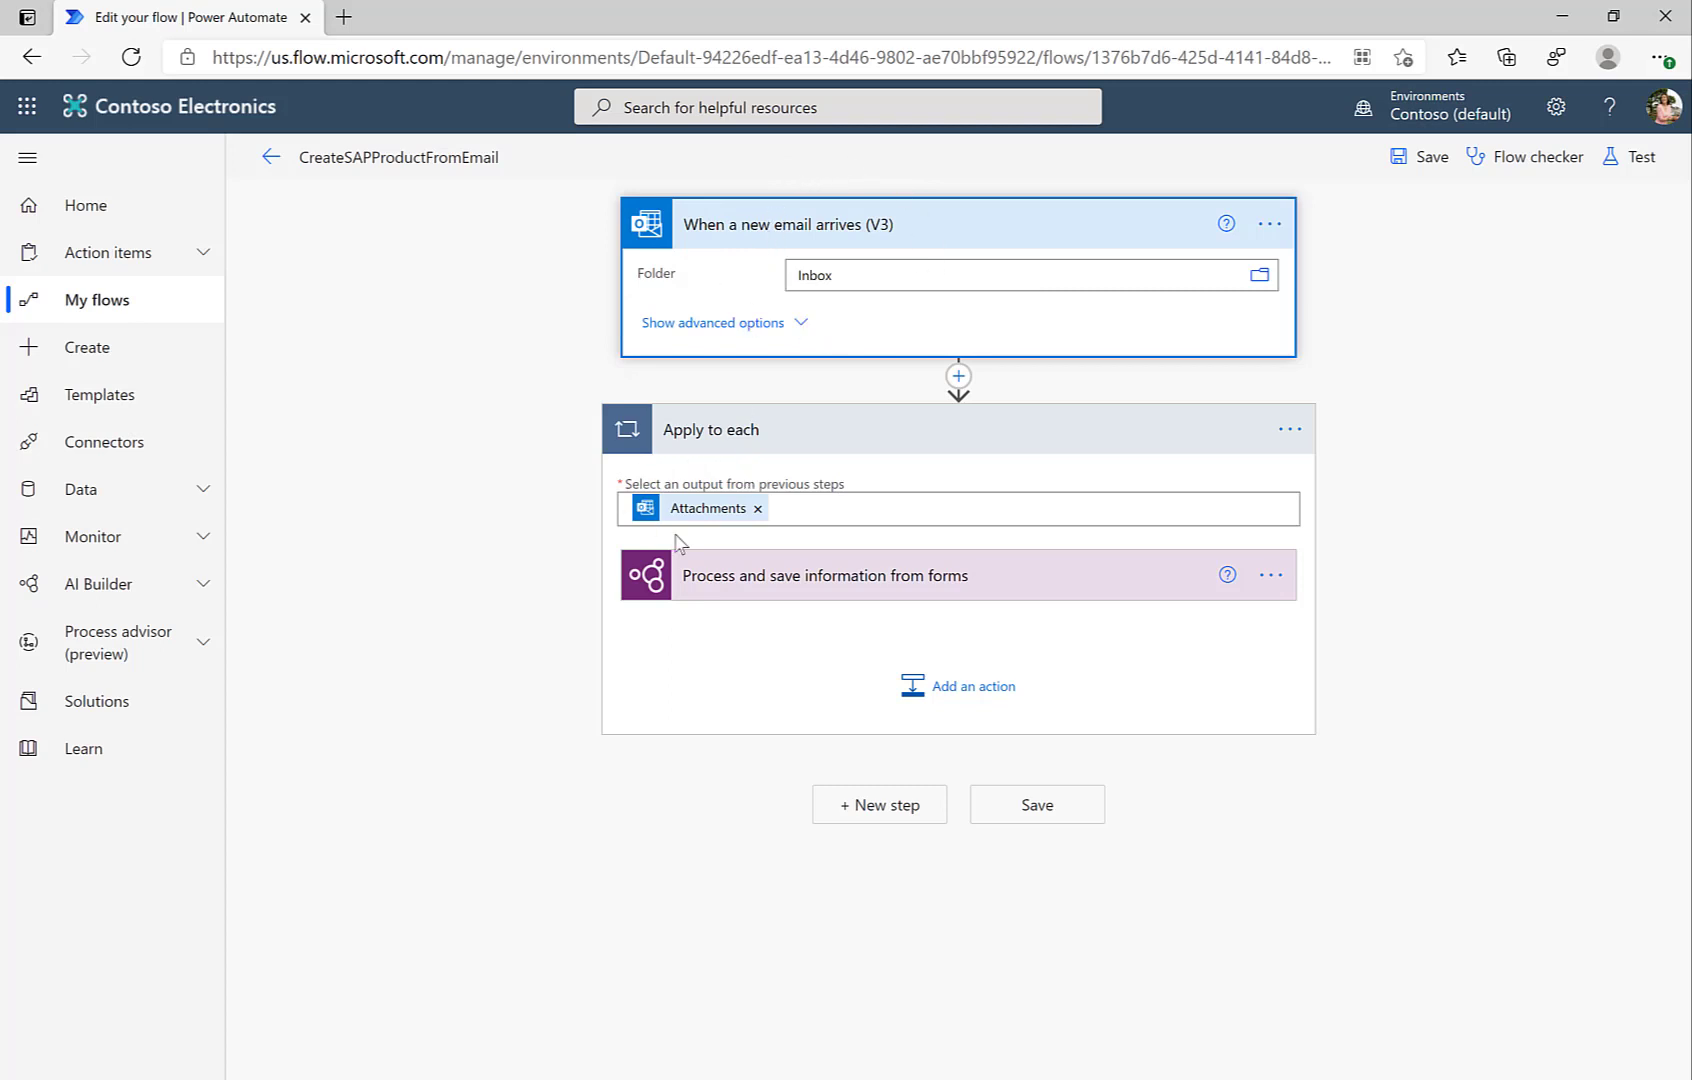
- Check the forms step's ProductExtraction PDF settings and start a new action below it
{"action": "left_click", "coordinate": [735, 586]}
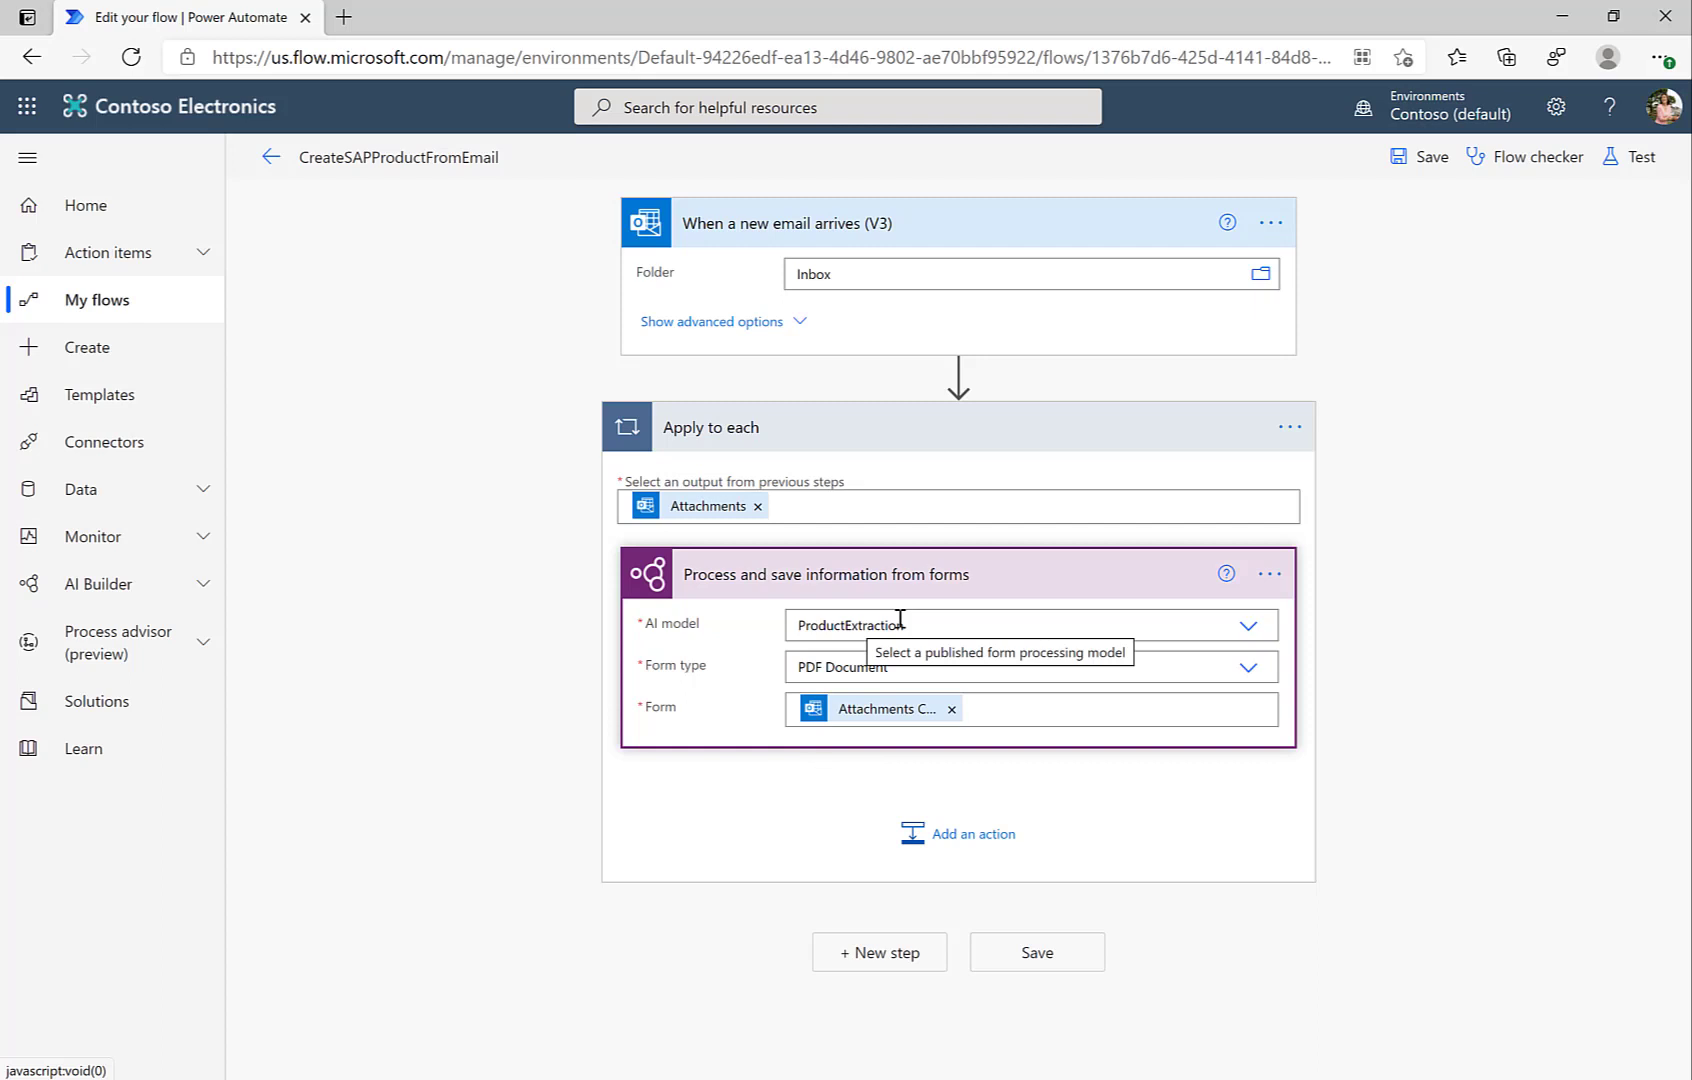
{"action": "left_click", "coordinate": [948, 834]}
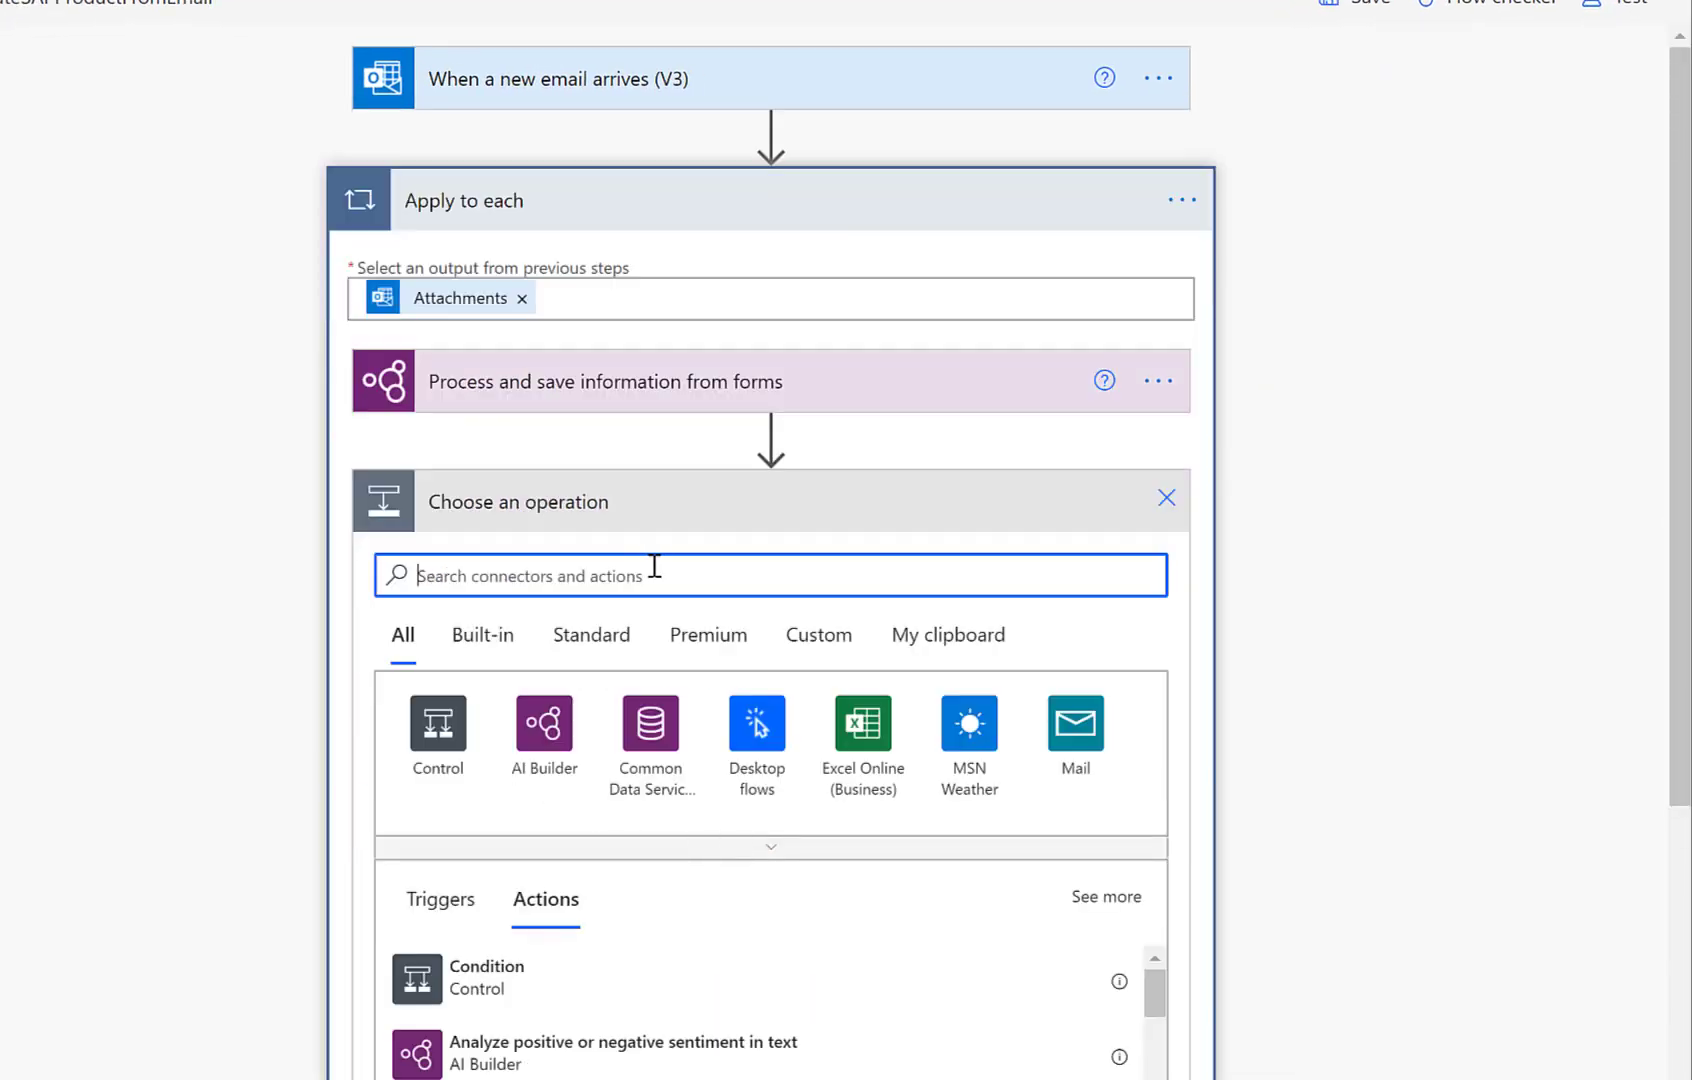
- Add the custom SAP-ODATA-Demo Get product action with id HT-2000 and x-csrf-token set to fetch
{"action": "left_click", "coordinate": [823, 650]}
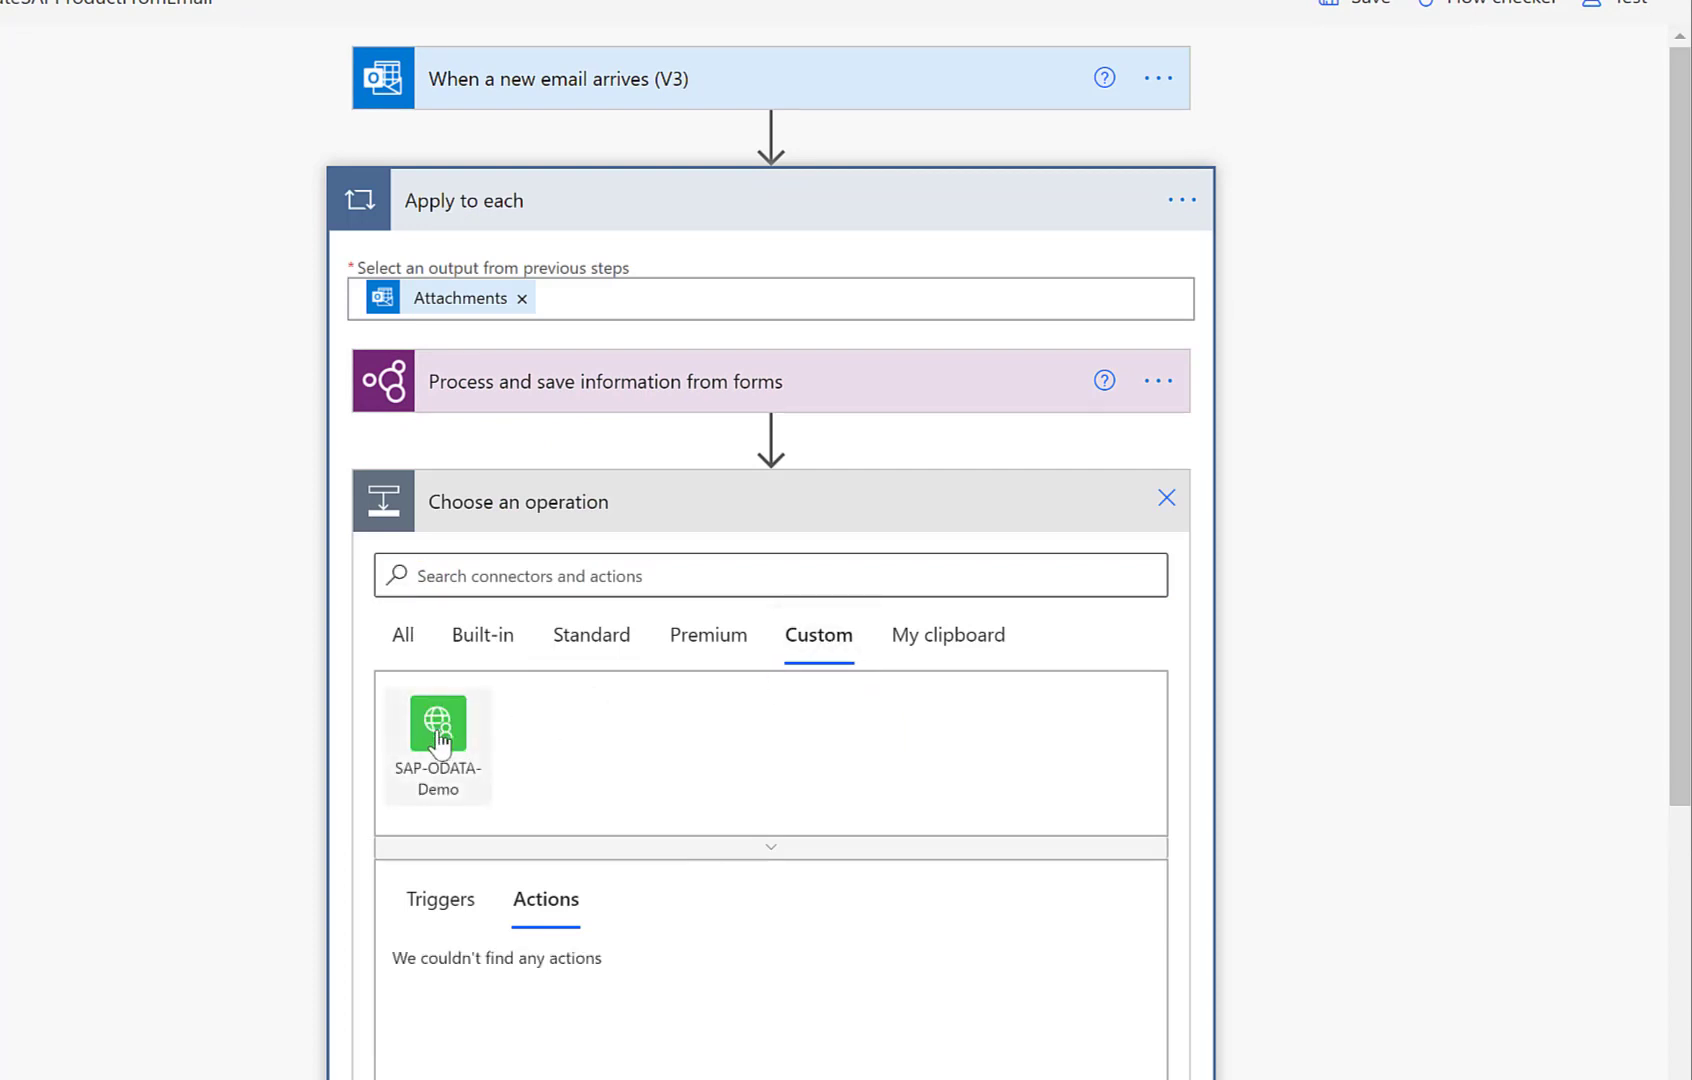
{"action": "left_click", "coordinate": [441, 744]}
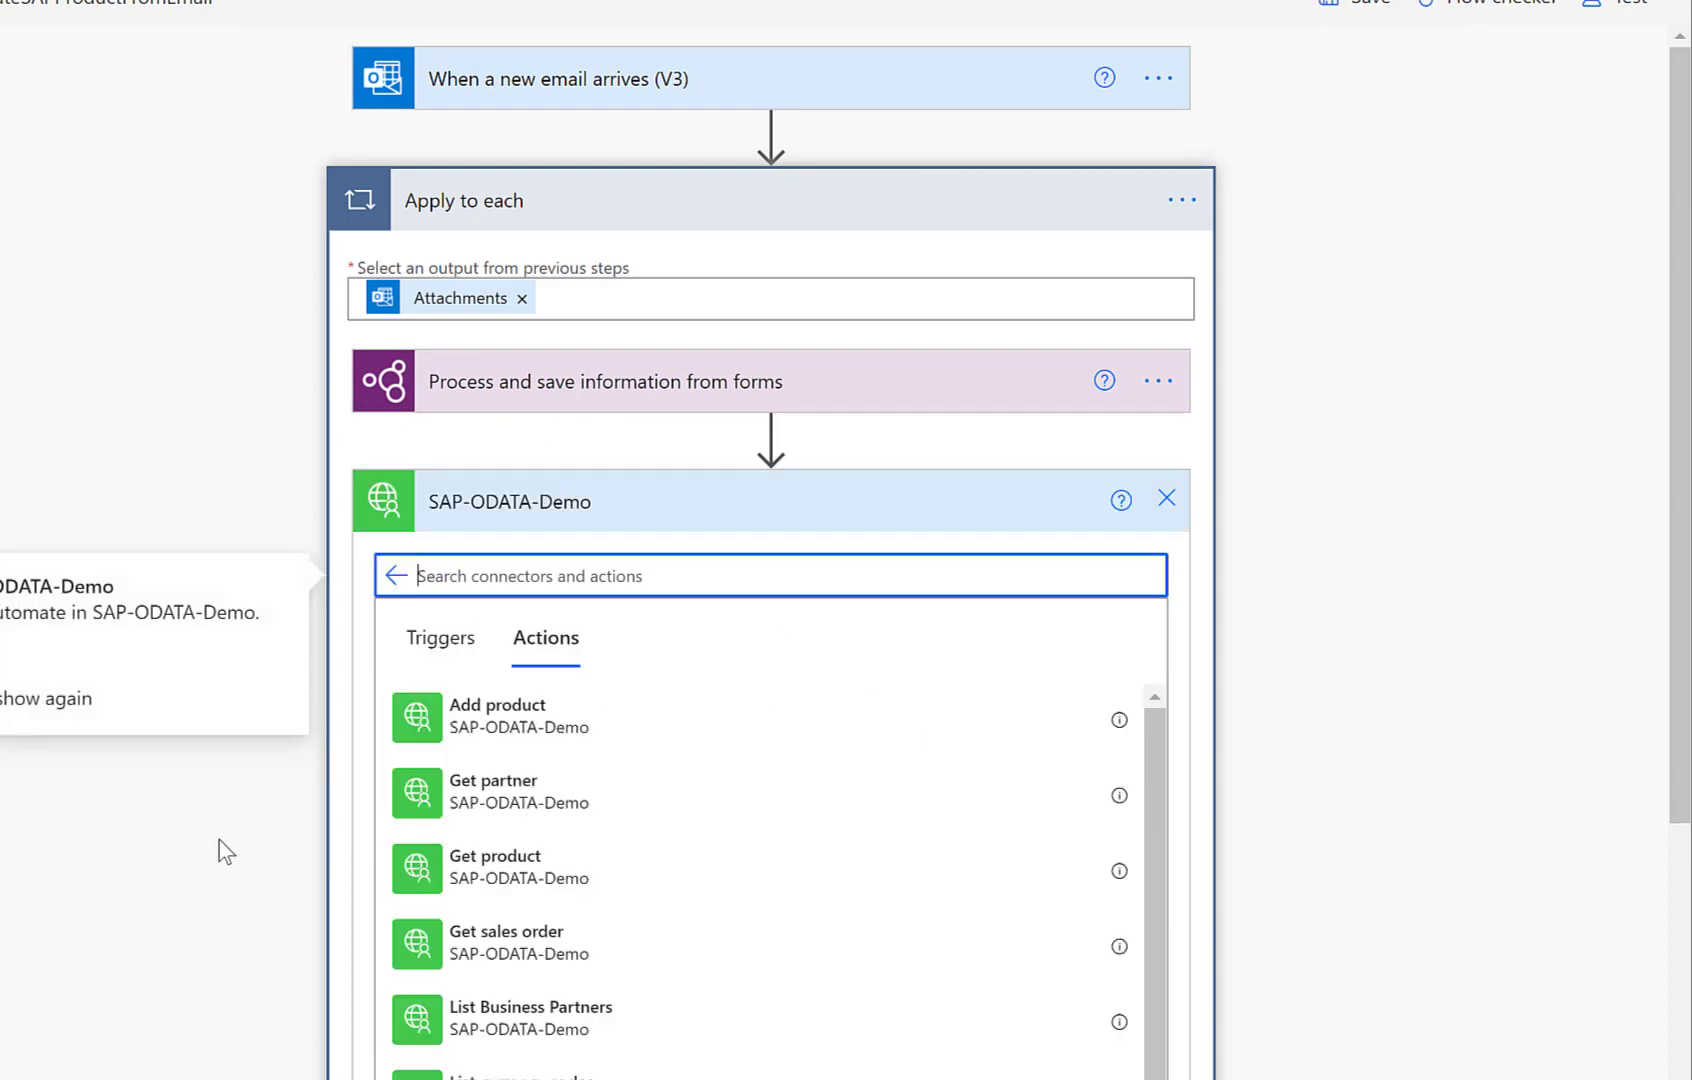
{"action": "scroll", "coordinate": [219, 839], "scroll_direction": "down", "scroll_amount": 3}
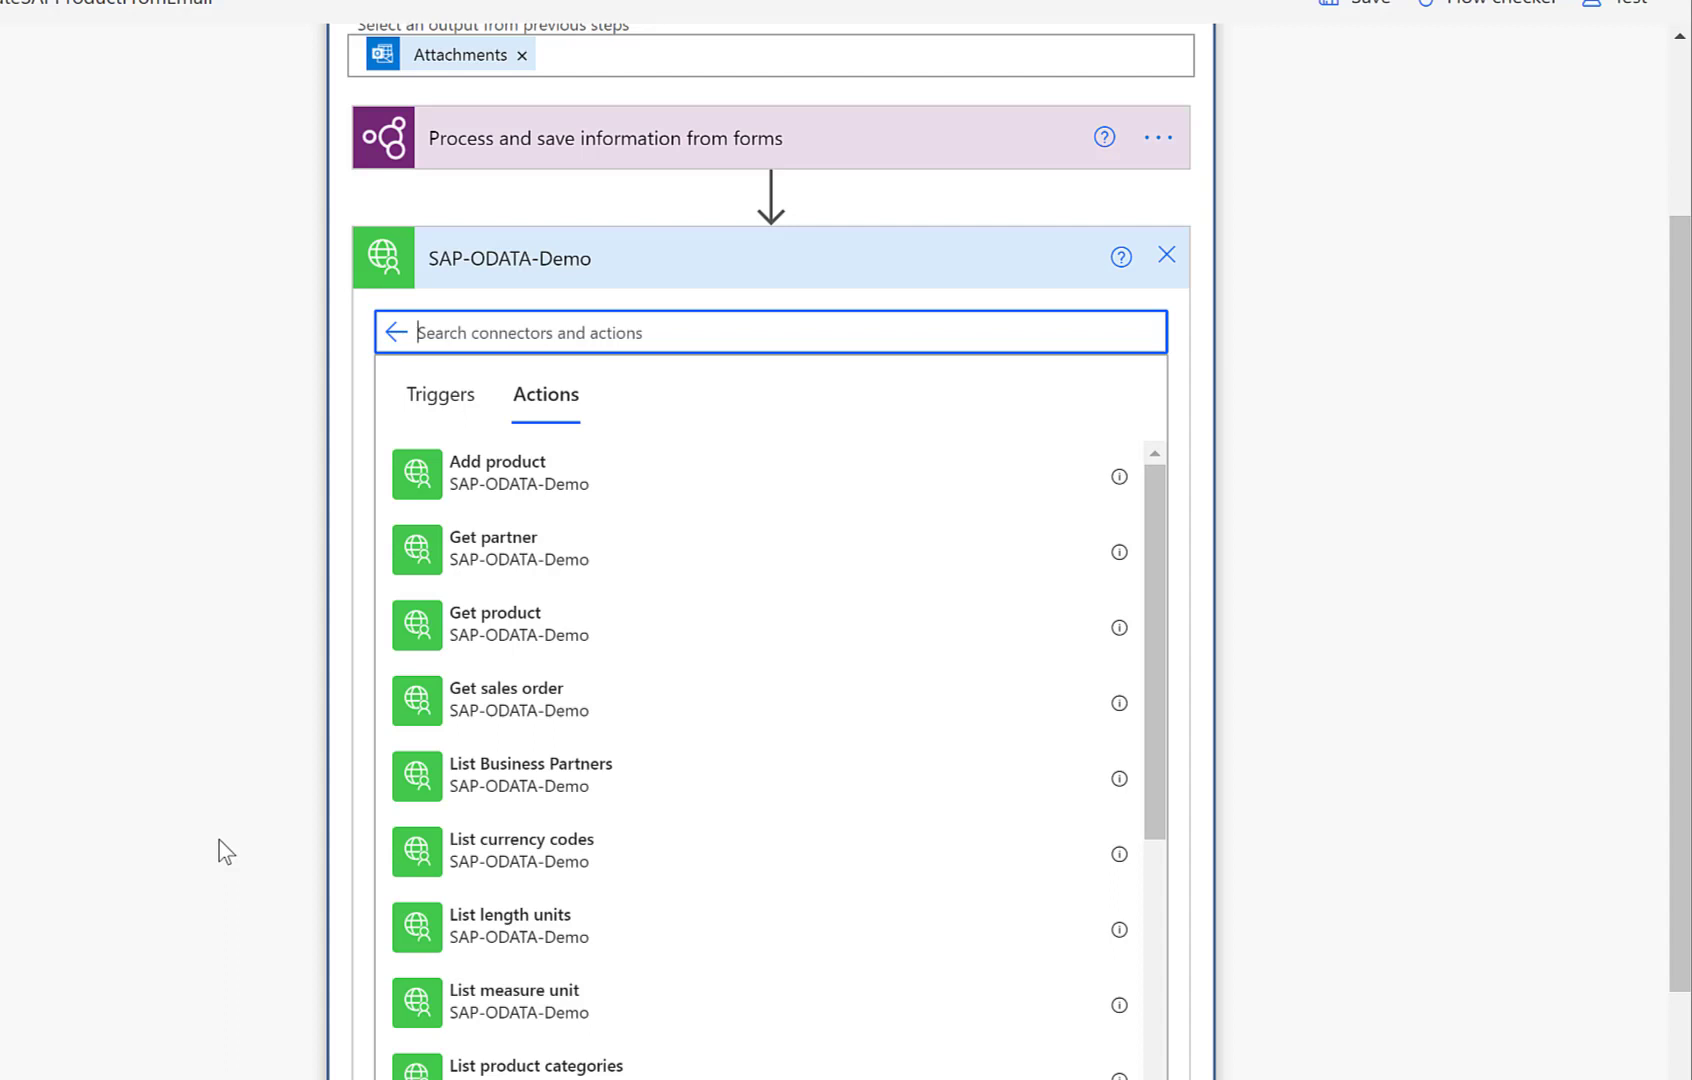
{"action": "left_click", "coordinate": [594, 627]}
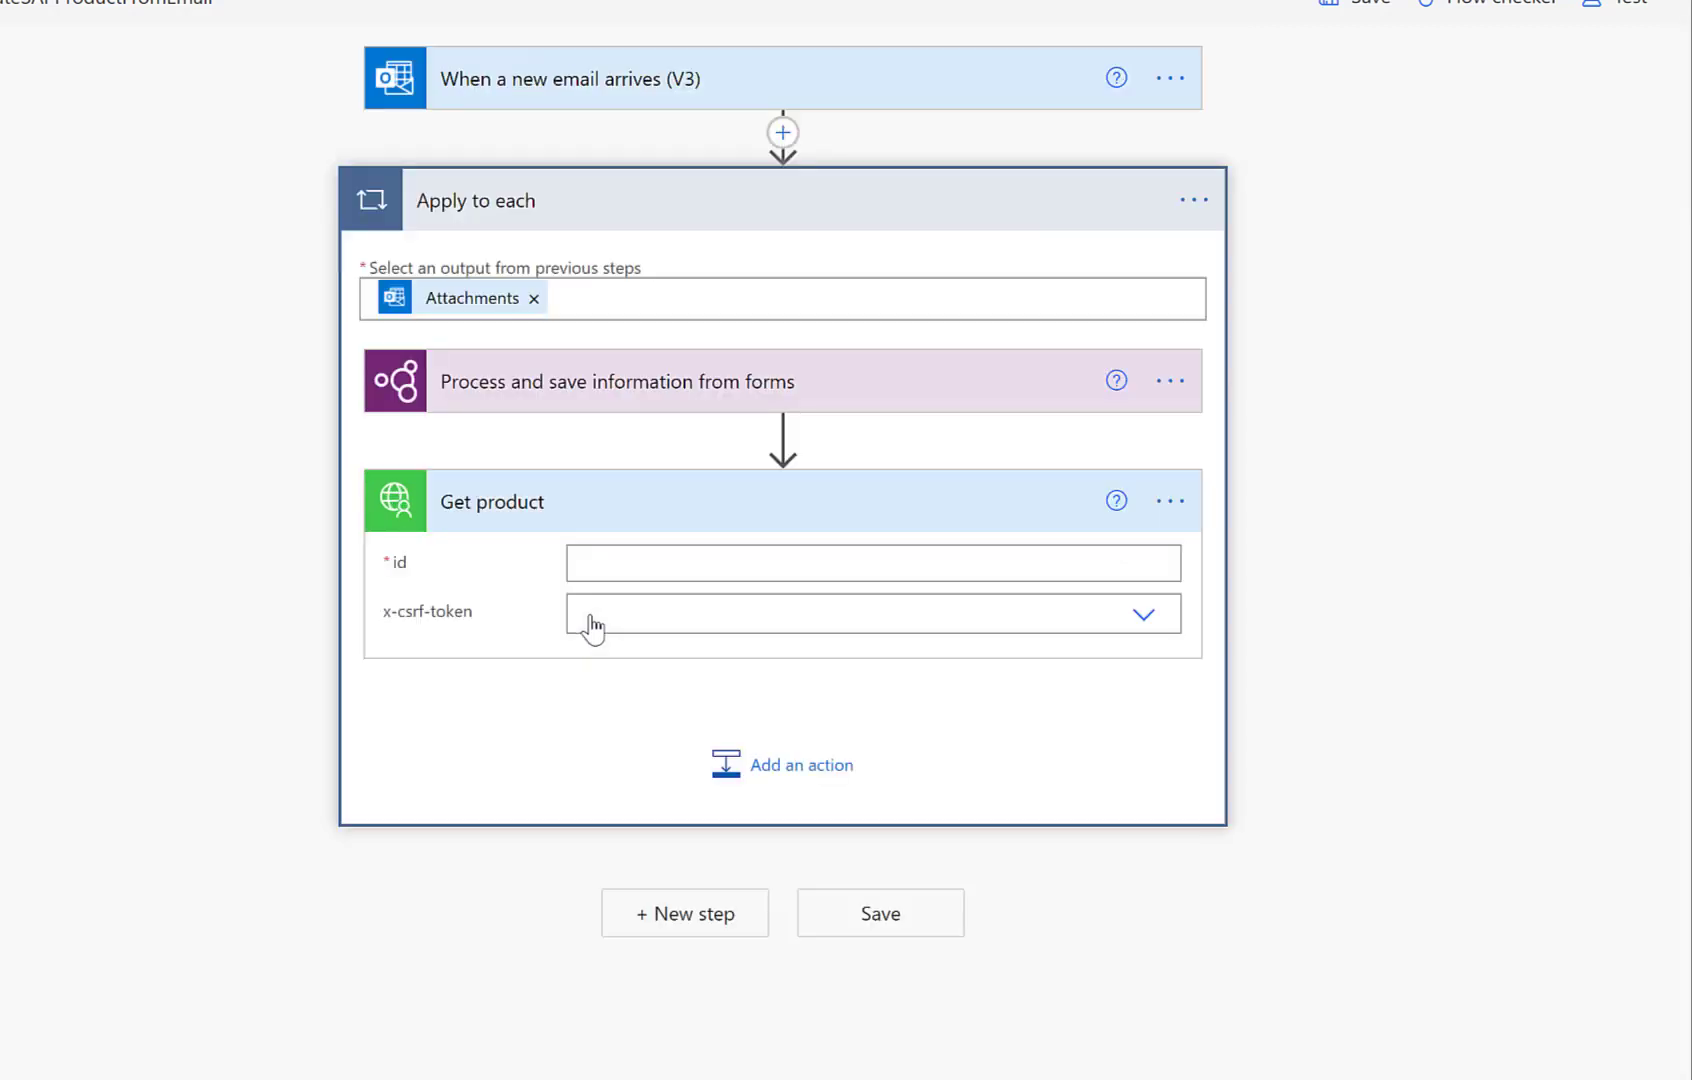
{"action": "left_click", "coordinate": [1155, 624]}
{"action": "left_click", "coordinate": [660, 655]}
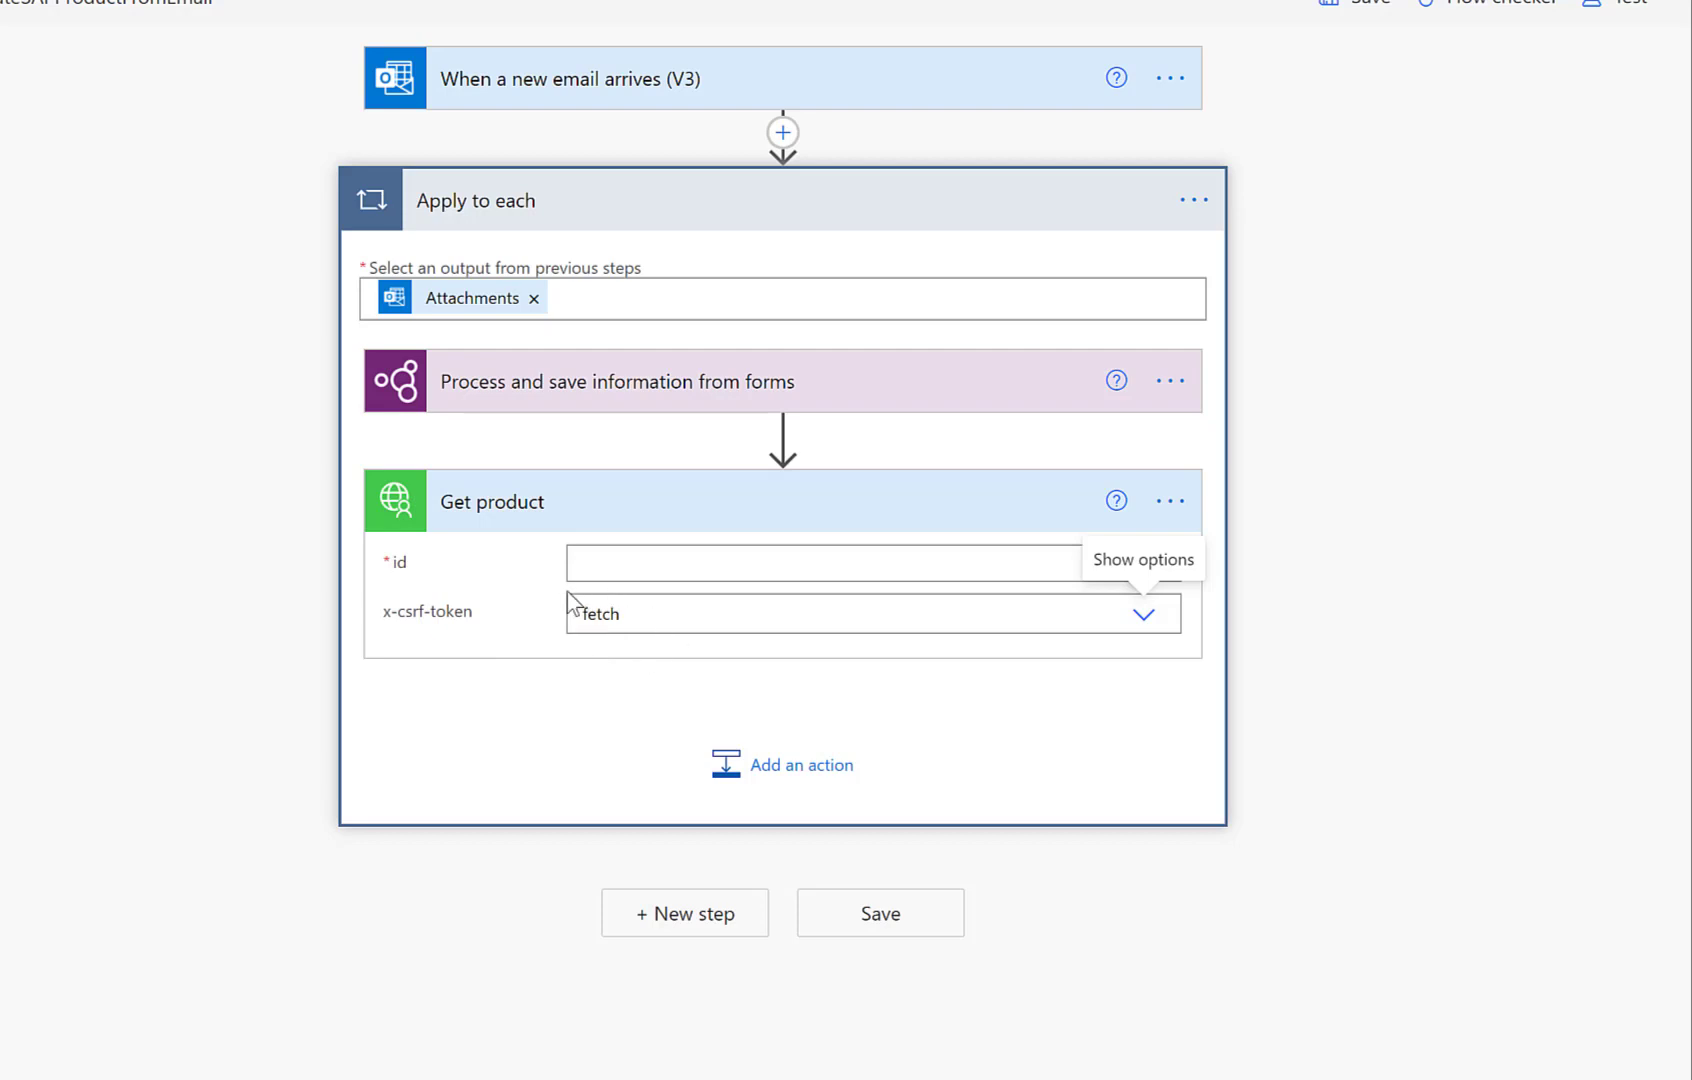
{"action": "left_click", "coordinate": [616, 567]}
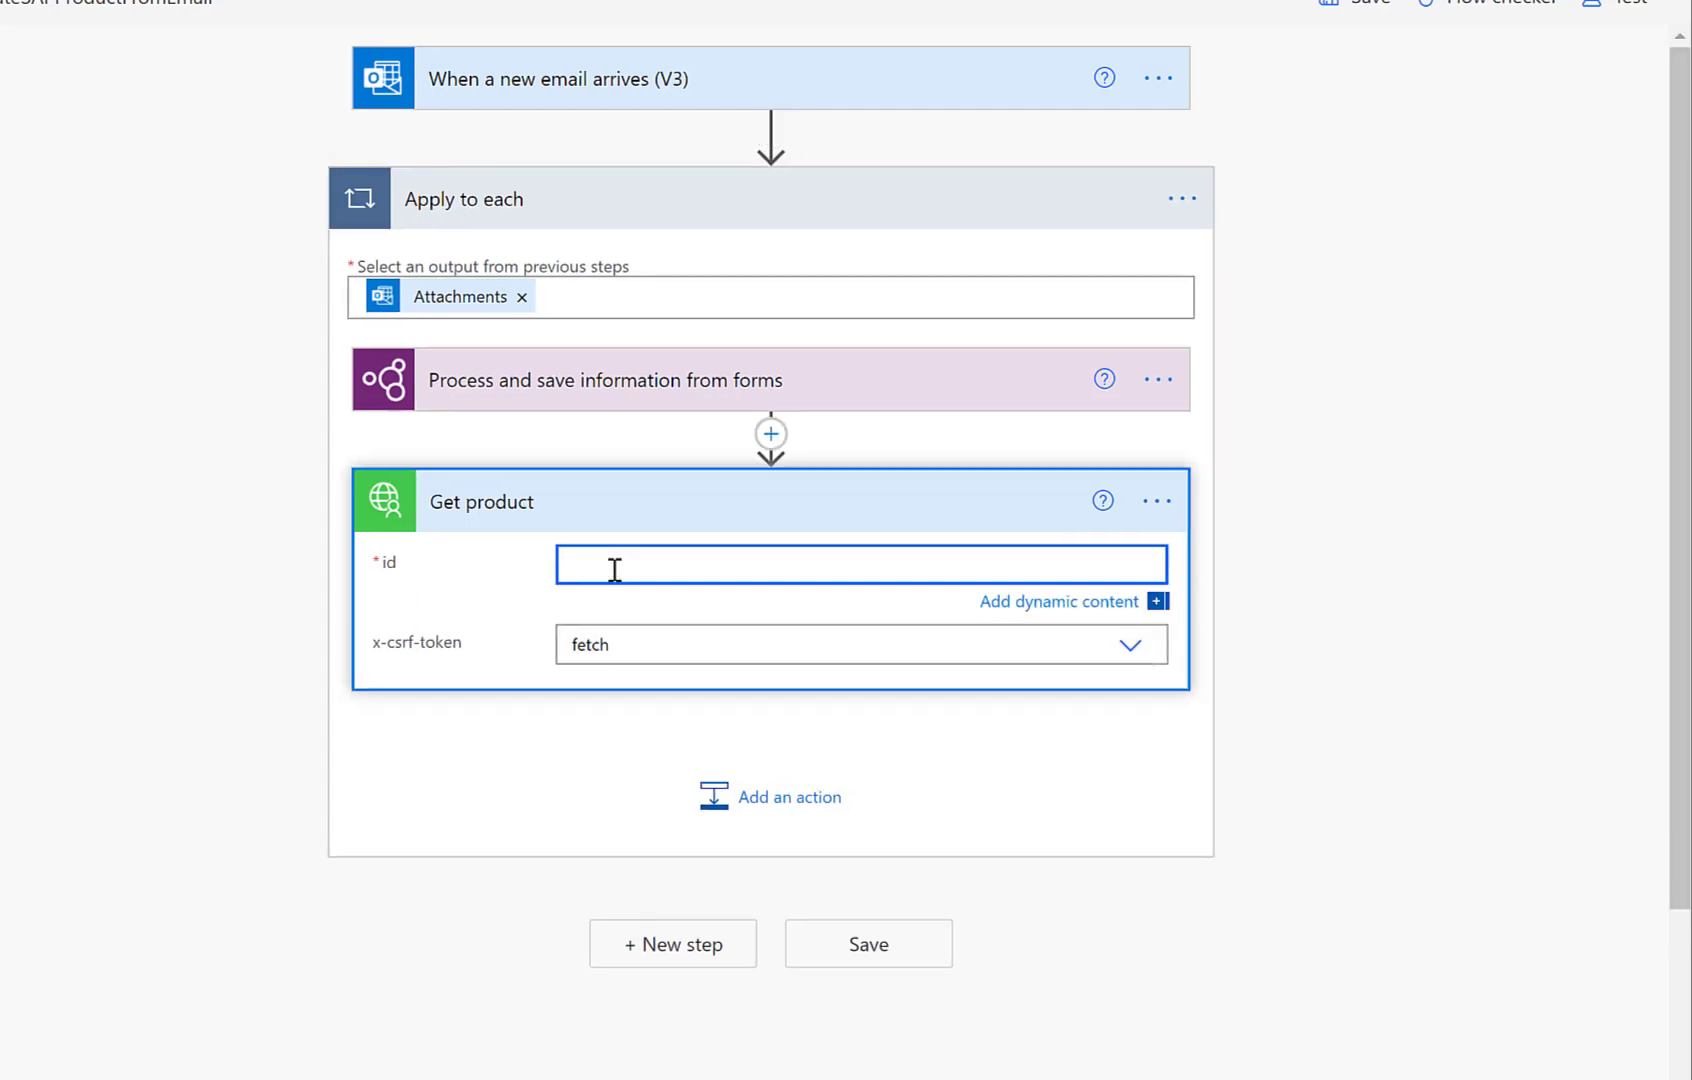
{"action": "type", "text": "HT-2000"}
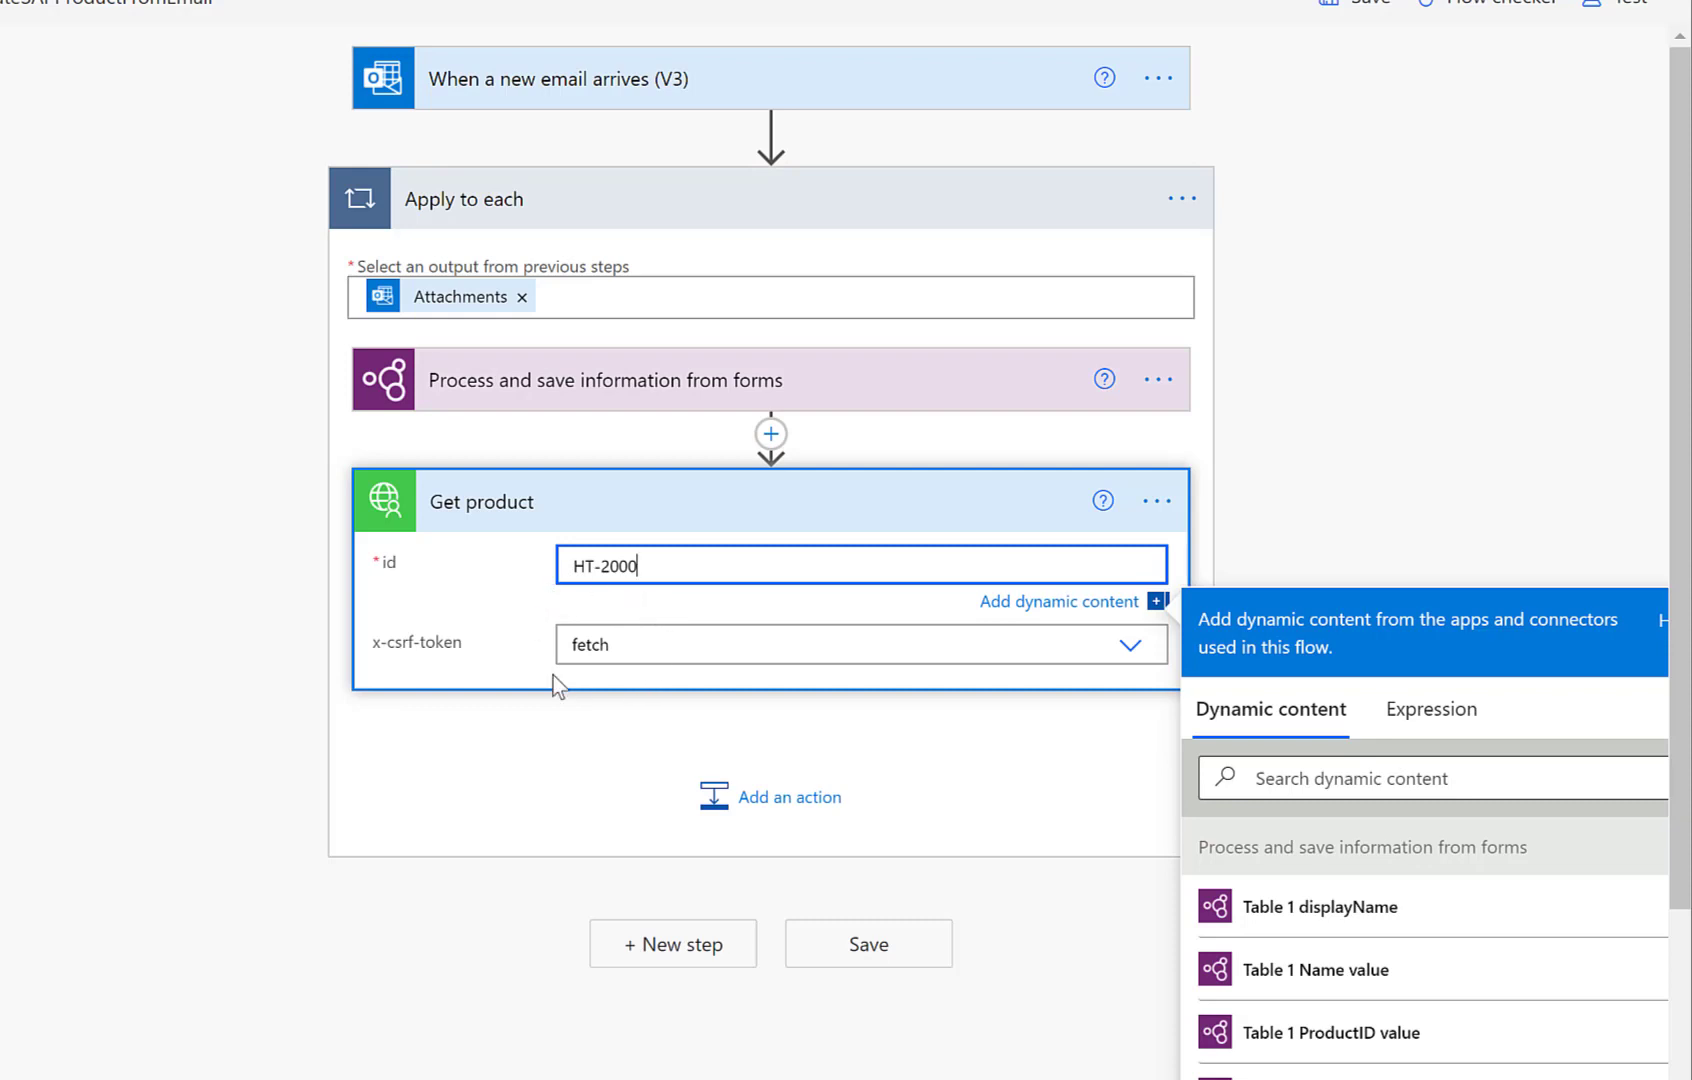
{"action": "left_click", "coordinate": [718, 796]}
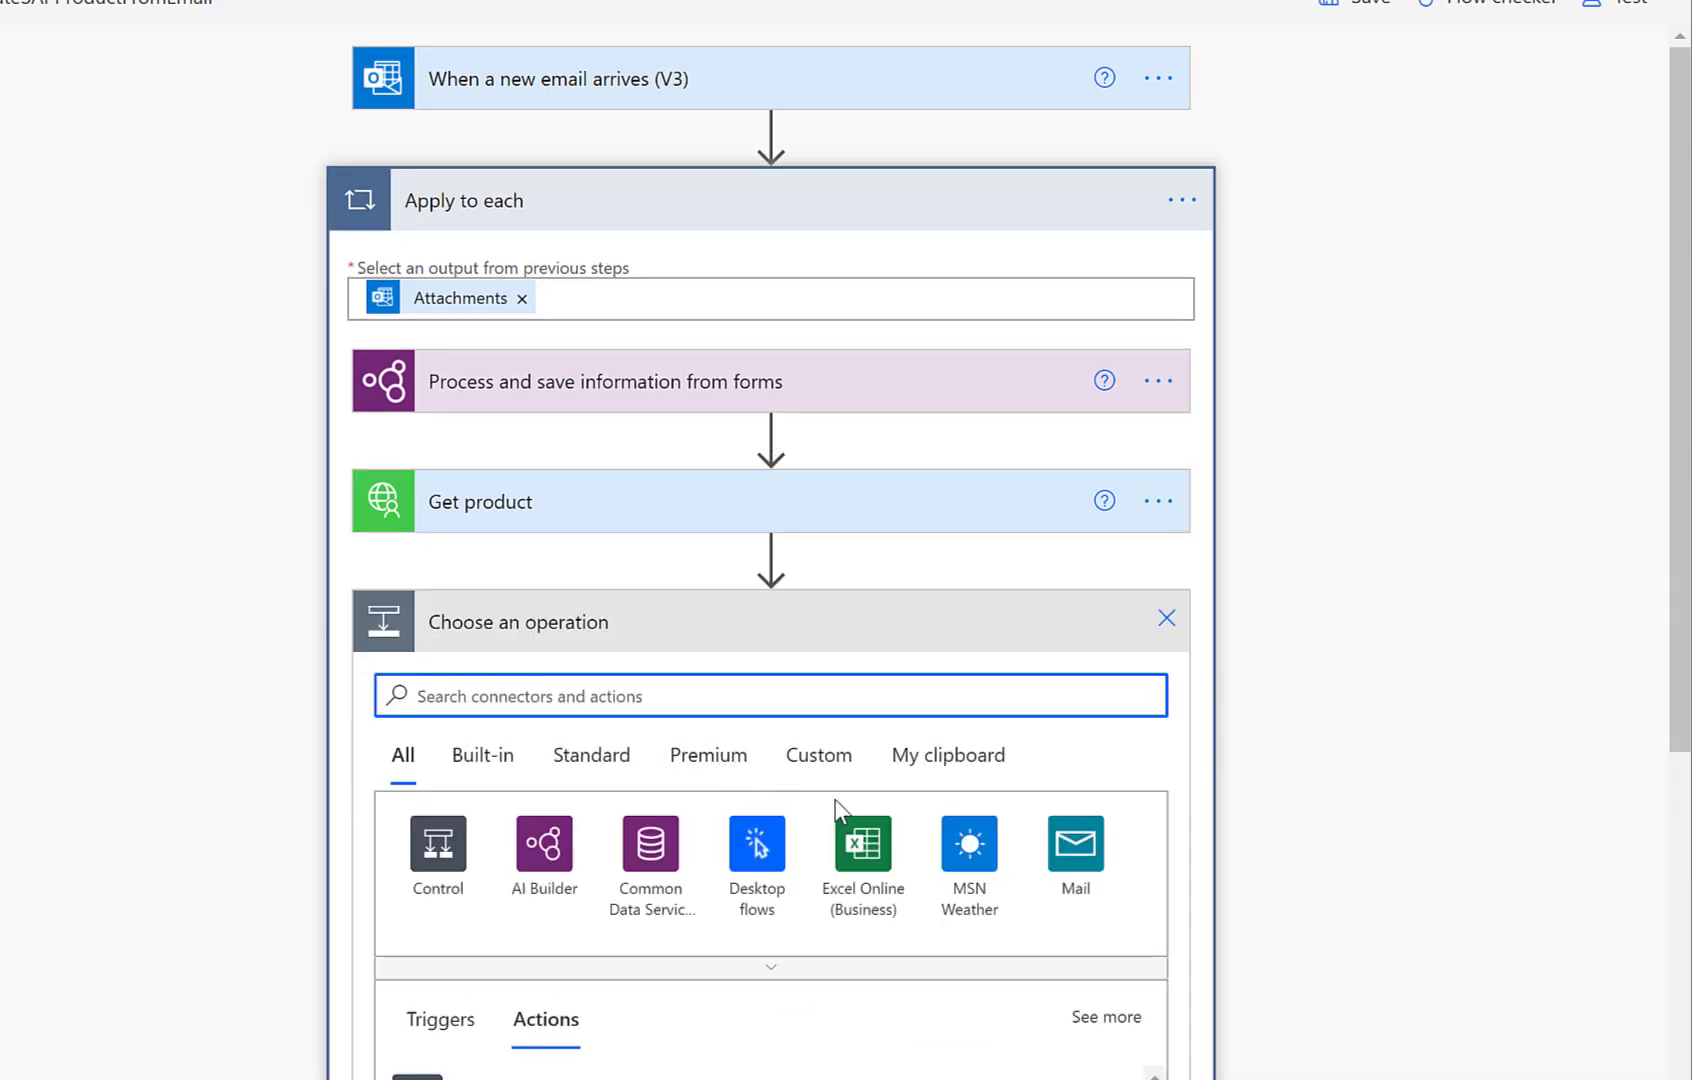
- Add the SAP-ODATA-Demo Add product action, filling x-csrf-token with Get product's x-csrf-token output
{"action": "left_click", "coordinate": [812, 760]}
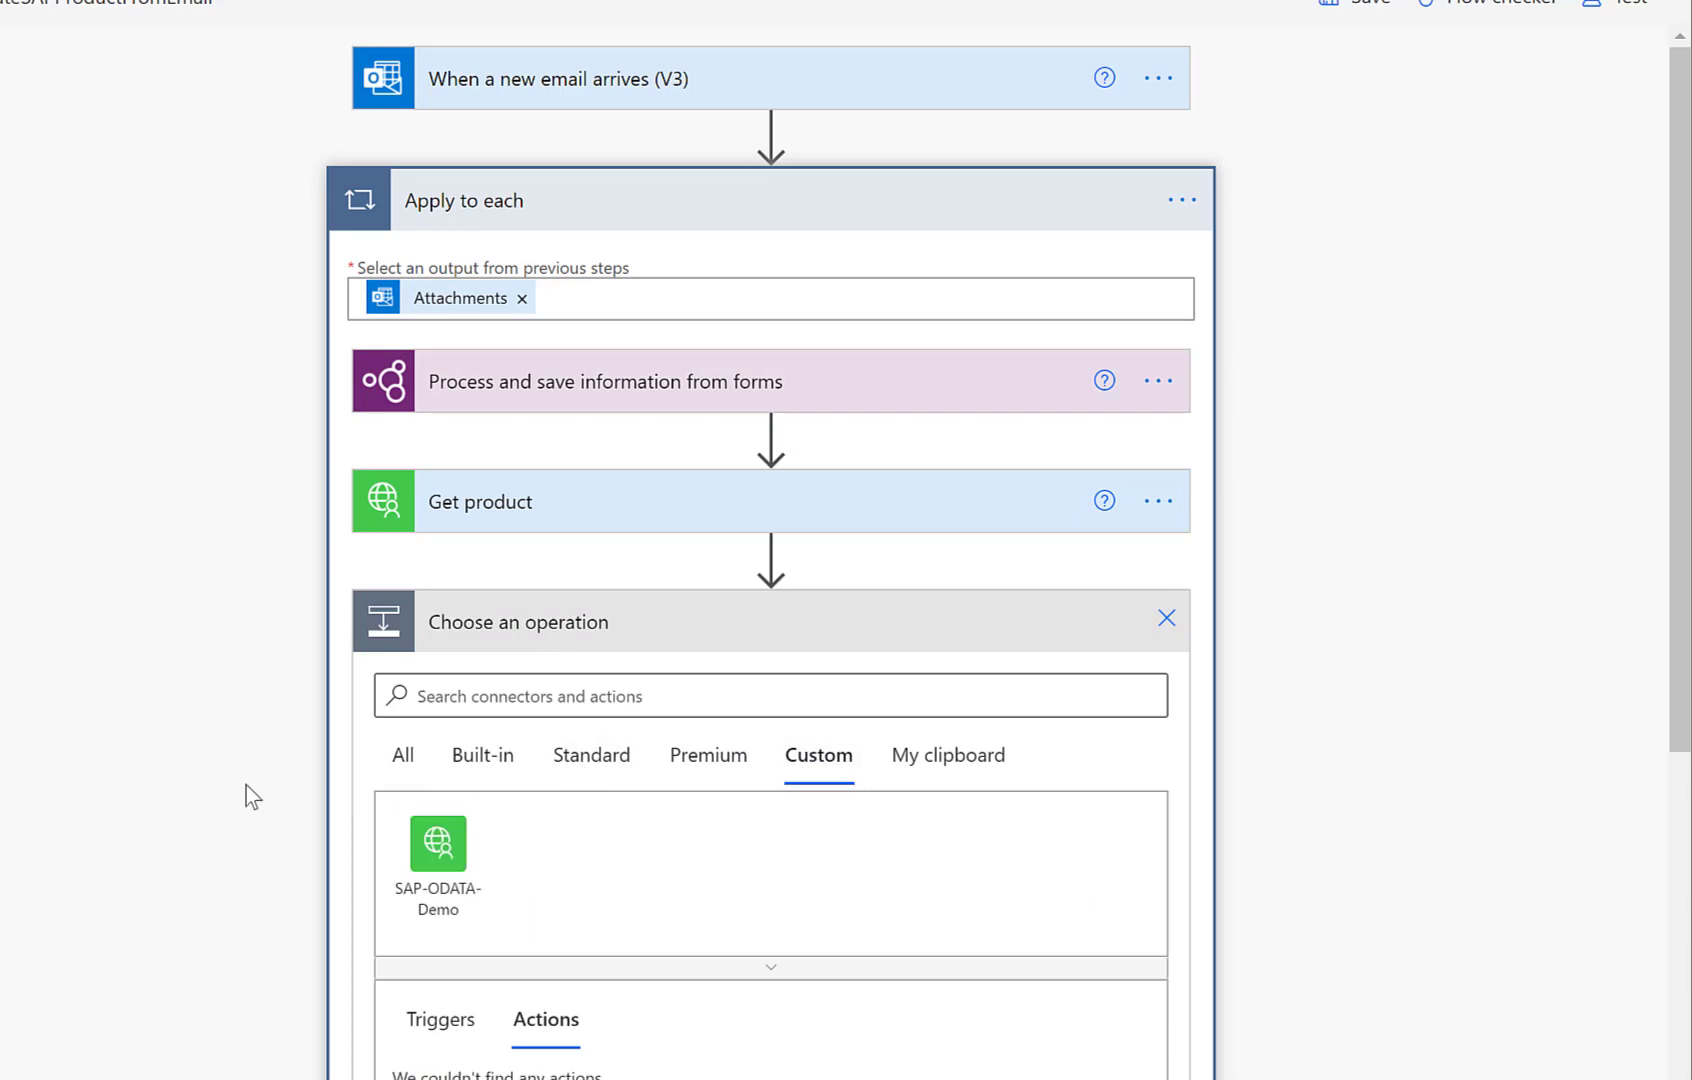
{"action": "left_click", "coordinate": [420, 850]}
{"action": "scroll", "coordinate": [288, 865], "scroll_direction": "down", "scroll_amount": 2}
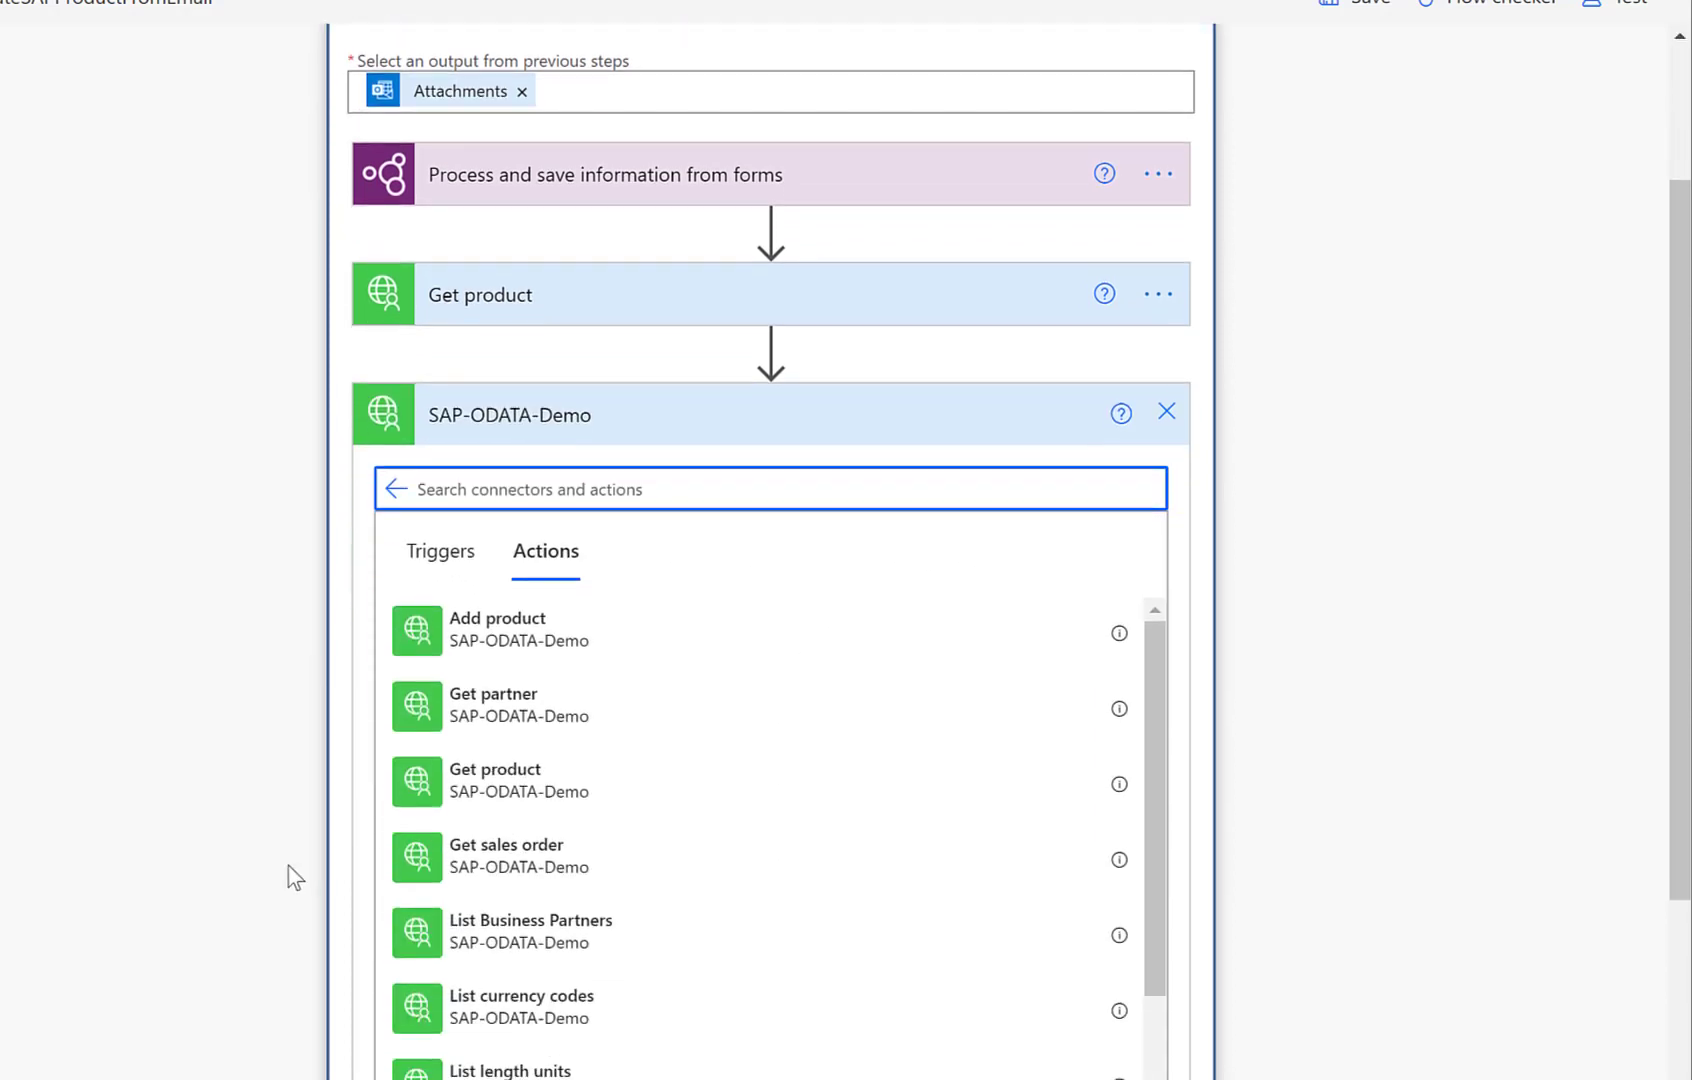
{"action": "scroll", "coordinate": [288, 865], "scroll_direction": "down", "scroll_amount": 1}
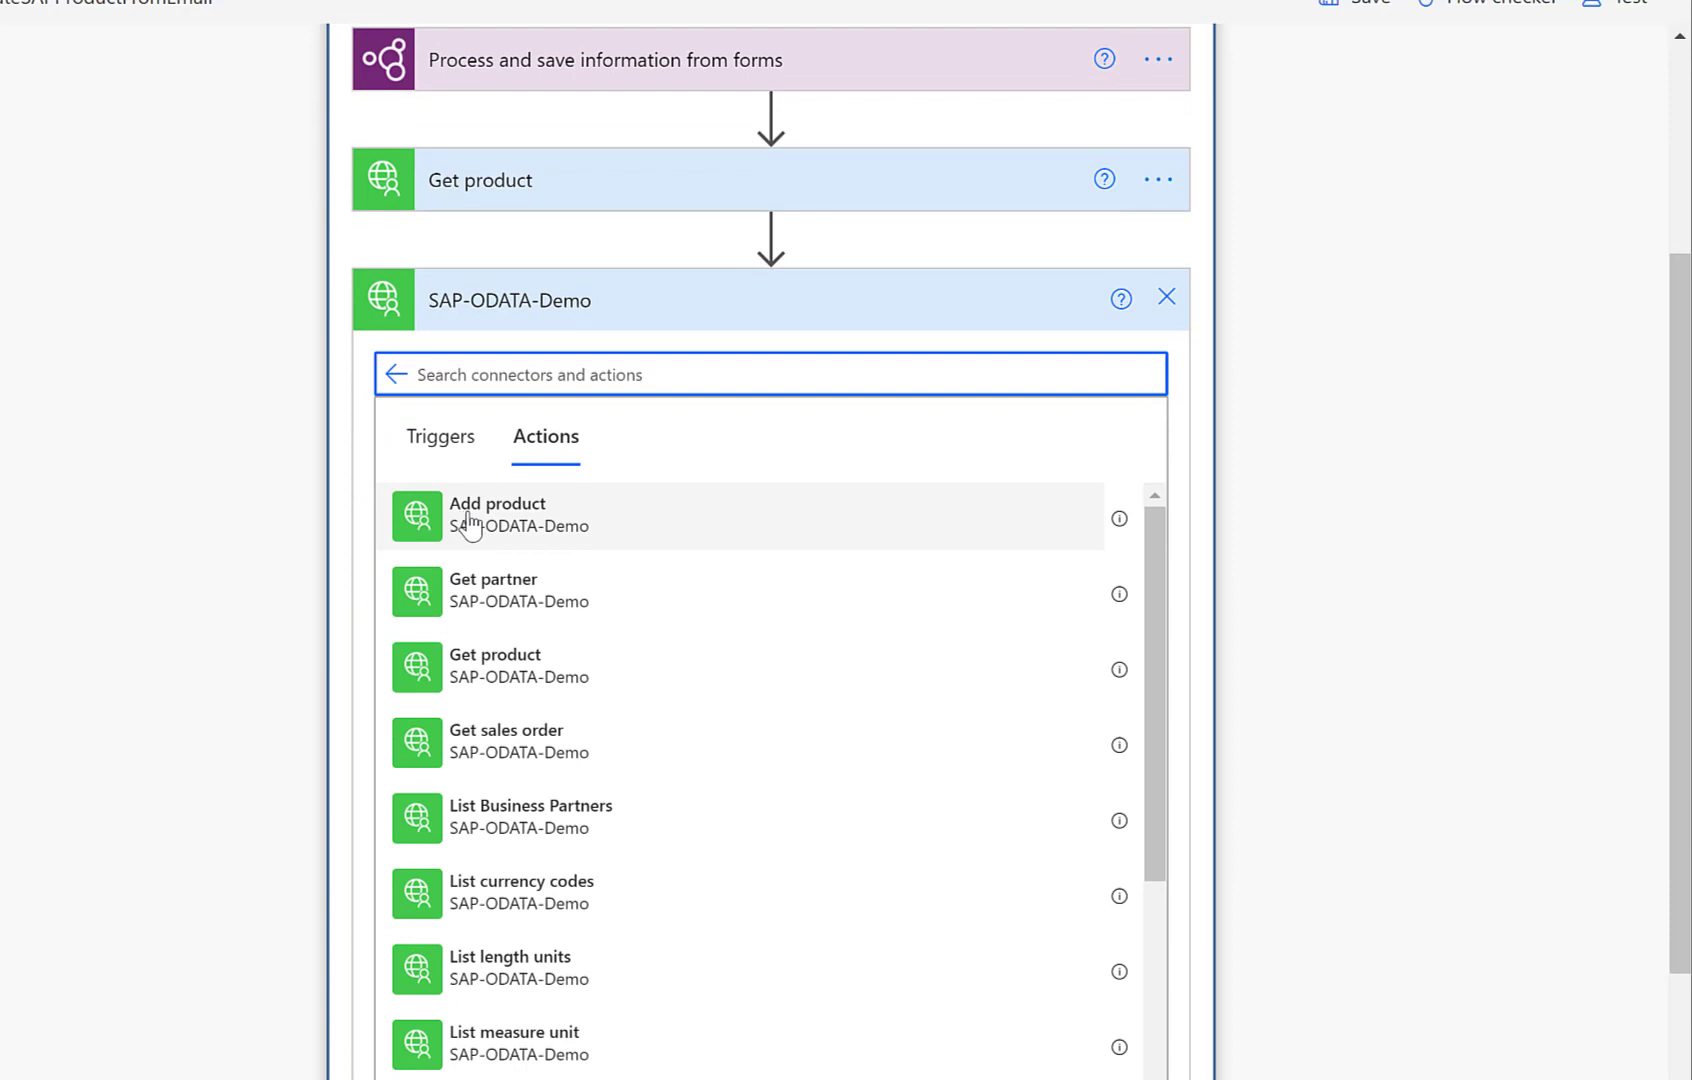
{"action": "left_click", "coordinate": [624, 524]}
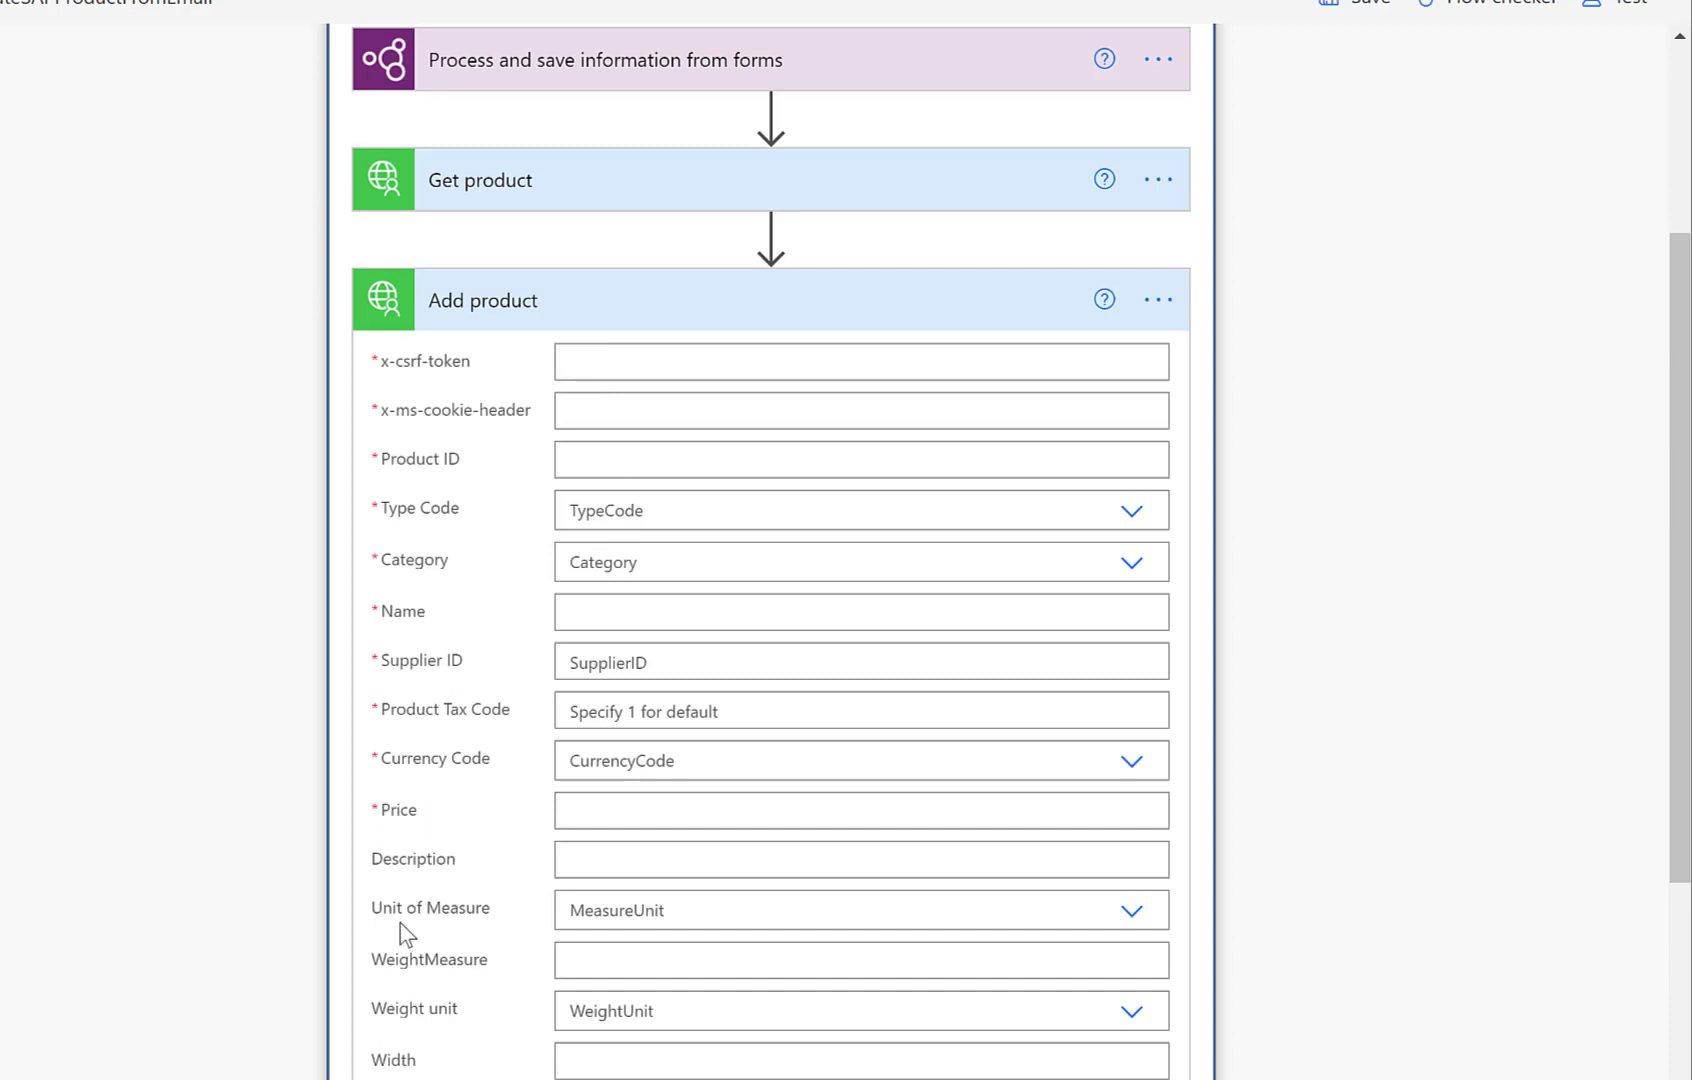
{"action": "left_click", "coordinate": [586, 365]}
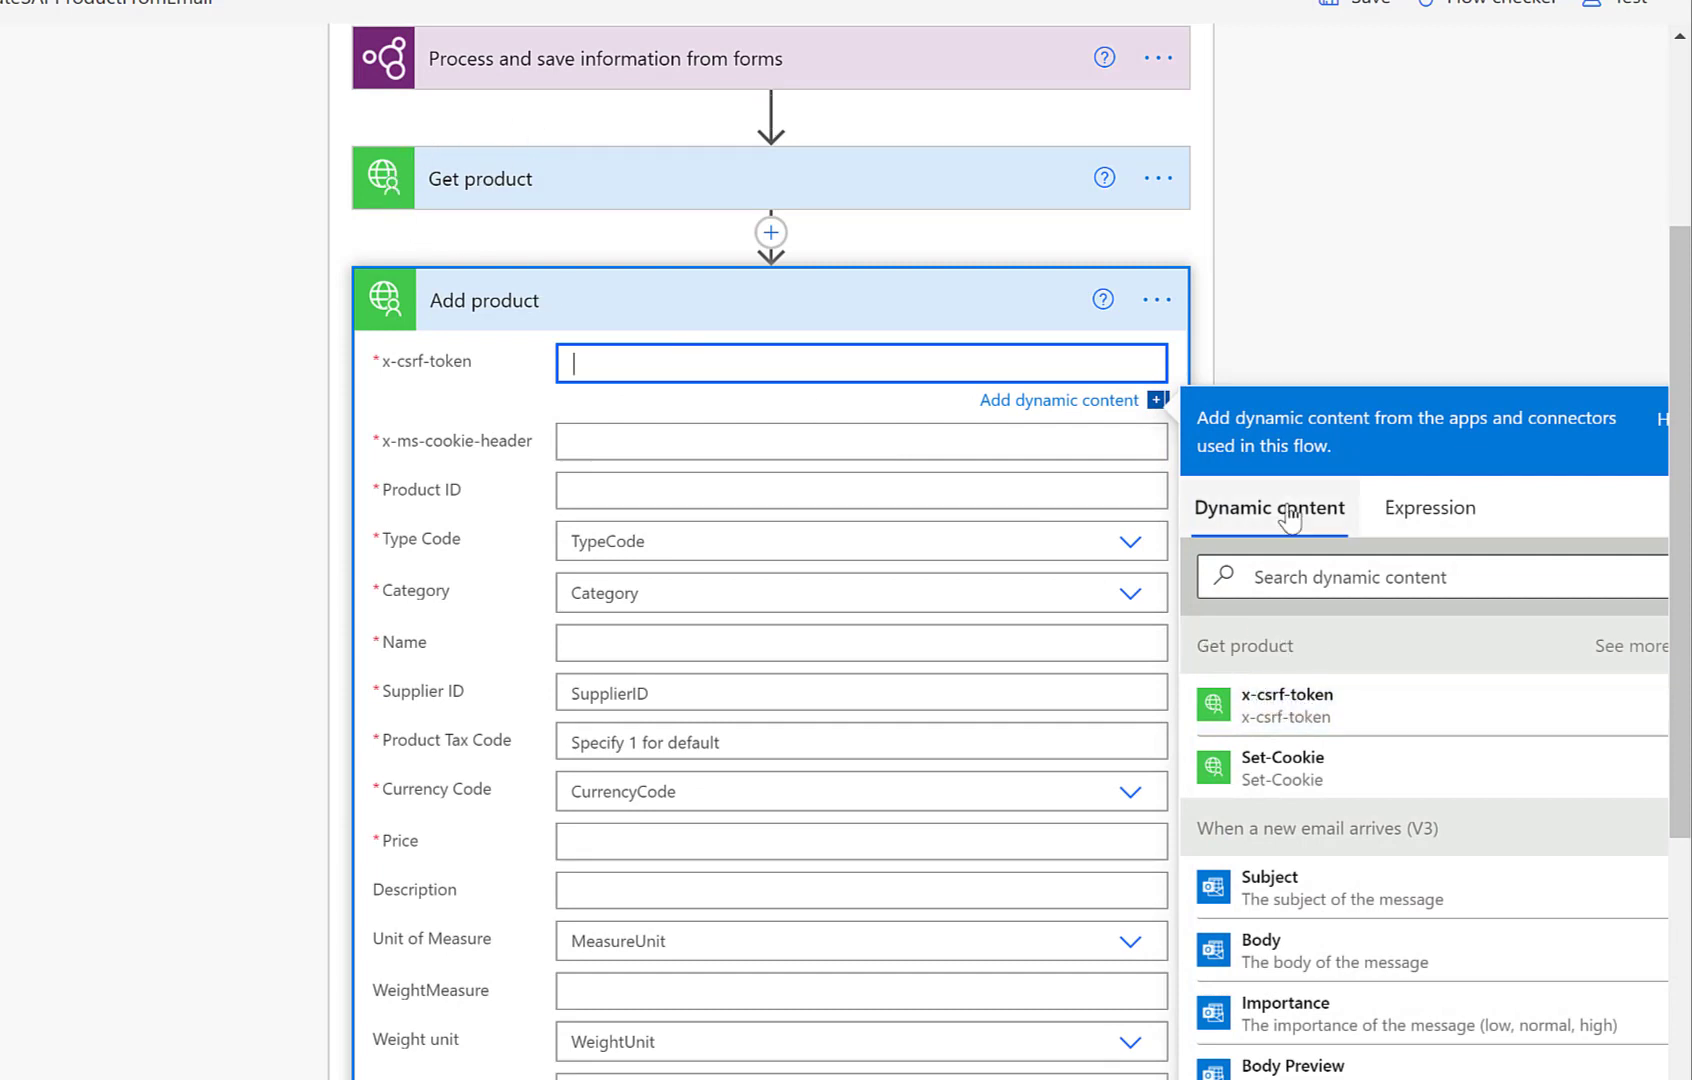
{"action": "left_click", "coordinate": [1318, 714]}
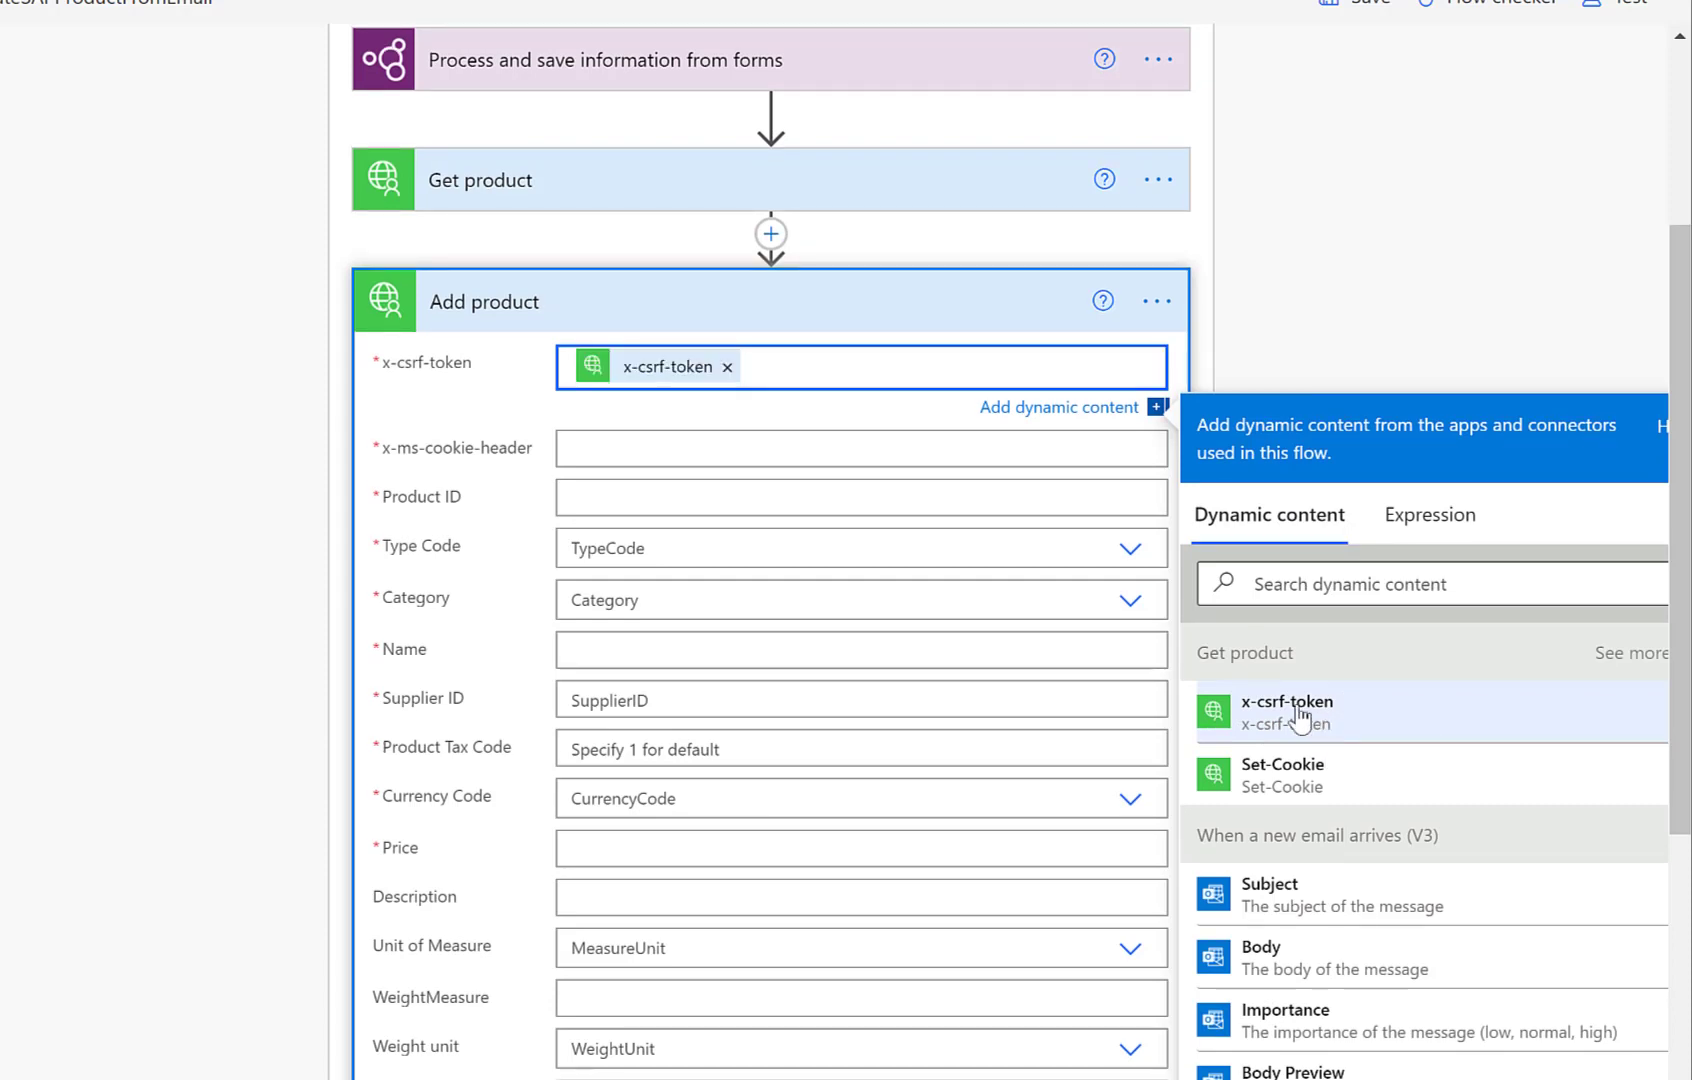
- Paste the cookie-header replace expression into Add product's x-ms-cookie-header field
{"action": "left_click", "coordinate": [667, 451]}
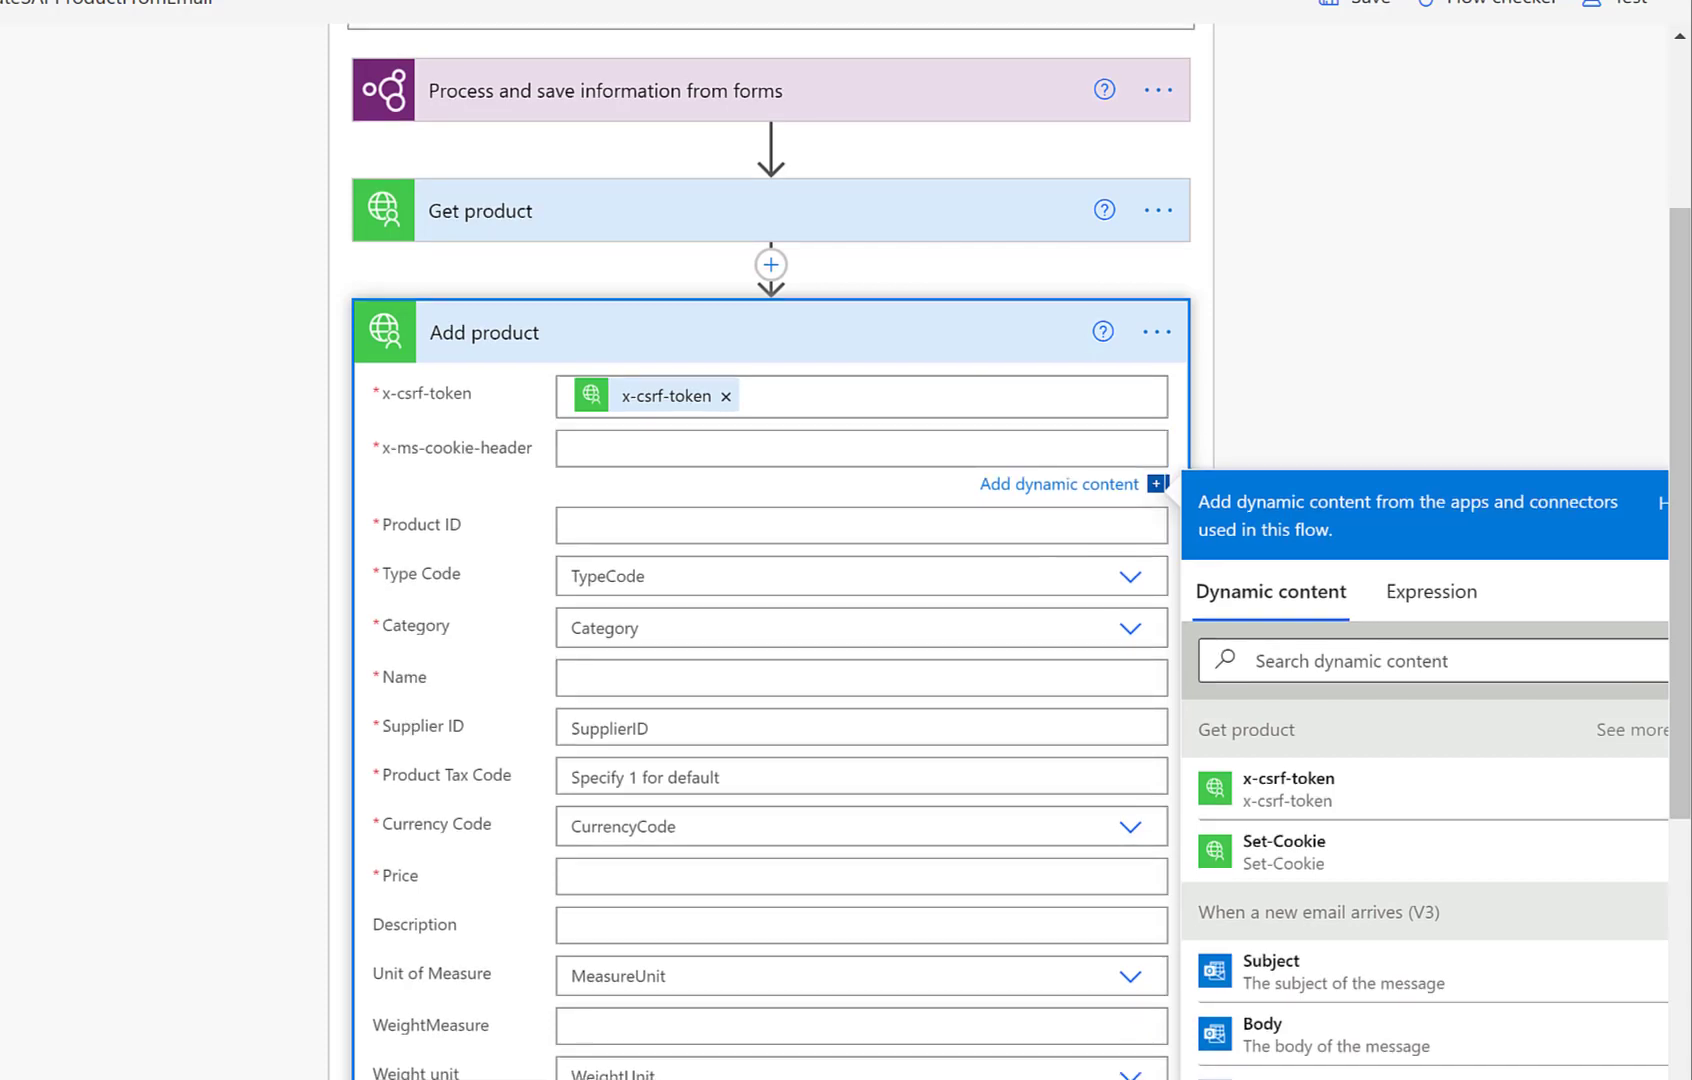
{"action": "left_click", "coordinate": [665, 443]}
{"action": "type", "text": "replace(outputs('Get_product')['headers']['Set-Cookie'],',',';')"}
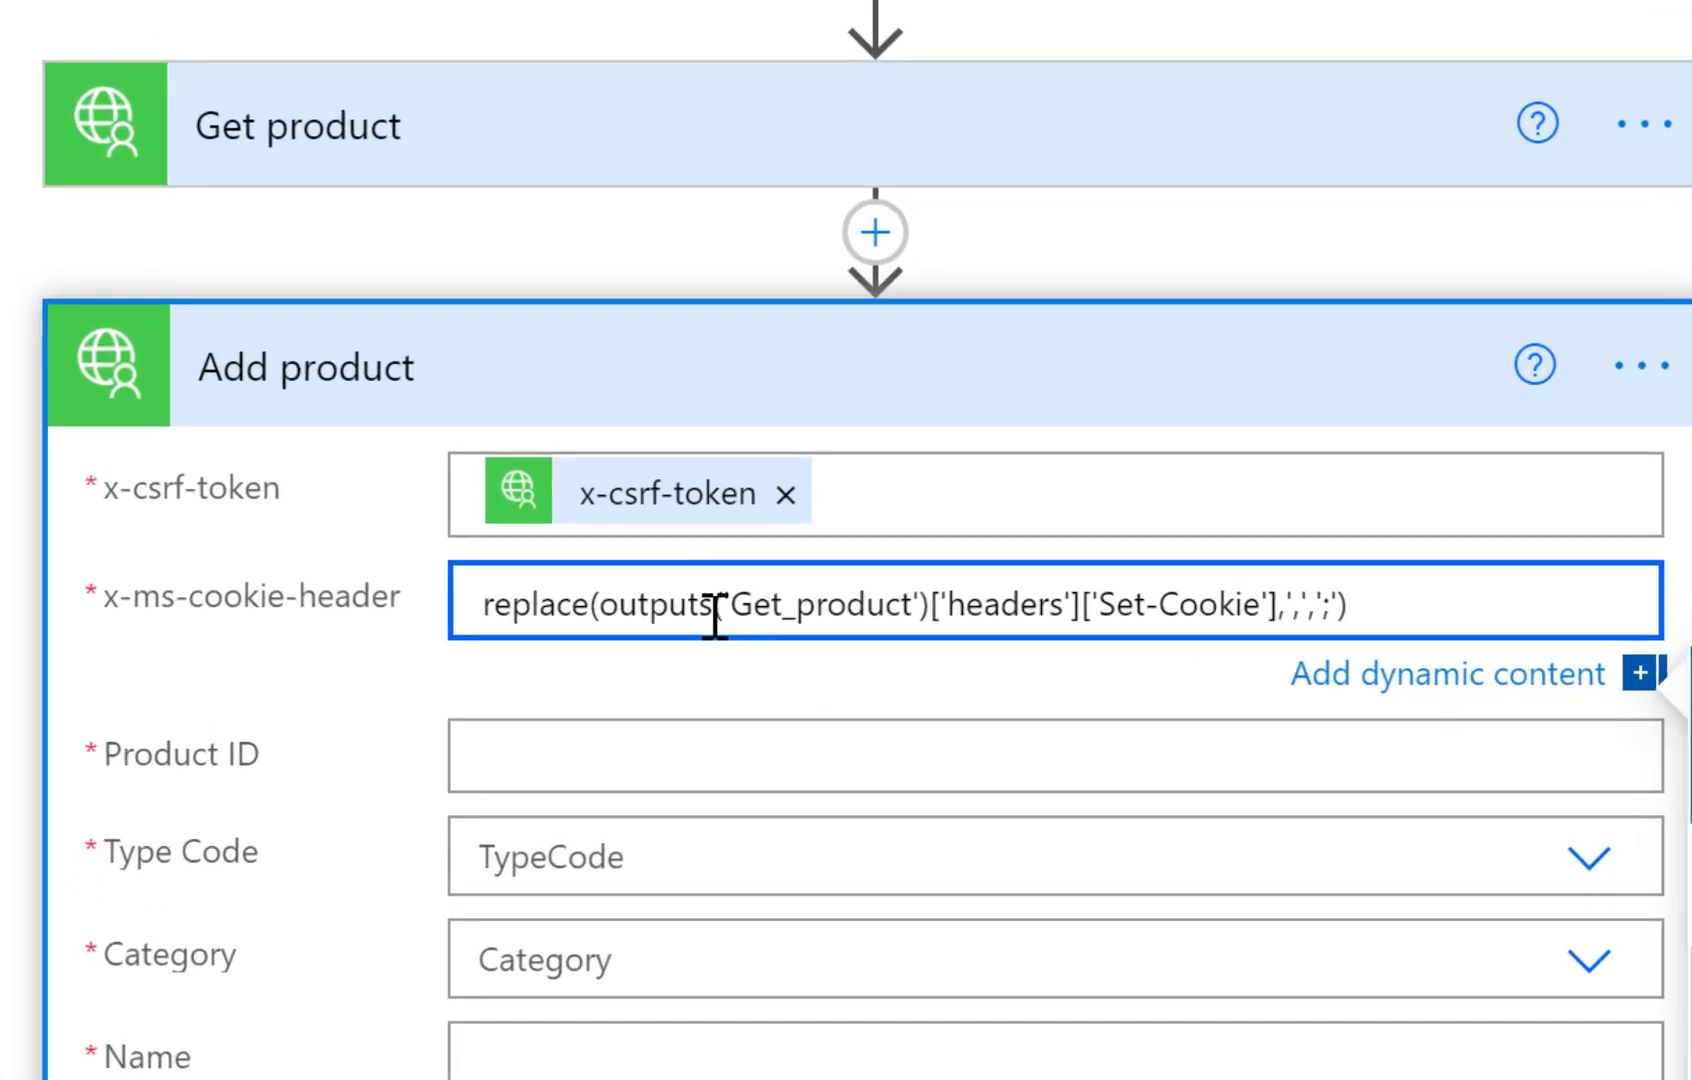
- Move the replace() text on Get product's Set-Cookie header into x-ms-cookie-header as a real expression
{"action": "left_click_drag", "start_coordinate": [748, 600], "coordinate": [855, 600]}
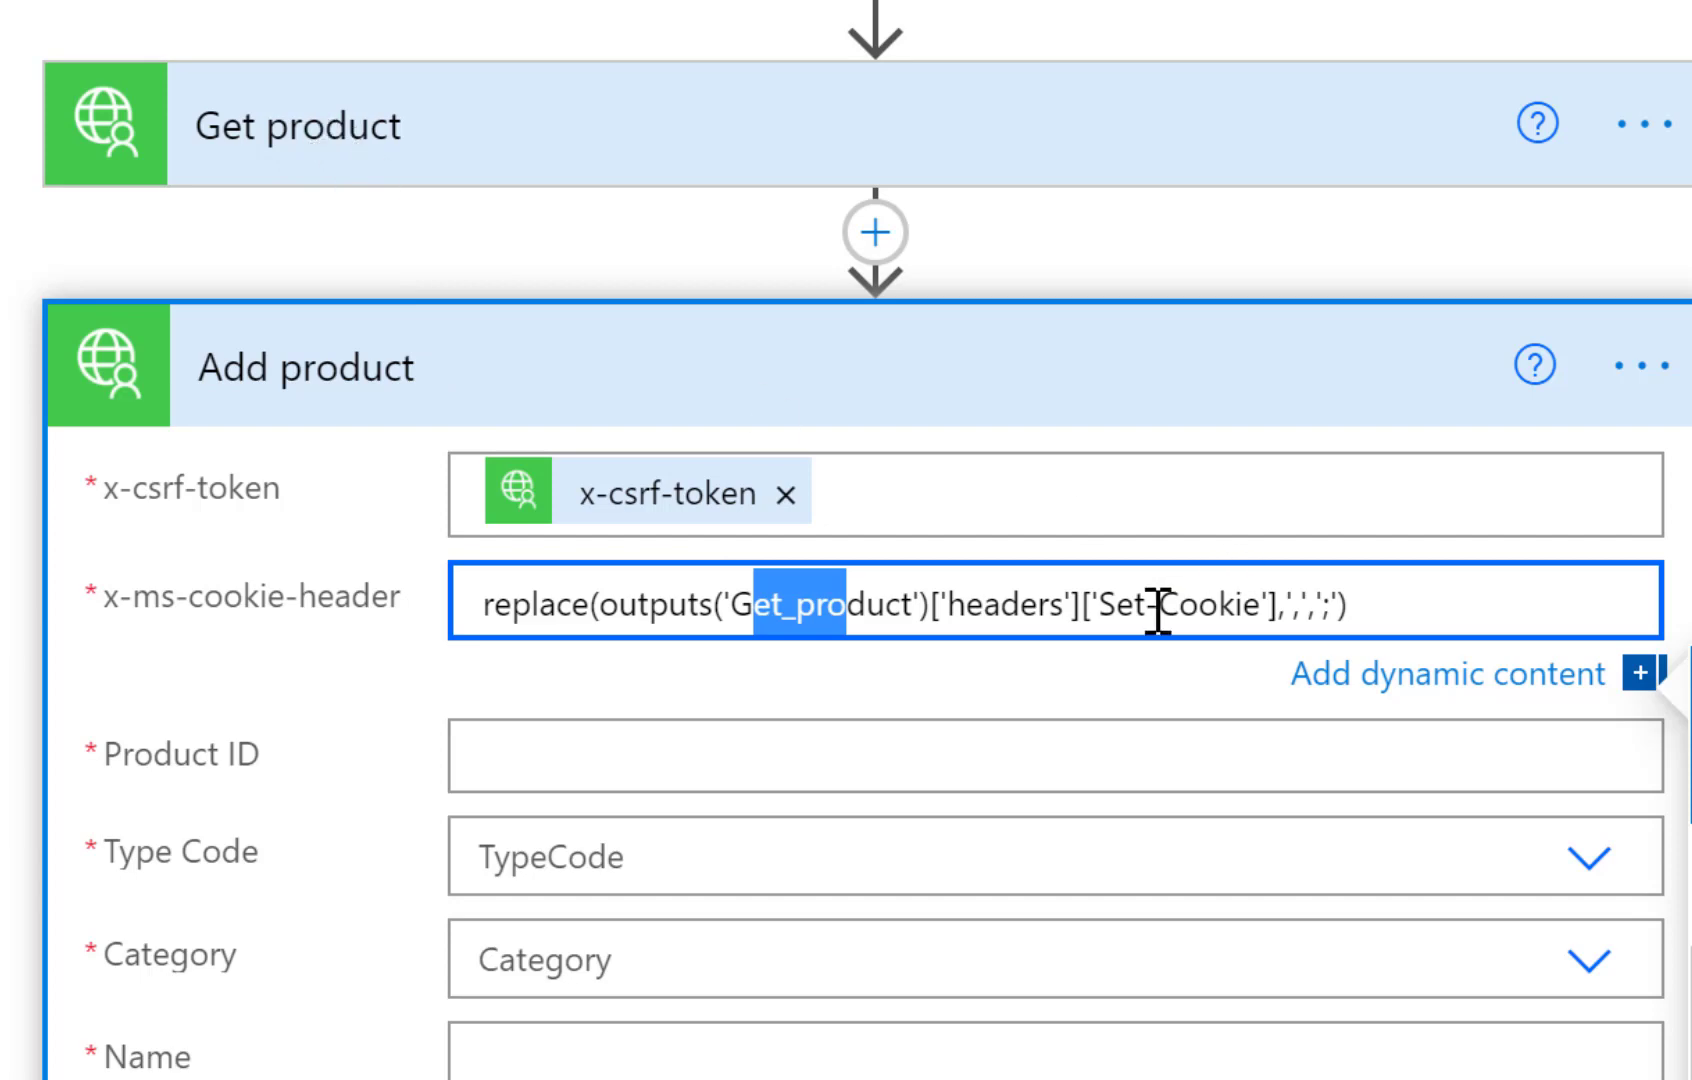
{"action": "left_click_drag", "start_coordinate": [1090, 606], "coordinate": [1261, 604]}
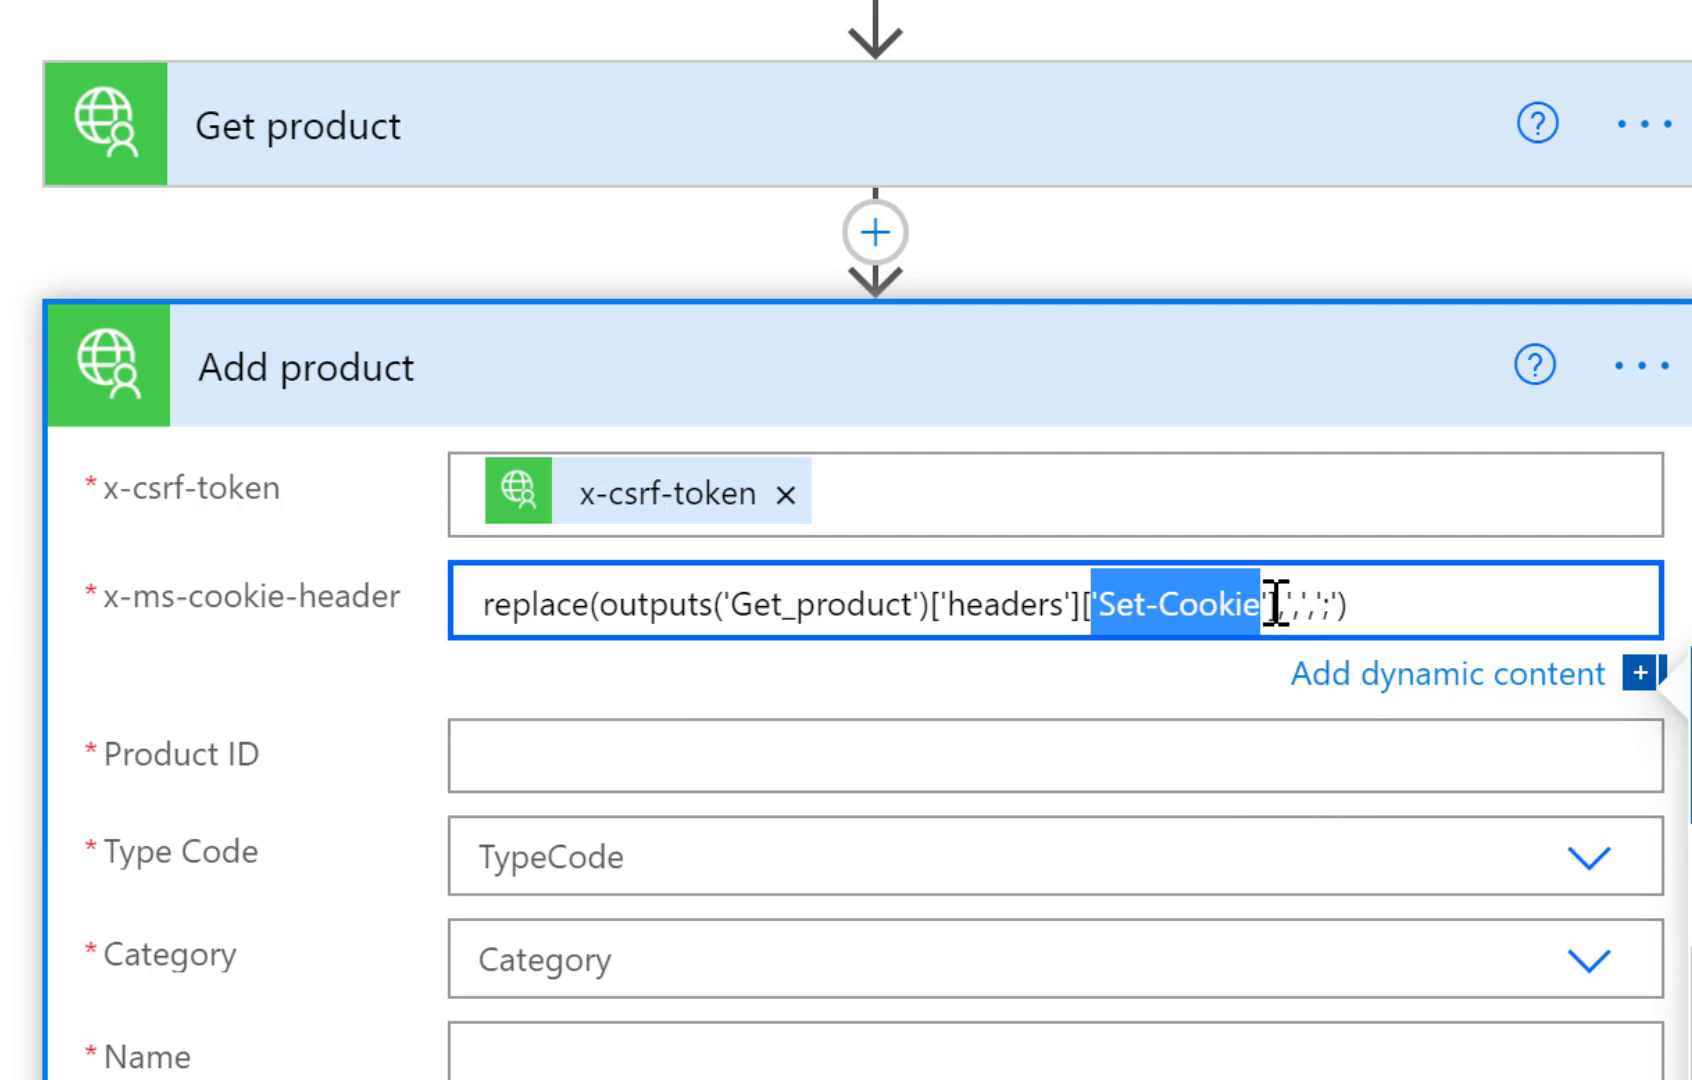
{"action": "left_click", "coordinate": [1343, 598]}
{"action": "key", "text": "ctrl+a"}
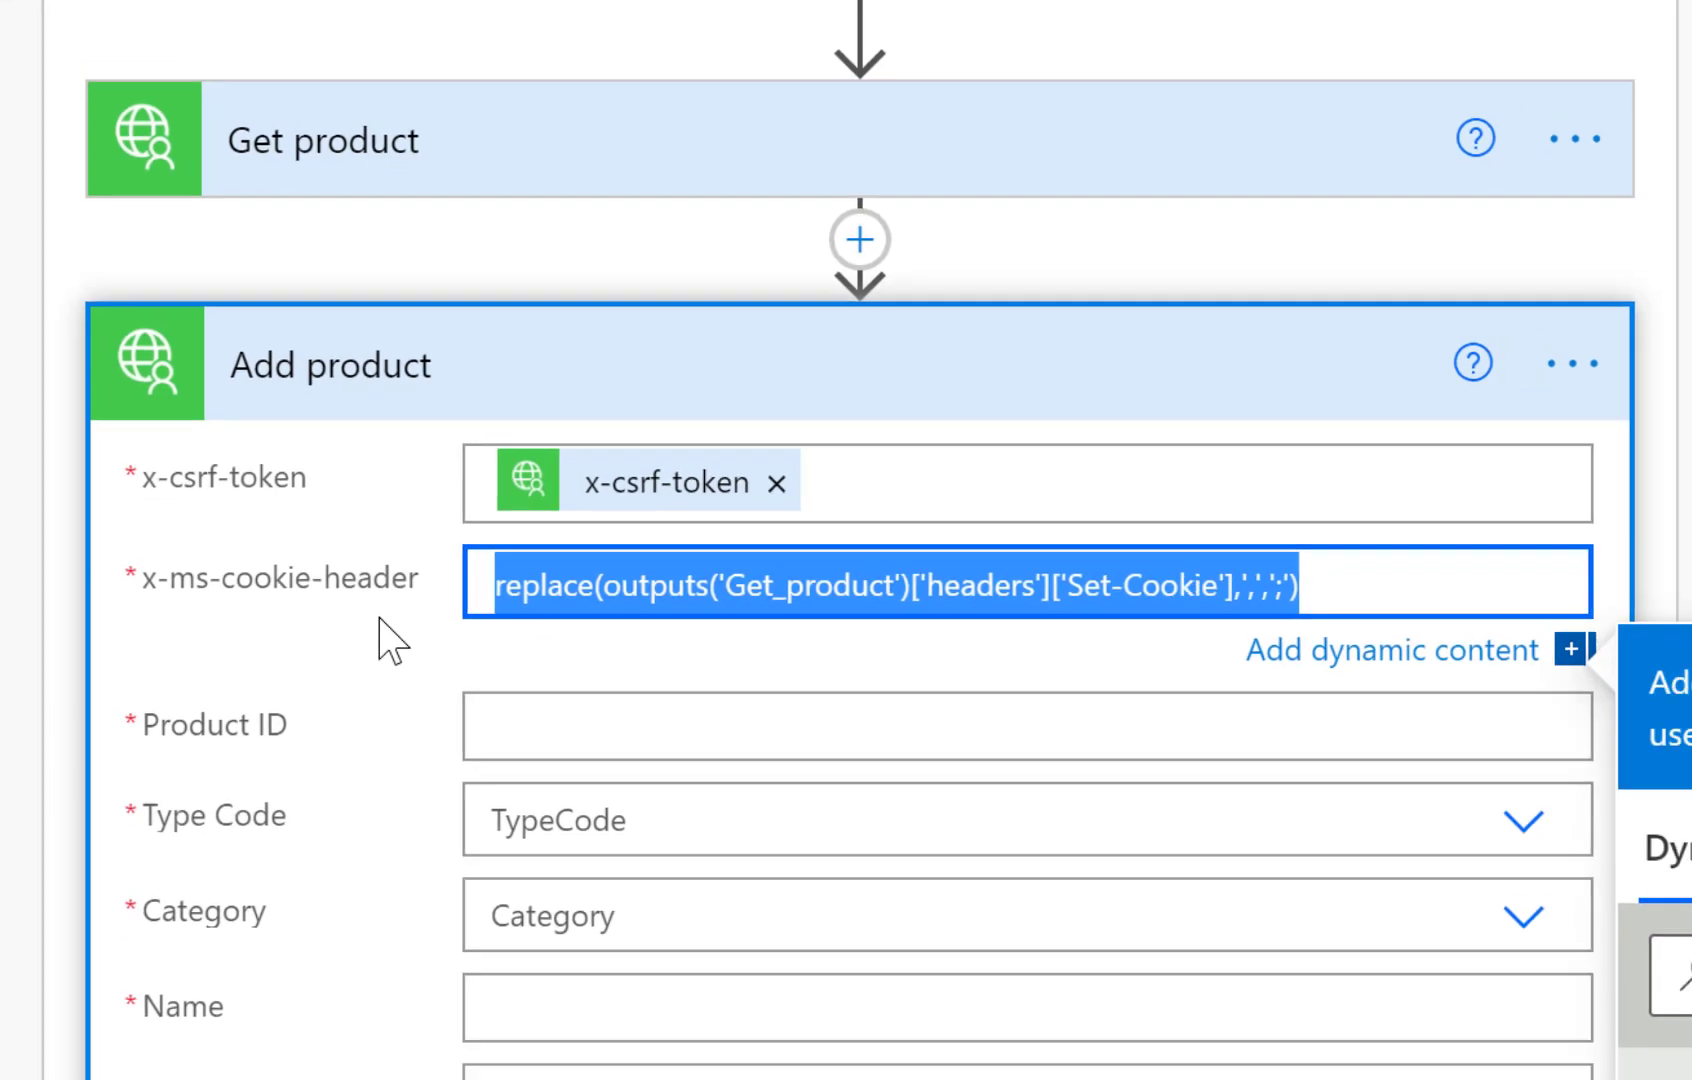
{"action": "key", "text": "ctrl+x"}
{"action": "left_click", "coordinate": [1390, 645]}
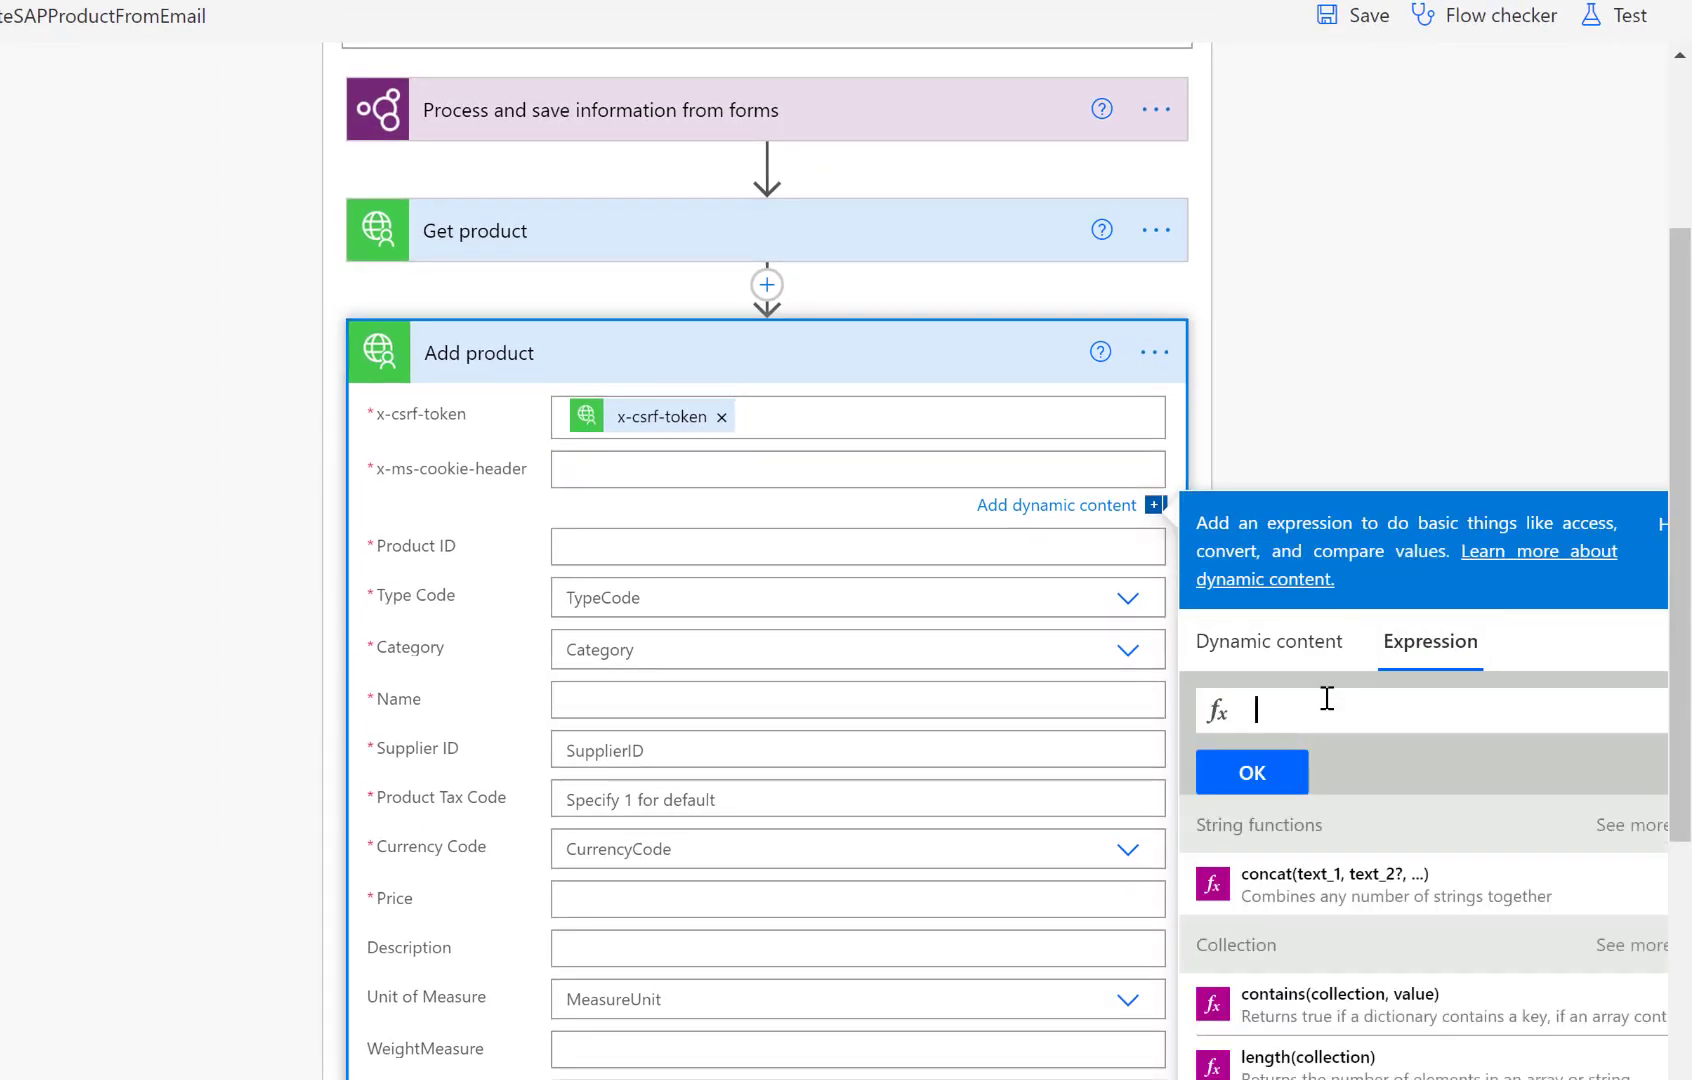
{"action": "key", "text": "ctrl+v"}
{"action": "left_click", "coordinate": [1268, 776]}
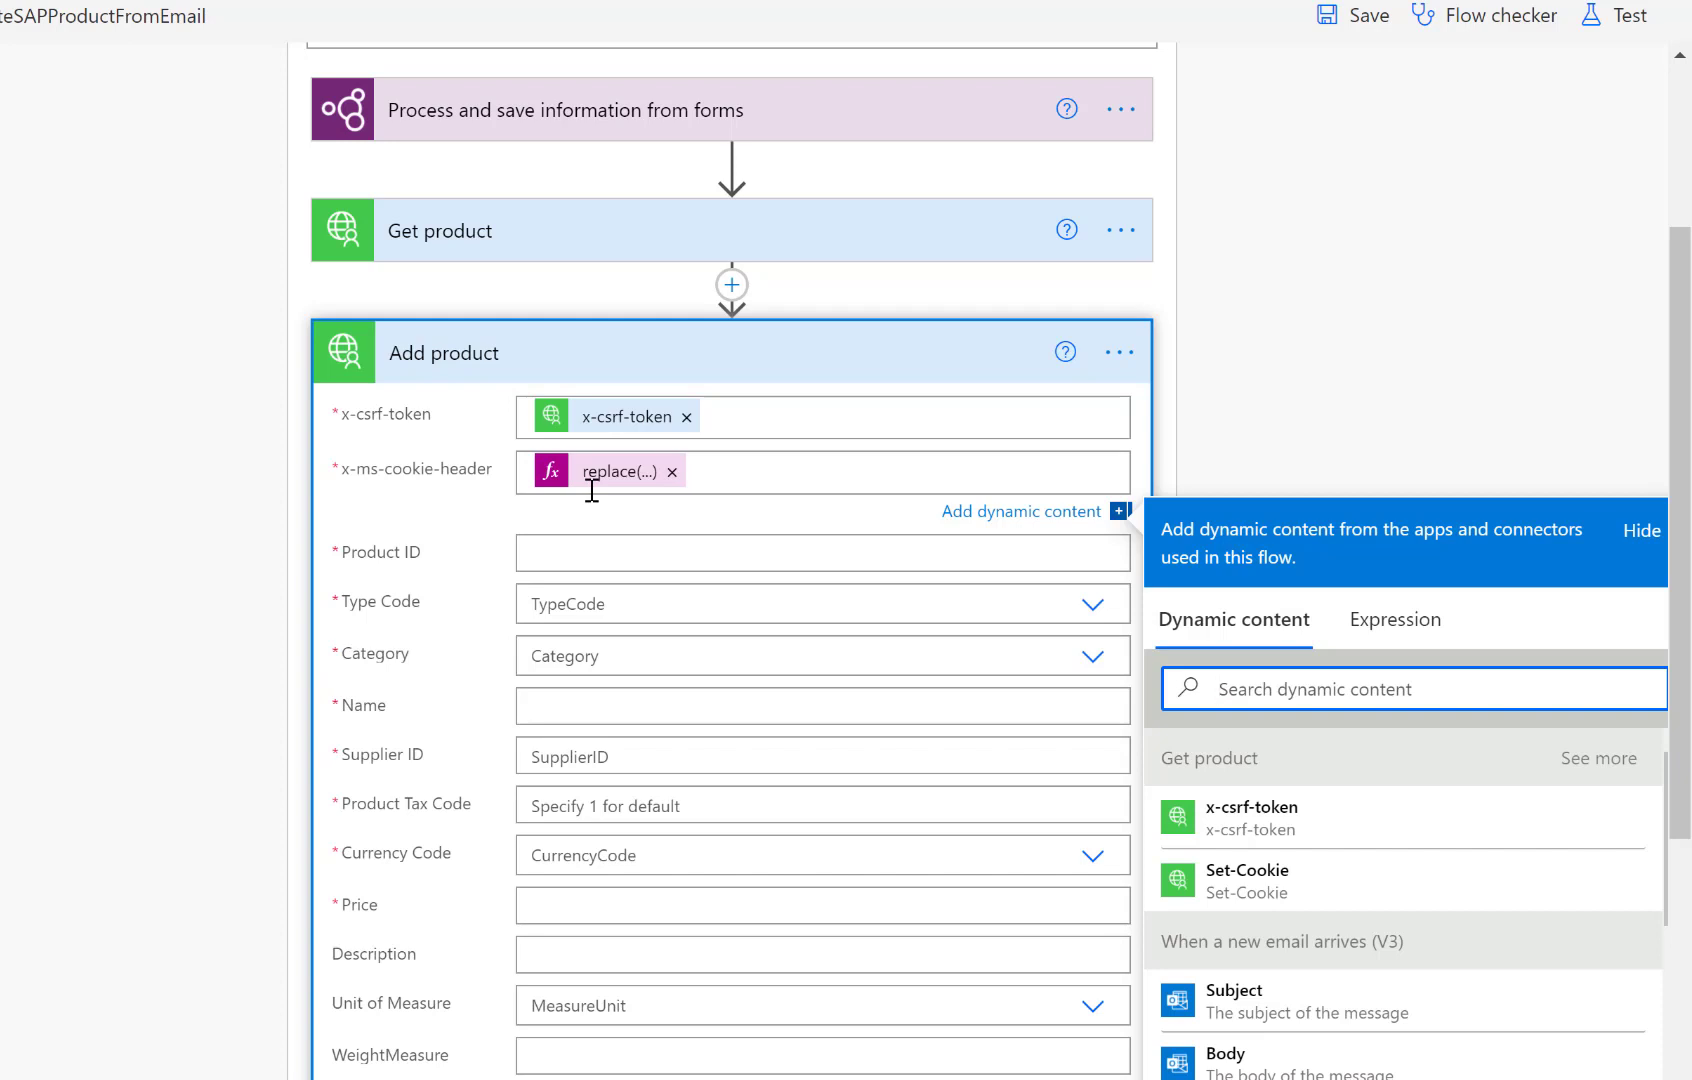
{"action": "left_click", "coordinate": [585, 552]}
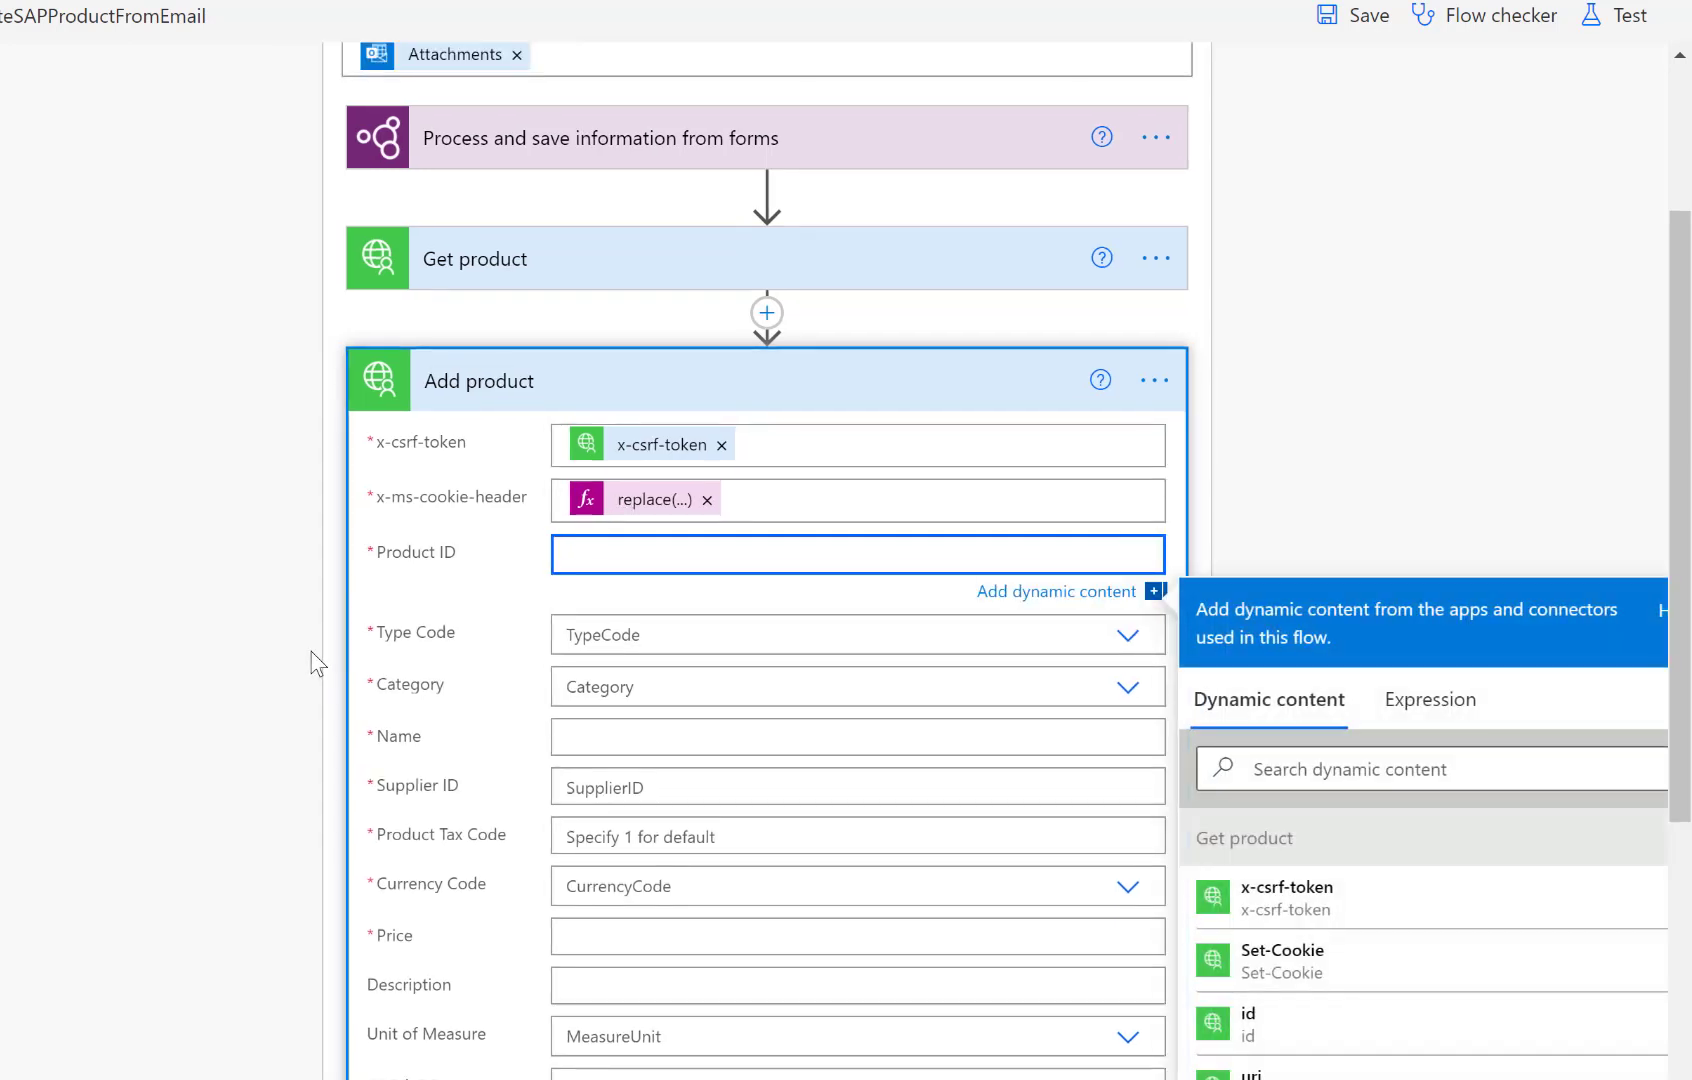
- Map Add product's Product ID and Name to Table 1 ProductID and Name values
{"action": "scroll", "coordinate": [318, 662], "scroll_direction": "down", "scroll_amount": 3}
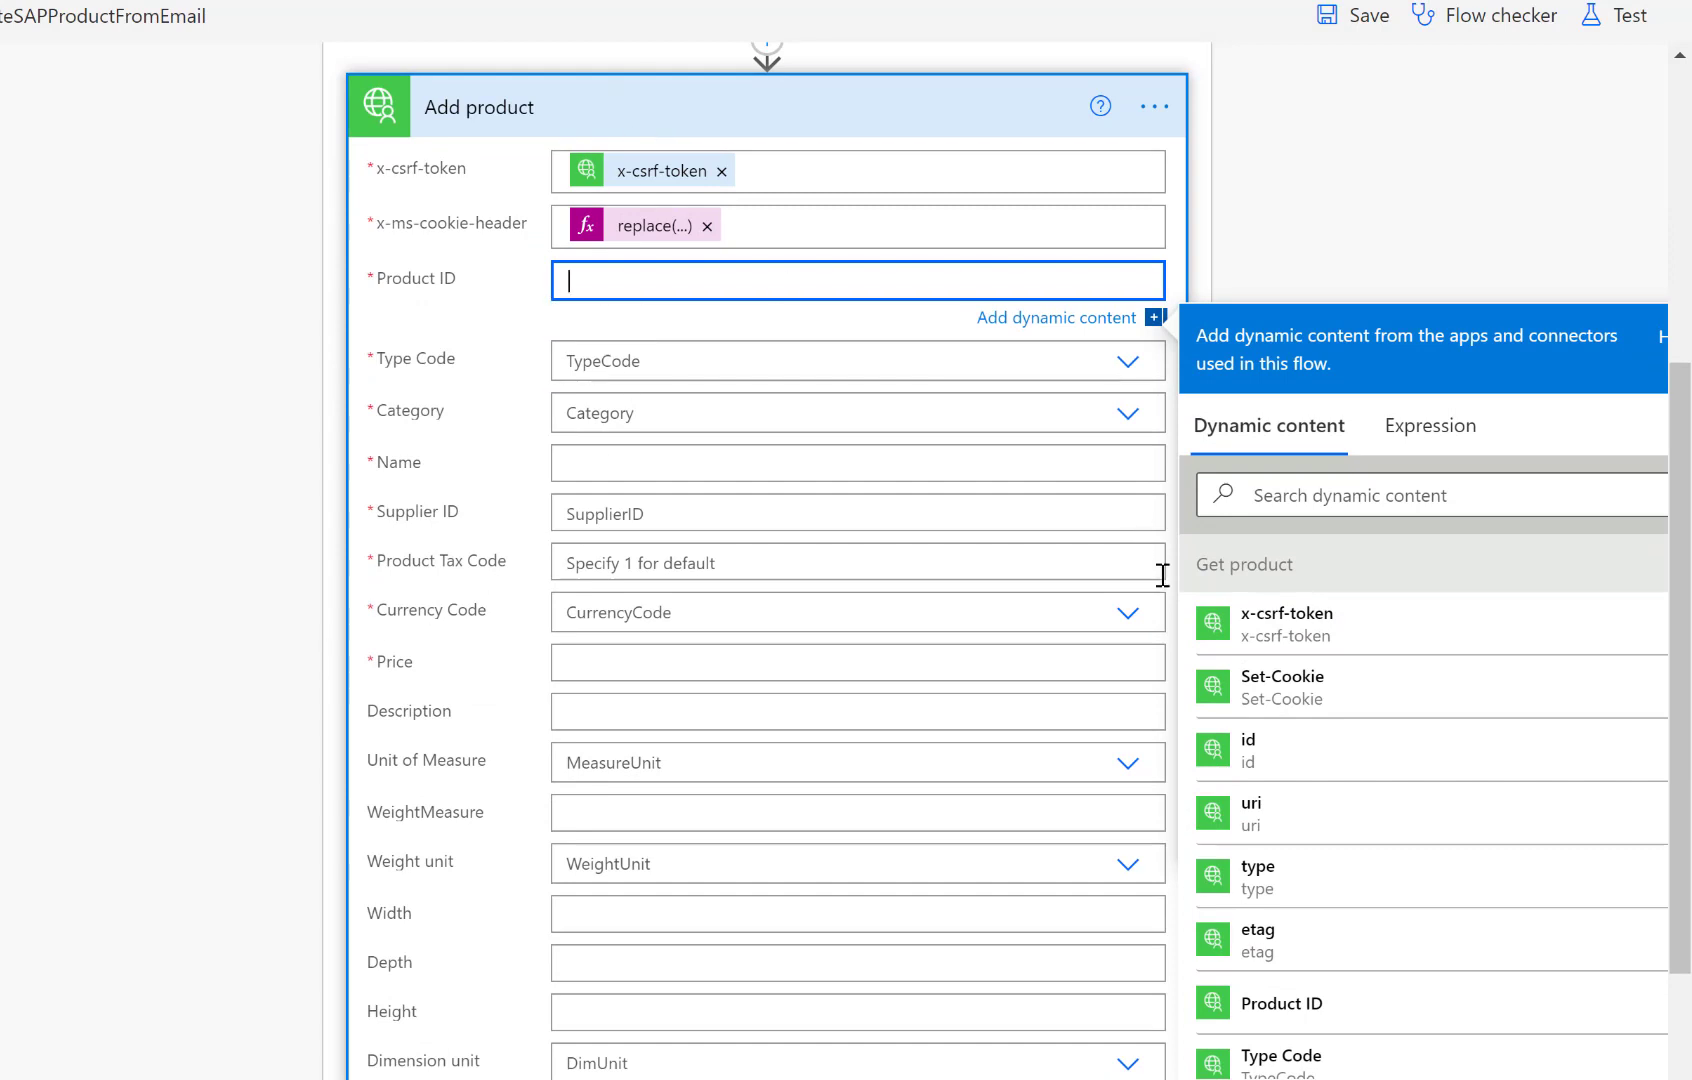
{"action": "scroll", "coordinate": [1290, 675], "scroll_direction": "down", "scroll_amount": 10}
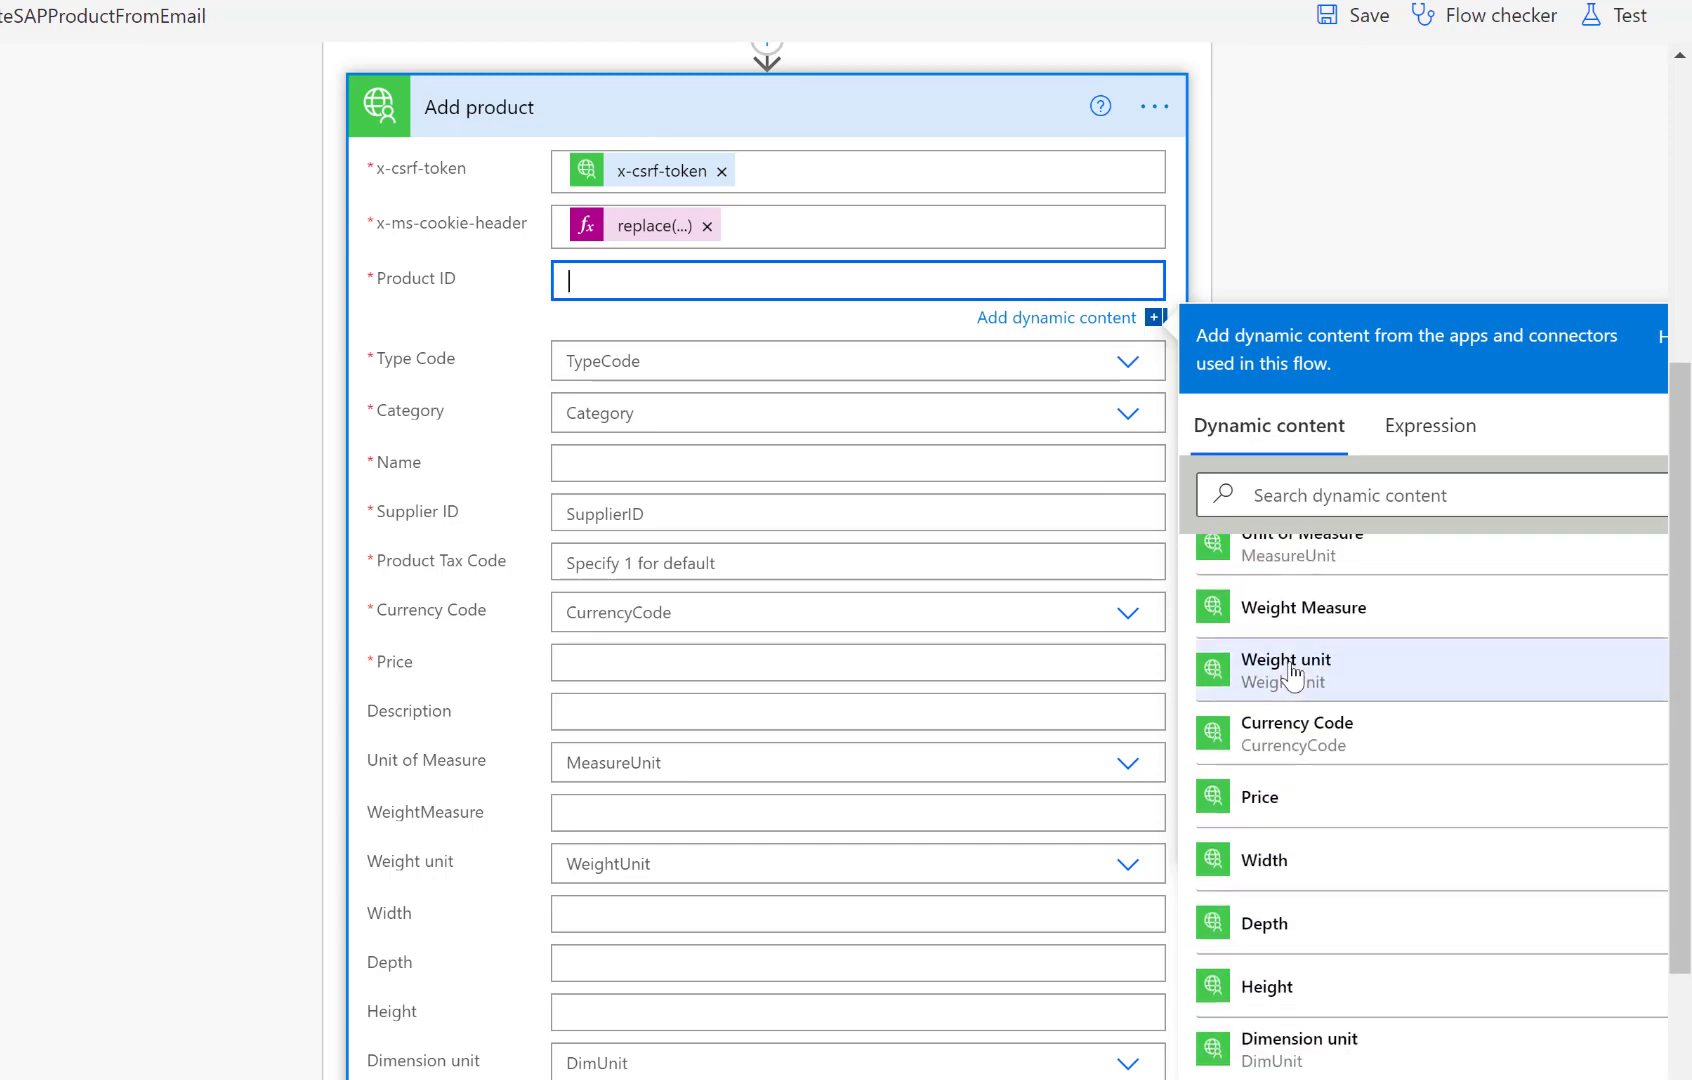
{"action": "scroll", "coordinate": [1293, 678], "scroll_direction": "down", "scroll_amount": 15}
{"action": "scroll", "coordinate": [1290, 675], "scroll_direction": "down", "scroll_amount": 5}
{"action": "scroll", "coordinate": [1290, 670], "scroll_direction": "up", "scroll_amount": 2}
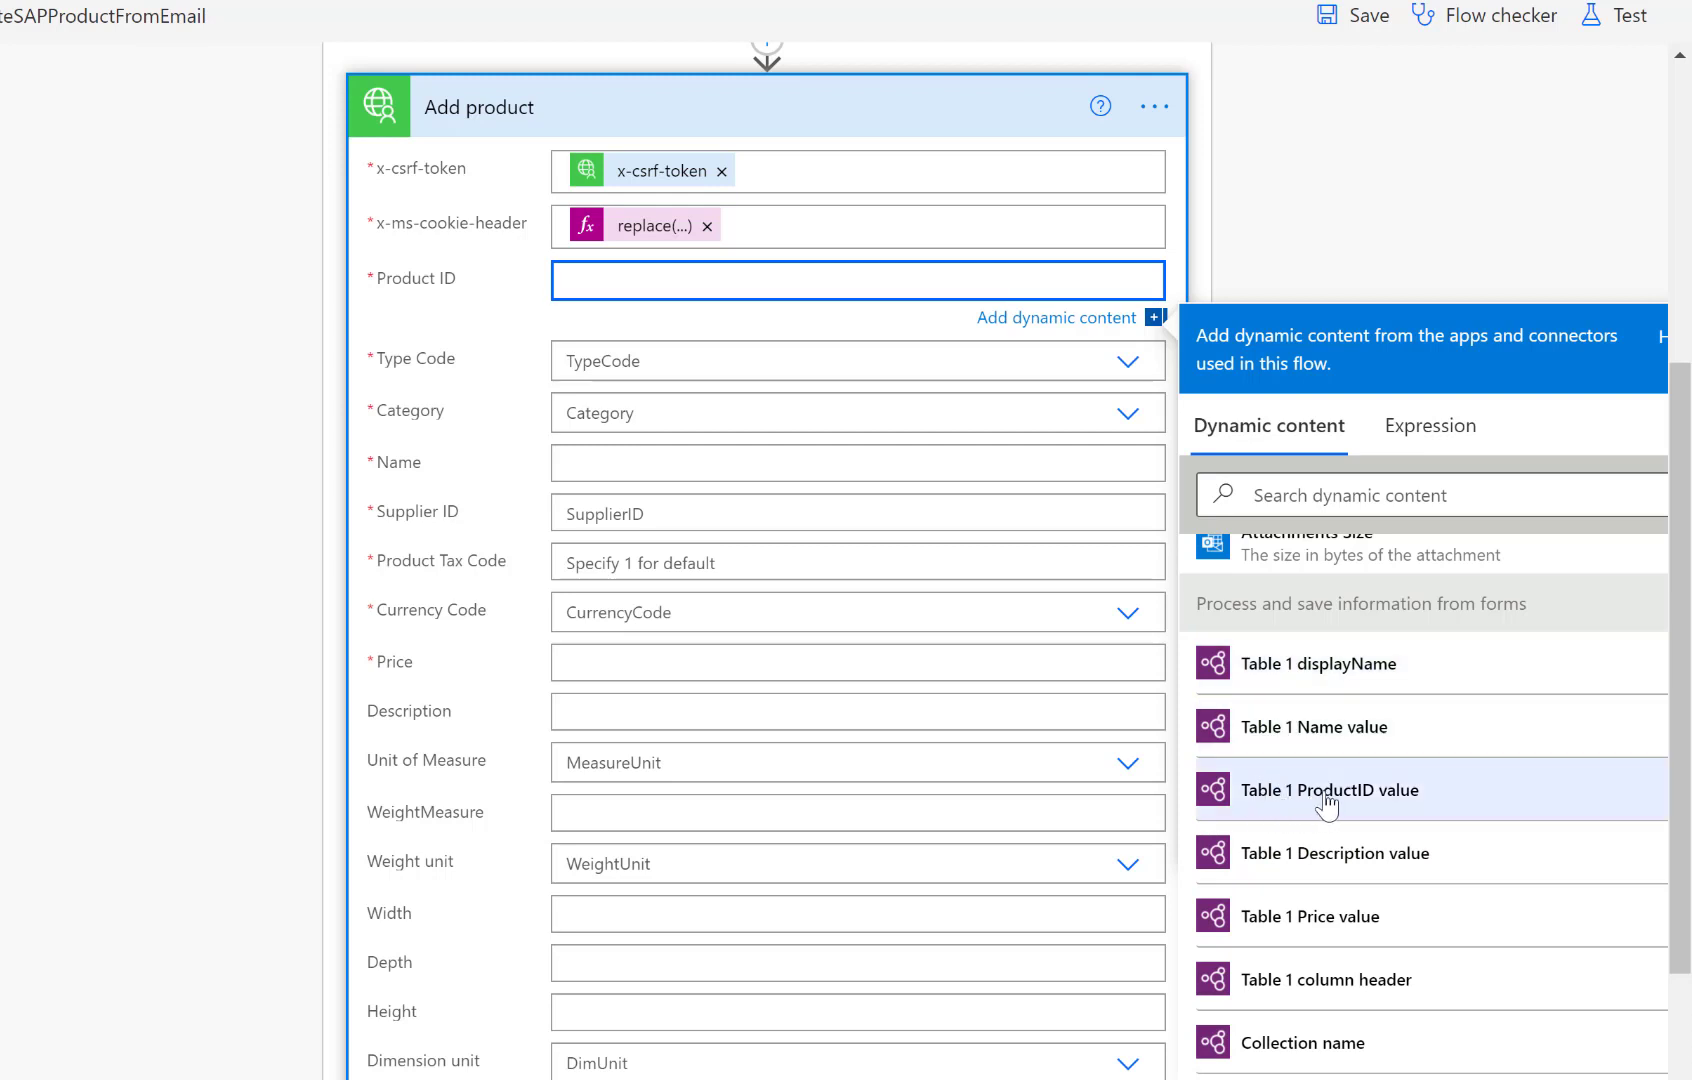
{"action": "left_click", "coordinate": [1384, 792]}
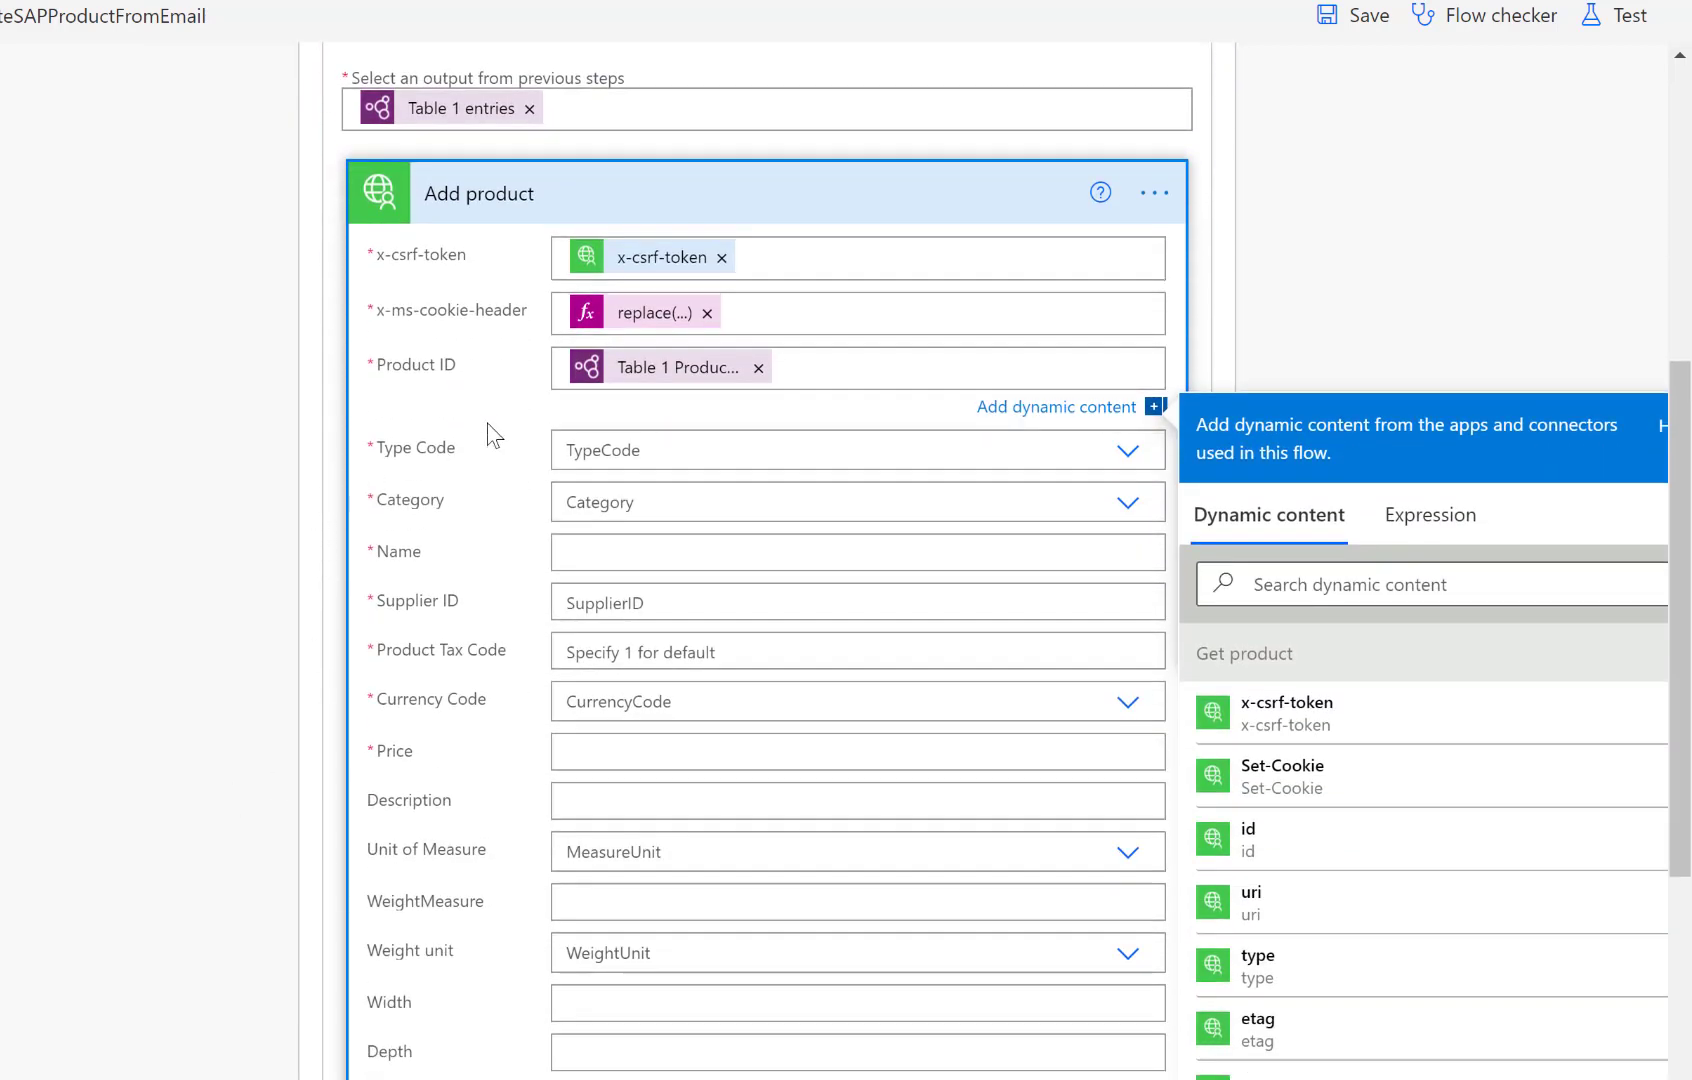
{"action": "left_click", "coordinate": [589, 553]}
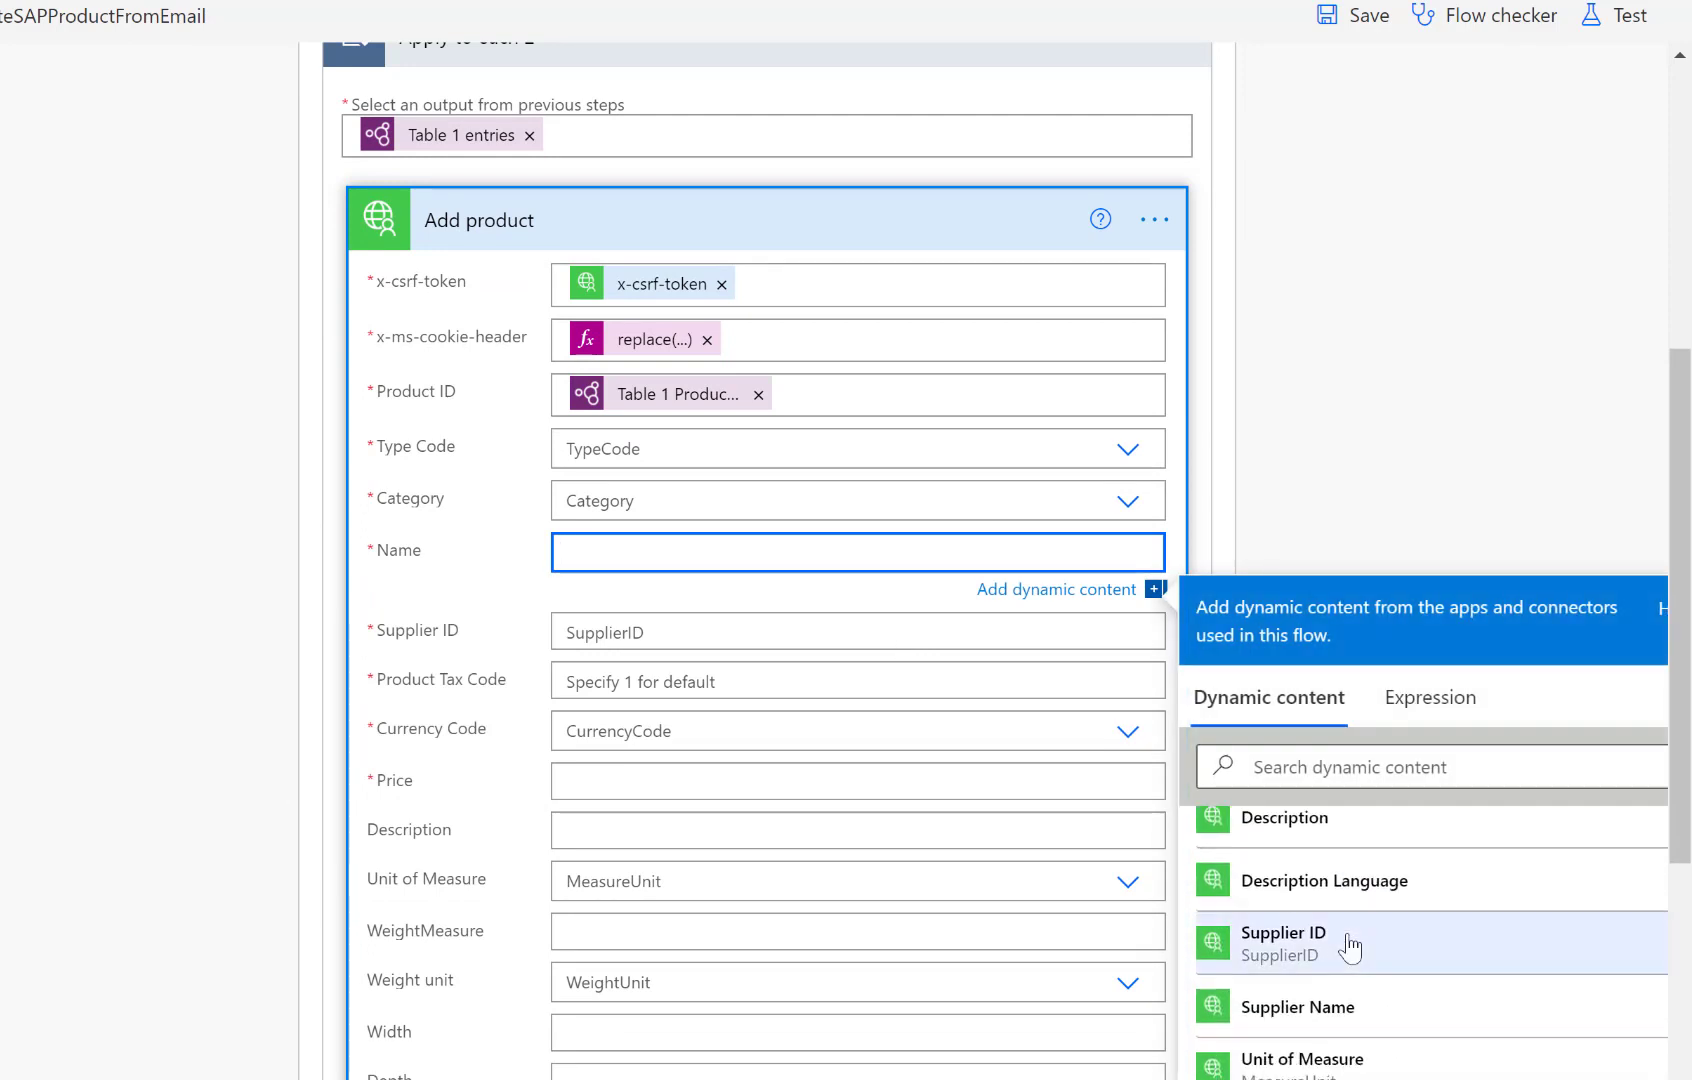
{"action": "scroll", "coordinate": [1350, 945], "scroll_direction": "down", "scroll_amount": 5}
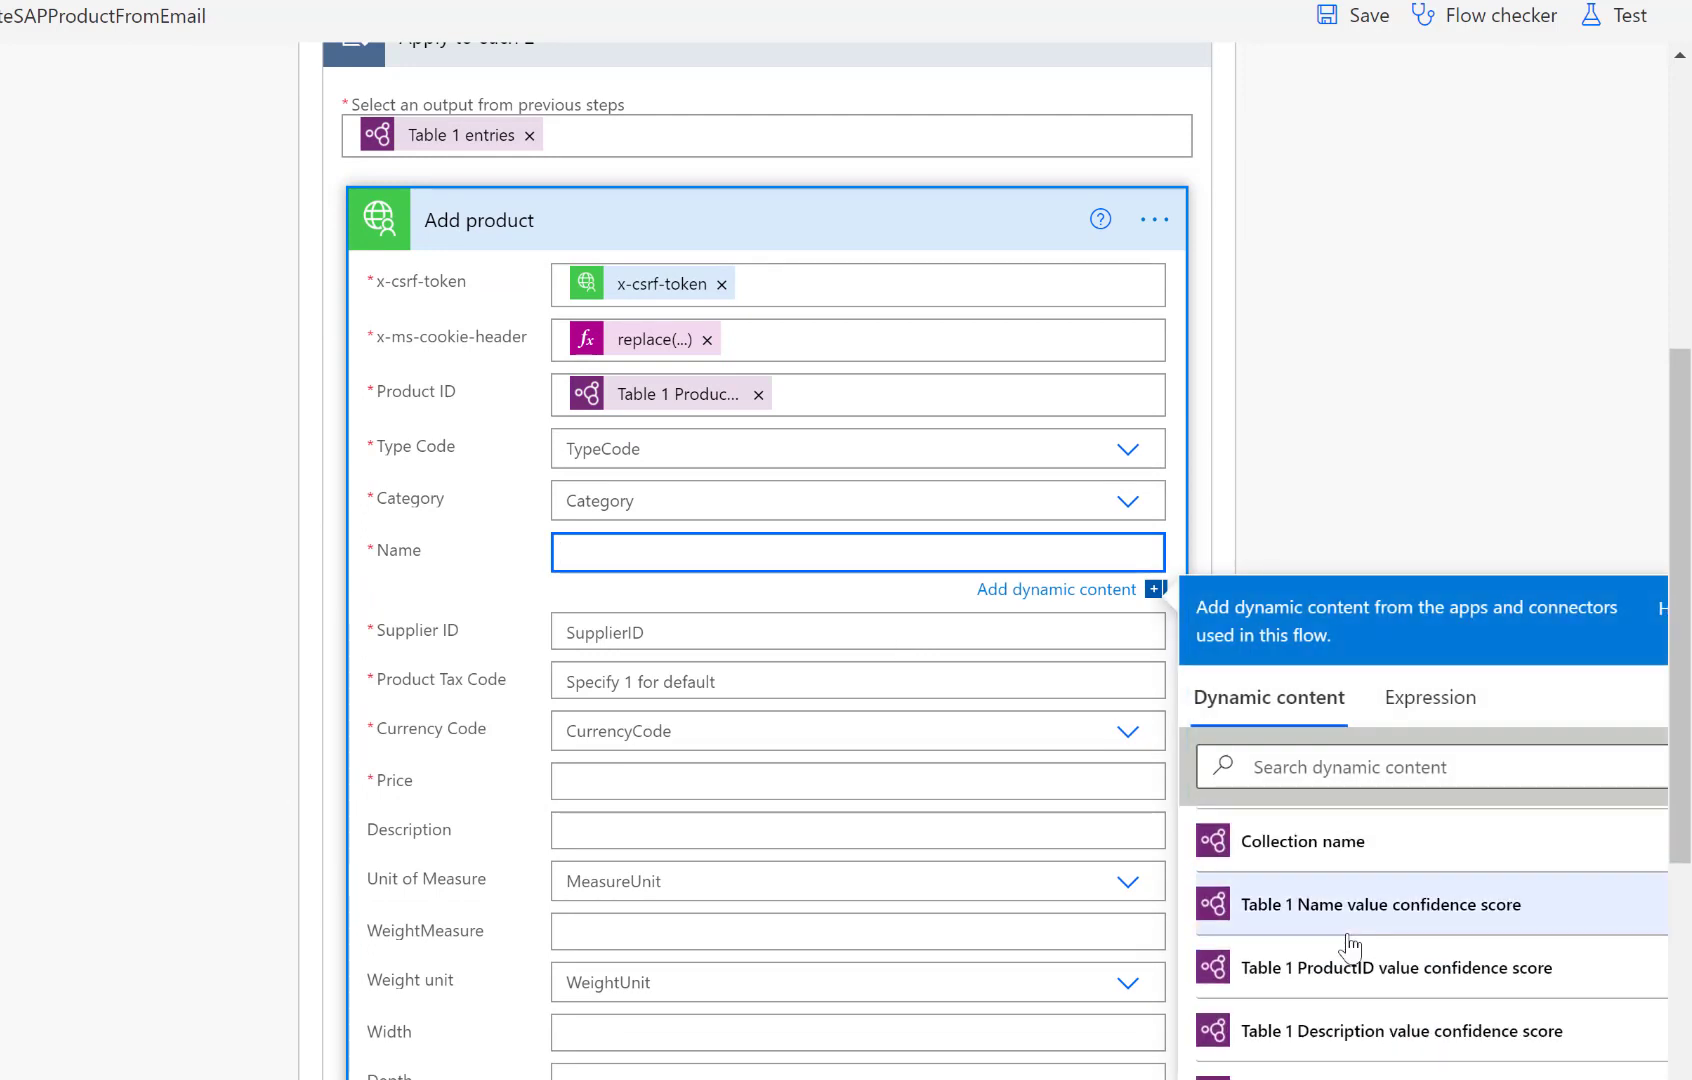
{"action": "scroll", "coordinate": [1350, 945], "scroll_direction": "up", "scroll_amount": 3}
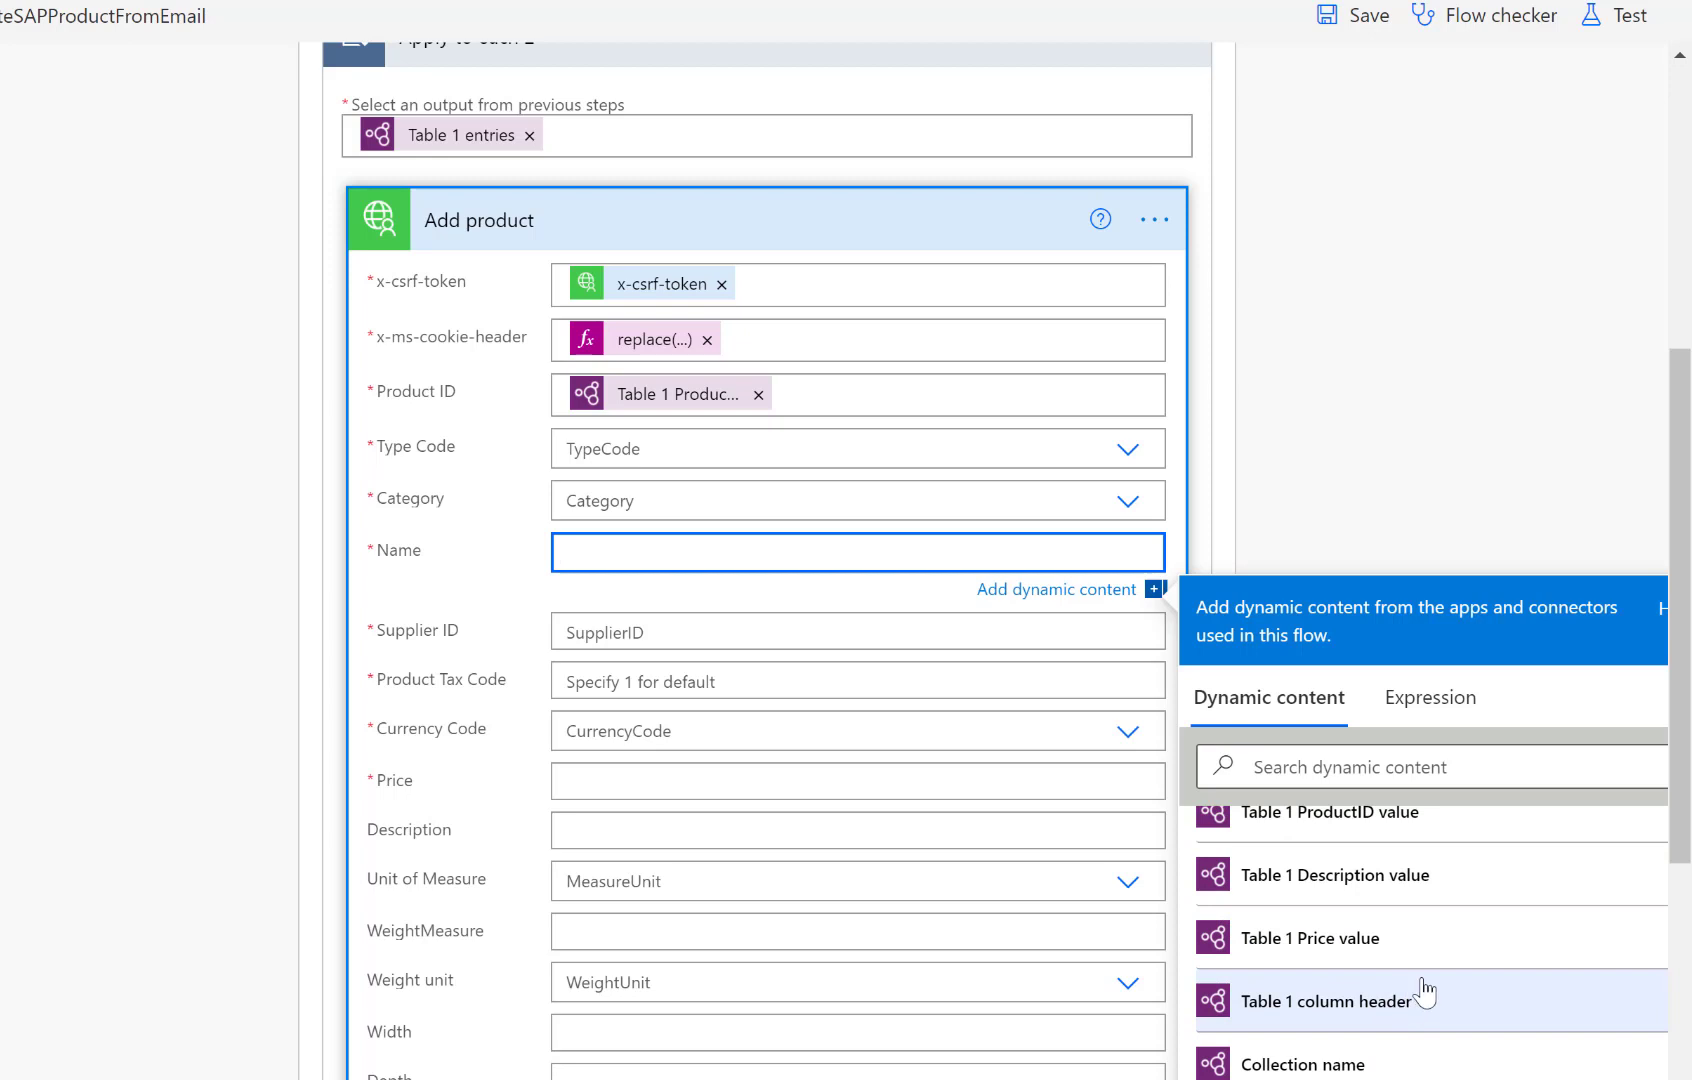
{"action": "scroll", "coordinate": [1425, 993], "scroll_direction": "up", "scroll_amount": 1}
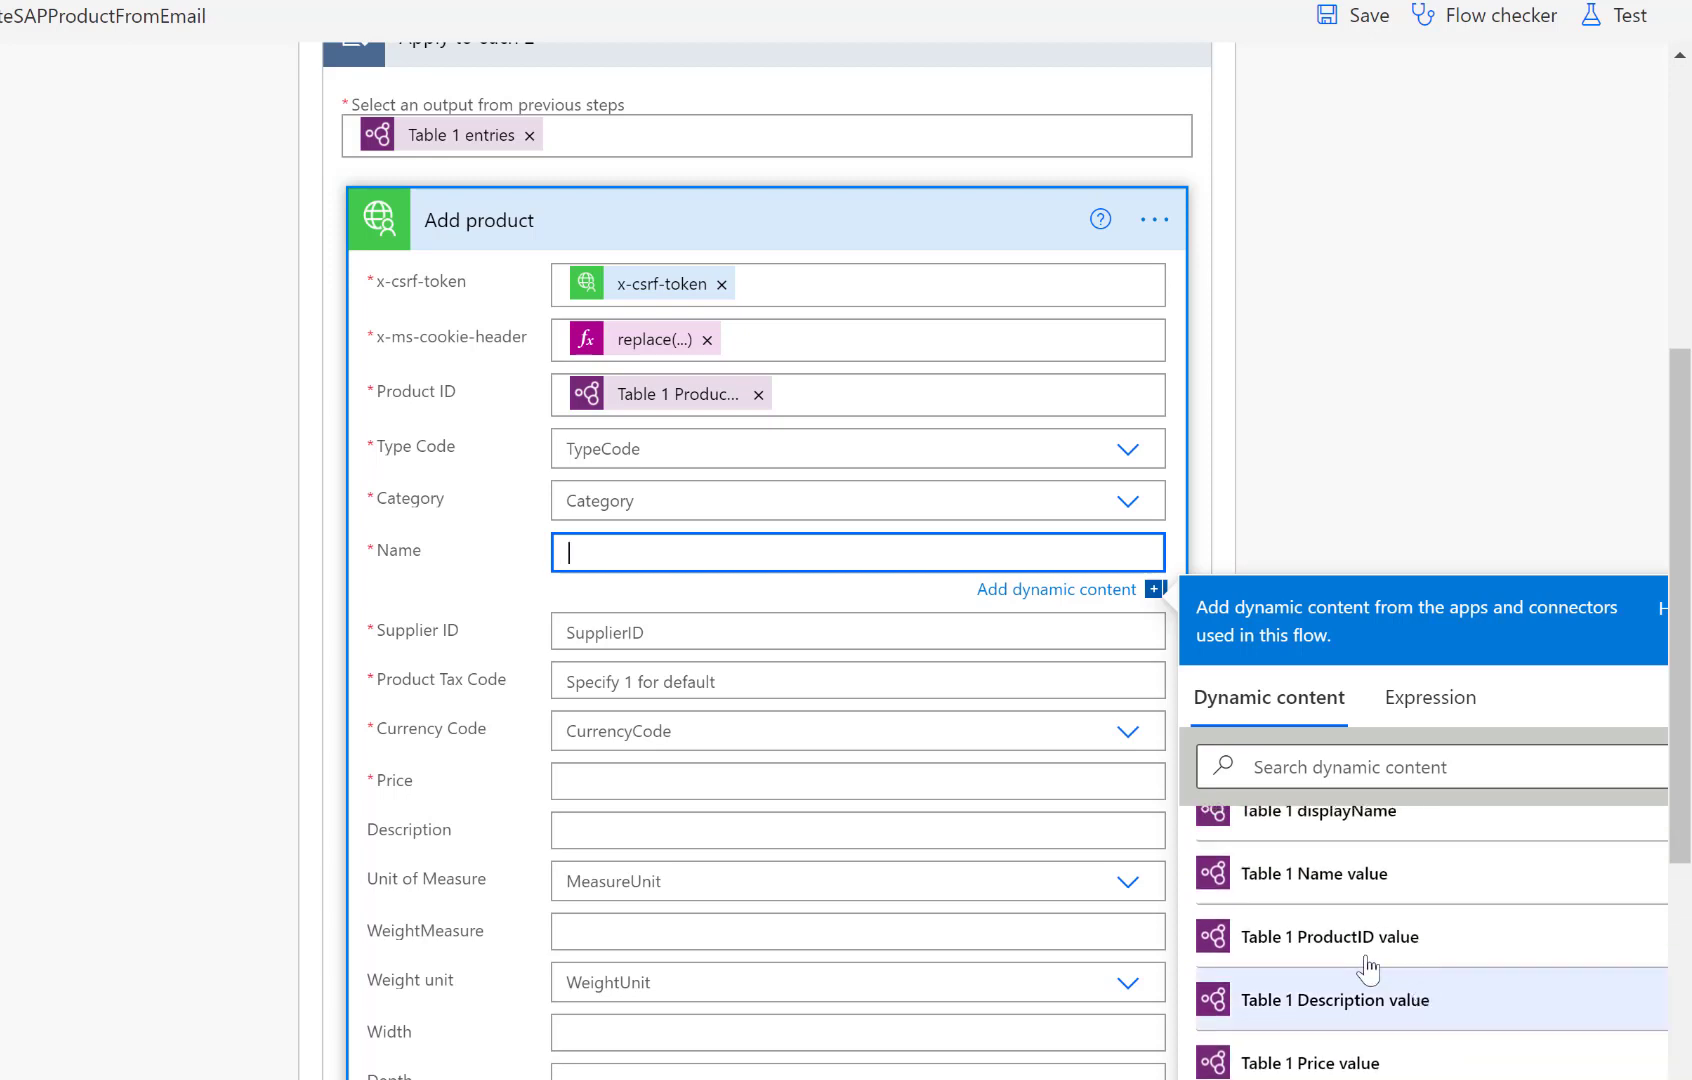
{"action": "left_click", "coordinate": [1363, 880]}
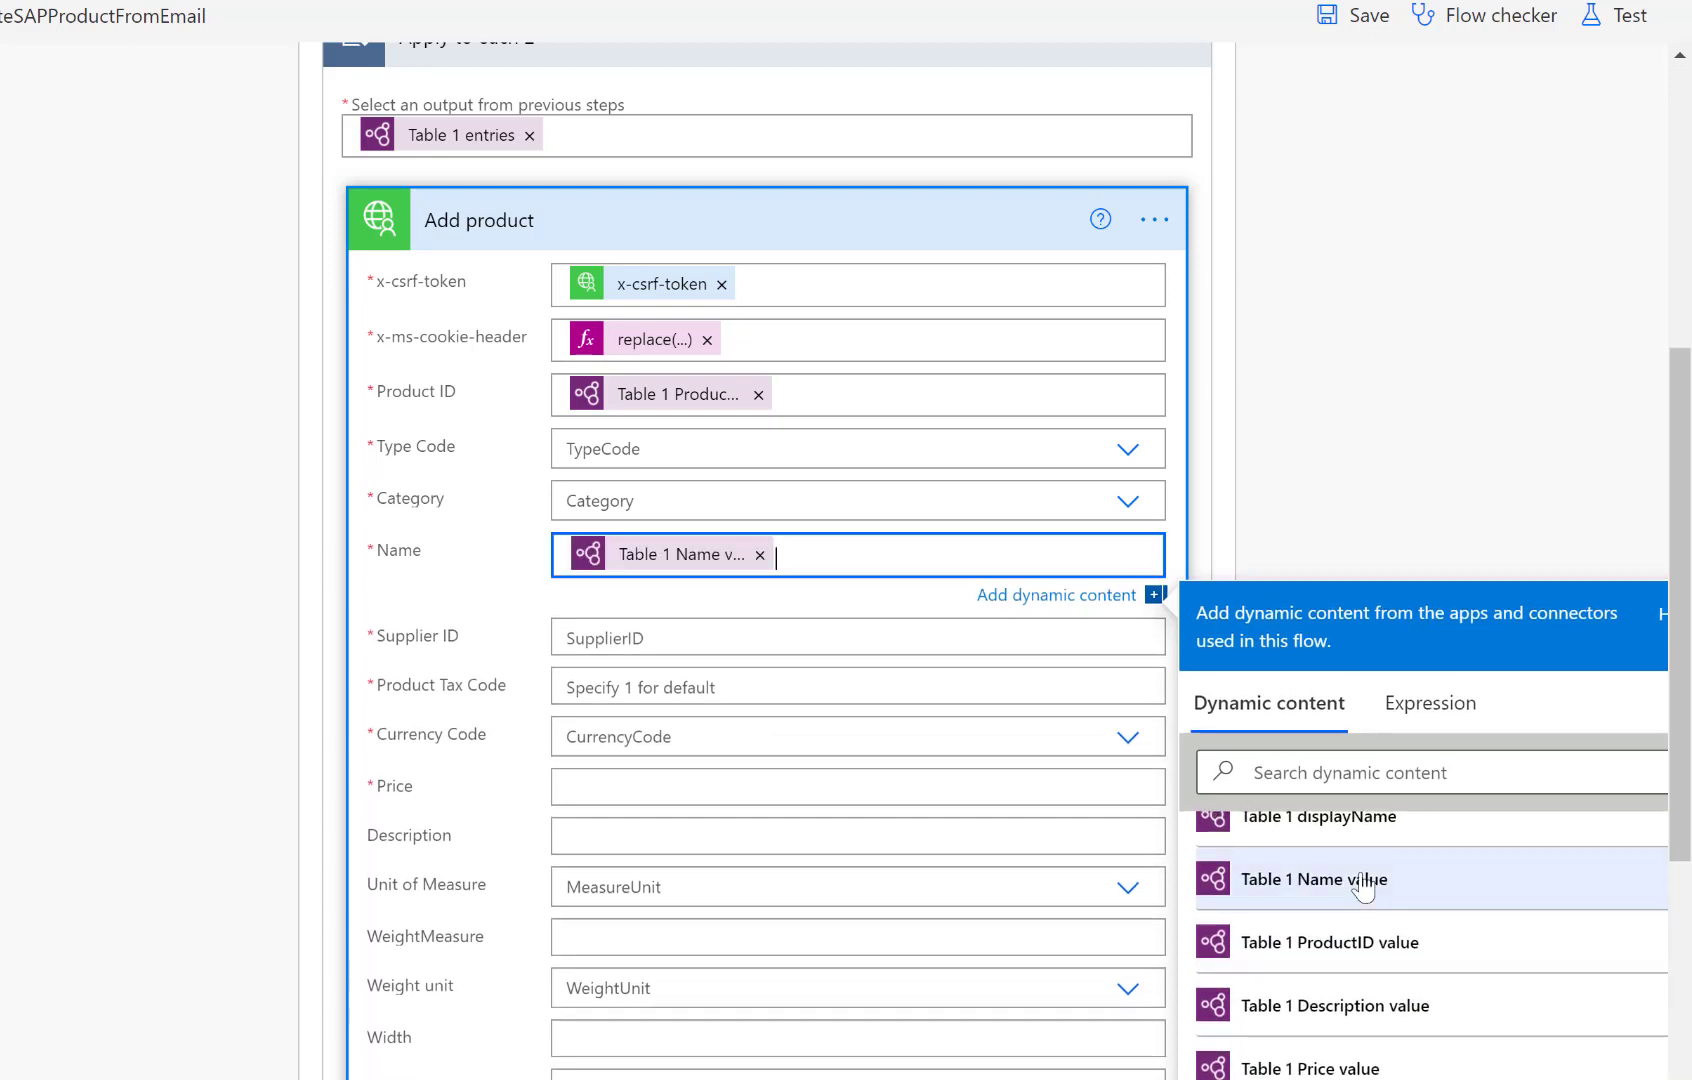
- Map Add product's Price and Description to Table 1 Price and Description values
{"action": "left_click", "coordinate": [591, 788]}
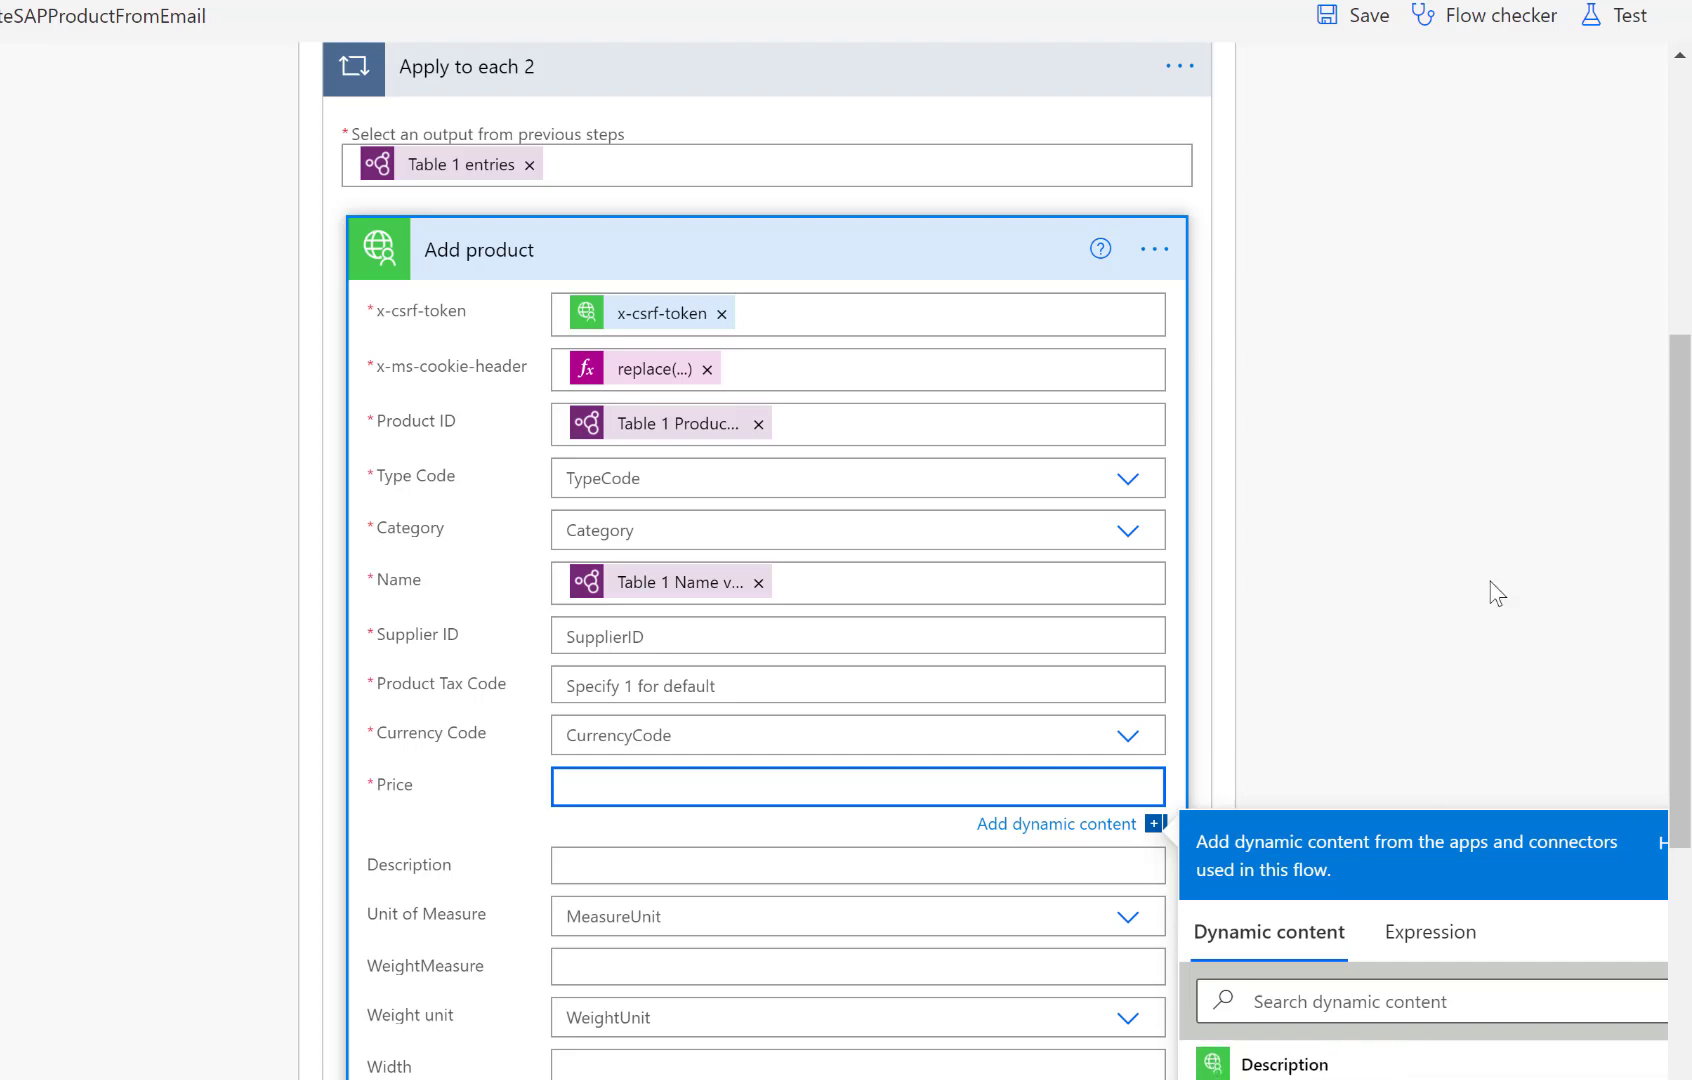
{"action": "scroll", "coordinate": [1497, 594], "scroll_direction": "down", "scroll_amount": 5}
{"action": "scroll", "coordinate": [1435, 880], "scroll_direction": "down", "scroll_amount": 10}
{"action": "scroll", "coordinate": [1437, 880], "scroll_direction": "down", "scroll_amount": 8}
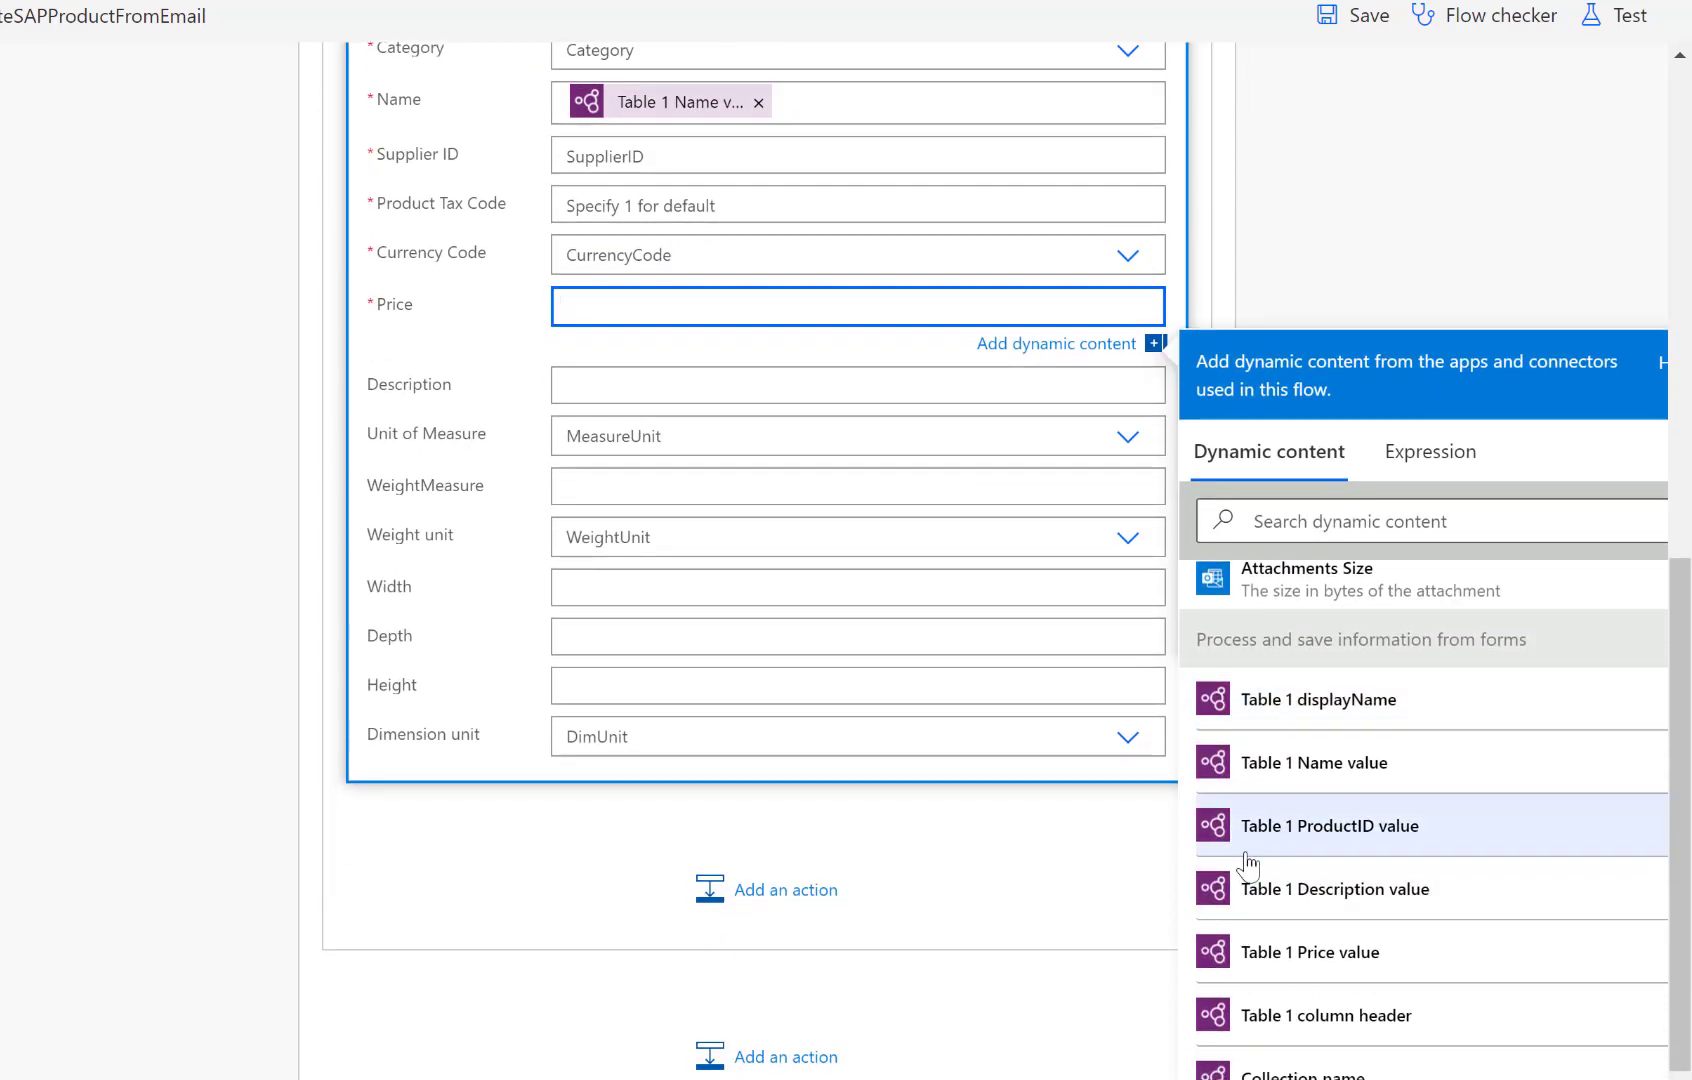
{"action": "left_click", "coordinate": [1345, 955]}
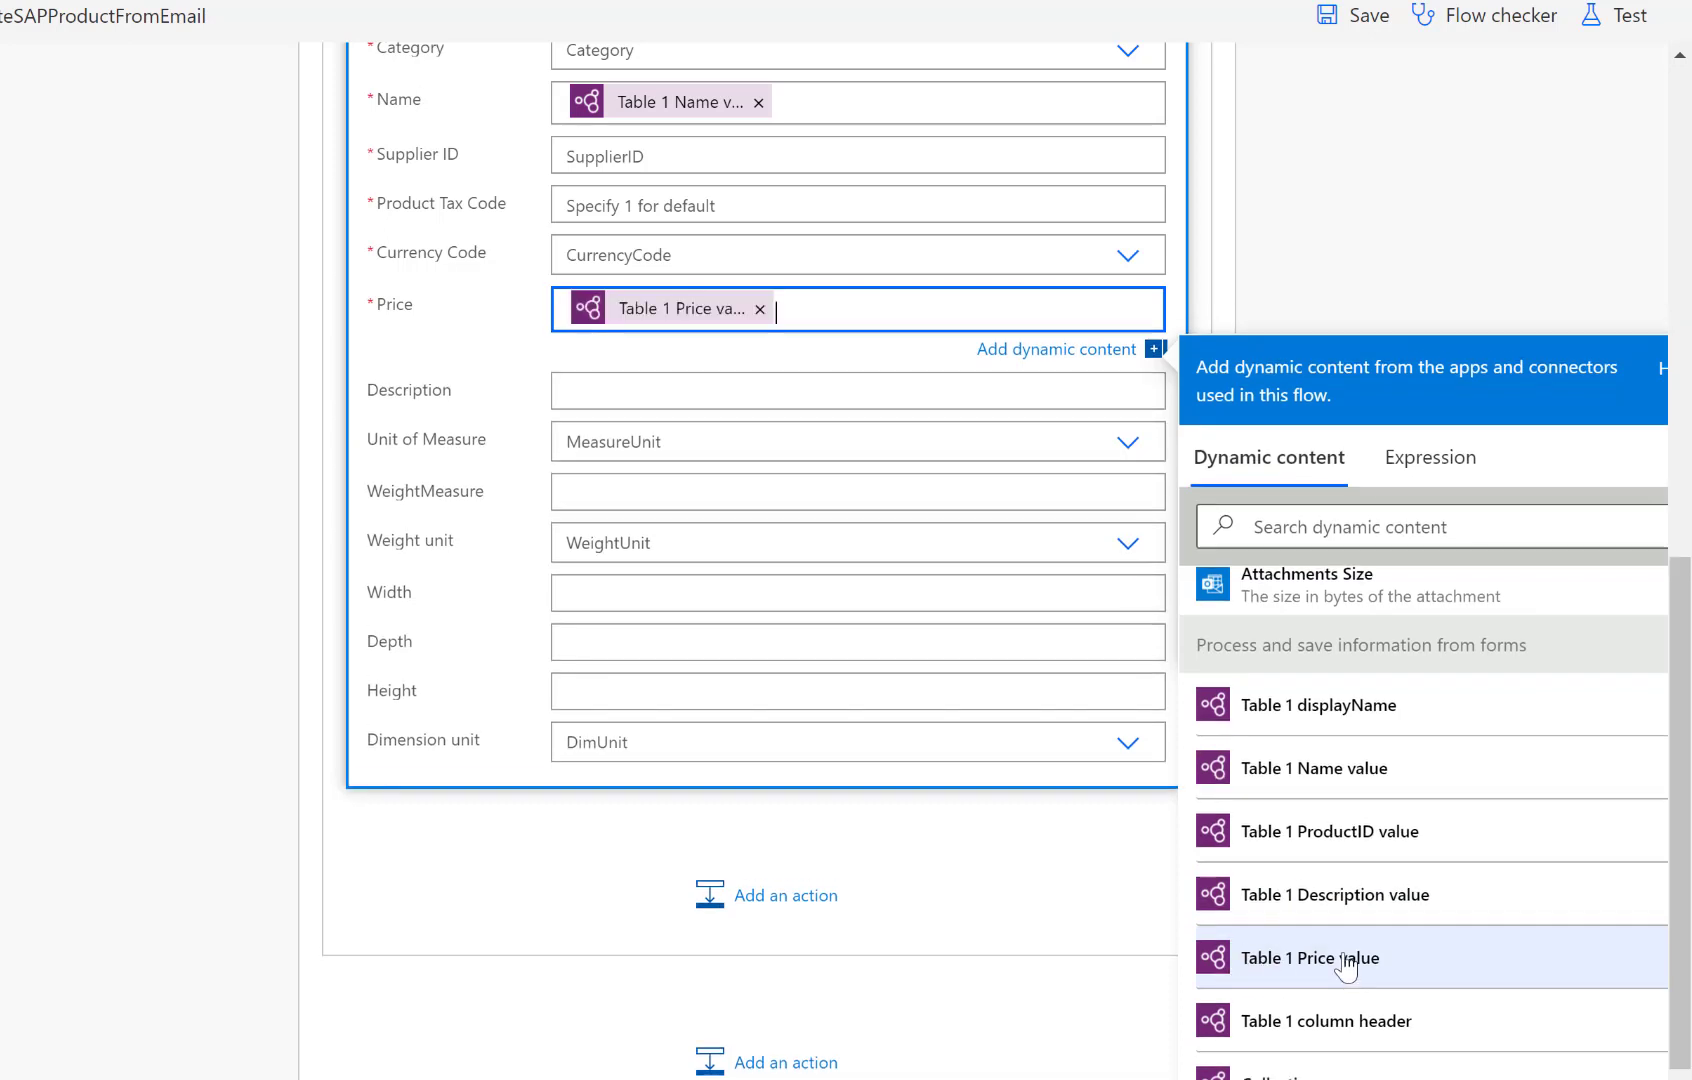
{"action": "left_click", "coordinate": [590, 406]}
{"action": "scroll", "coordinate": [1248, 880], "scroll_direction": "down", "scroll_amount": 10}
{"action": "scroll", "coordinate": [1250, 830], "scroll_direction": "down", "scroll_amount": 10}
{"action": "scroll", "coordinate": [1250, 832], "scroll_direction": "up", "scroll_amount": 2}
{"action": "scroll", "coordinate": [1250, 835], "scroll_direction": "up", "scroll_amount": 2}
{"action": "left_click", "coordinate": [1368, 762]}
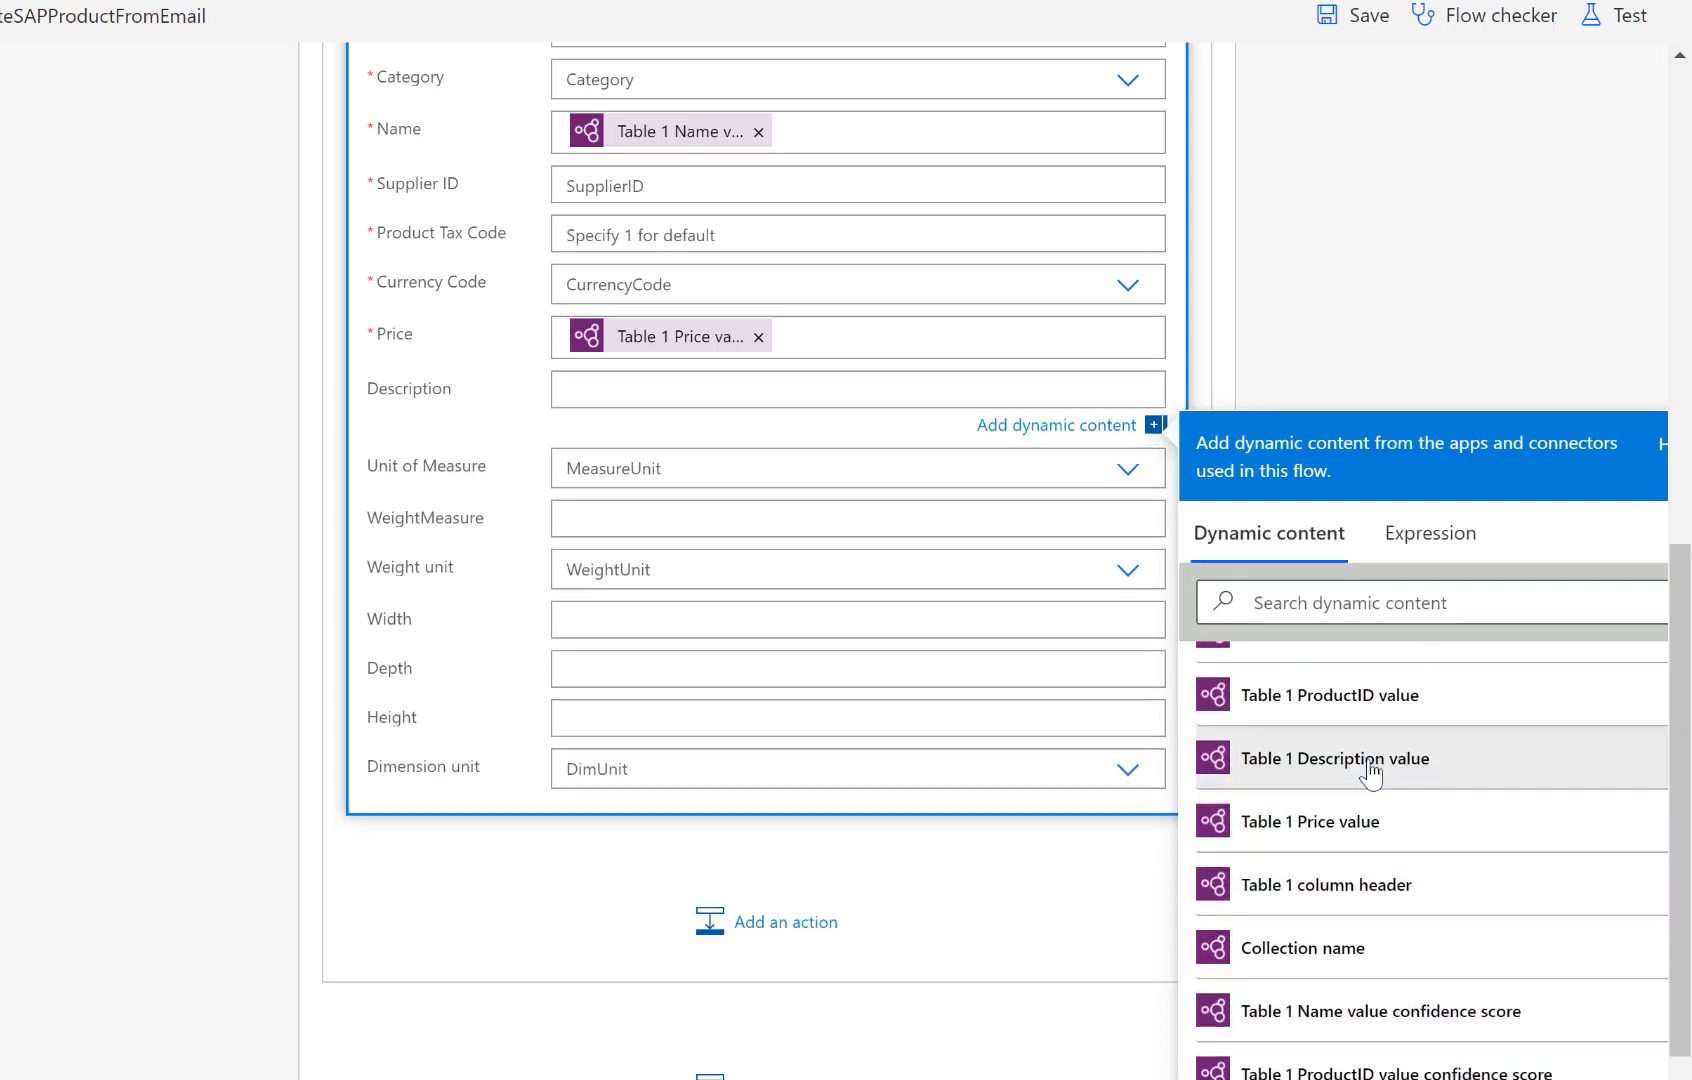
{"action": "scroll", "coordinate": [872, 558], "scroll_direction": "up", "scroll_amount": 3}
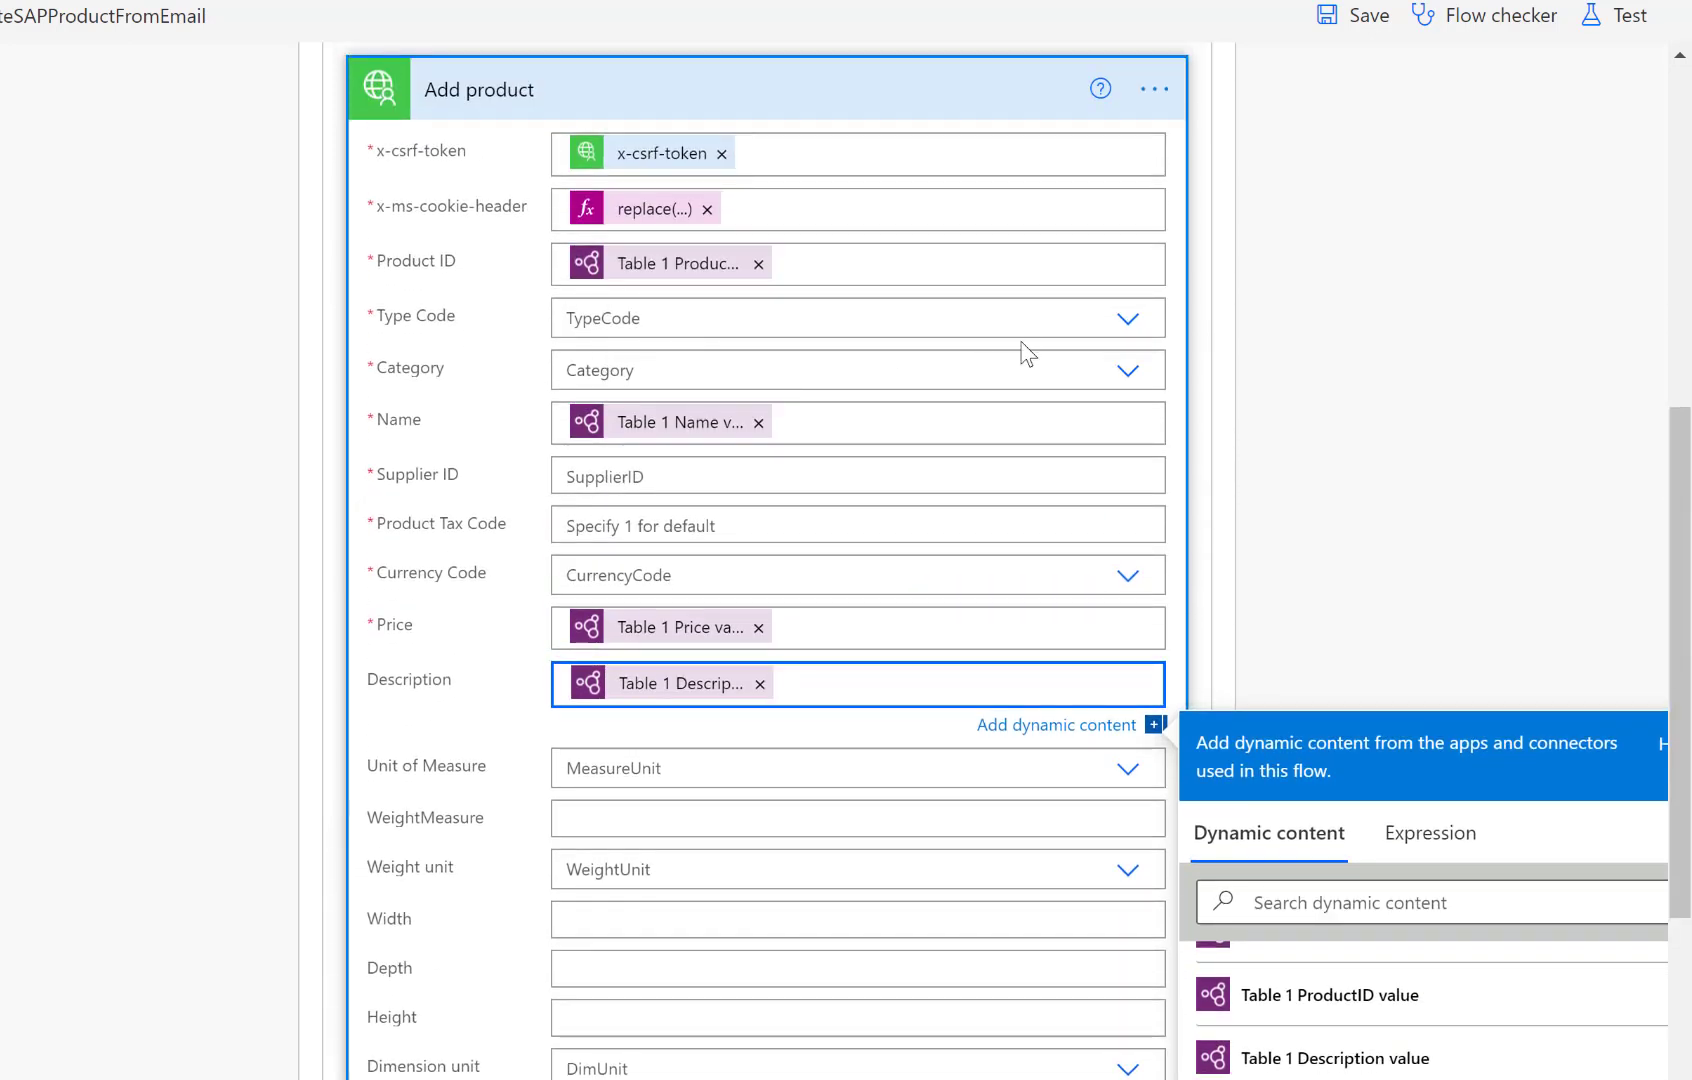
- Choose Type Code 'Product' and Category 'Notebooks' in the Add product step
{"action": "left_click", "coordinate": [1125, 322]}
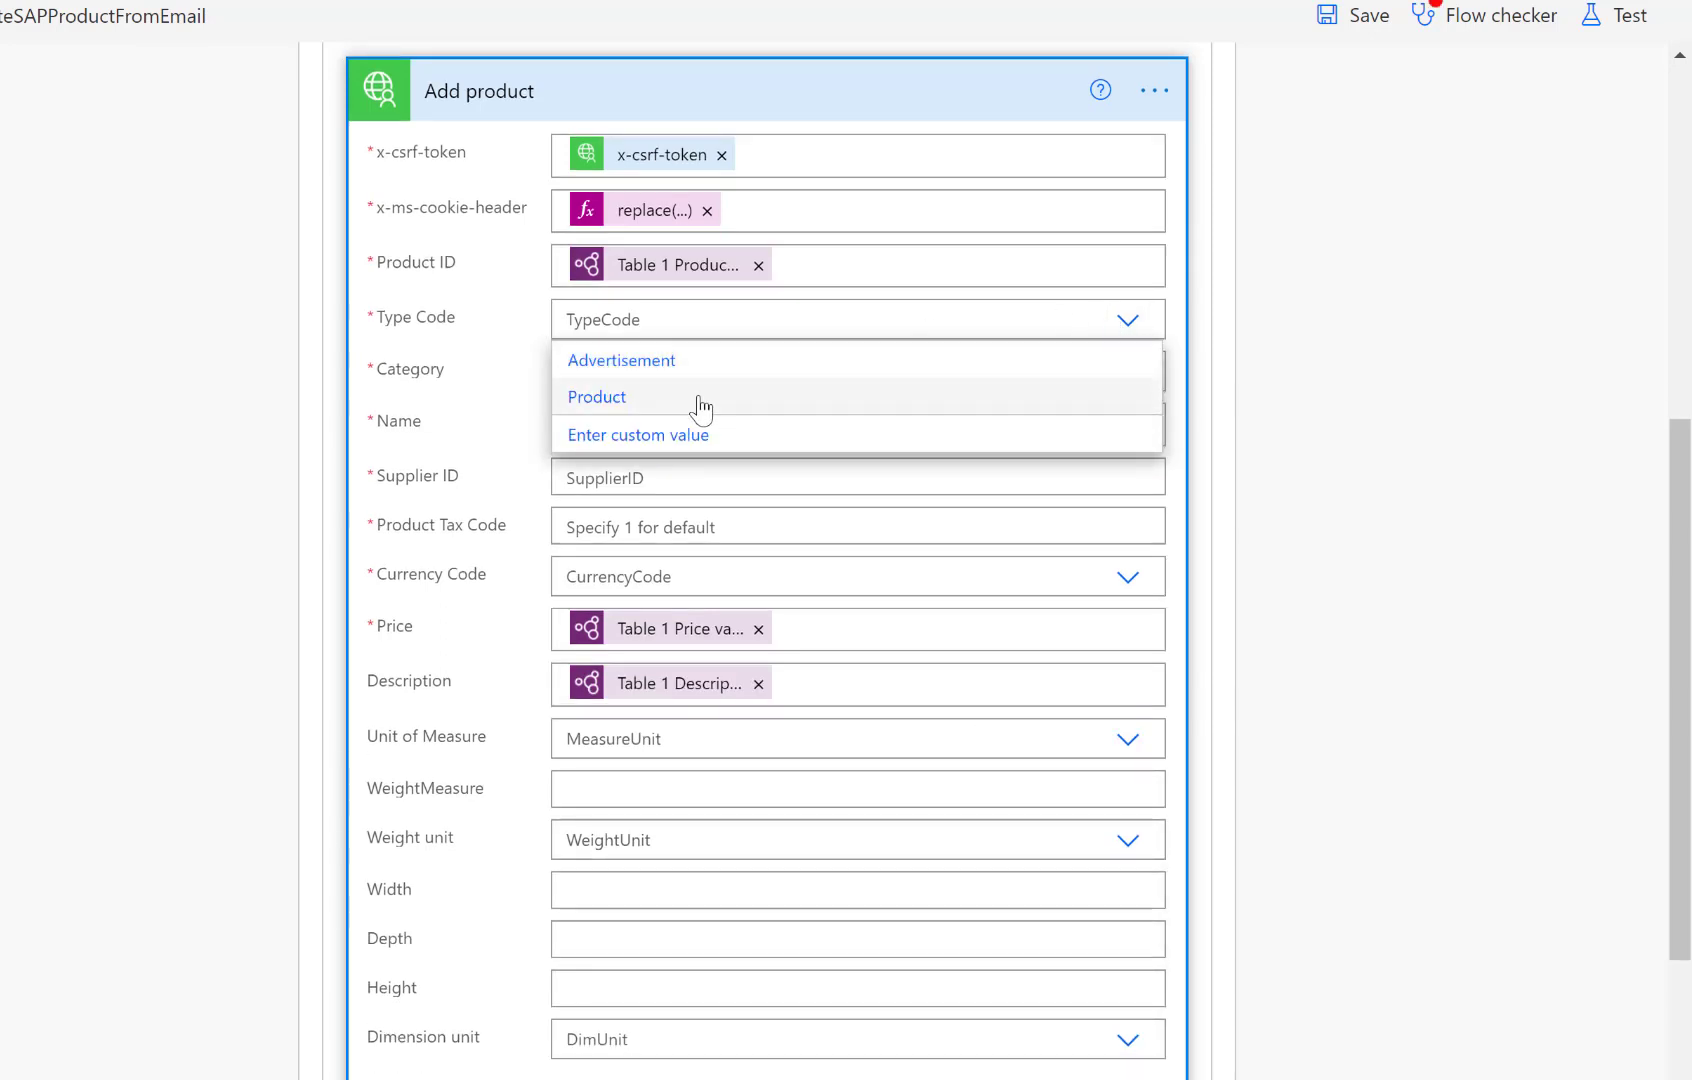
{"action": "left_click", "coordinate": [701, 405]}
{"action": "left_click", "coordinate": [1128, 374]}
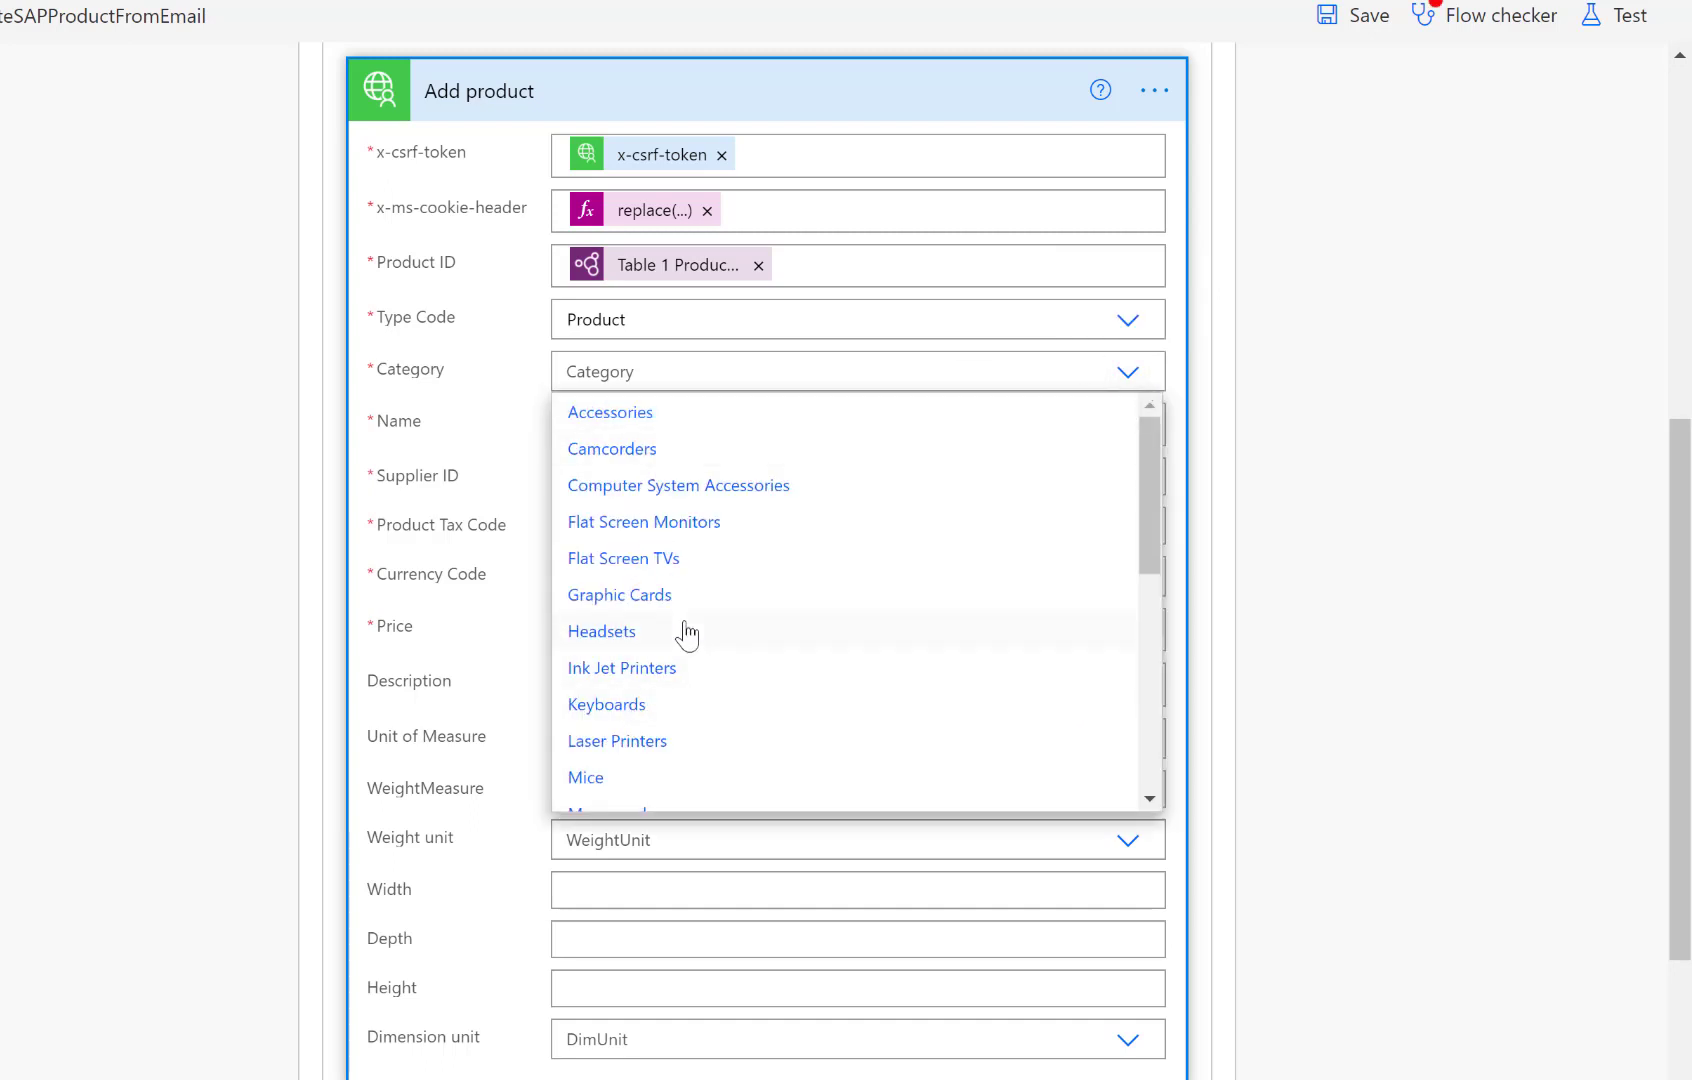
{"action": "scroll", "coordinate": [686, 633], "scroll_direction": "down", "scroll_amount": 3}
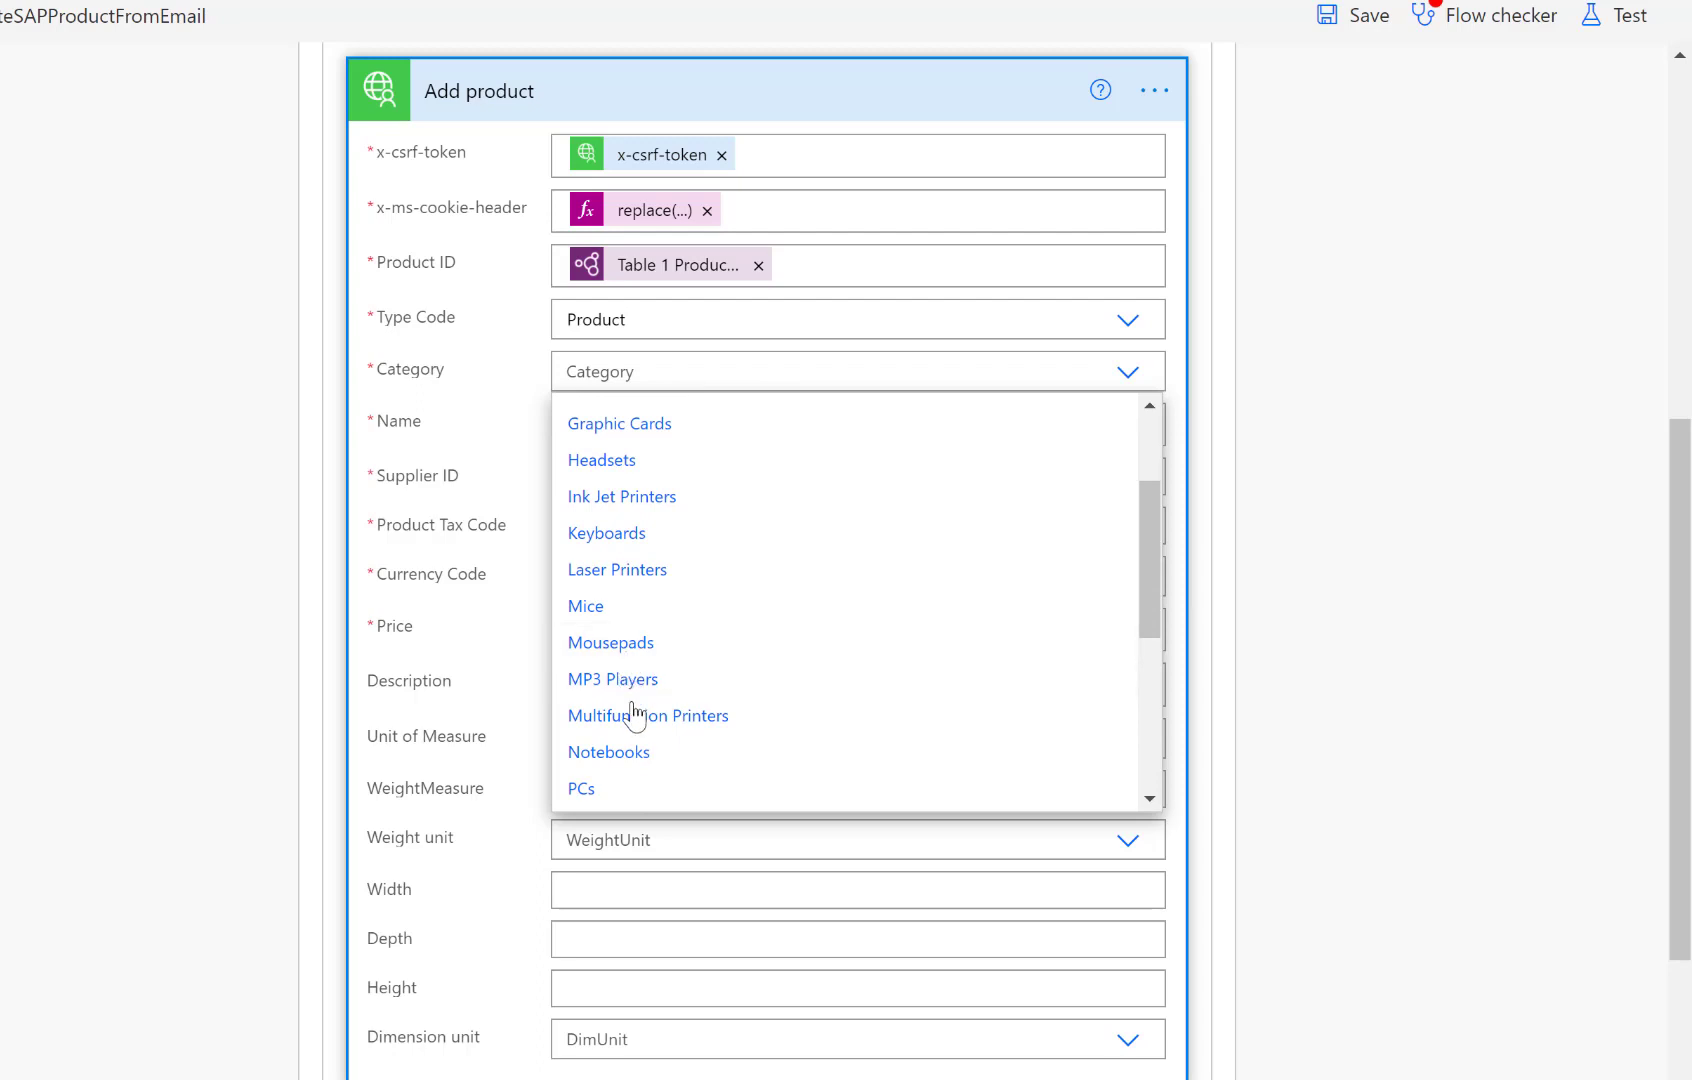
{"action": "left_click", "coordinate": [622, 754]}
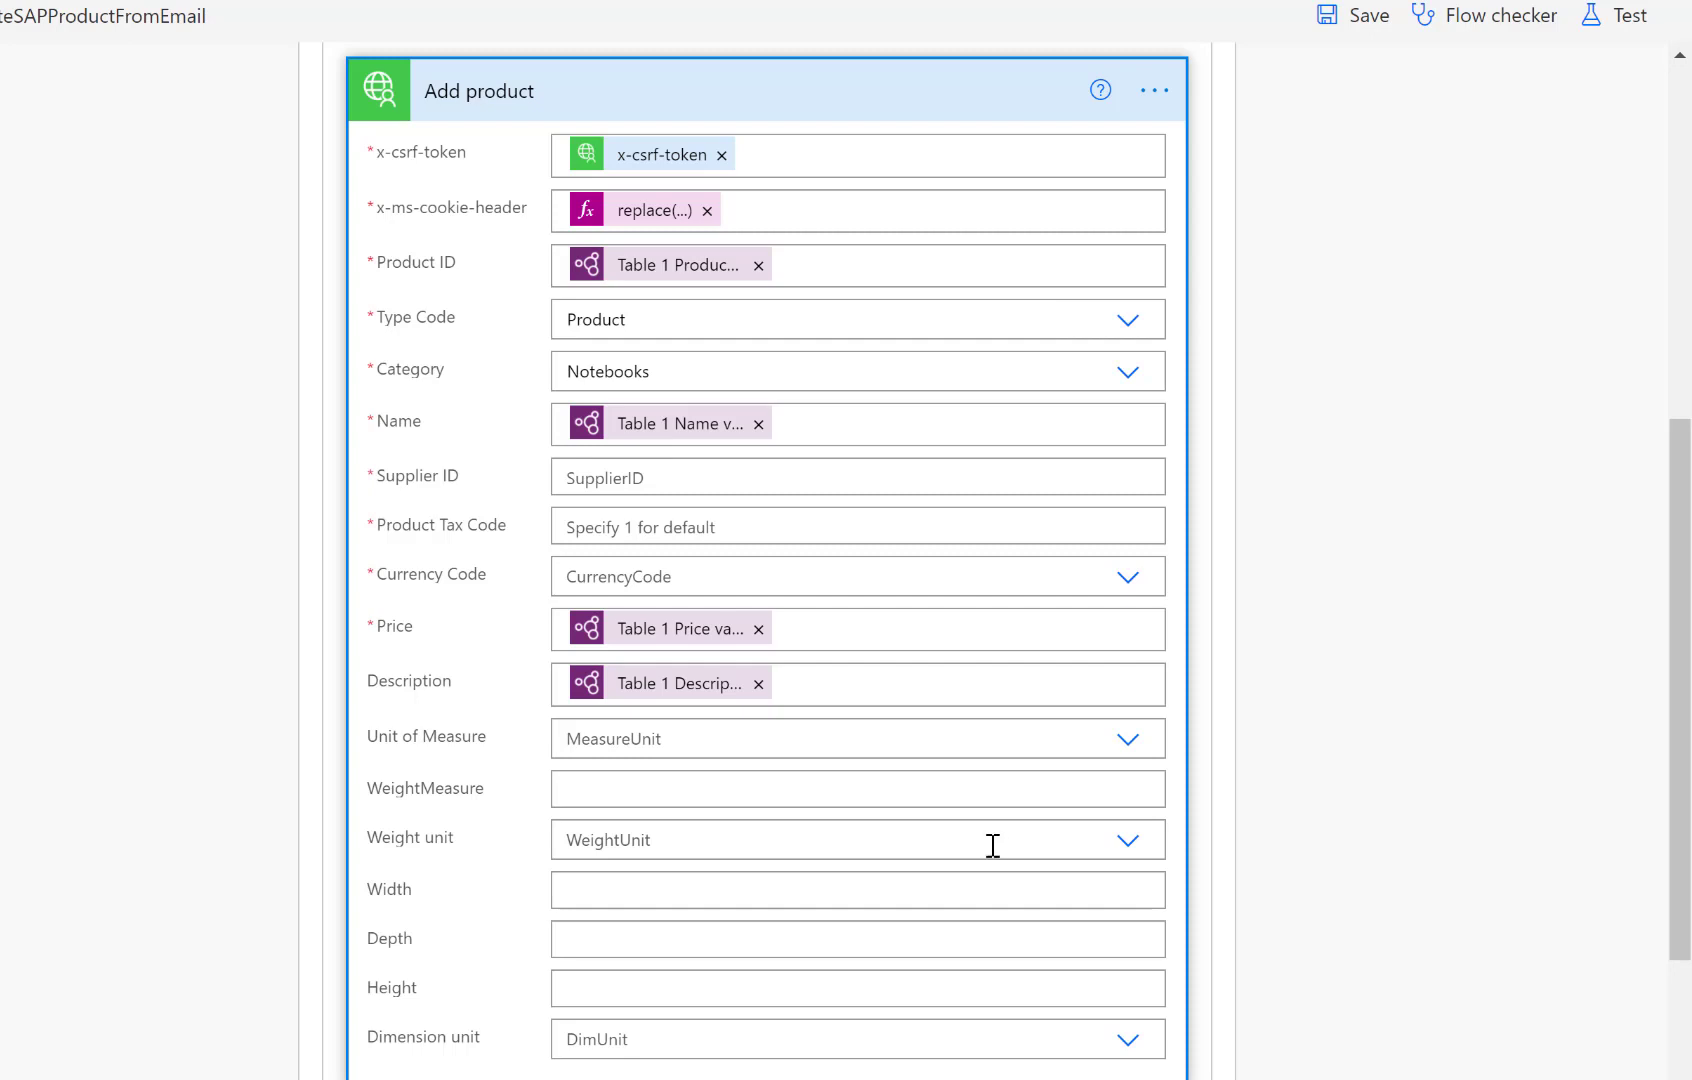
{"action": "left_click", "coordinate": [581, 471]}
- Paste the supplier ID, set Product Tax Code 1 and currency United States Dollar (5 Dec.)
{"action": "key", "text": "ctrl+v"}
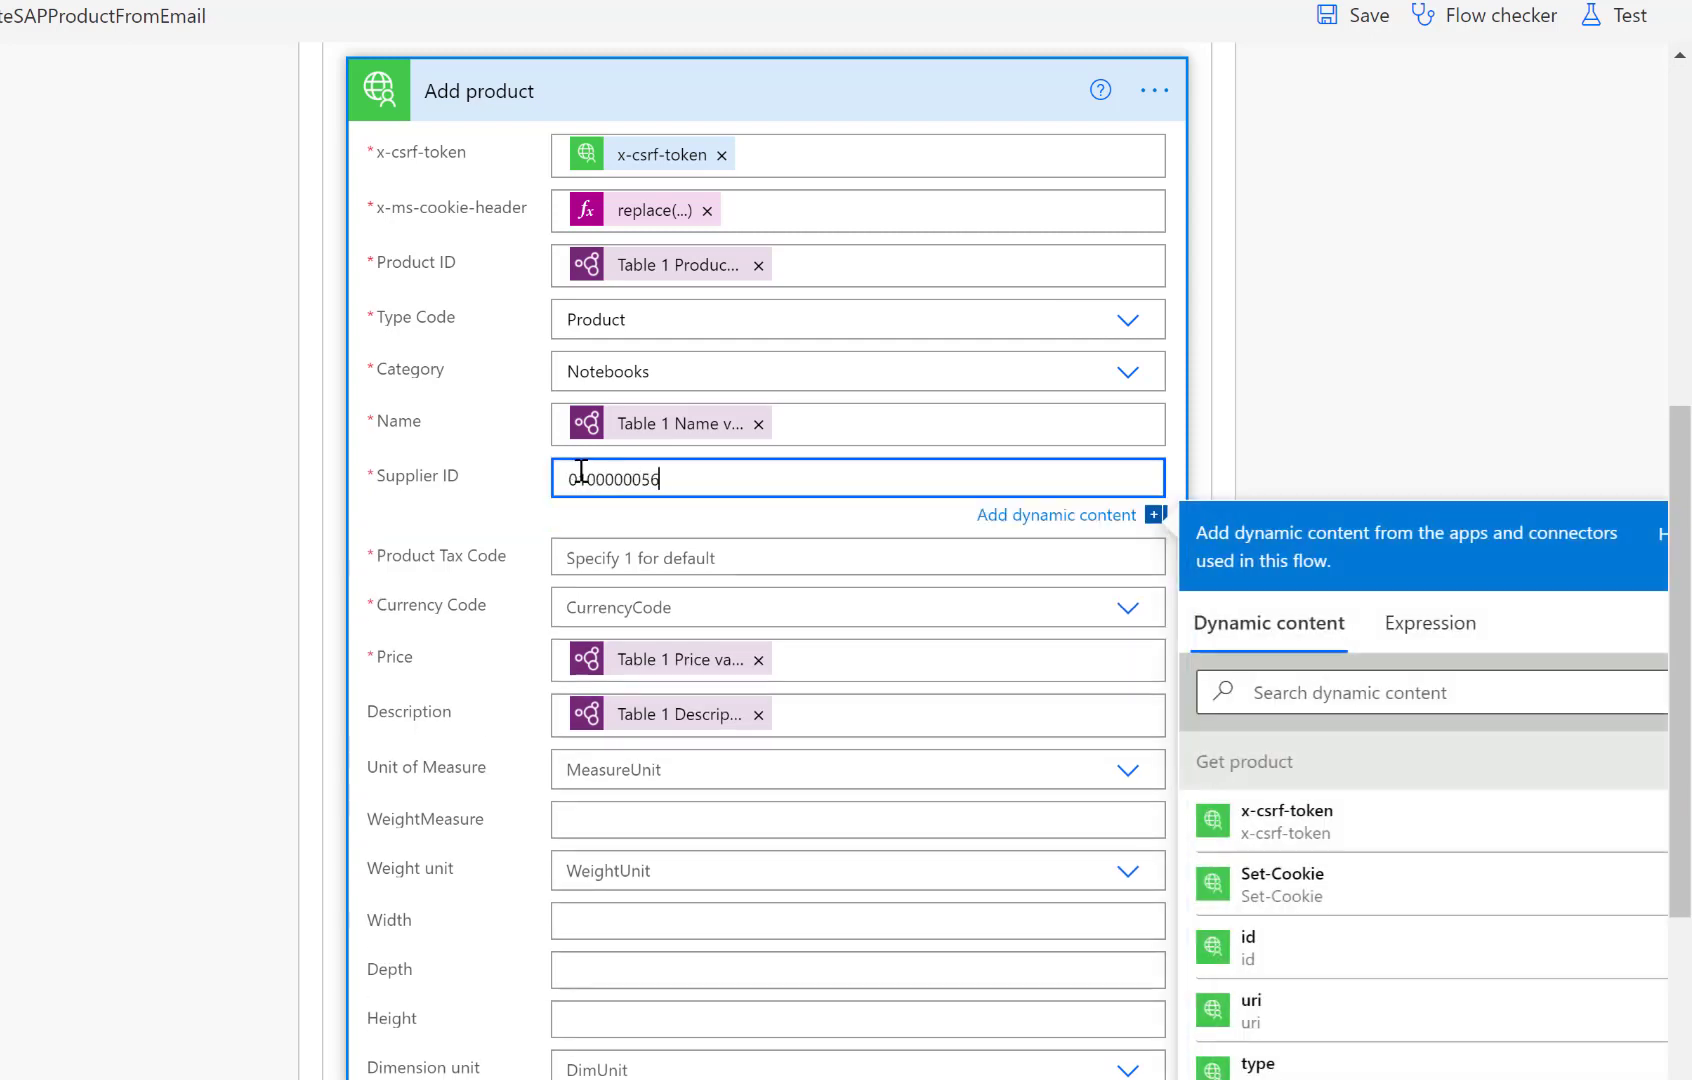
{"action": "left_click", "coordinate": [636, 549]}
{"action": "type", "text": "1"}
{"action": "left_click", "coordinate": [604, 632]}
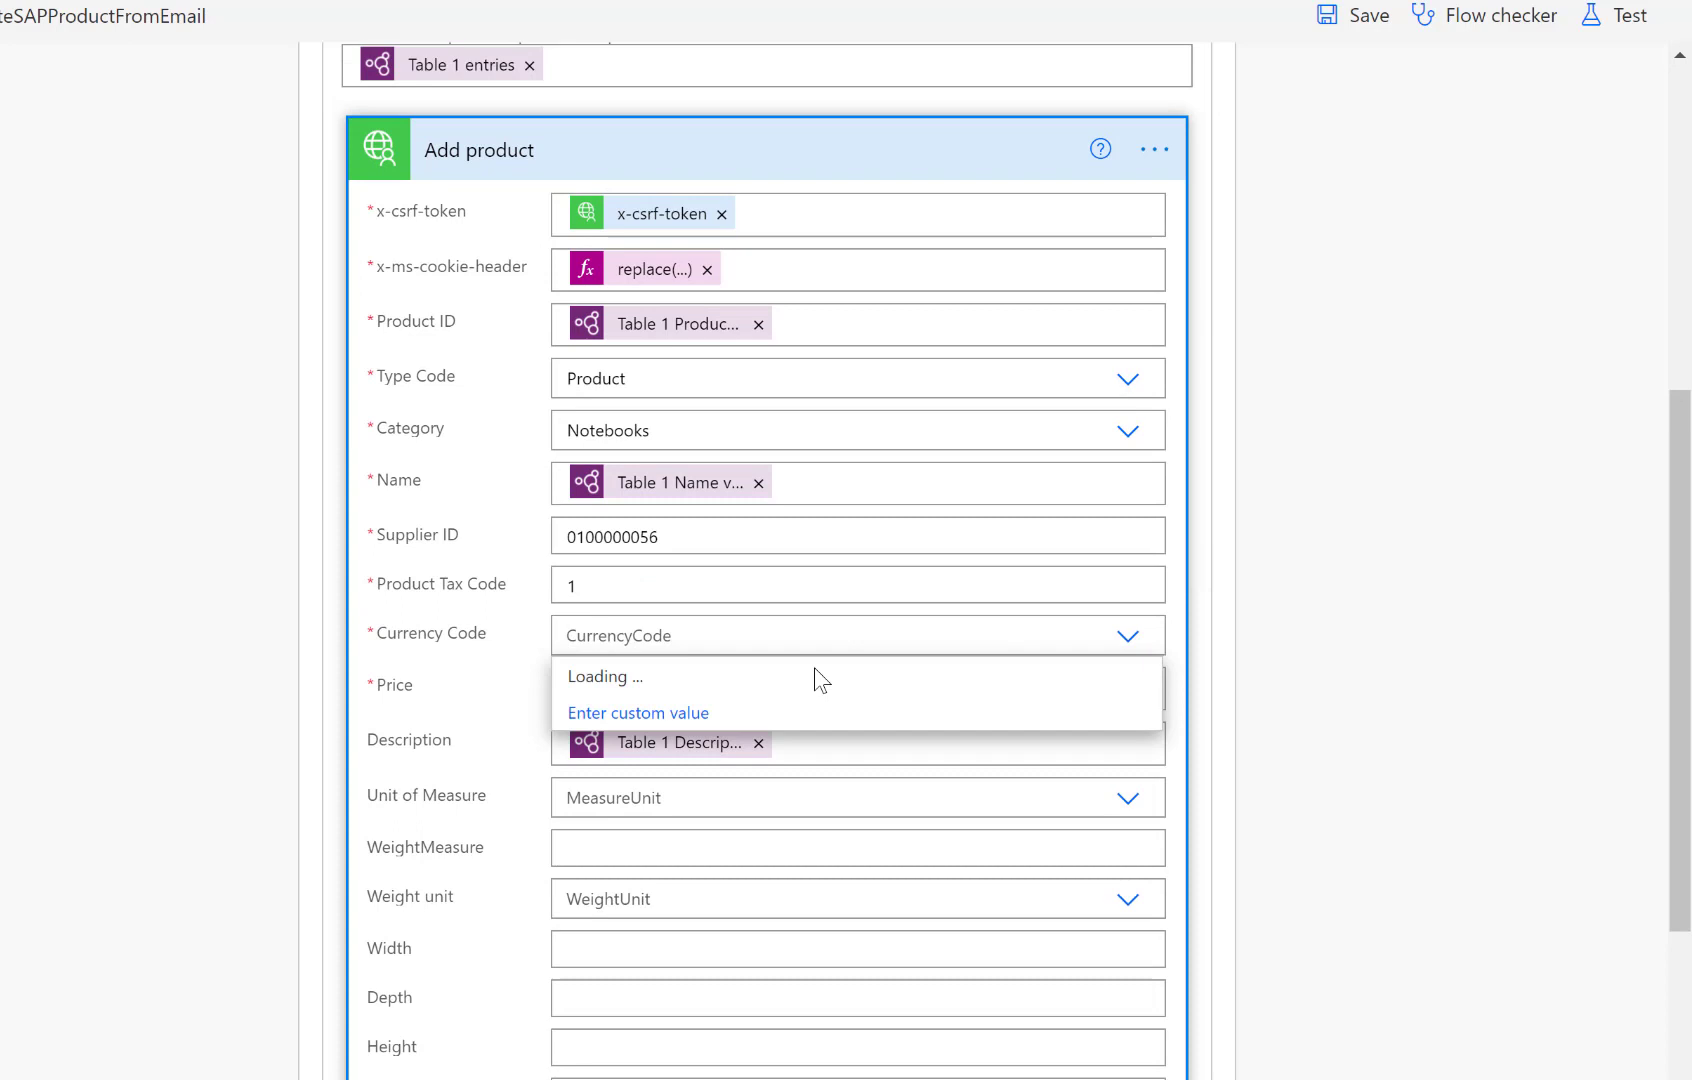
{"action": "left_click", "coordinate": [719, 715]}
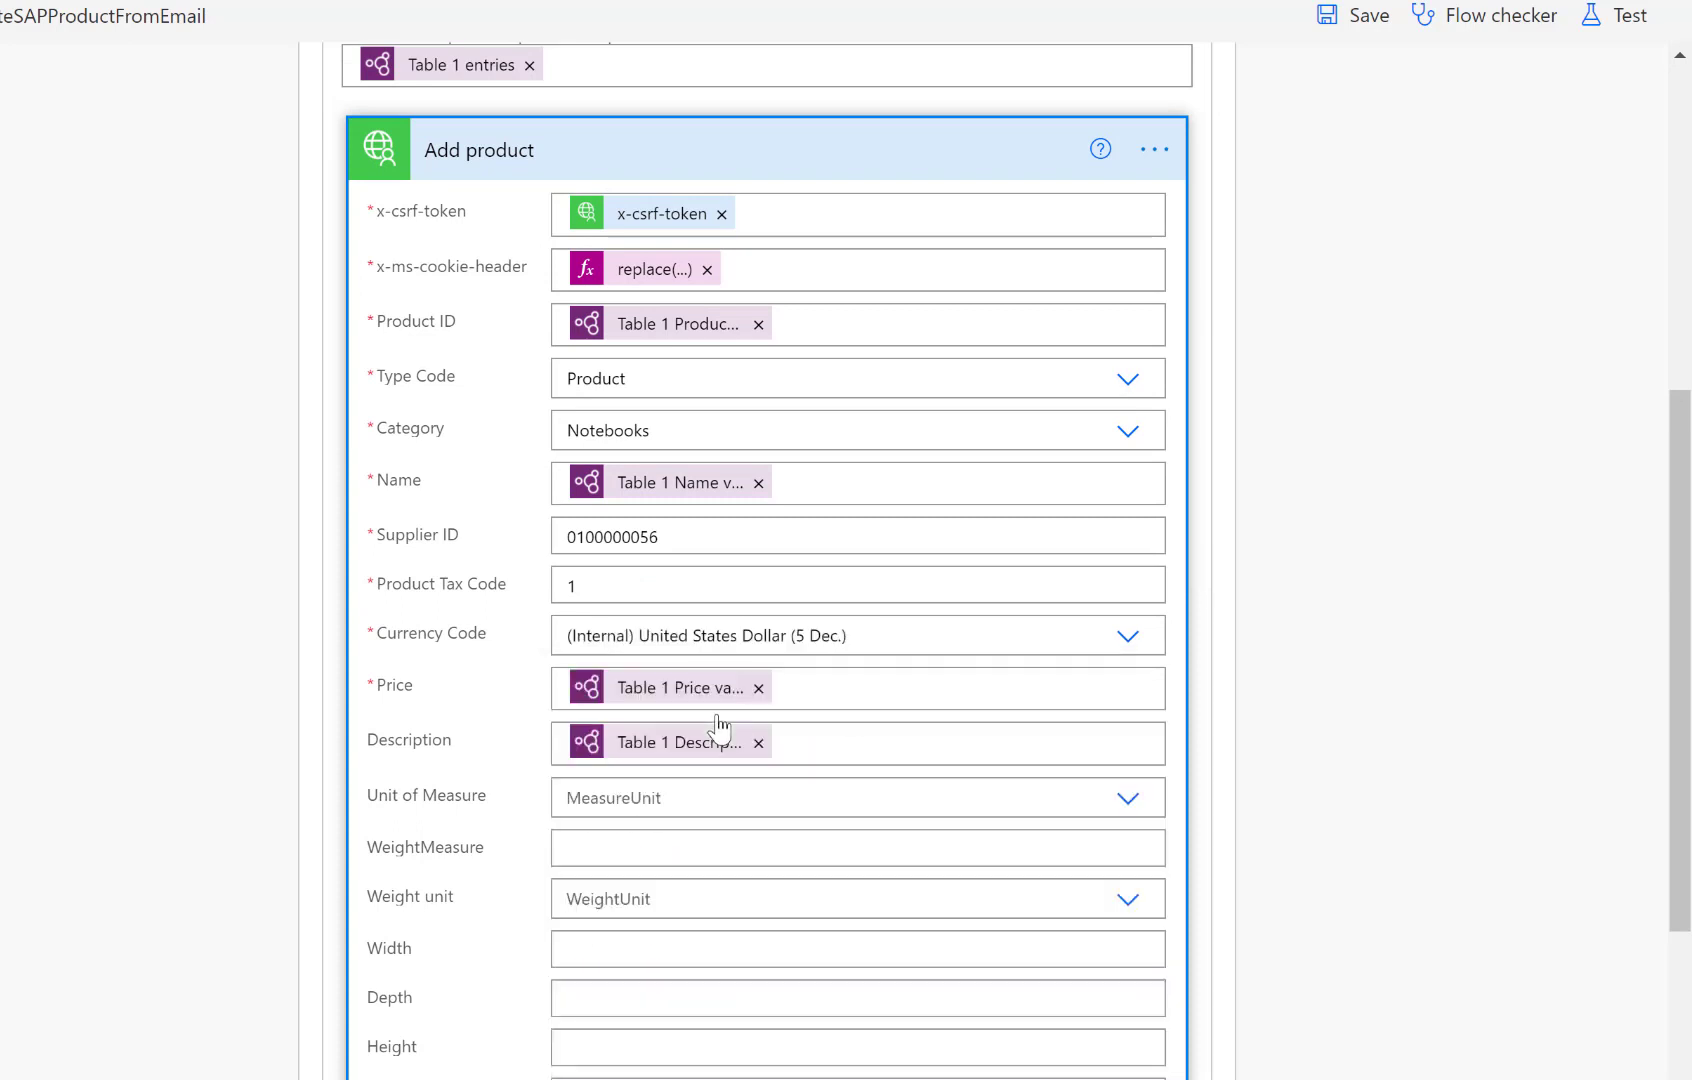
- Set unit of measure to each, weight unit to Kilogram and dimension unit to Centimeter
{"action": "left_click", "coordinate": [1128, 803]}
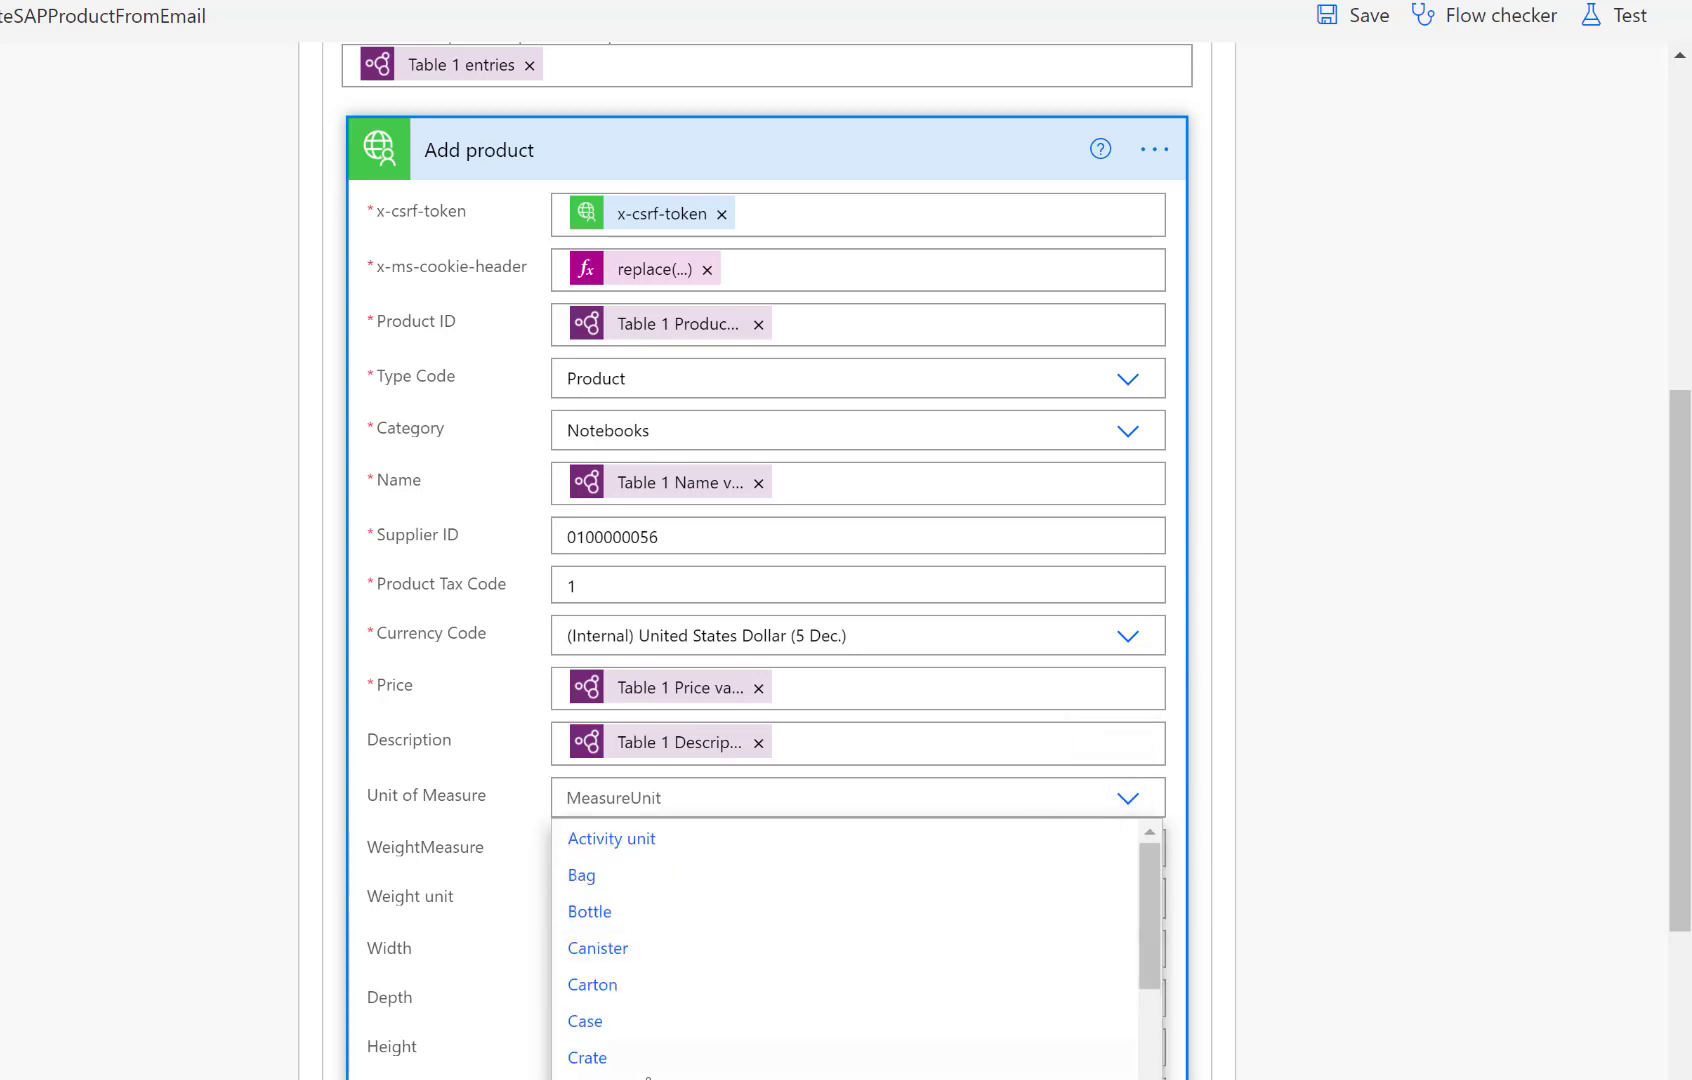
{"action": "scroll", "coordinate": [700, 1000], "scroll_direction": "down", "scroll_amount": 3}
{"action": "left_click", "coordinate": [585, 1033]}
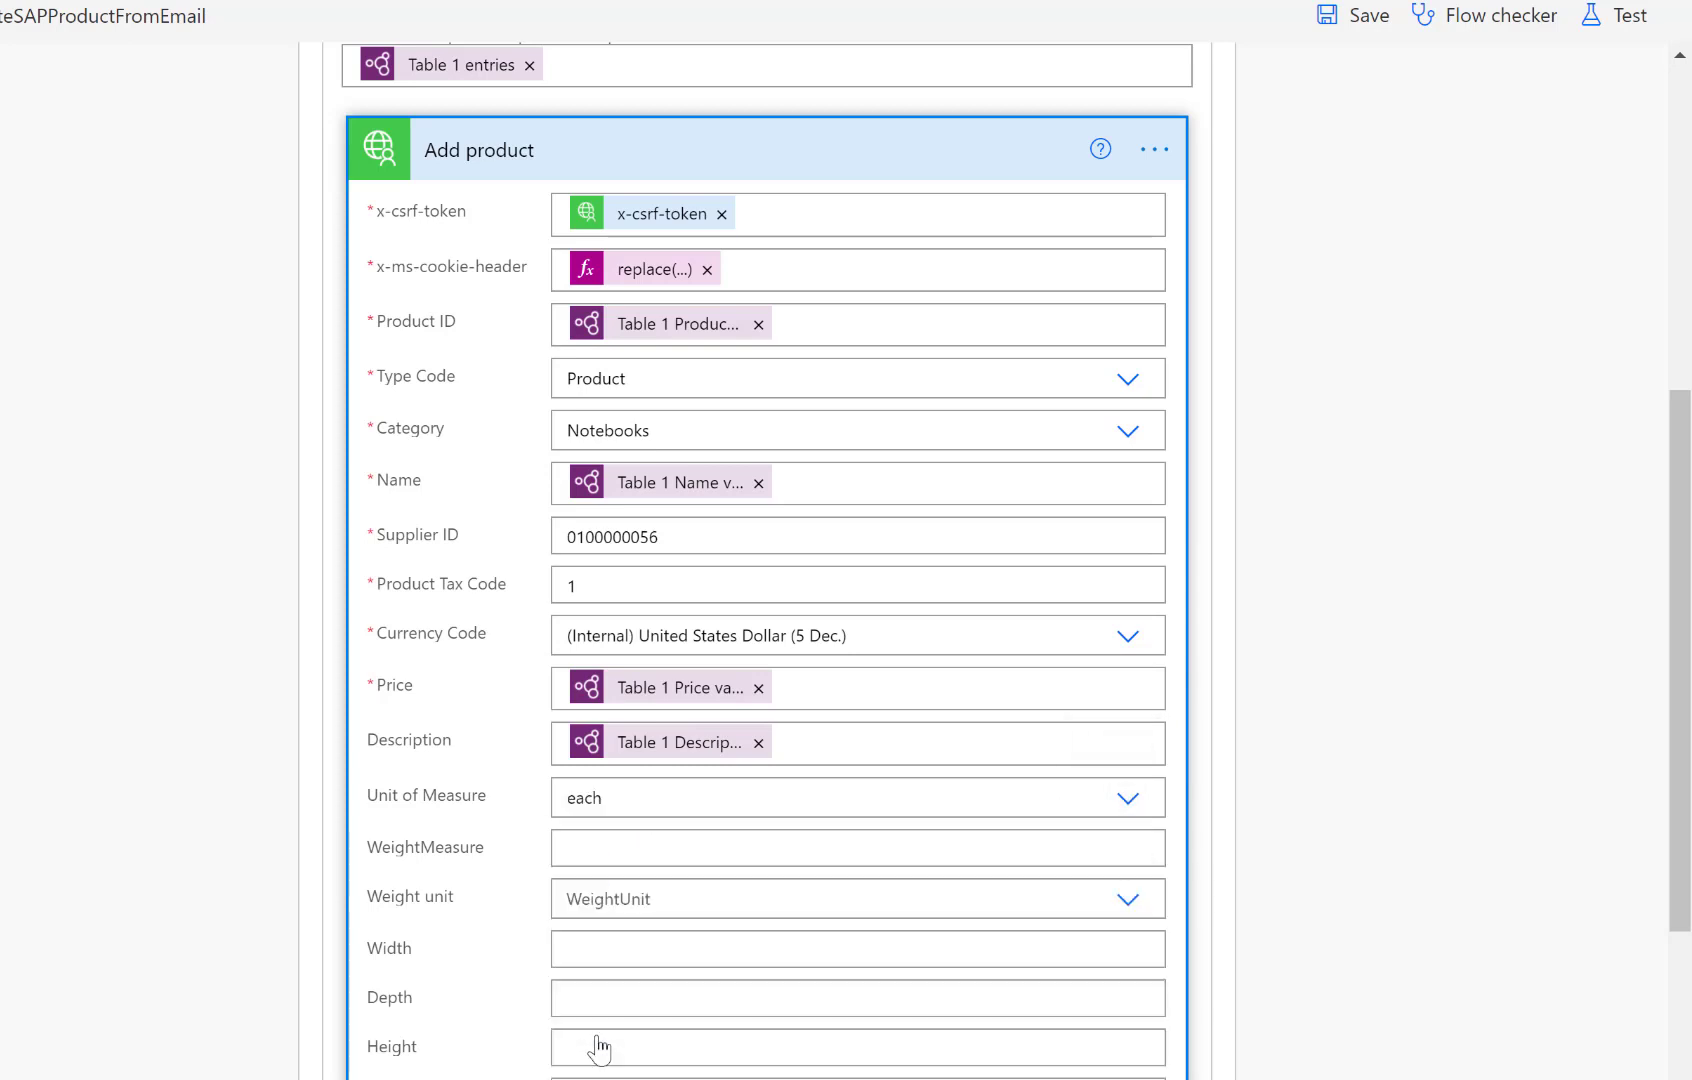
{"action": "left_click", "coordinate": [1128, 910]}
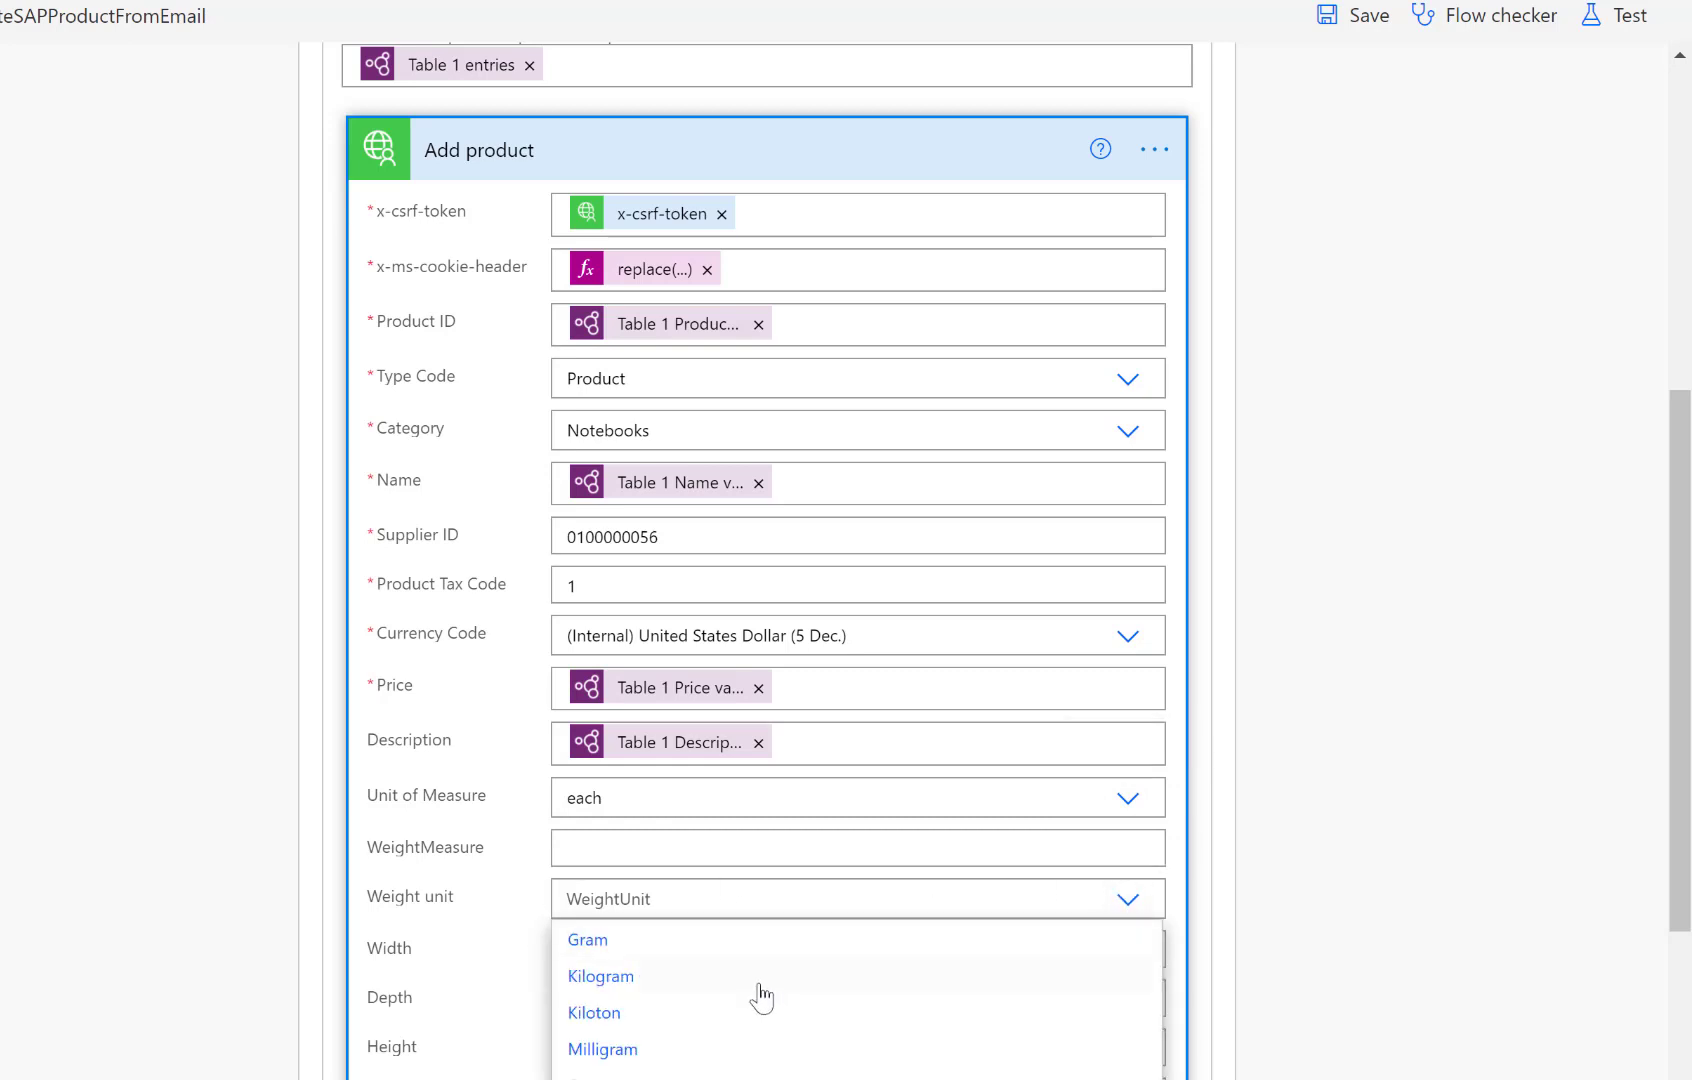
{"action": "left_click", "coordinate": [708, 976]}
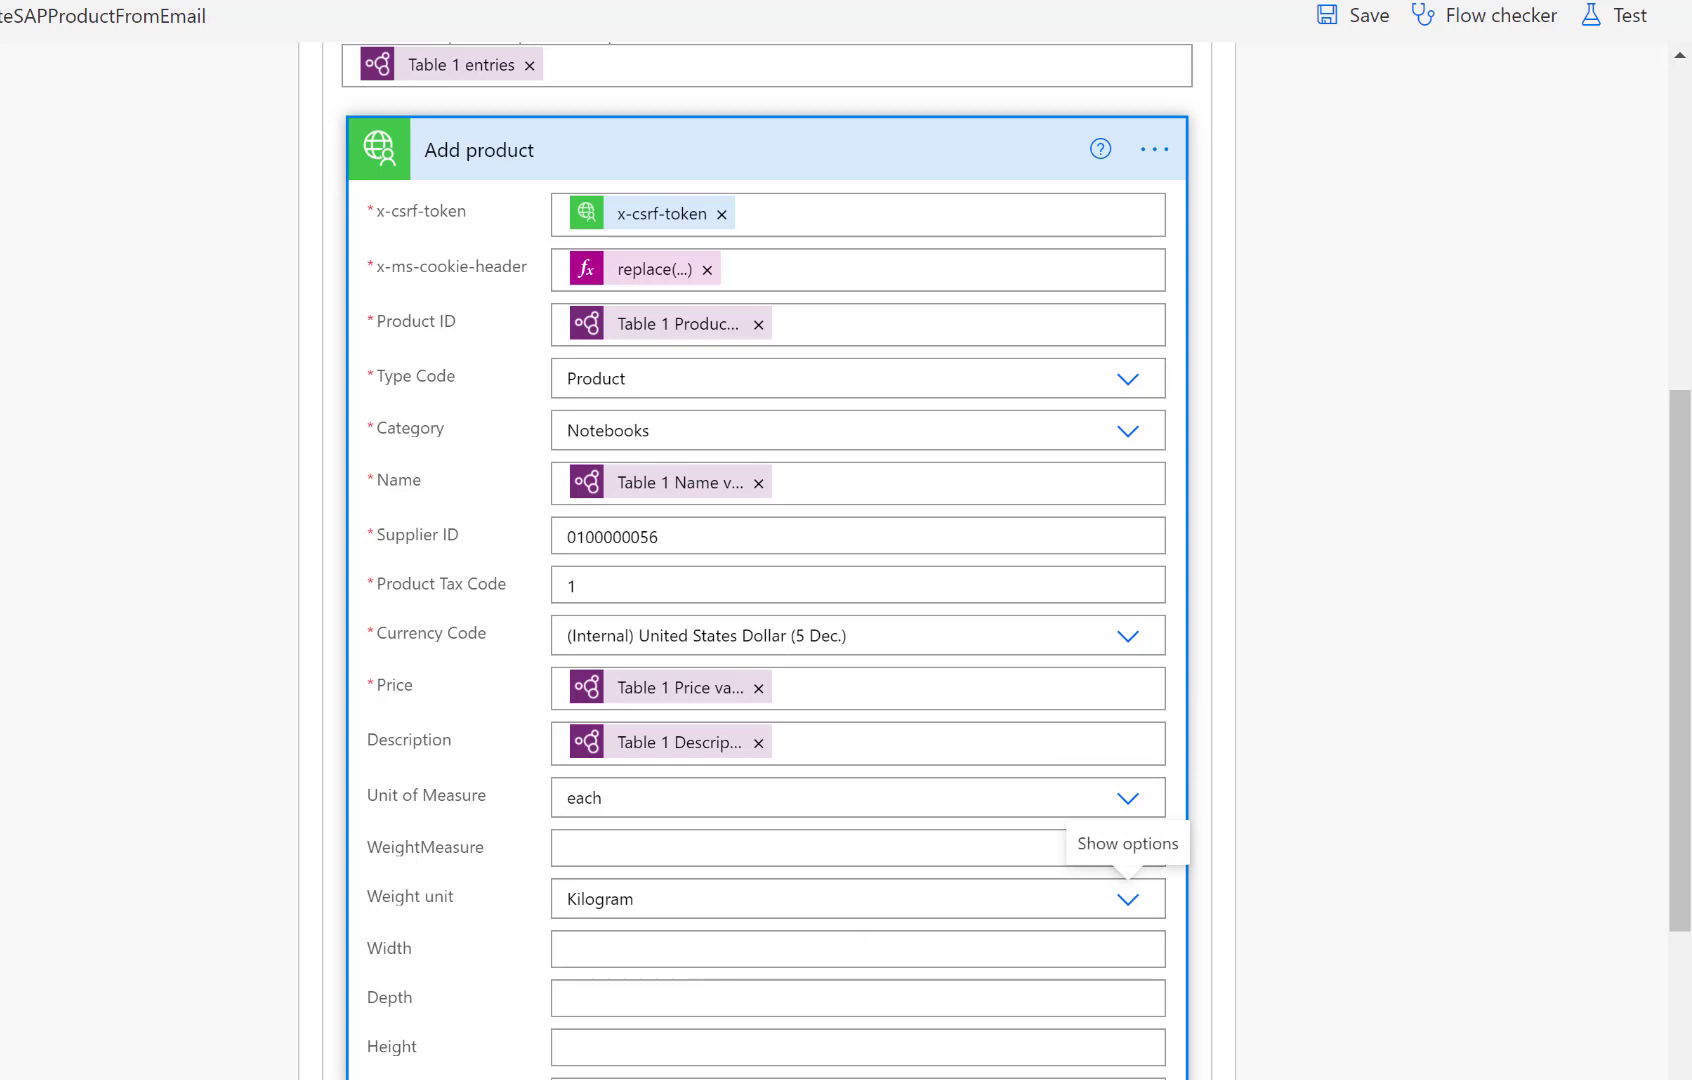
{"action": "scroll", "coordinate": [1200, 942], "scroll_direction": "down", "scroll_amount": 1}
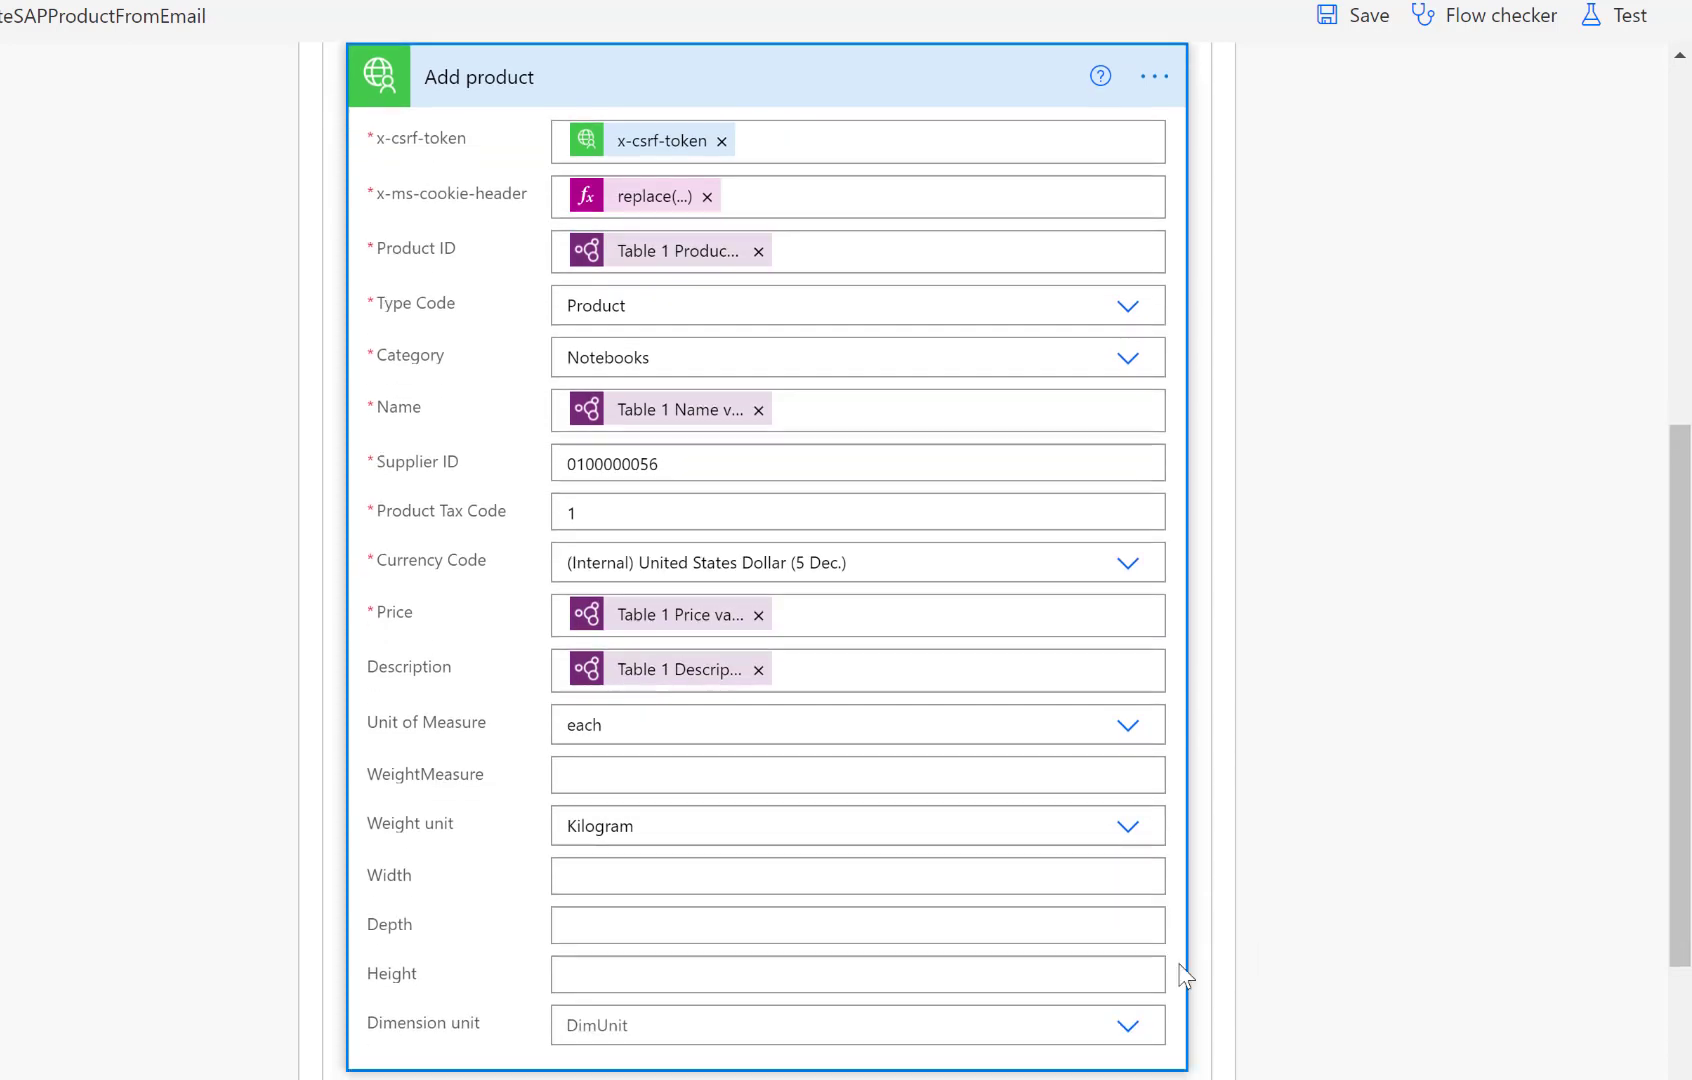
{"action": "left_click", "coordinate": [1128, 1025]}
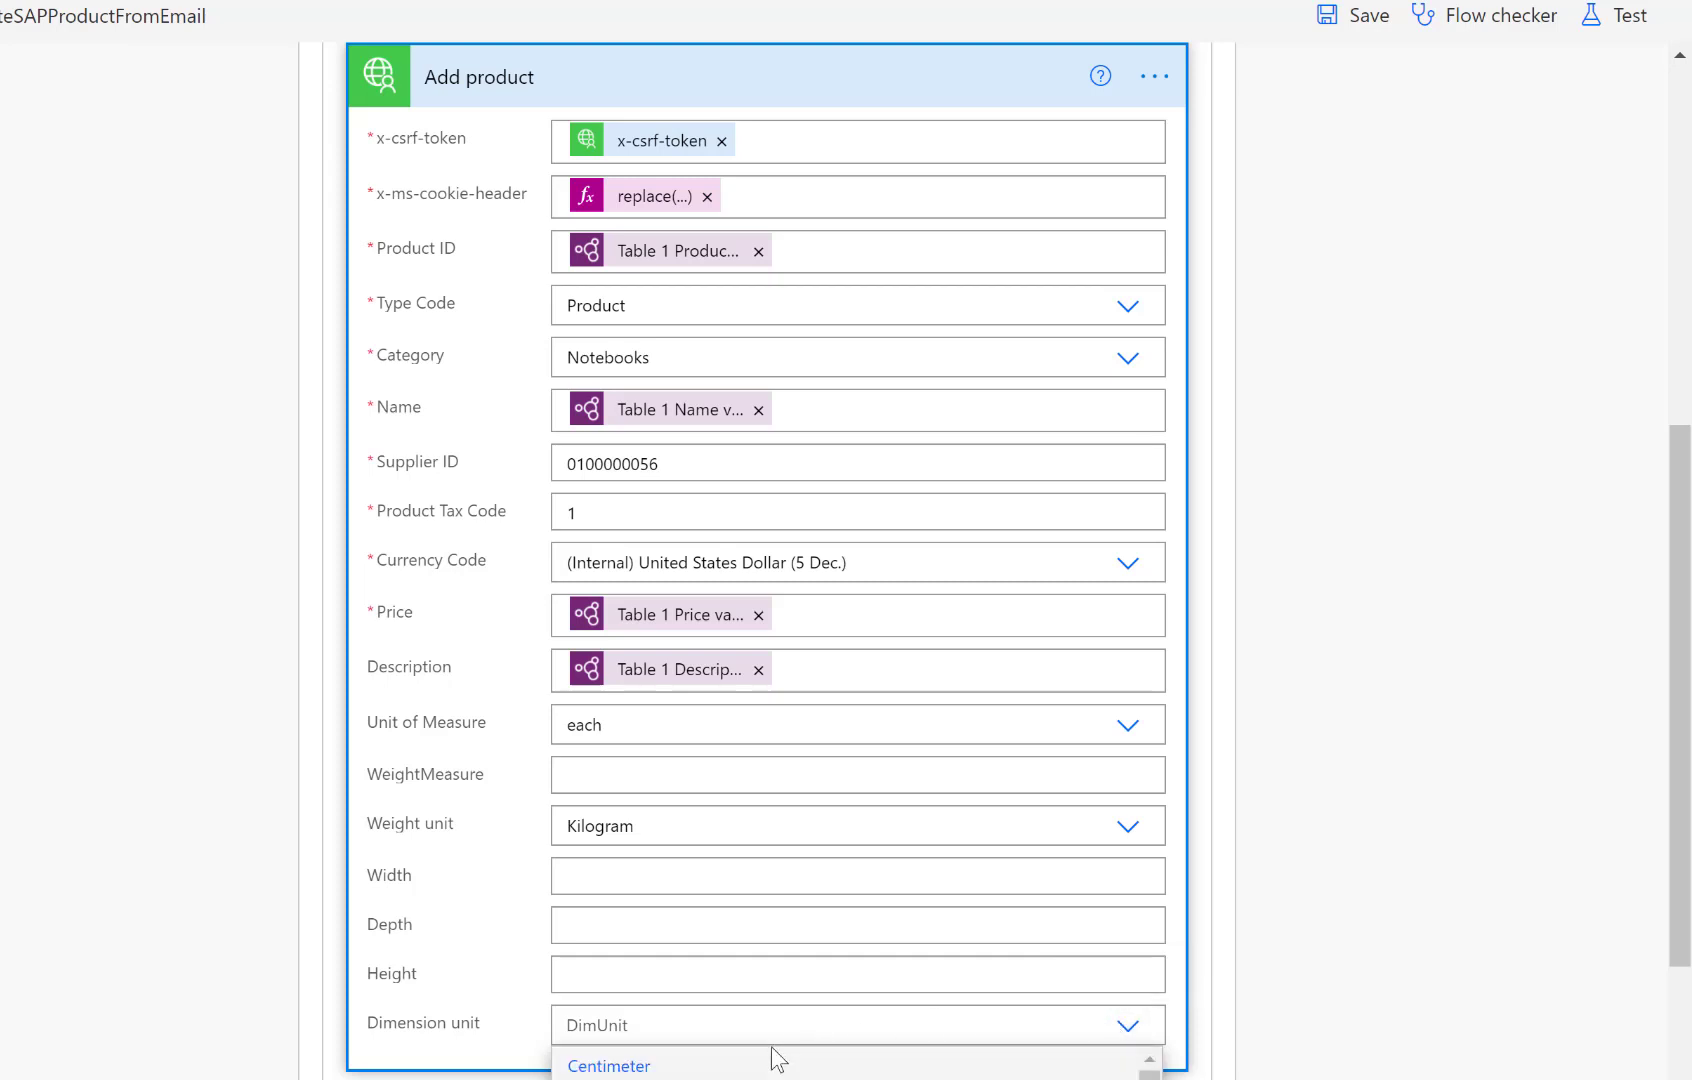
{"action": "left_click", "coordinate": [645, 1067]}
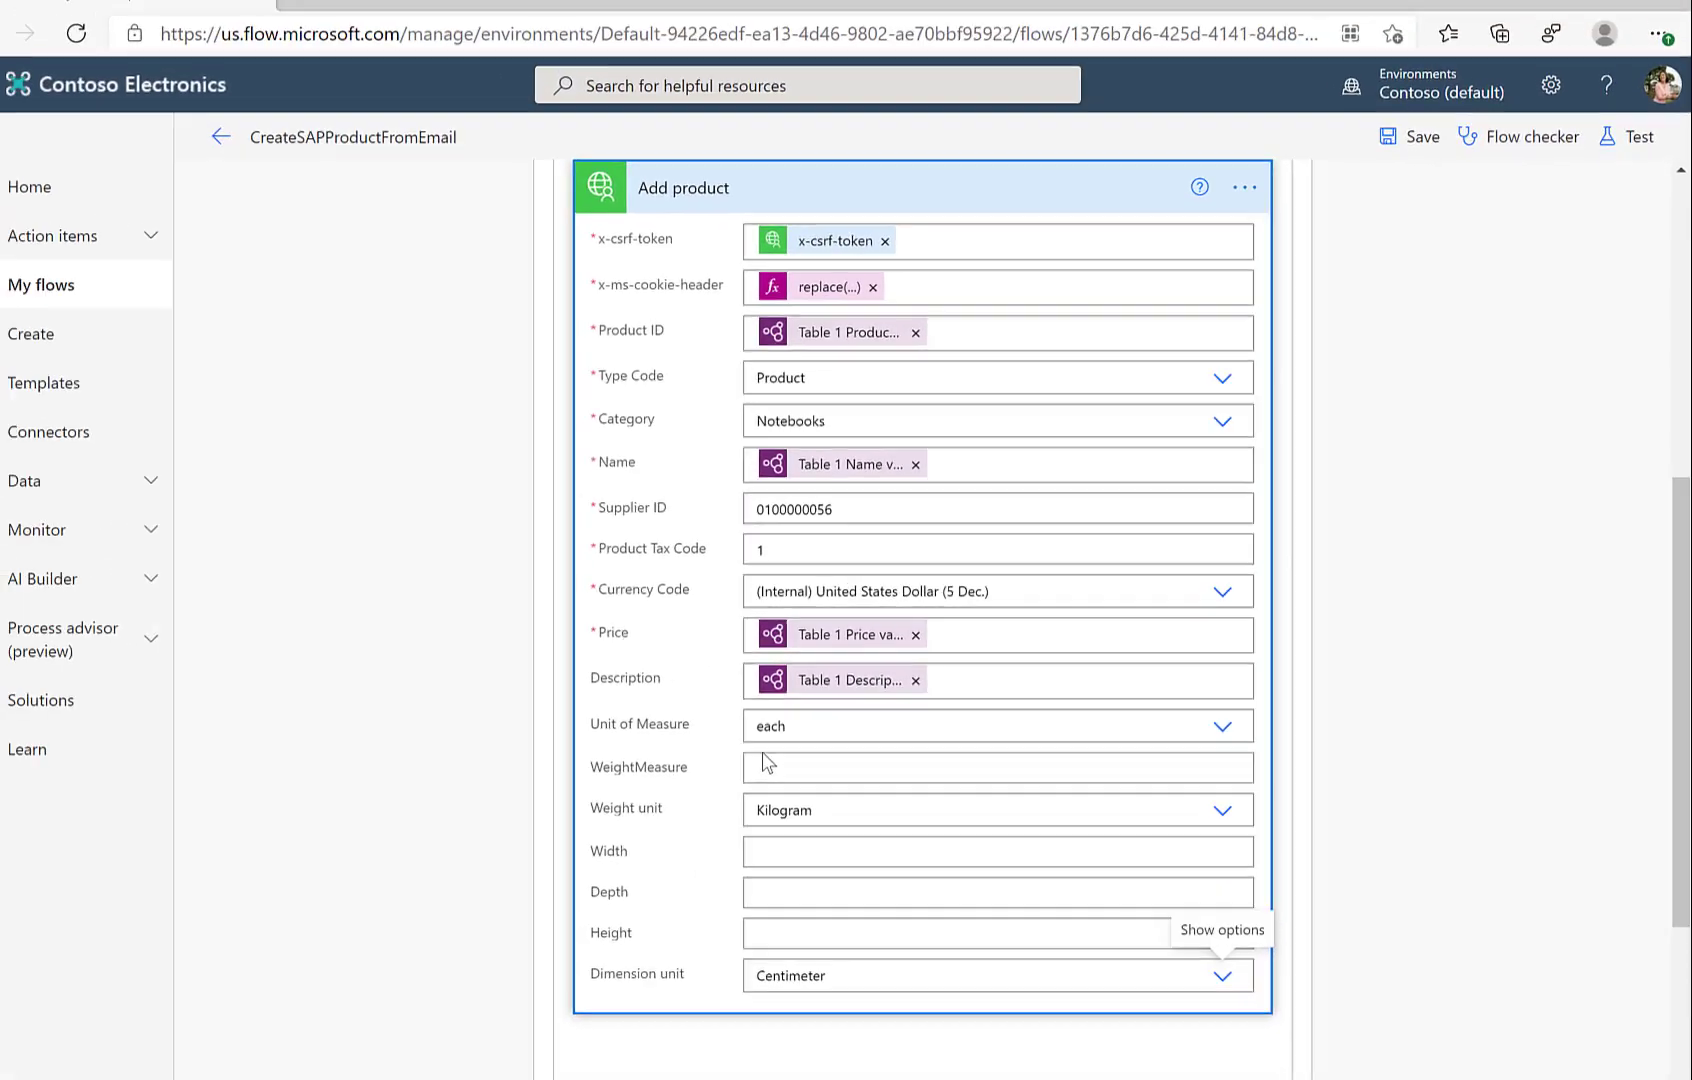
{"action": "scroll", "coordinate": [796, 760], "scroll_direction": "down", "scroll_amount": 1}
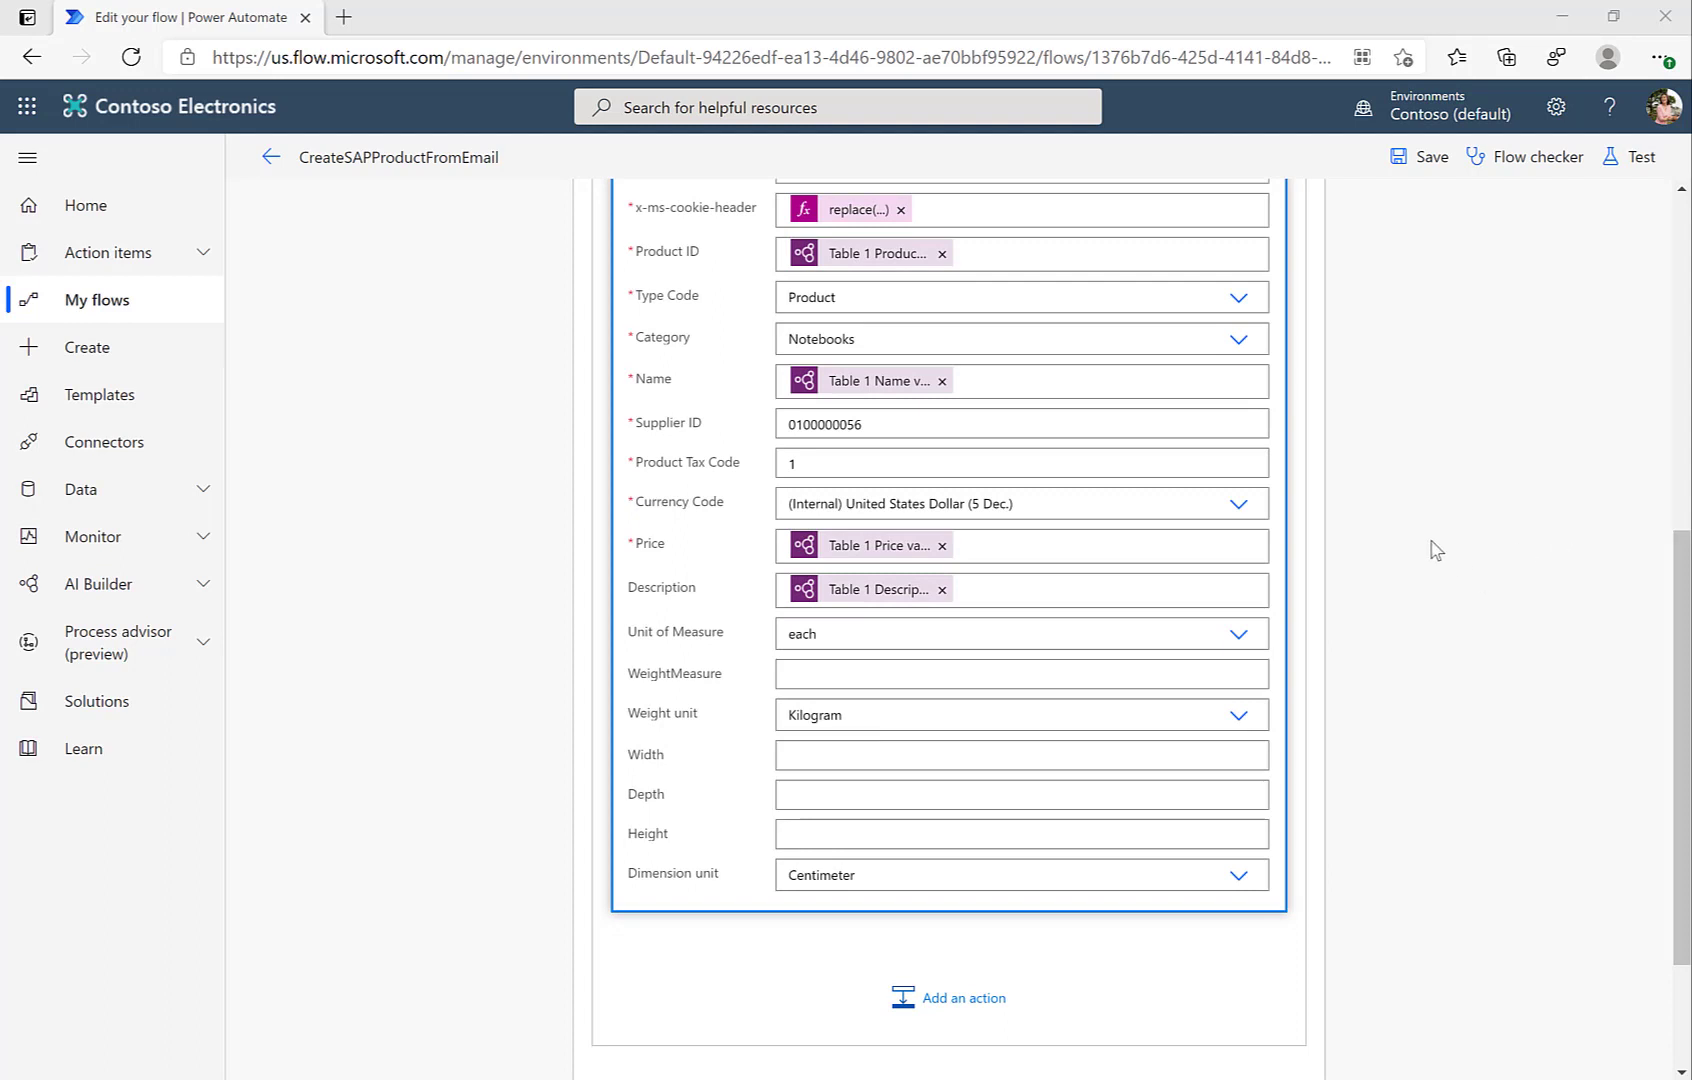
{"action": "scroll", "coordinate": [1431, 551], "scroll_direction": "up", "scroll_amount": 1}
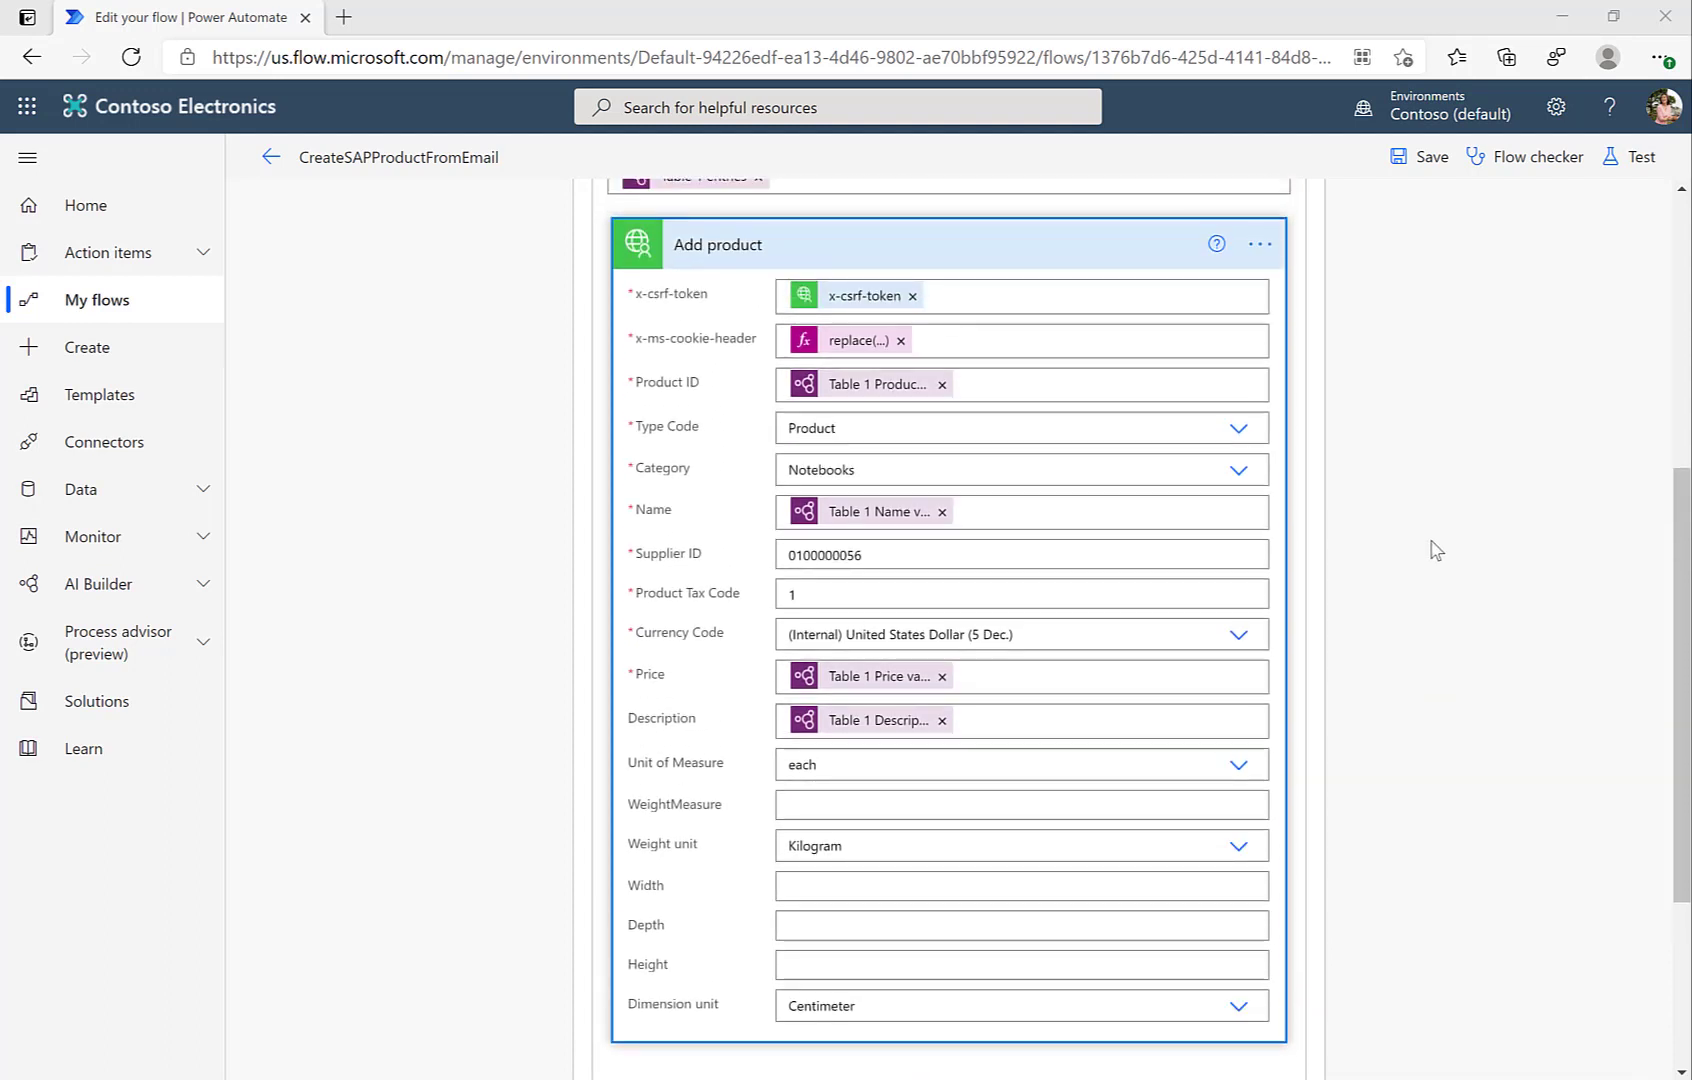
{"action": "scroll", "coordinate": [1431, 551], "scroll_direction": "up", "scroll_amount": 2}
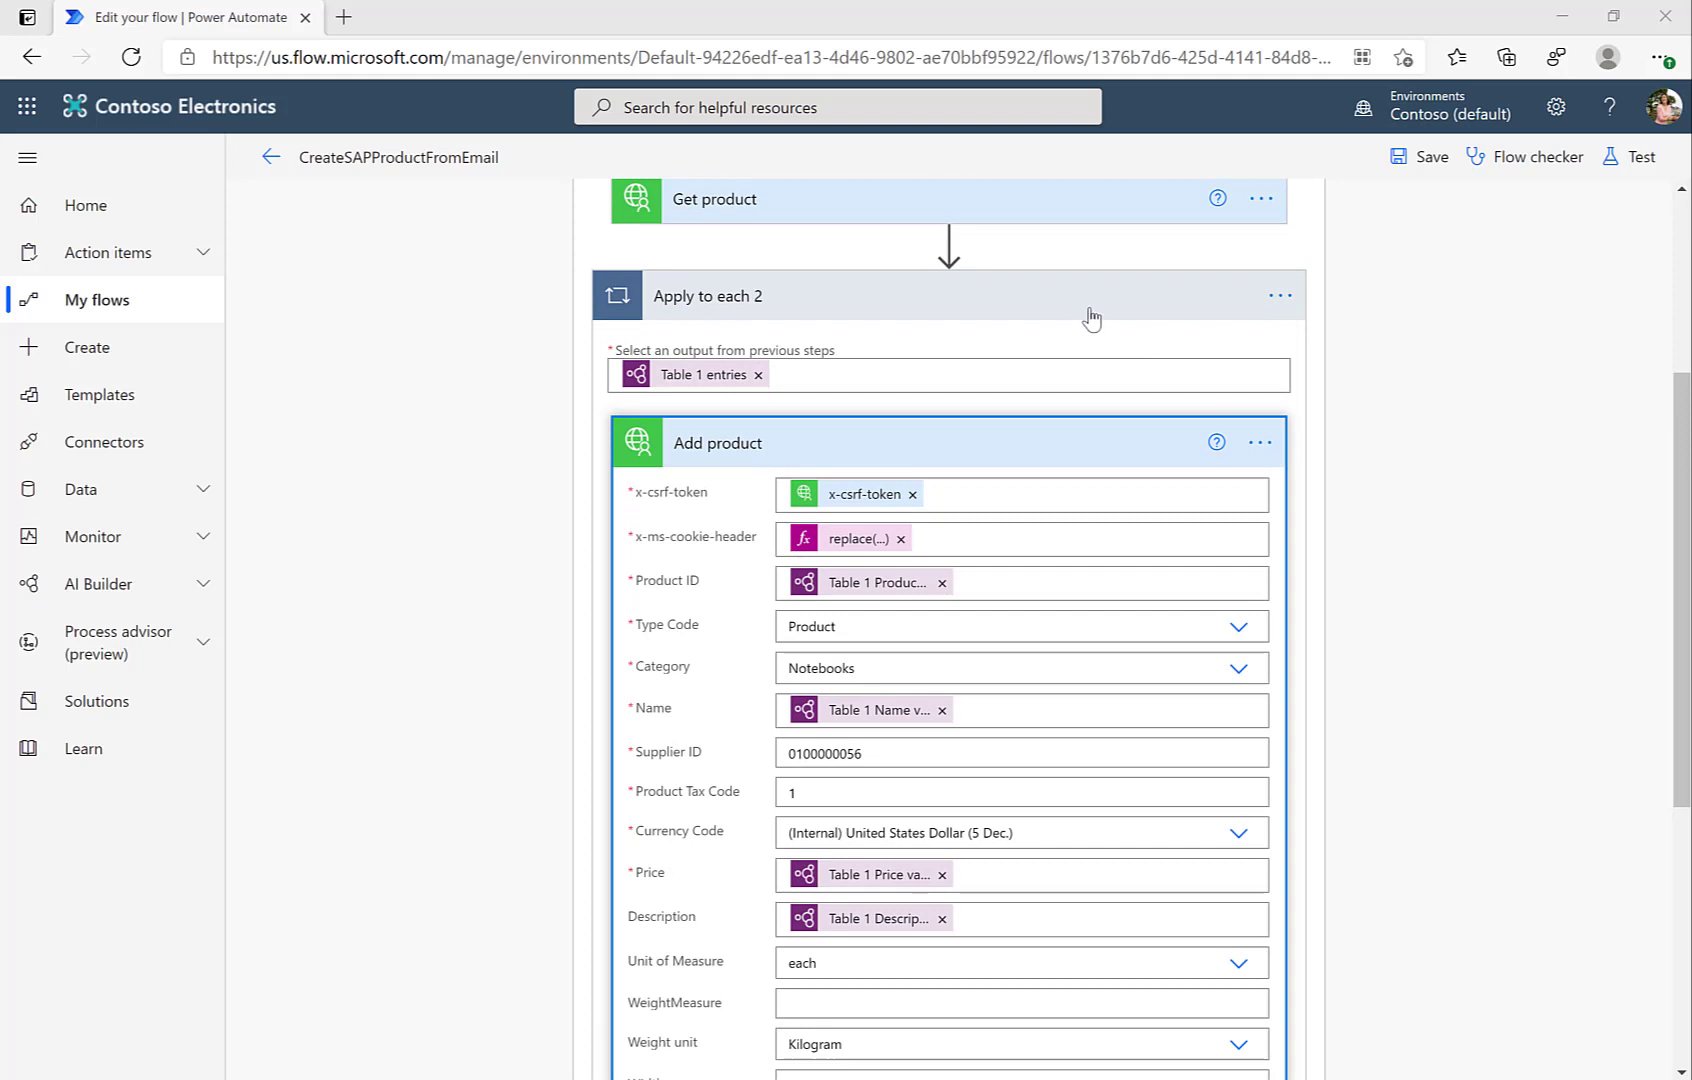
{"action": "scroll", "coordinate": [1360, 377], "scroll_direction": "up", "scroll_amount": 3}
{"action": "scroll", "coordinate": [1360, 377], "scroll_direction": "down", "scroll_amount": 2}
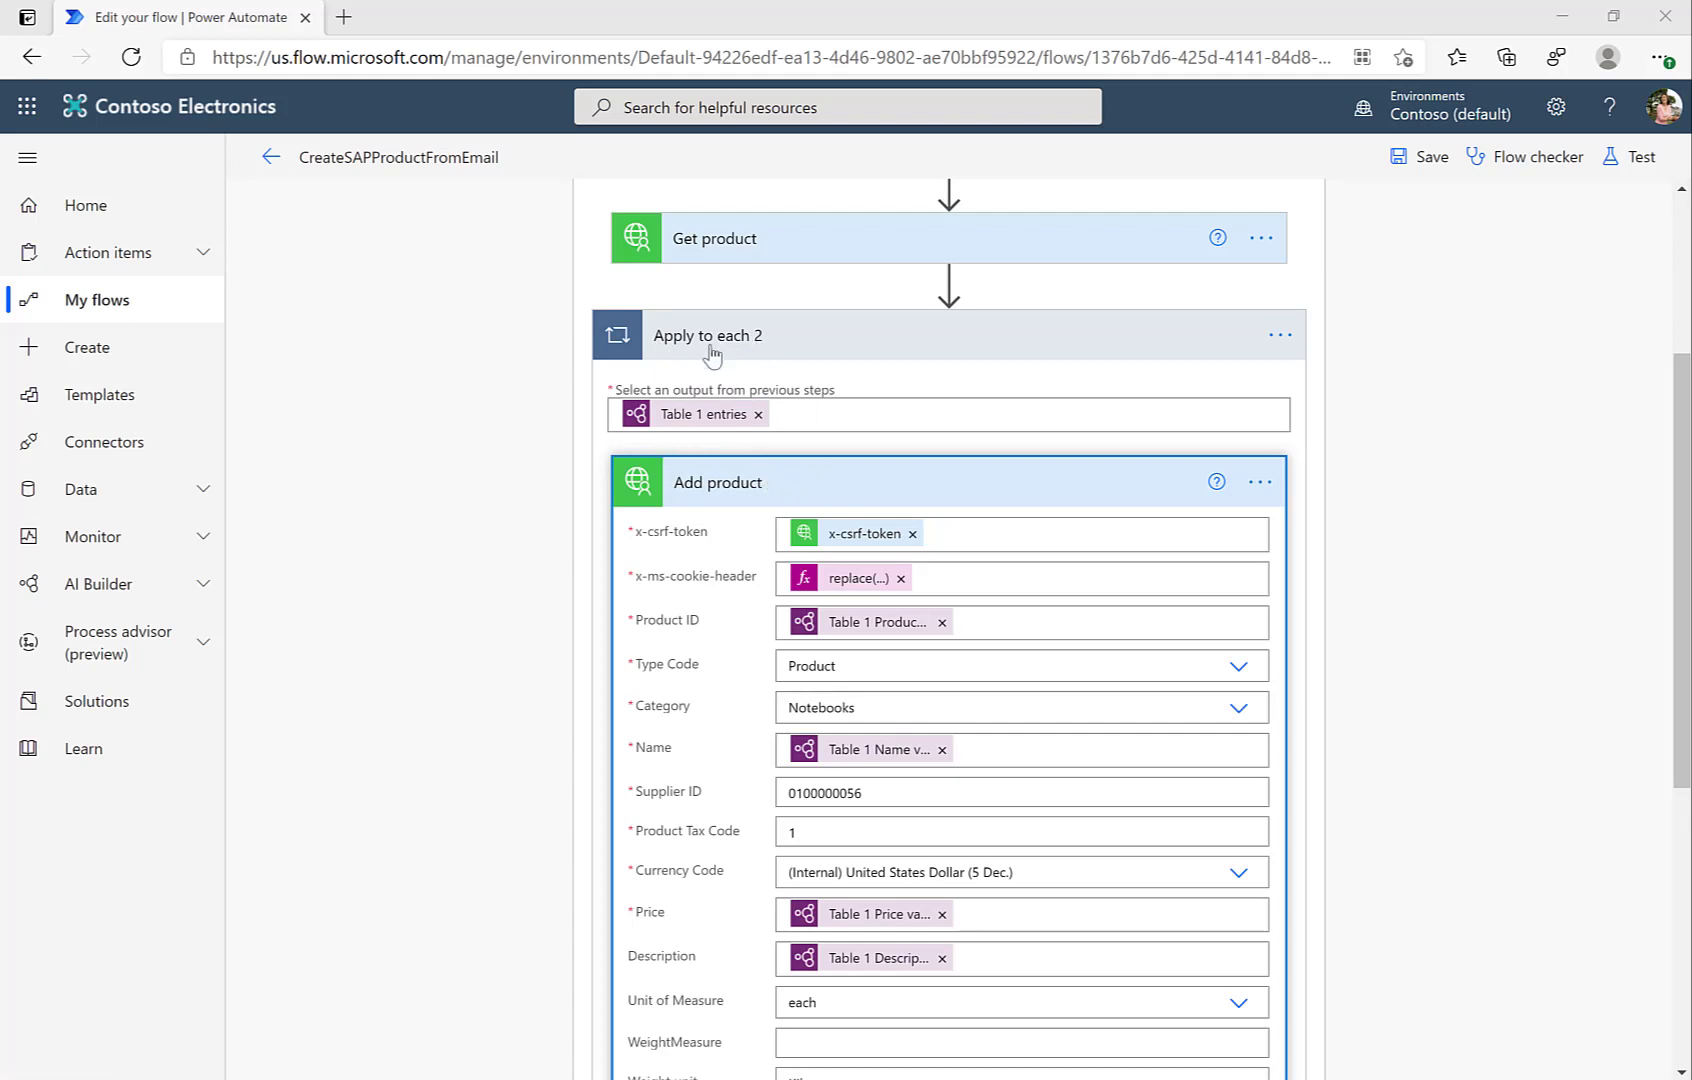
- Collapse Add product and add Office 365 Outlook's Send an email (V2) inside Apply to each 2
{"action": "left_click", "coordinate": [700, 485]}
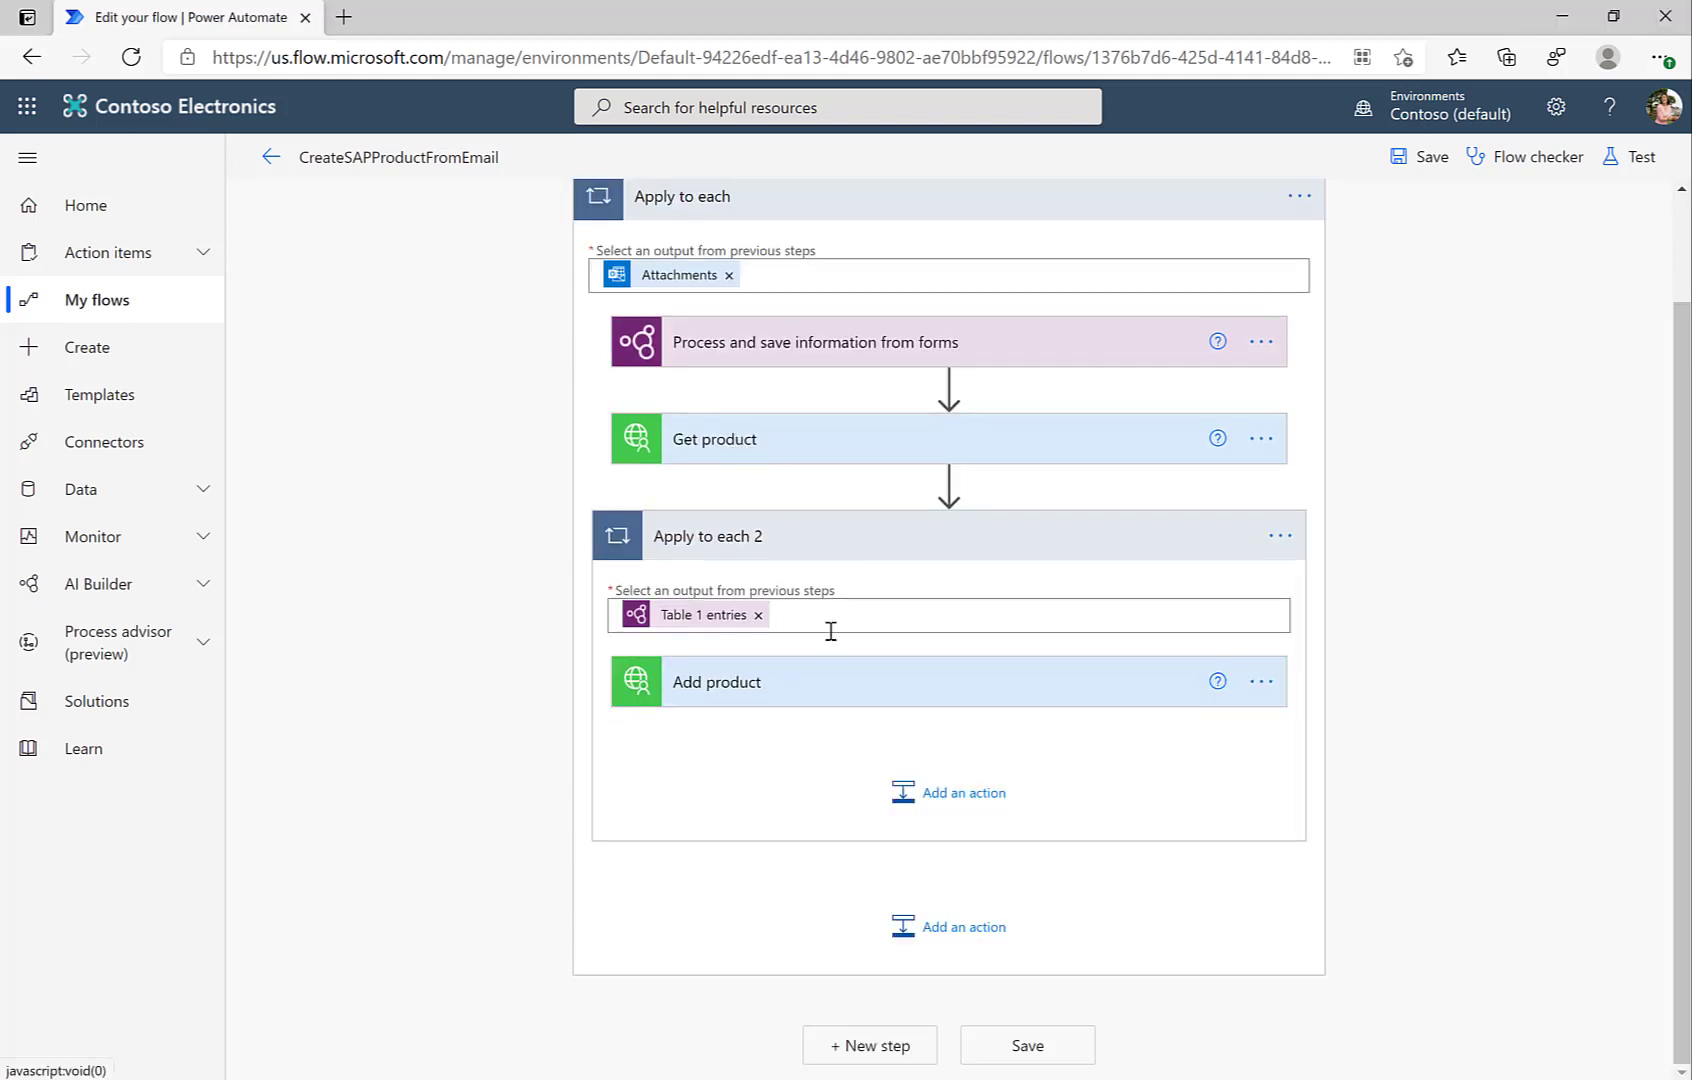
{"action": "left_click", "coordinate": [910, 792]}
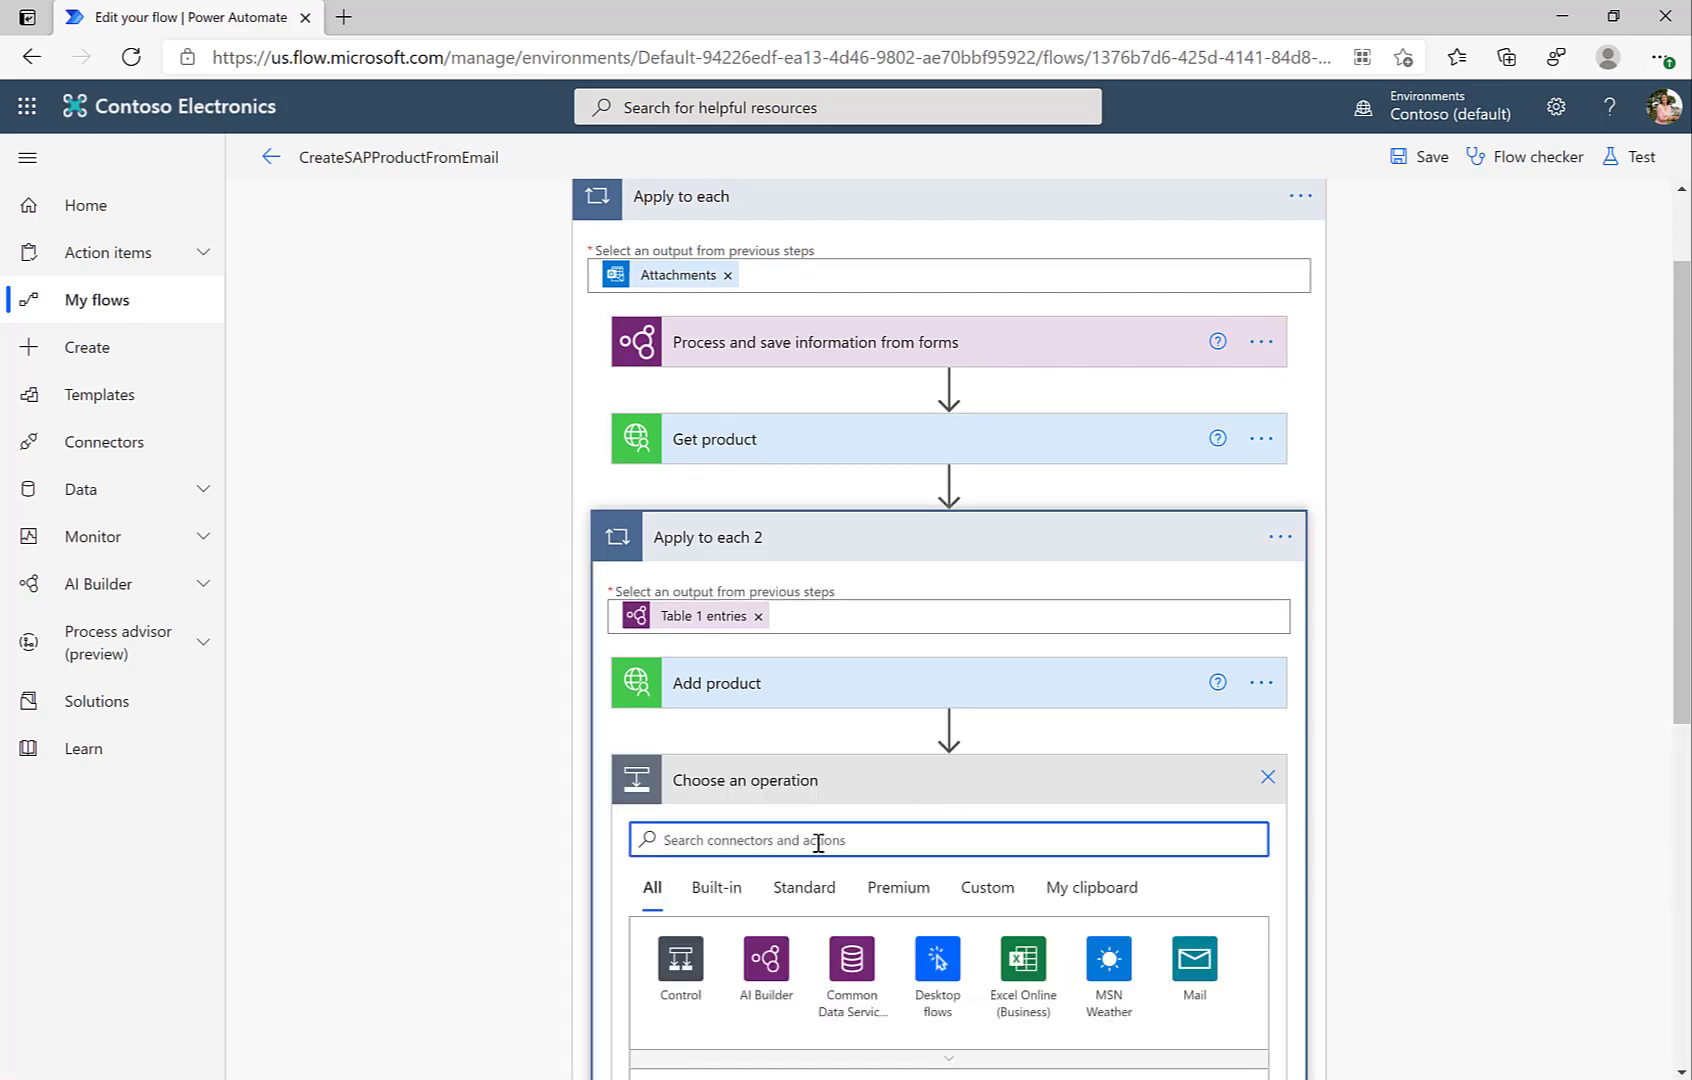
{"action": "type", "text": "outlook"}
{"action": "key", "text": "BackSpace"}
{"action": "type", "text": "ok"}
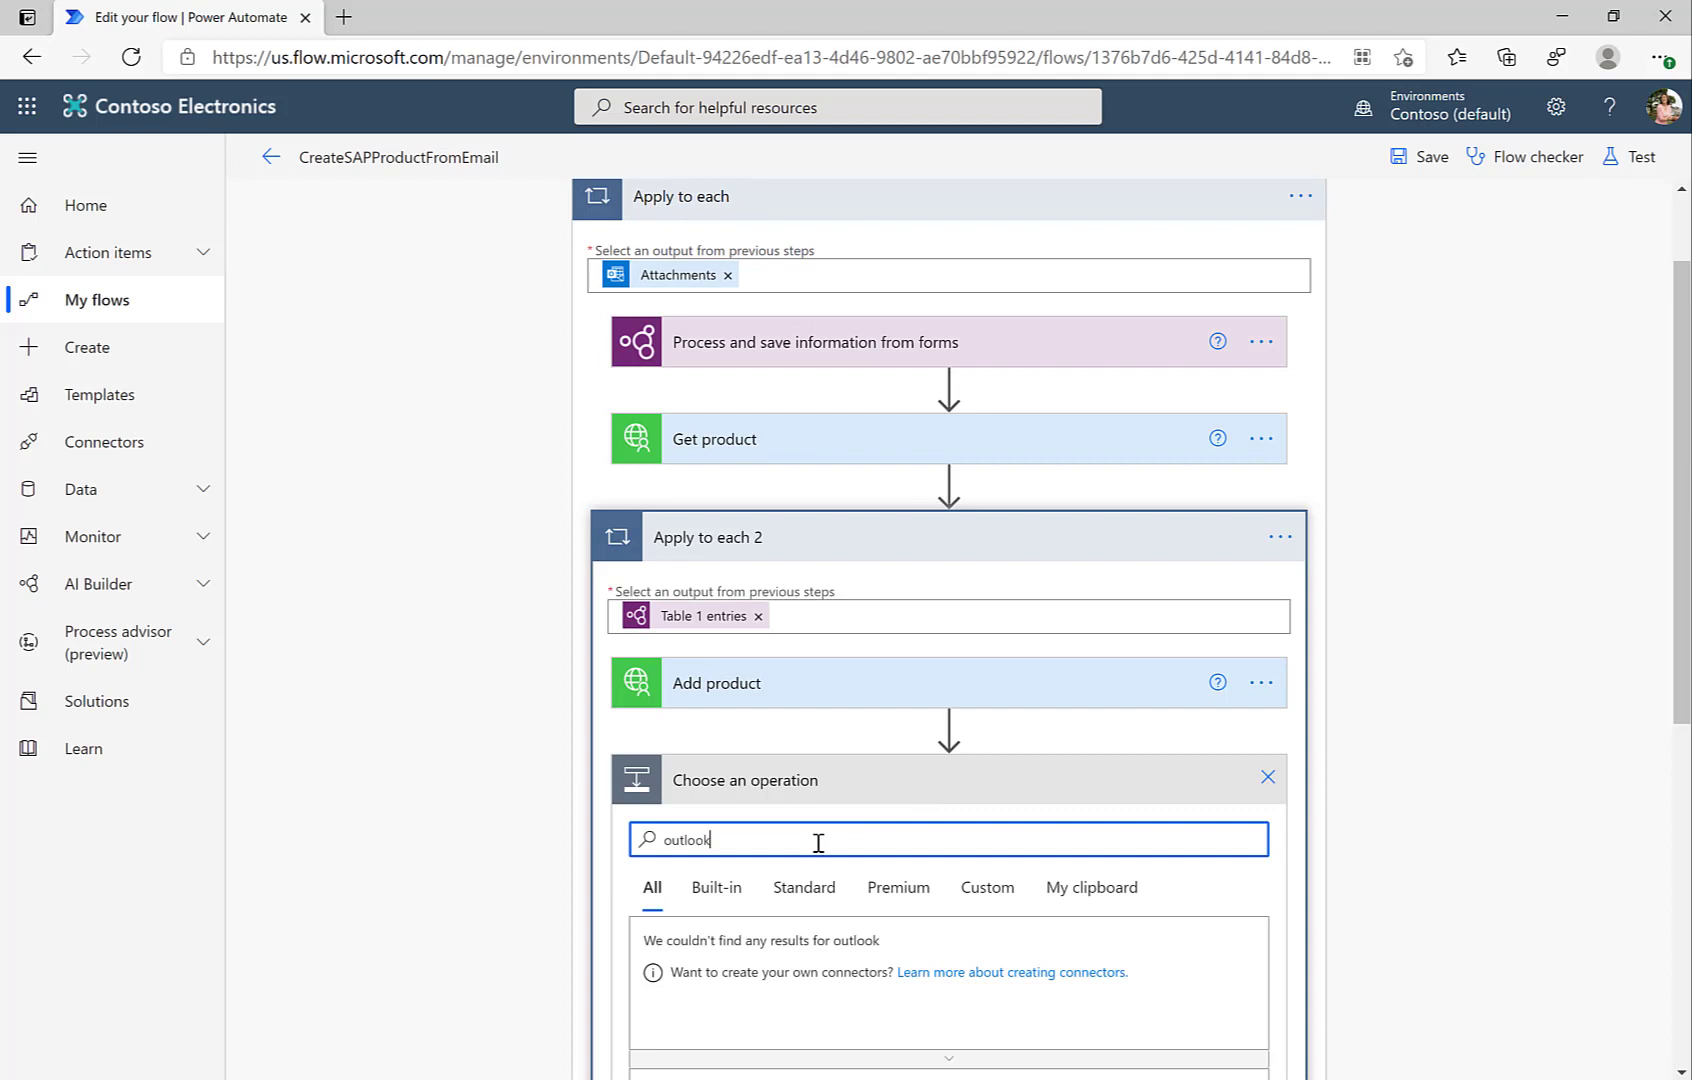
{"action": "left_click", "coordinate": [682, 975]}
{"action": "scroll", "coordinate": [536, 921], "scroll_direction": "down", "scroll_amount": 3}
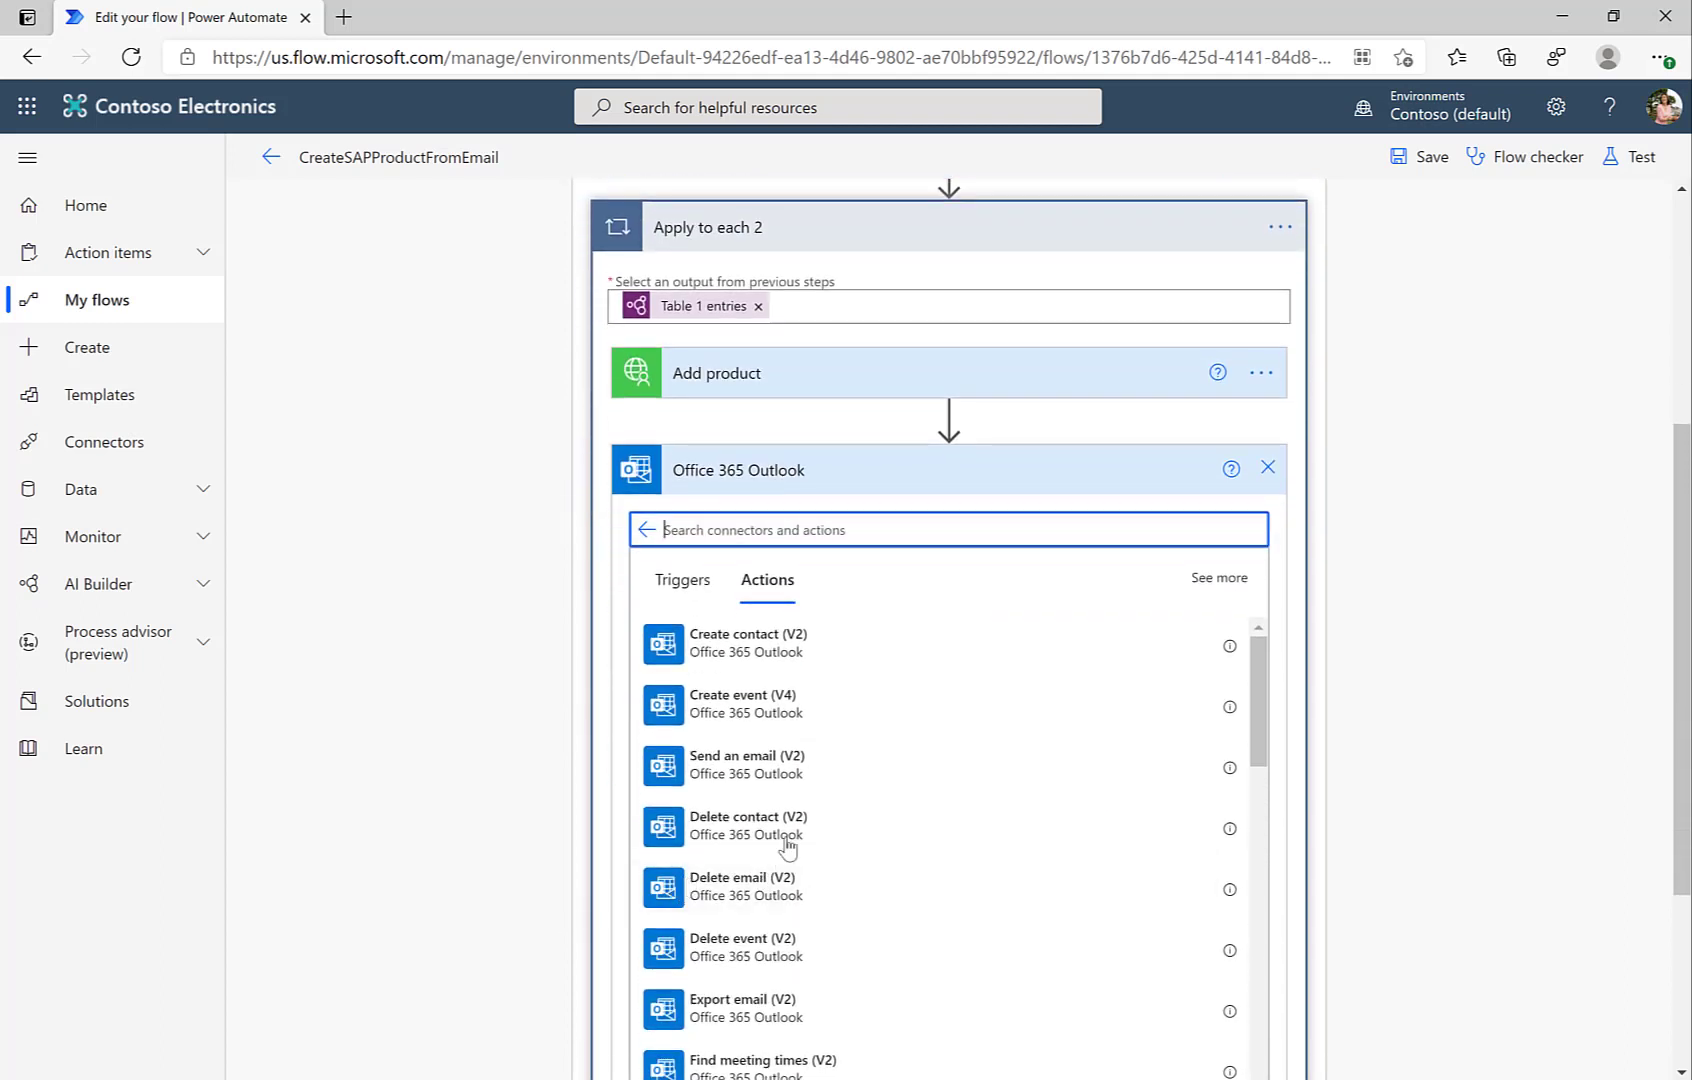
{"action": "left_click", "coordinate": [786, 770]}
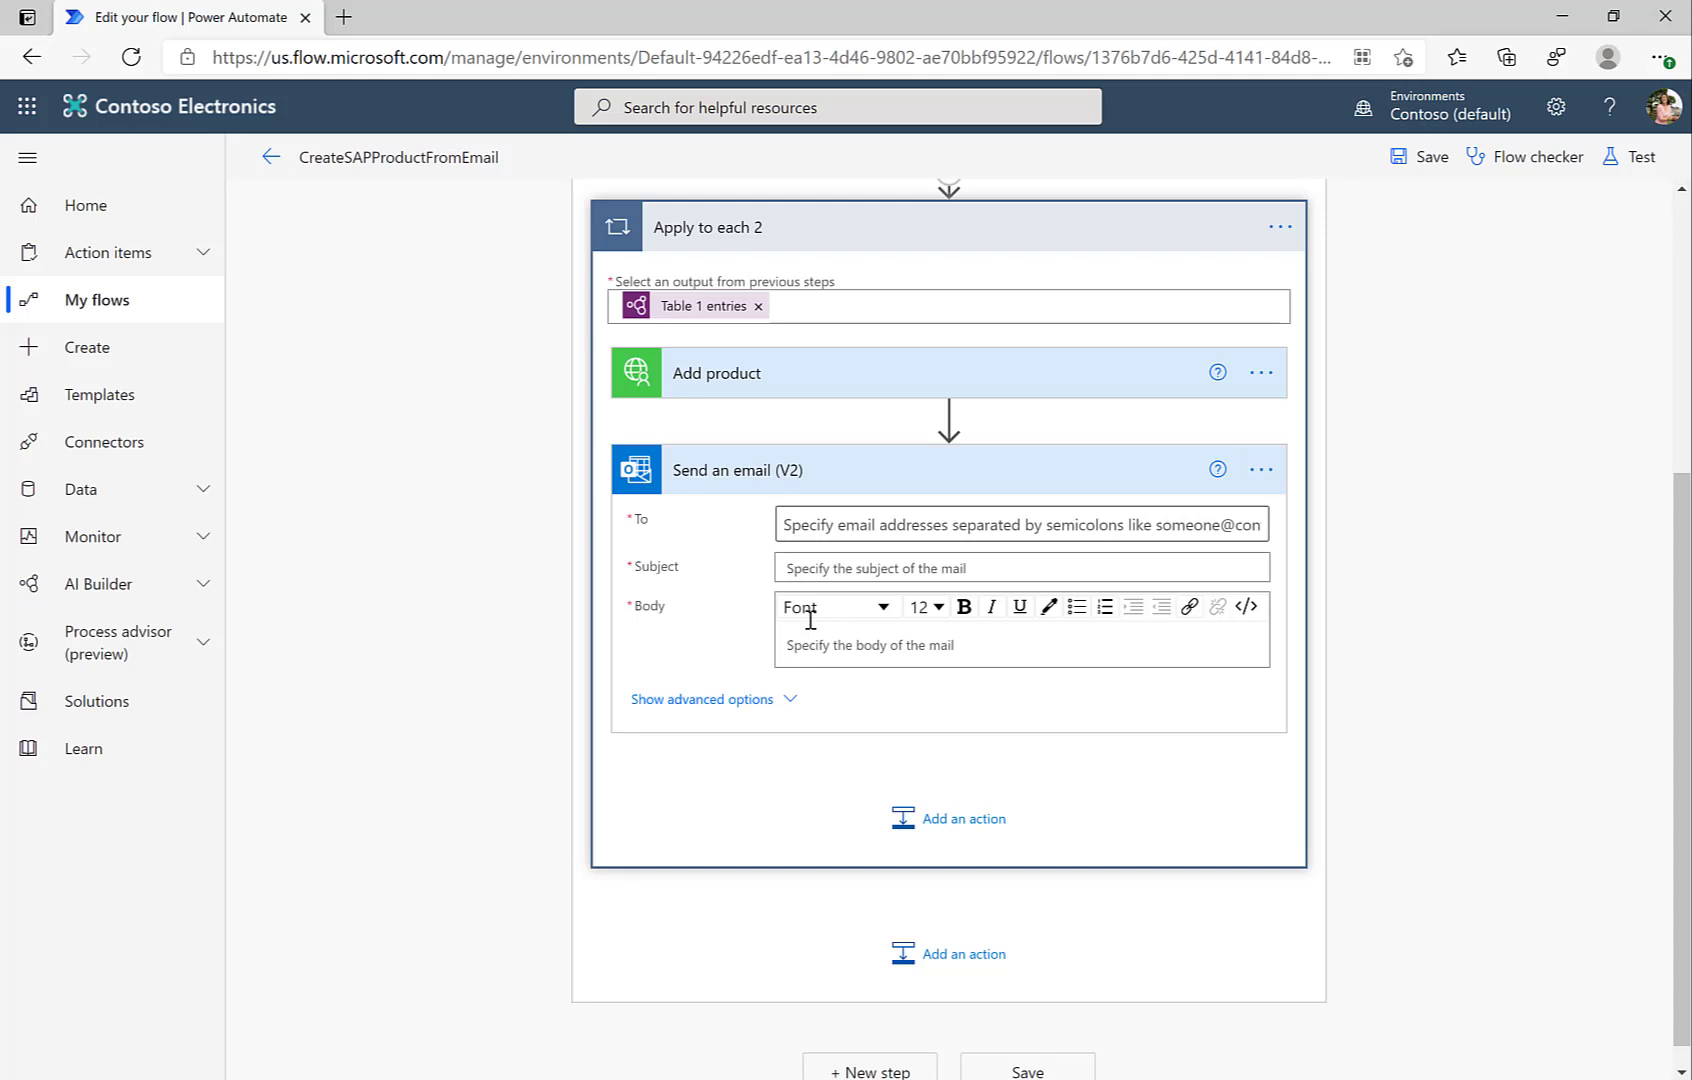
- Address the email to the suggested recipient, subject 'Products', body with Table 1 displayName, Name, ProductID and Price
{"action": "left_click", "coordinate": [812, 528]}
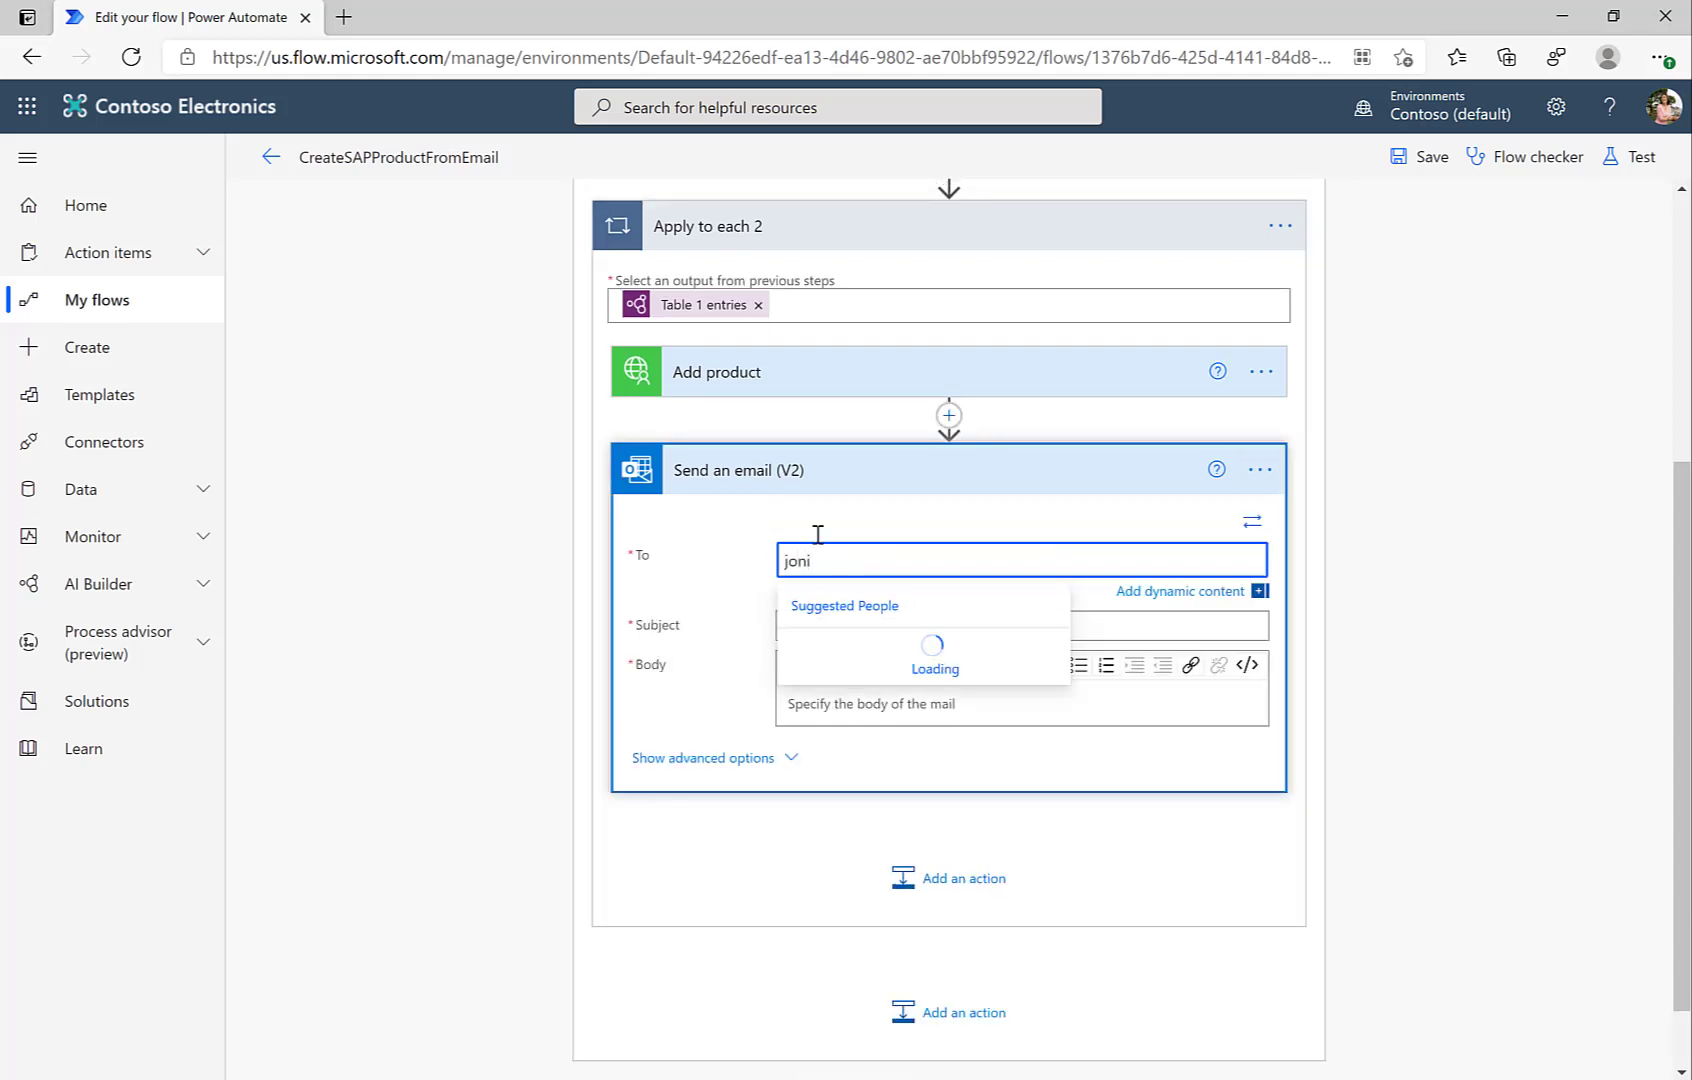
{"action": "left_click", "coordinate": [848, 648]}
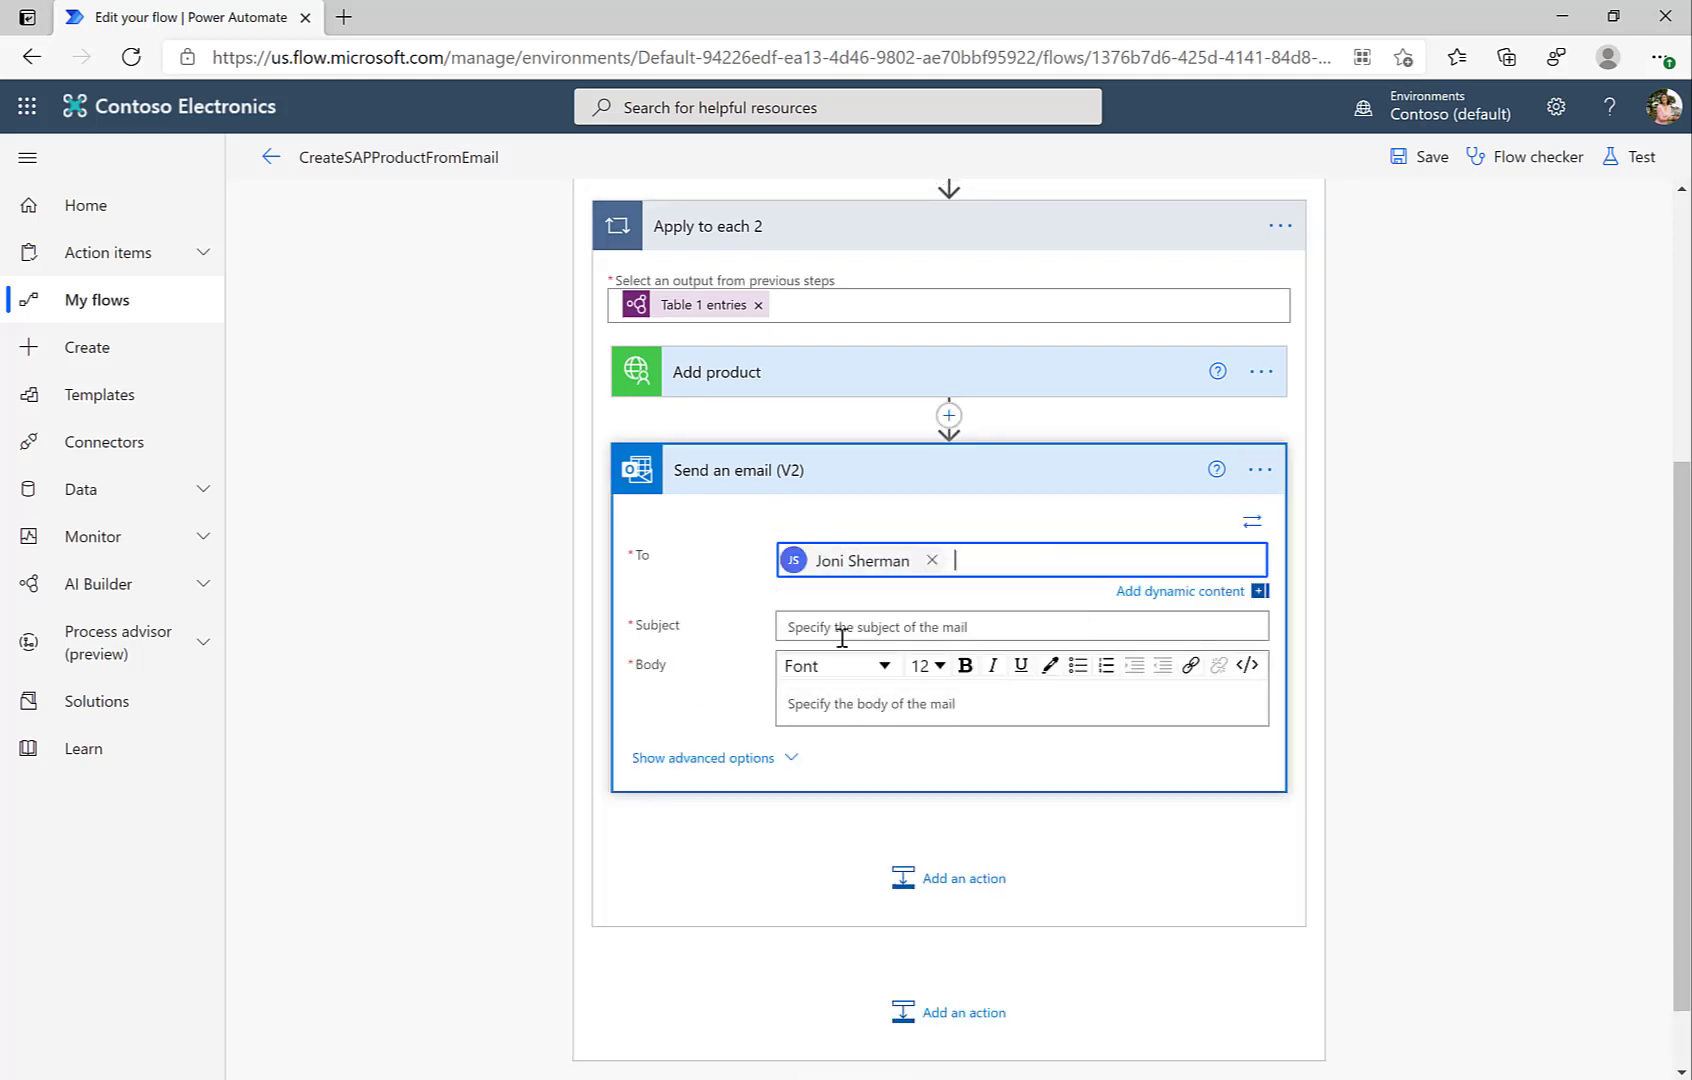
{"action": "left_click", "coordinate": [836, 630]}
{"action": "type", "text": "Products"}
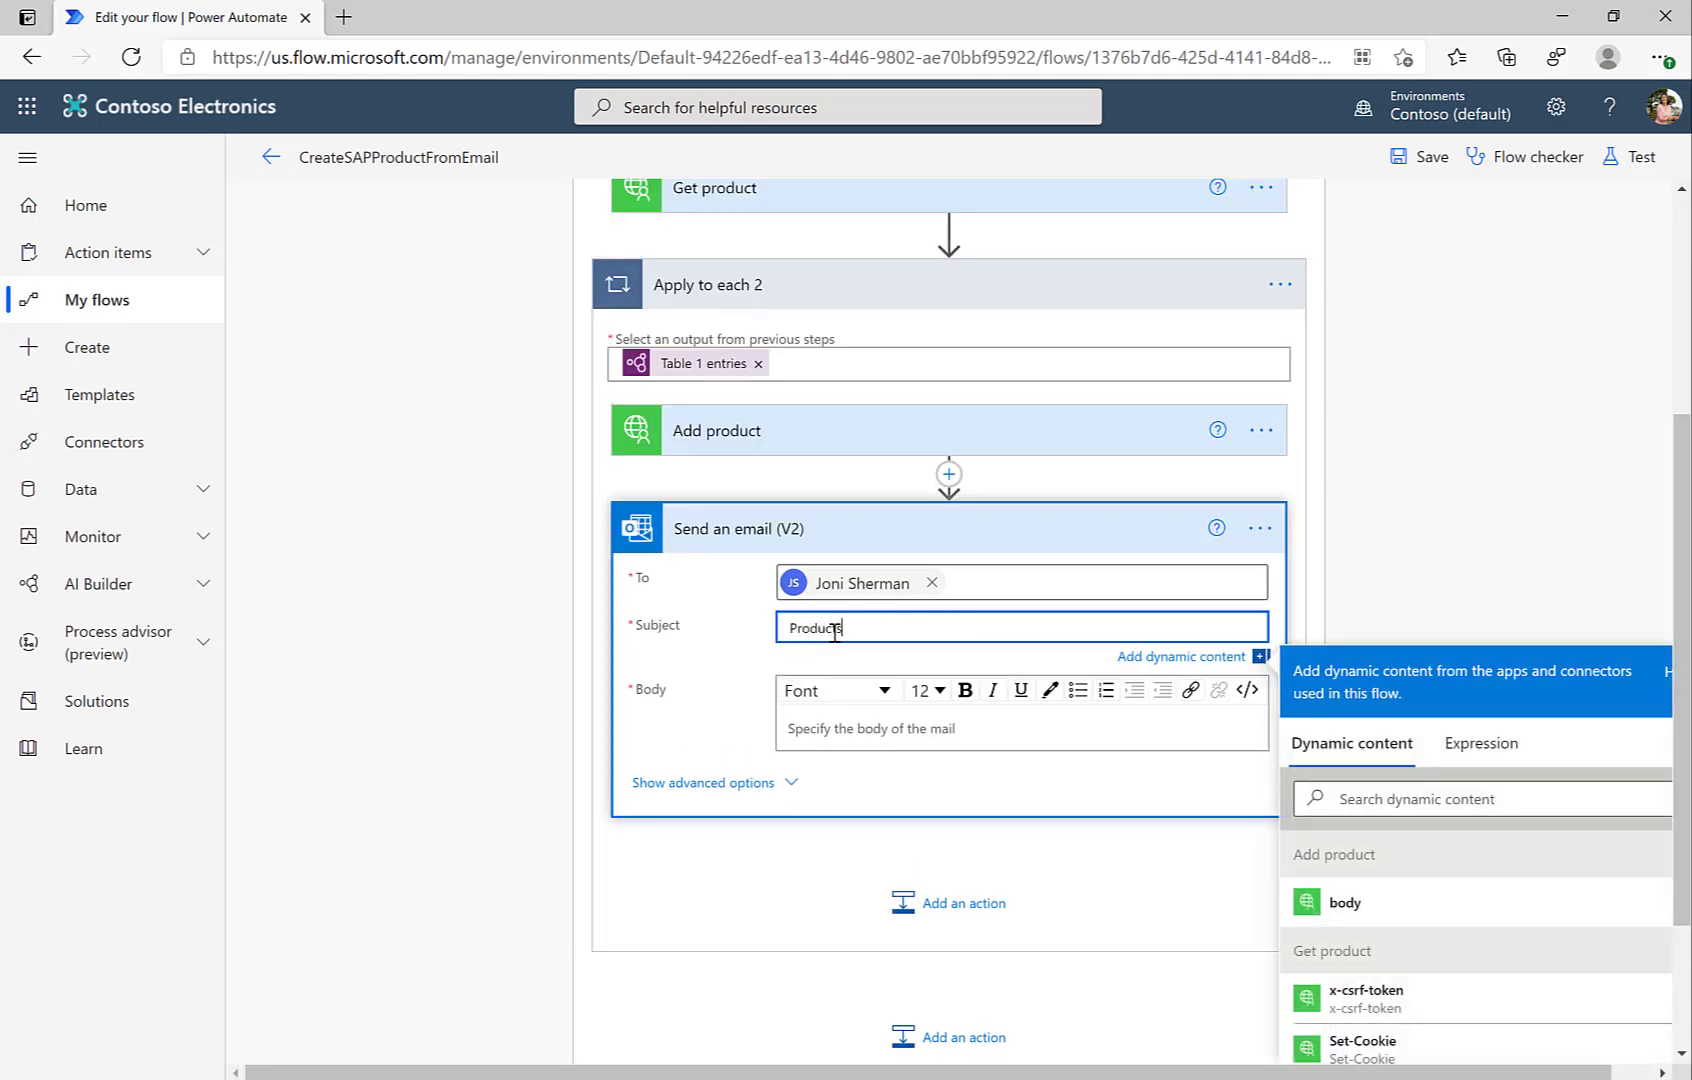
{"action": "left_click", "coordinate": [802, 728]}
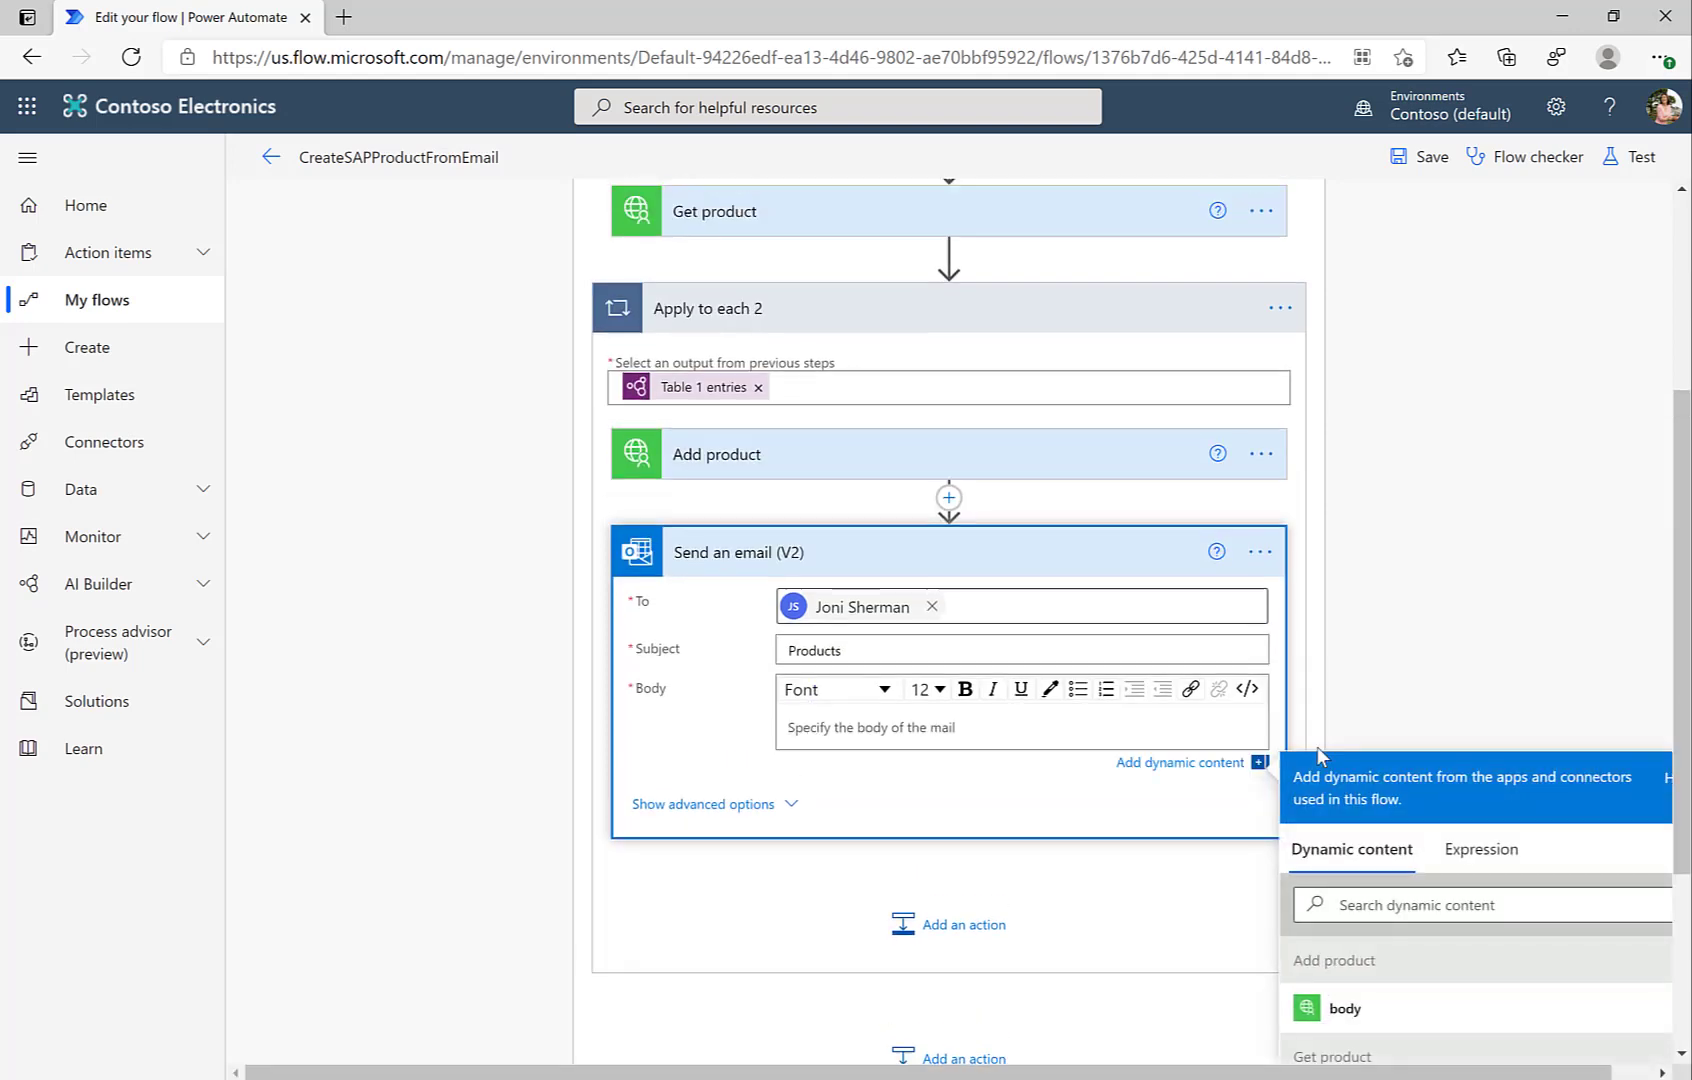
{"action": "scroll", "coordinate": [1317, 746], "scroll_direction": "down", "scroll_amount": 3}
{"action": "scroll", "coordinate": [1465, 823], "scroll_direction": "down", "scroll_amount": 10}
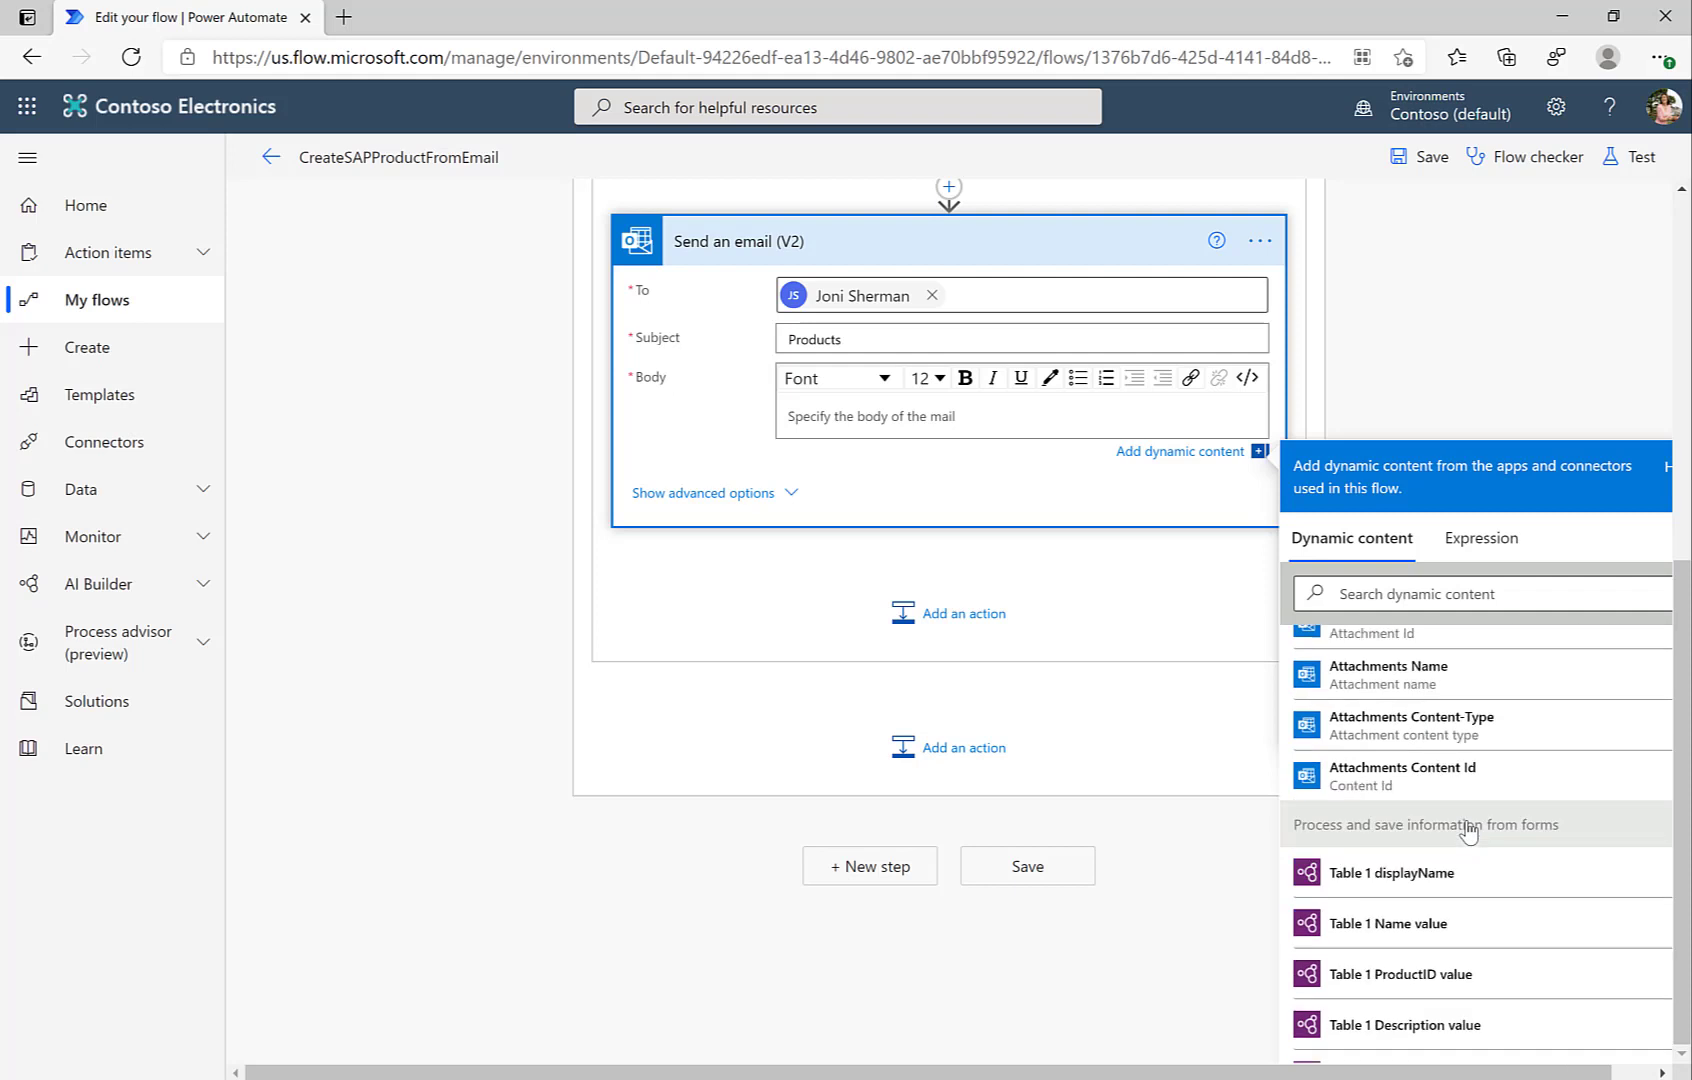
{"action": "left_click", "coordinate": [1415, 748]}
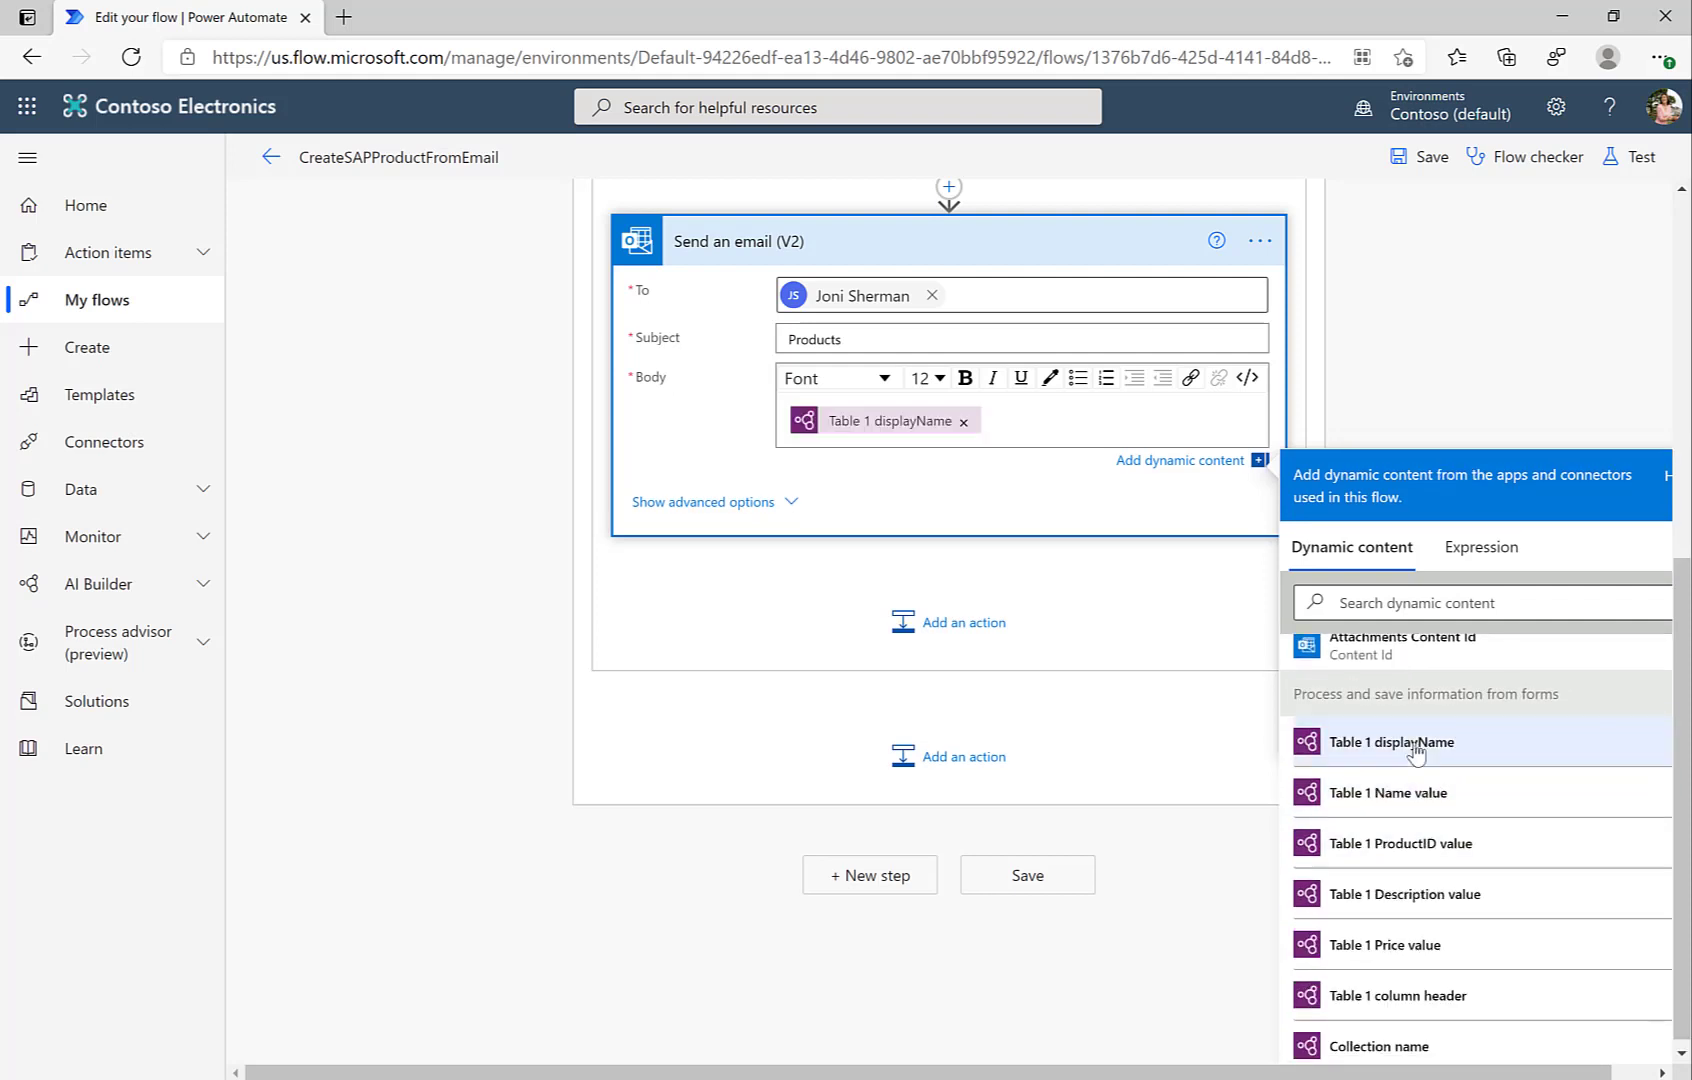
{"action": "left_click", "coordinate": [1420, 815]}
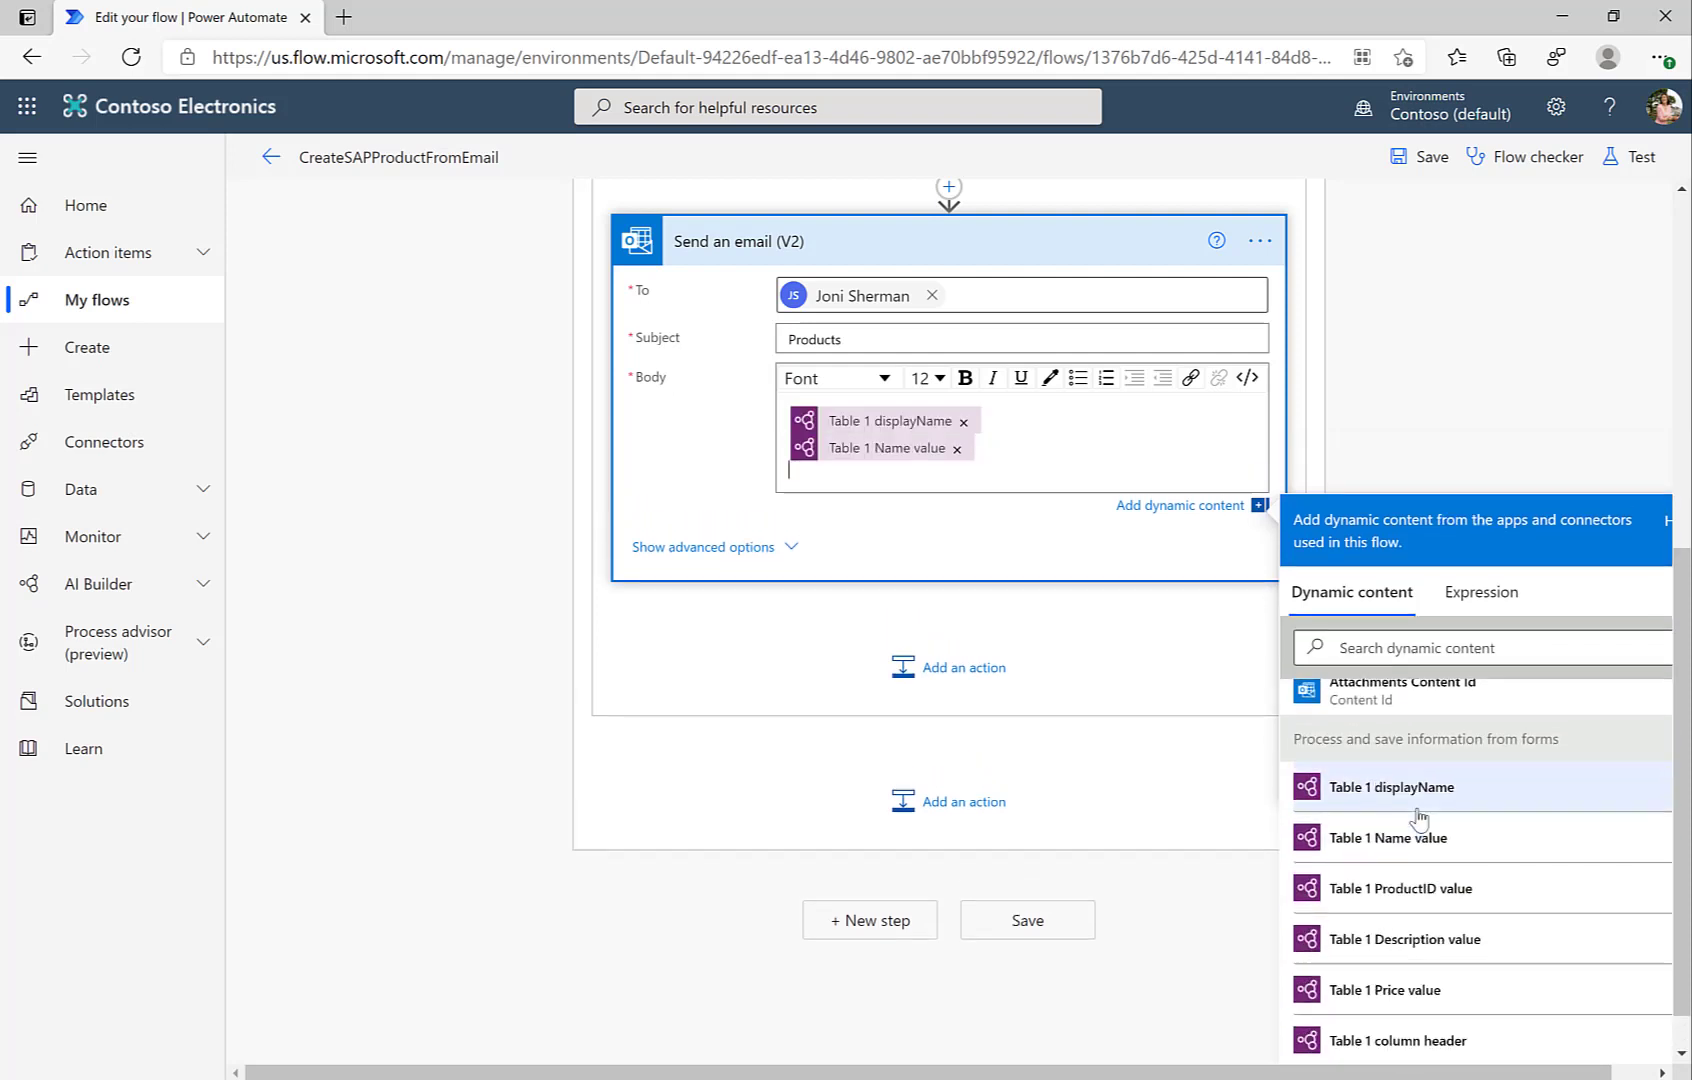
{"action": "left_click", "coordinate": [1432, 890]}
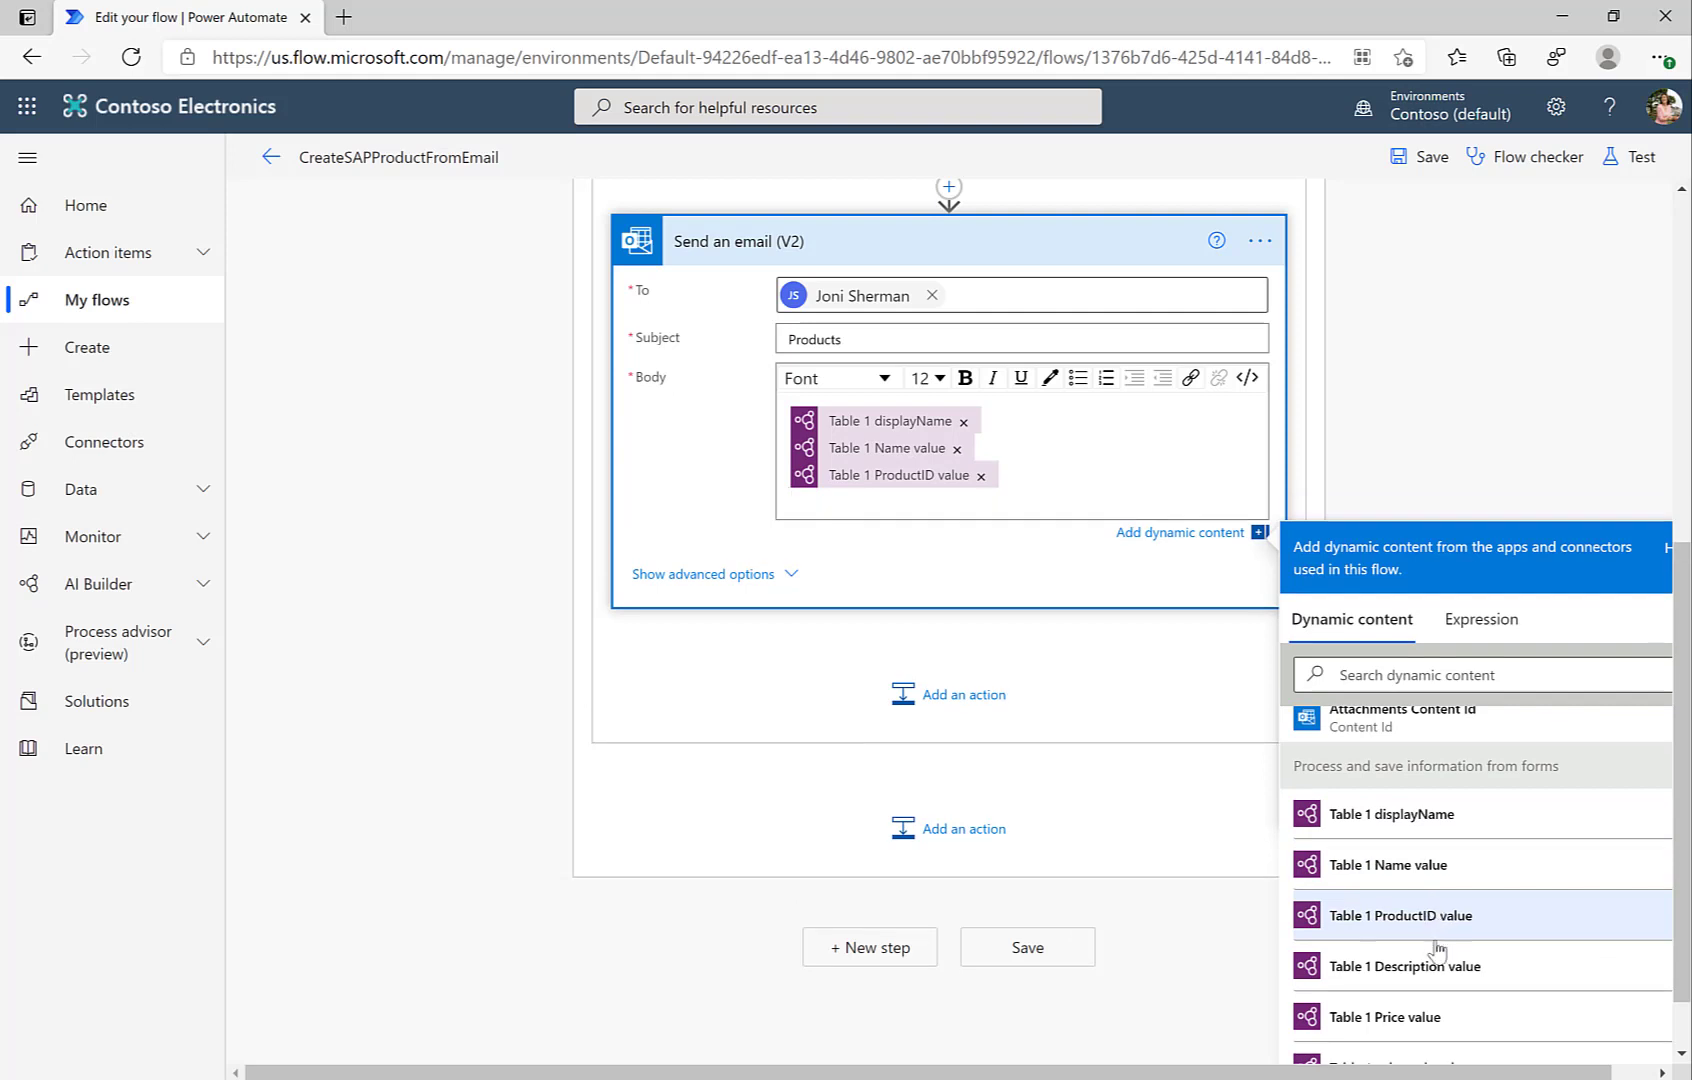
{"action": "left_click", "coordinate": [1417, 1016]}
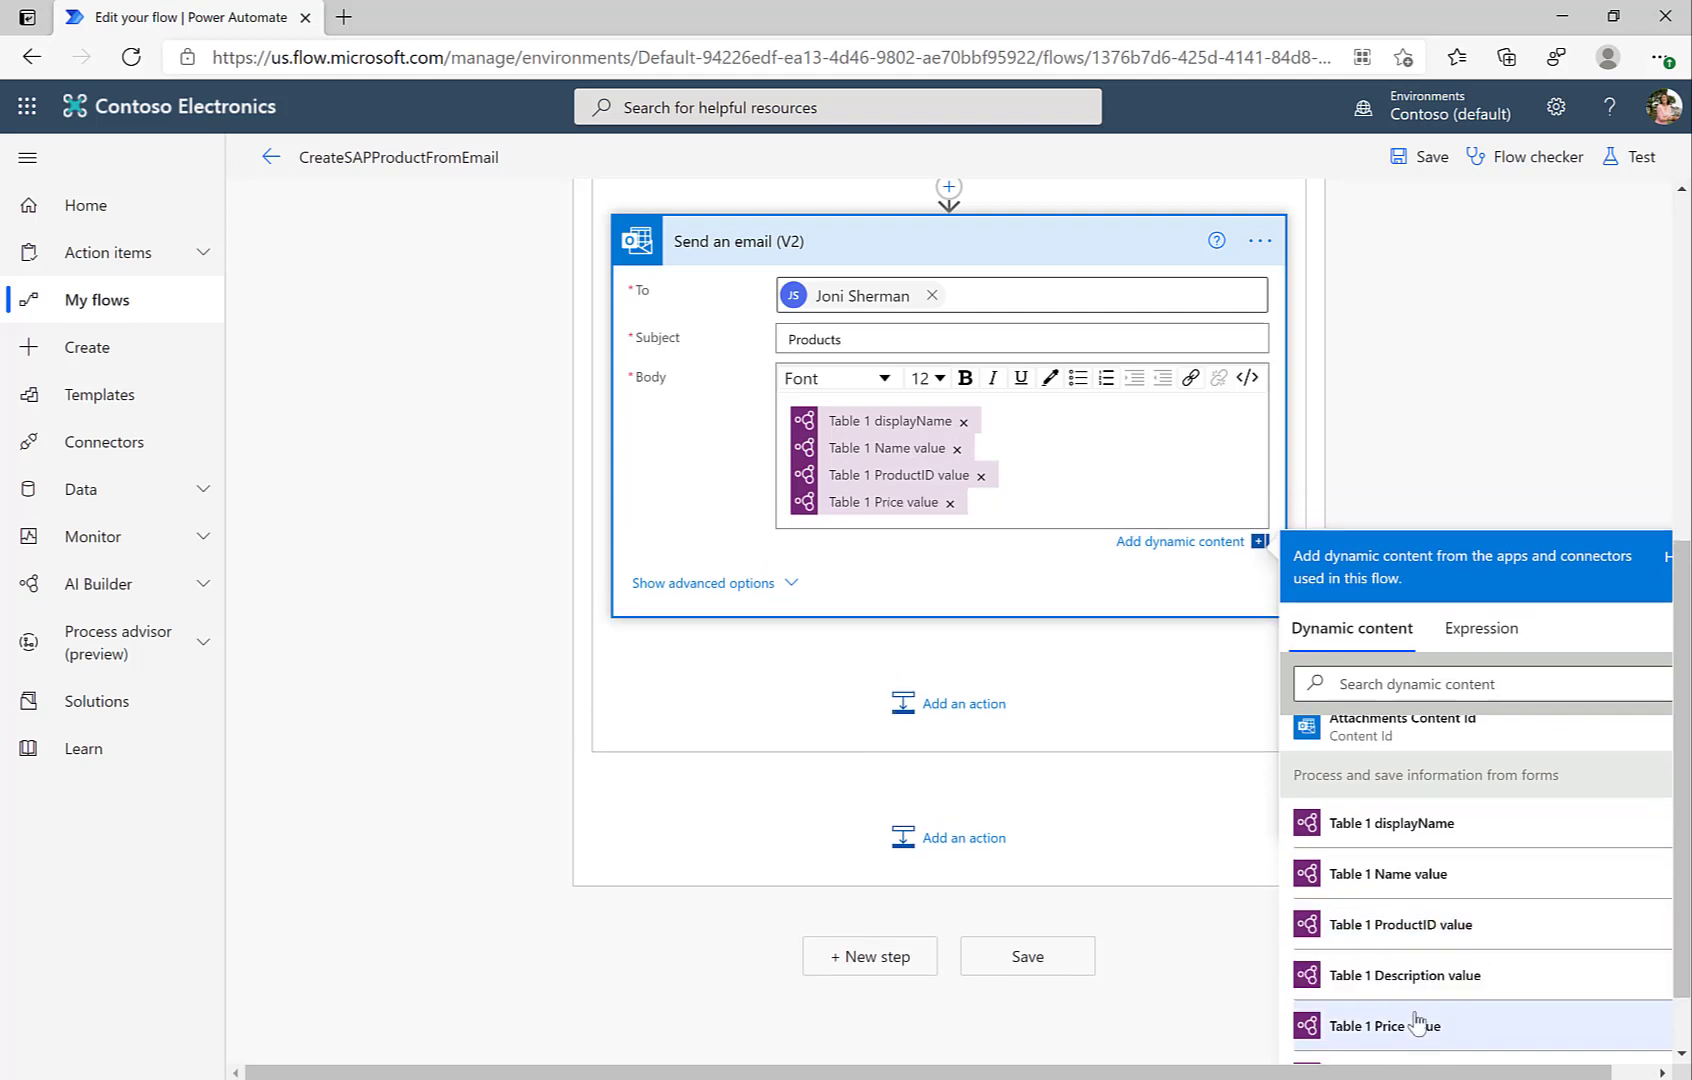
{"action": "scroll", "coordinate": [1100, 613], "scroll_direction": "up", "scroll_amount": 3}
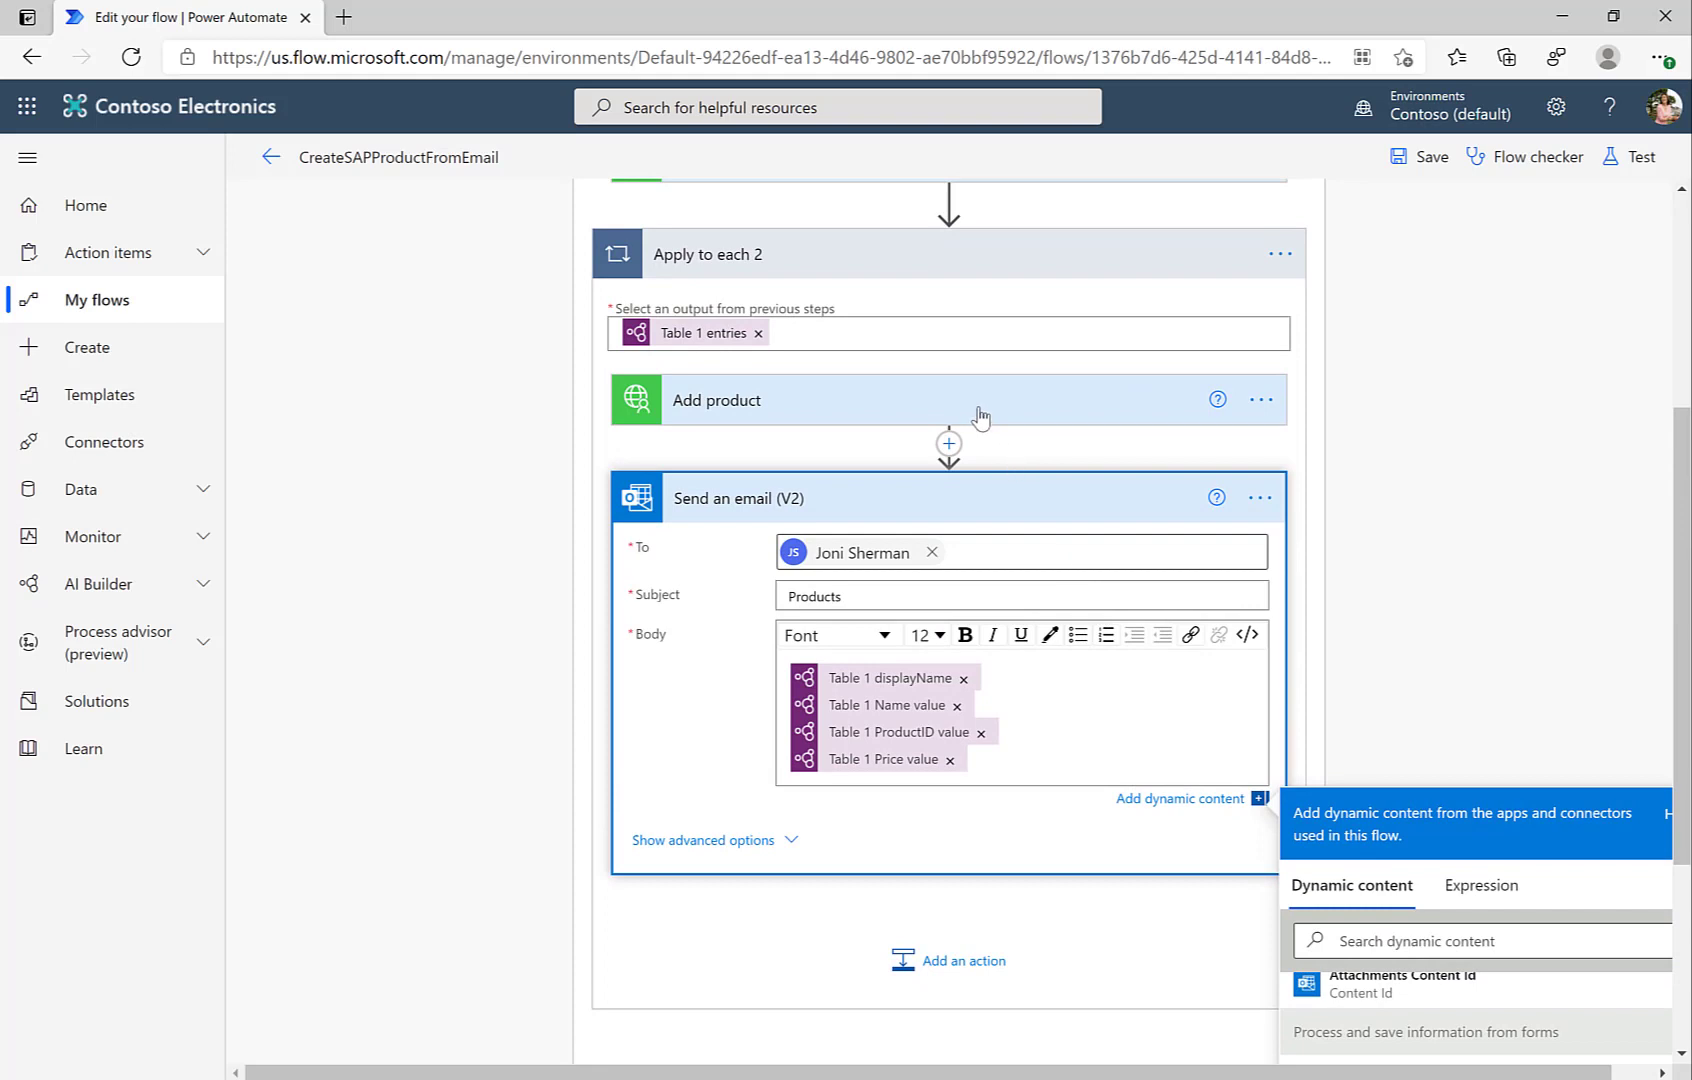
- Drag Add product beneath Send an email (V2) in Apply to each 2, then save CreateSAPProductFromEmail
{"action": "left_click_drag", "start_coordinate": [980, 418], "coordinate": [912, 918]}
{"action": "left_click_drag", "start_coordinate": [912, 885], "coordinate": [916, 893]}
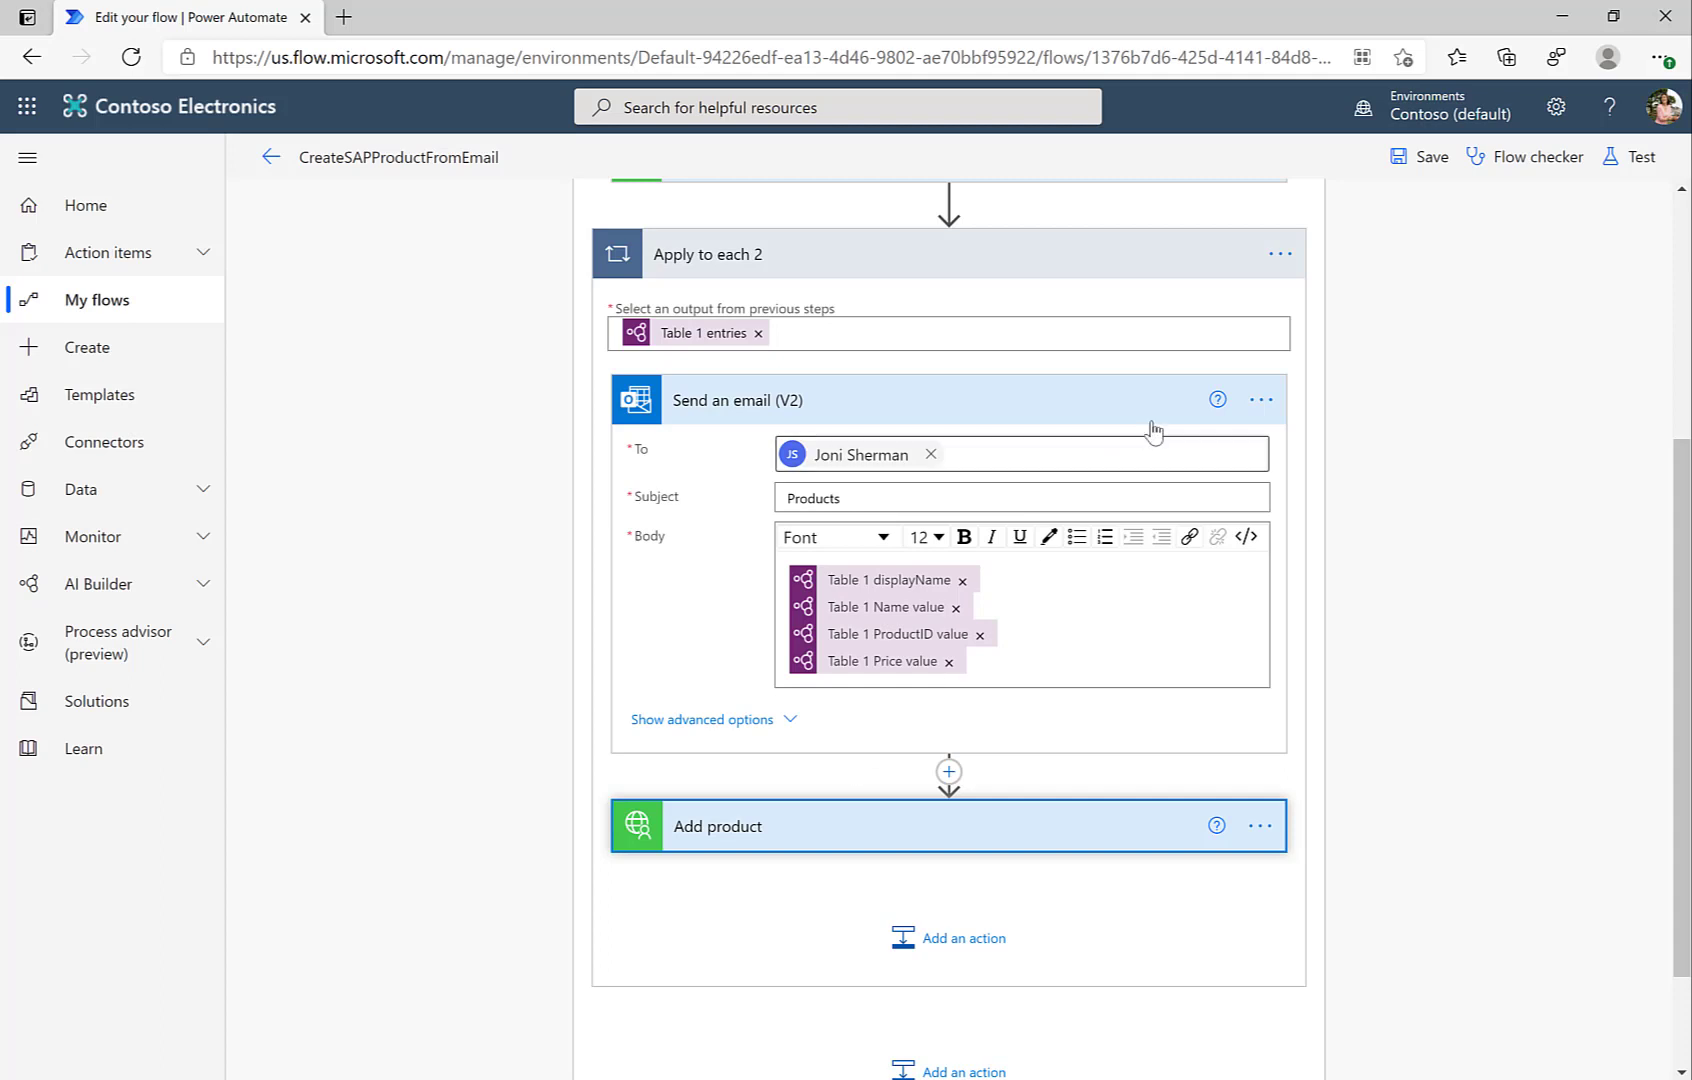
{"action": "left_click", "coordinate": [1412, 163]}
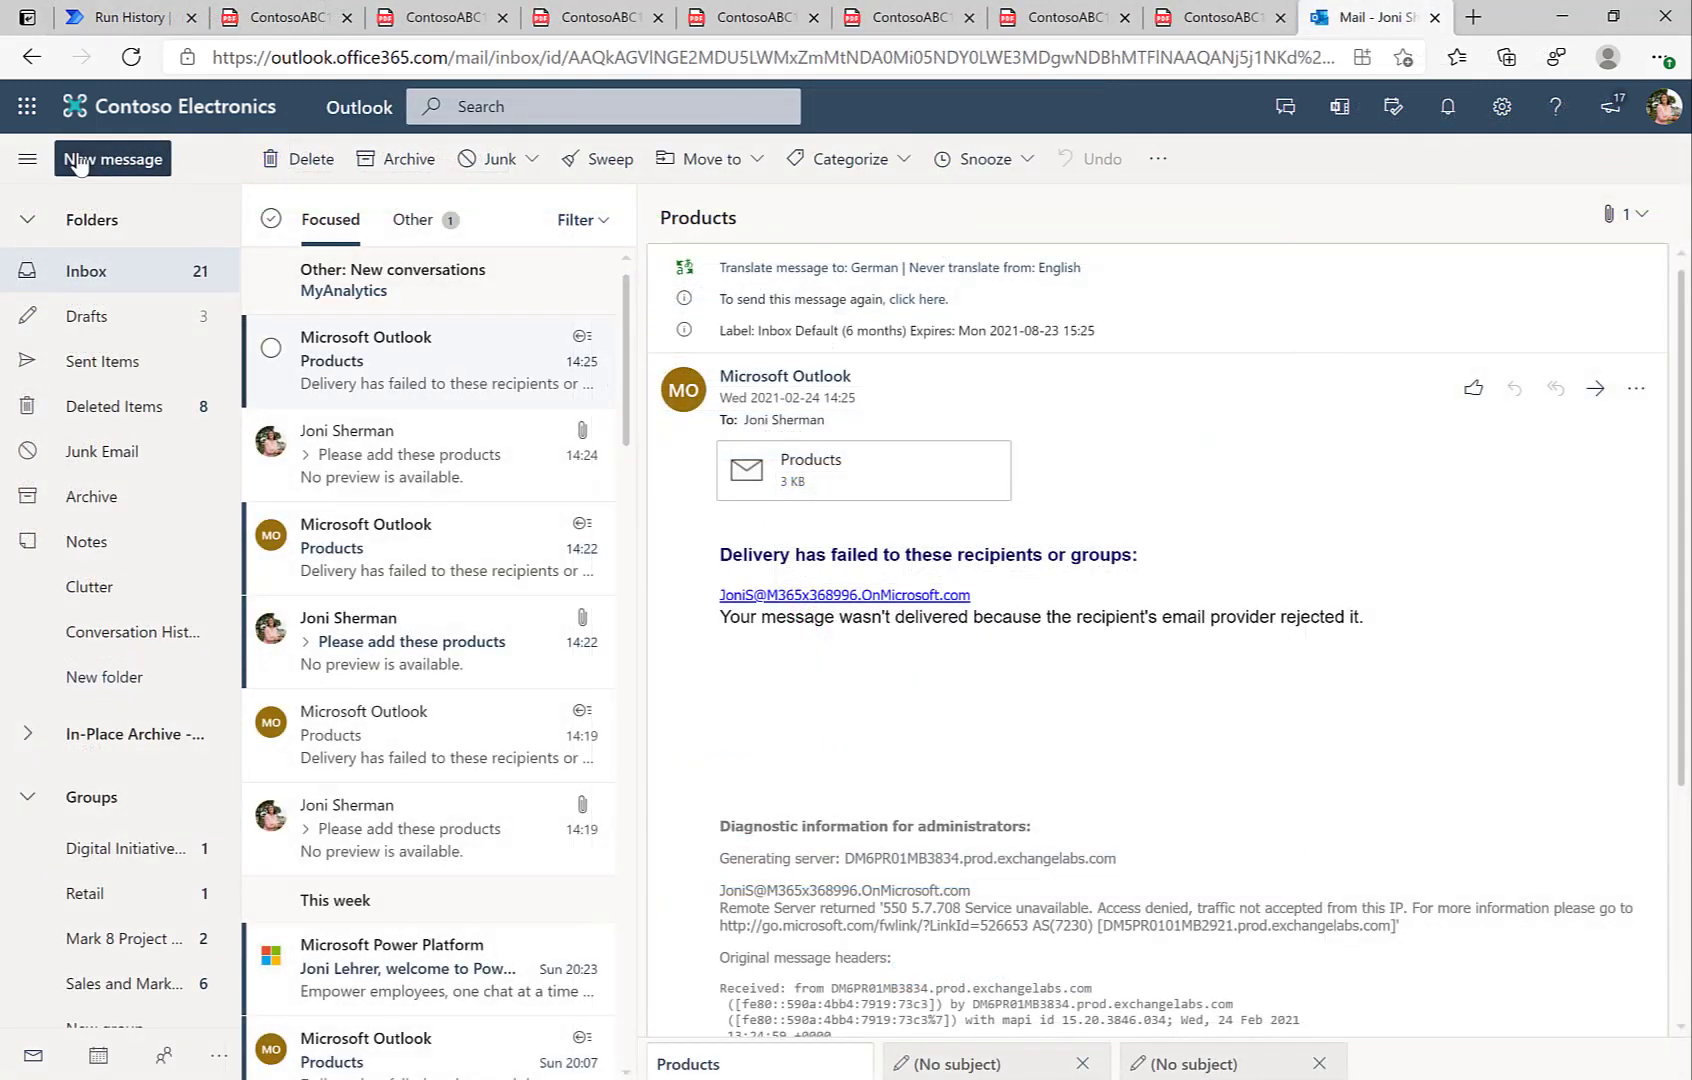
- Start a new email addressed to yourself with the subject 'Please add products'
{"action": "left_click", "coordinate": [80, 160]}
{"action": "type", "text": "joni"}
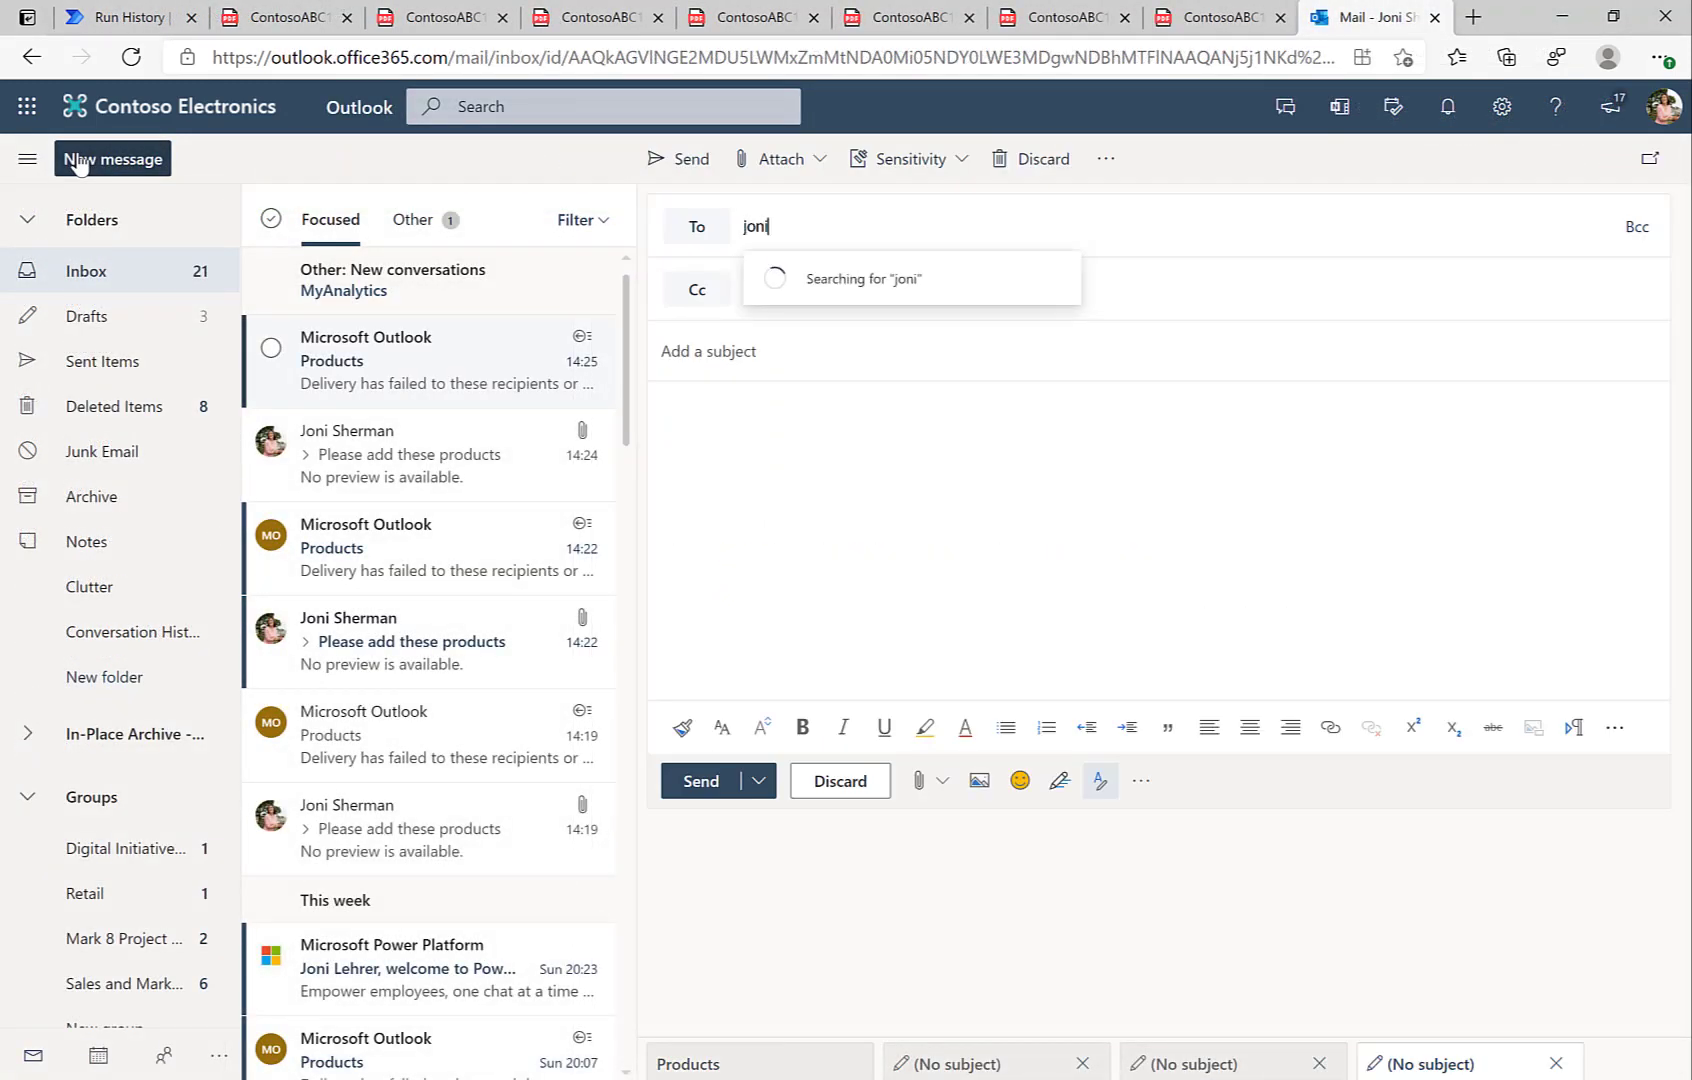
{"action": "left_click", "coordinate": [795, 285]}
{"action": "type", "text": "Please add produ"}
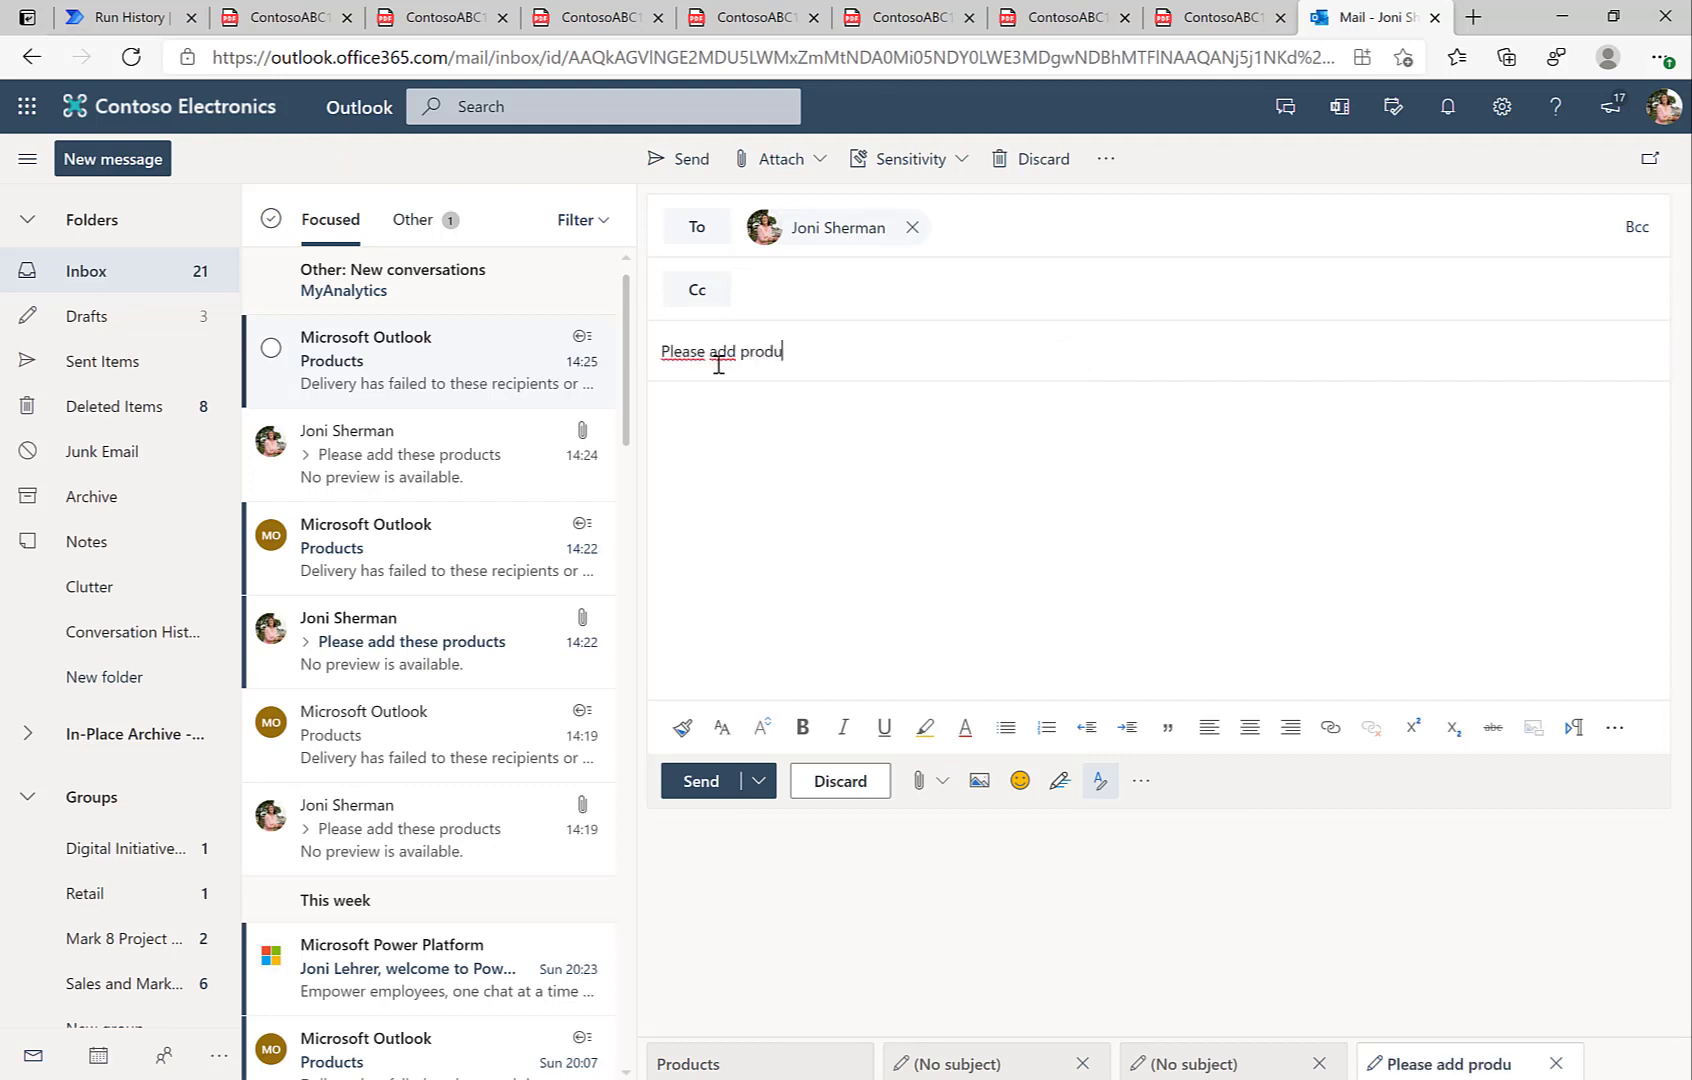
{"action": "type", "text": "cts"}
- Attach ContosoHBK.pdf from this computer, preview it, and send the message
{"action": "left_click", "coordinate": [818, 158]}
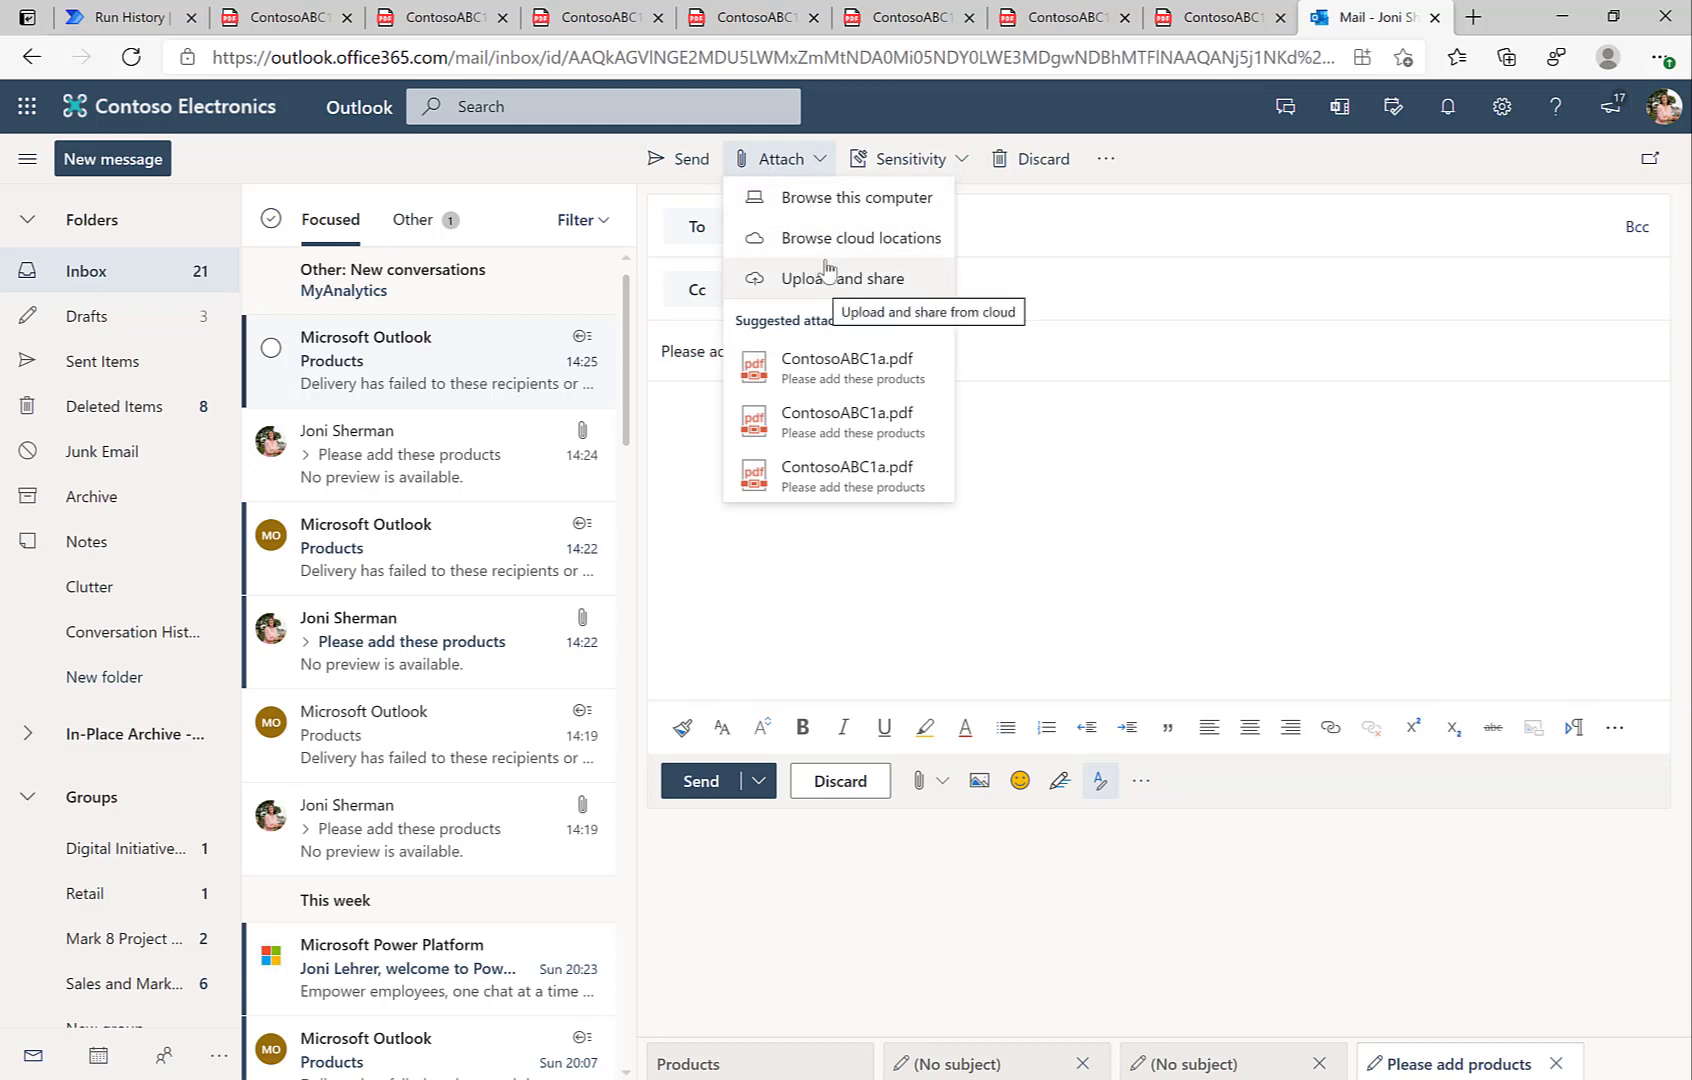
{"action": "left_click", "coordinate": [770, 197]}
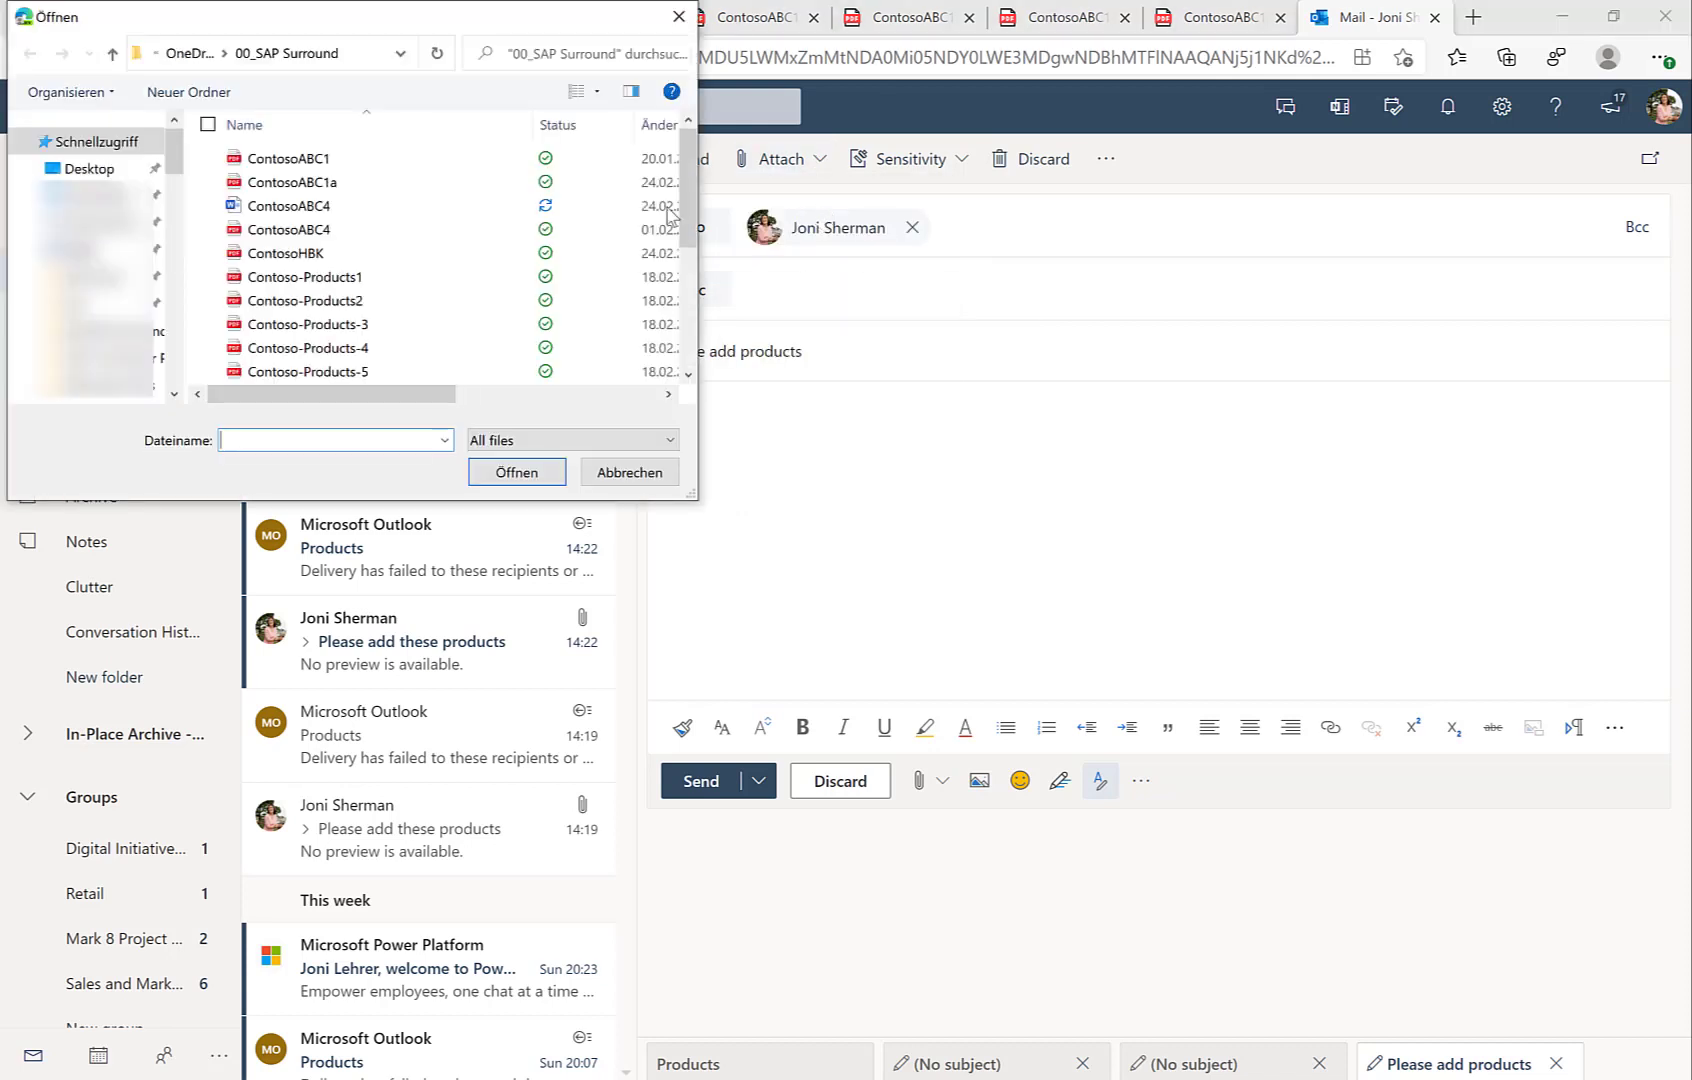
{"action": "left_click", "coordinate": [353, 259]}
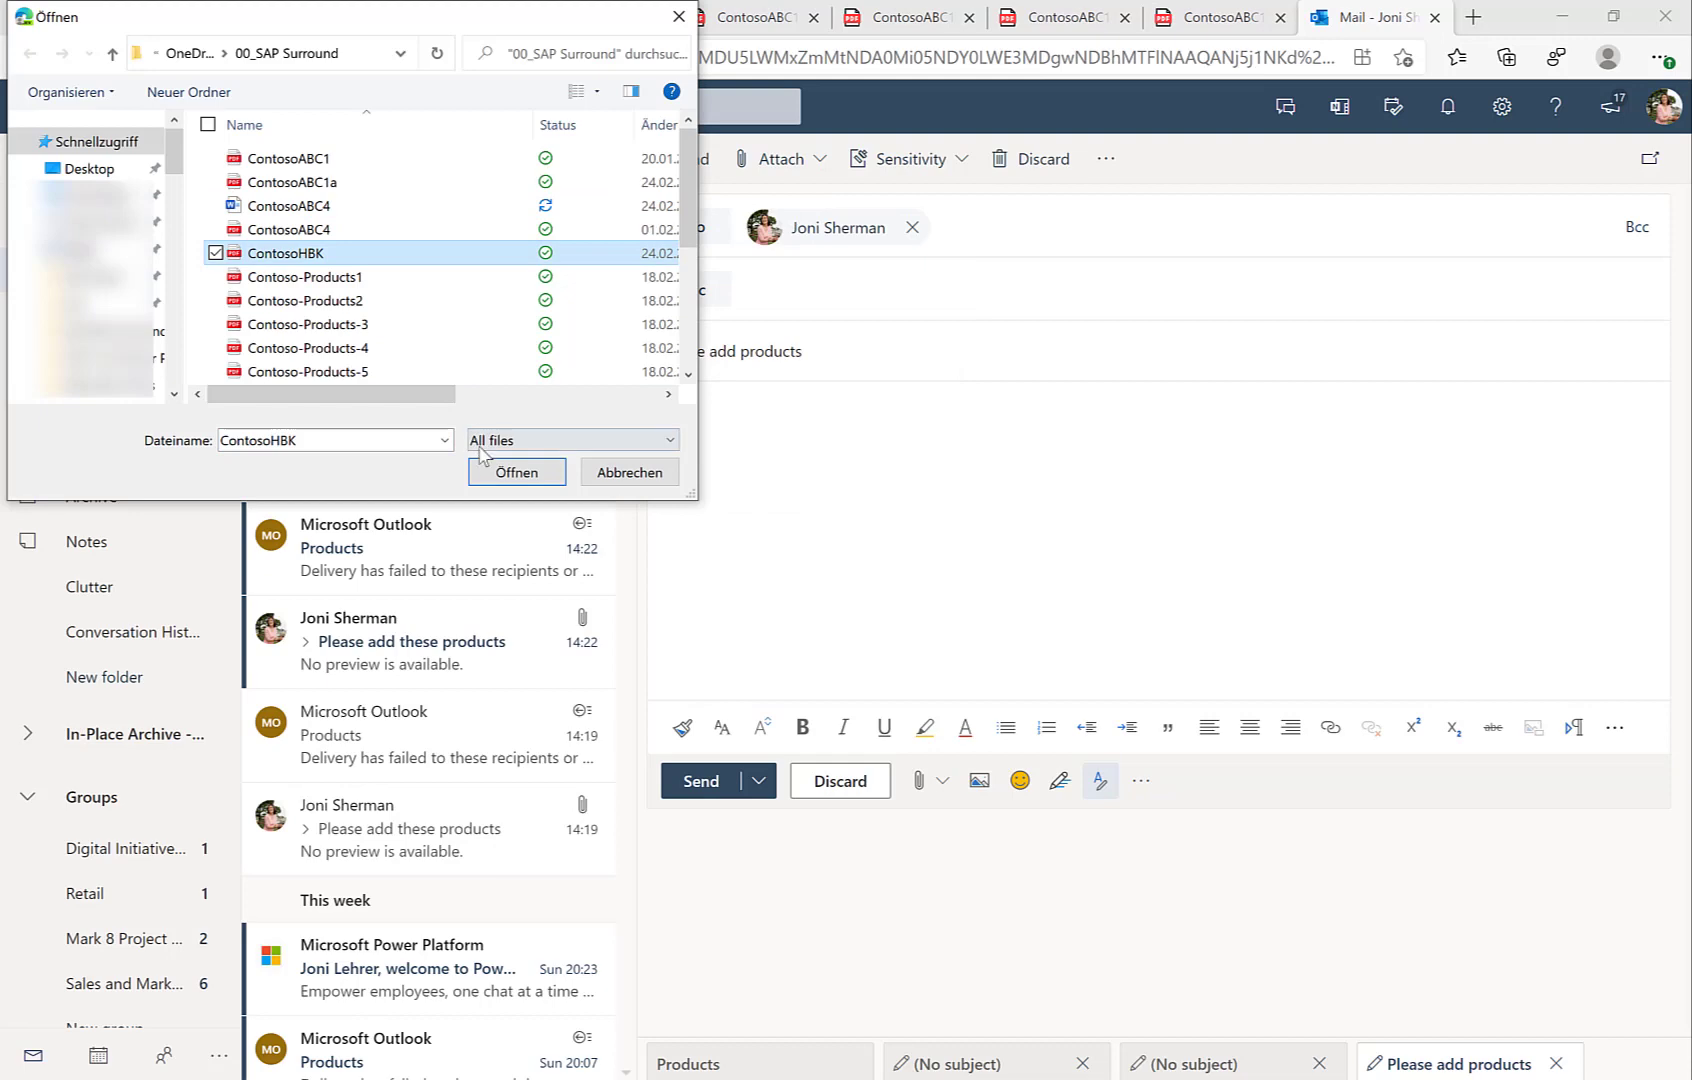
{"action": "left_click", "coordinate": [488, 474]}
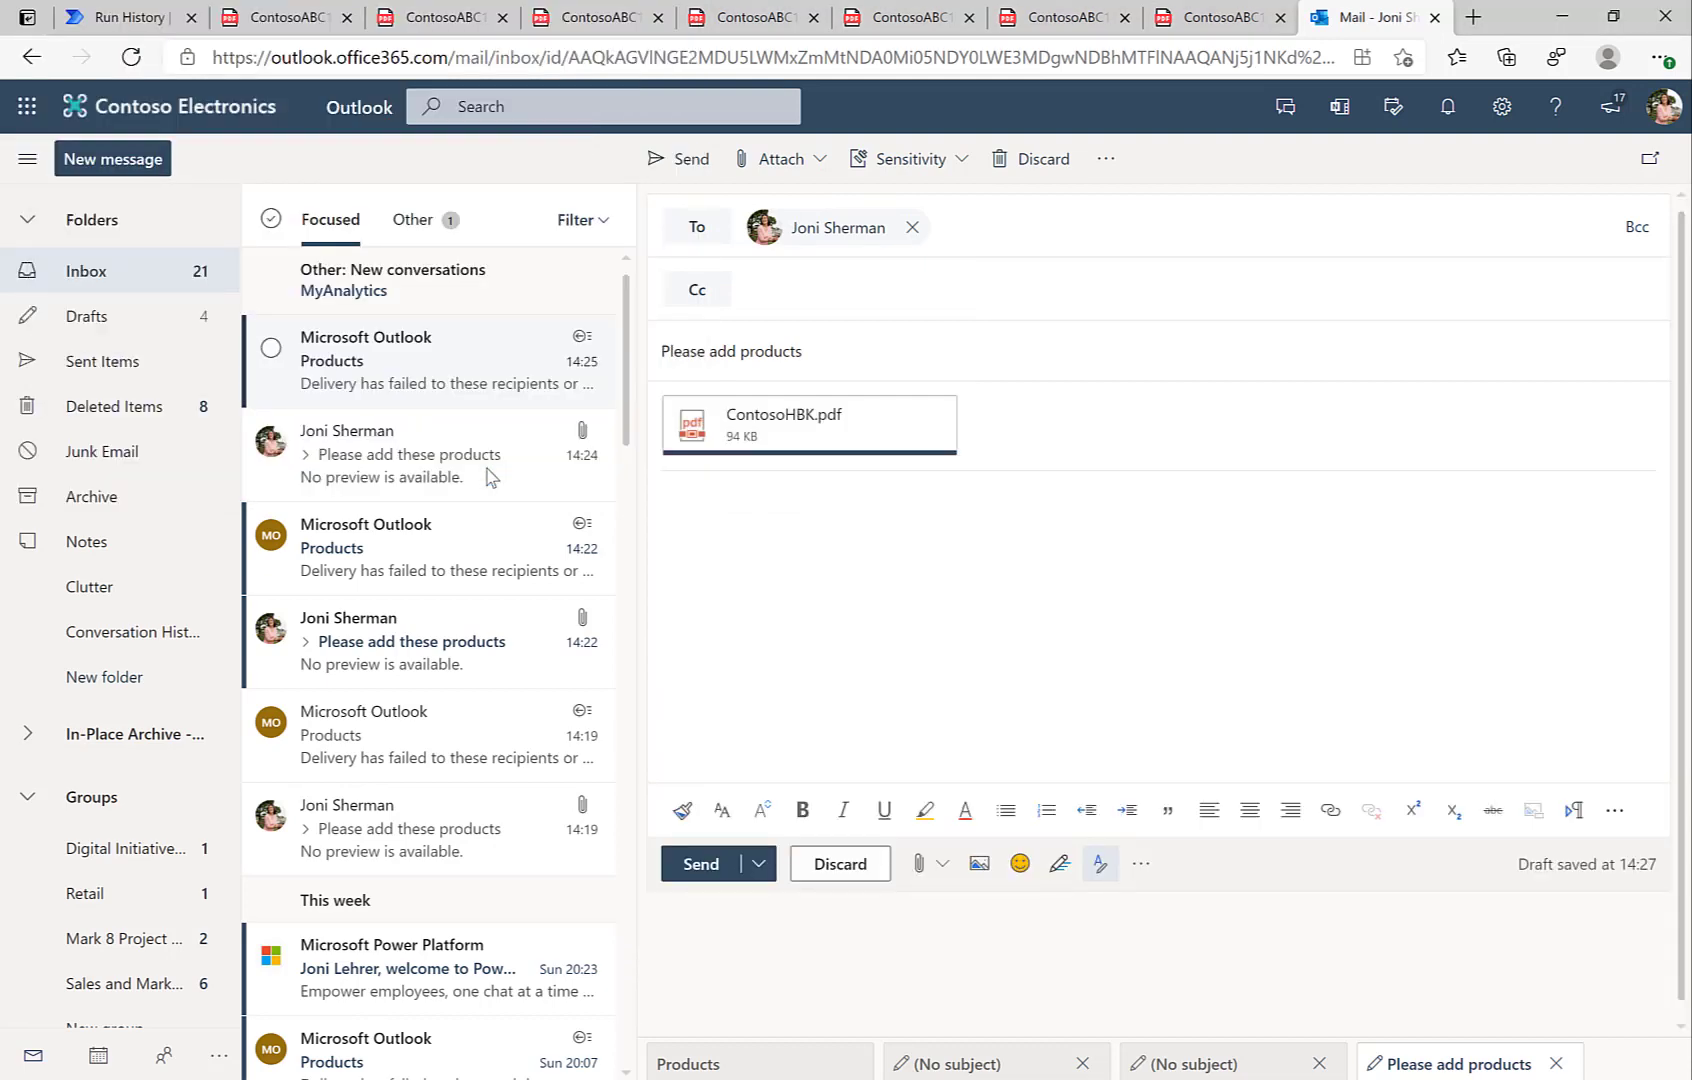
{"action": "left_click", "coordinate": [703, 430]}
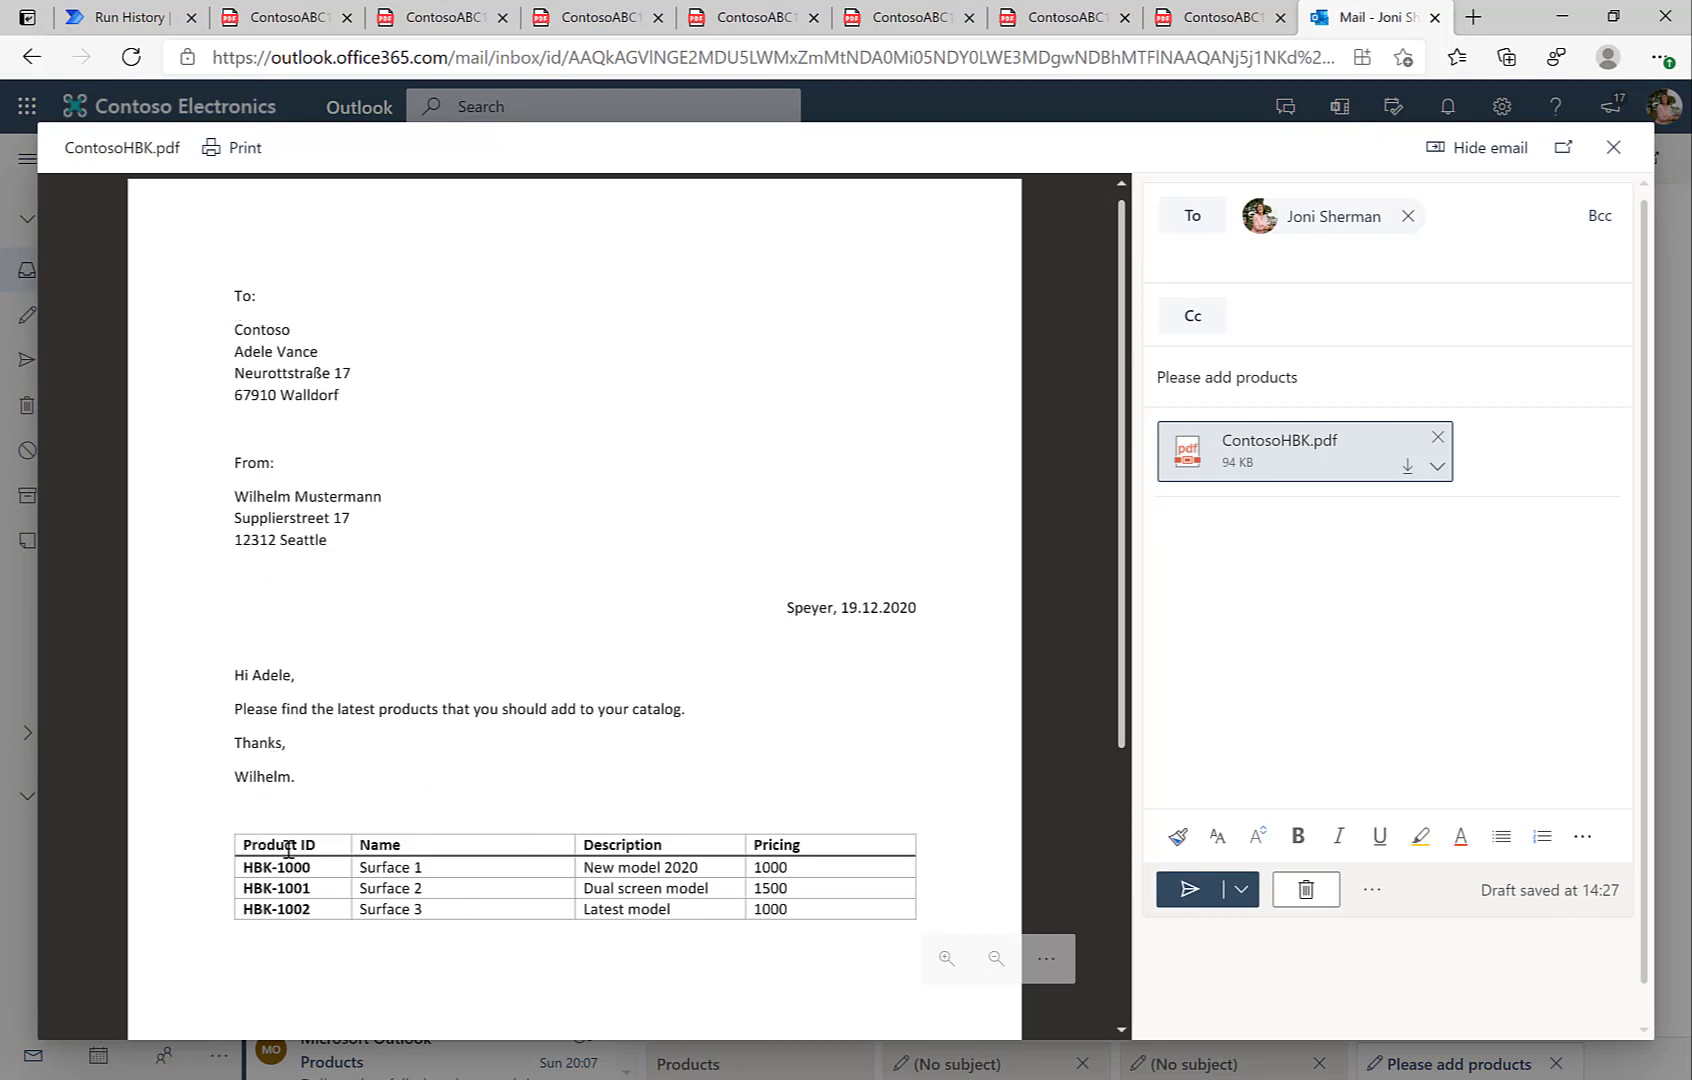
{"action": "left_click", "coordinate": [1190, 892]}
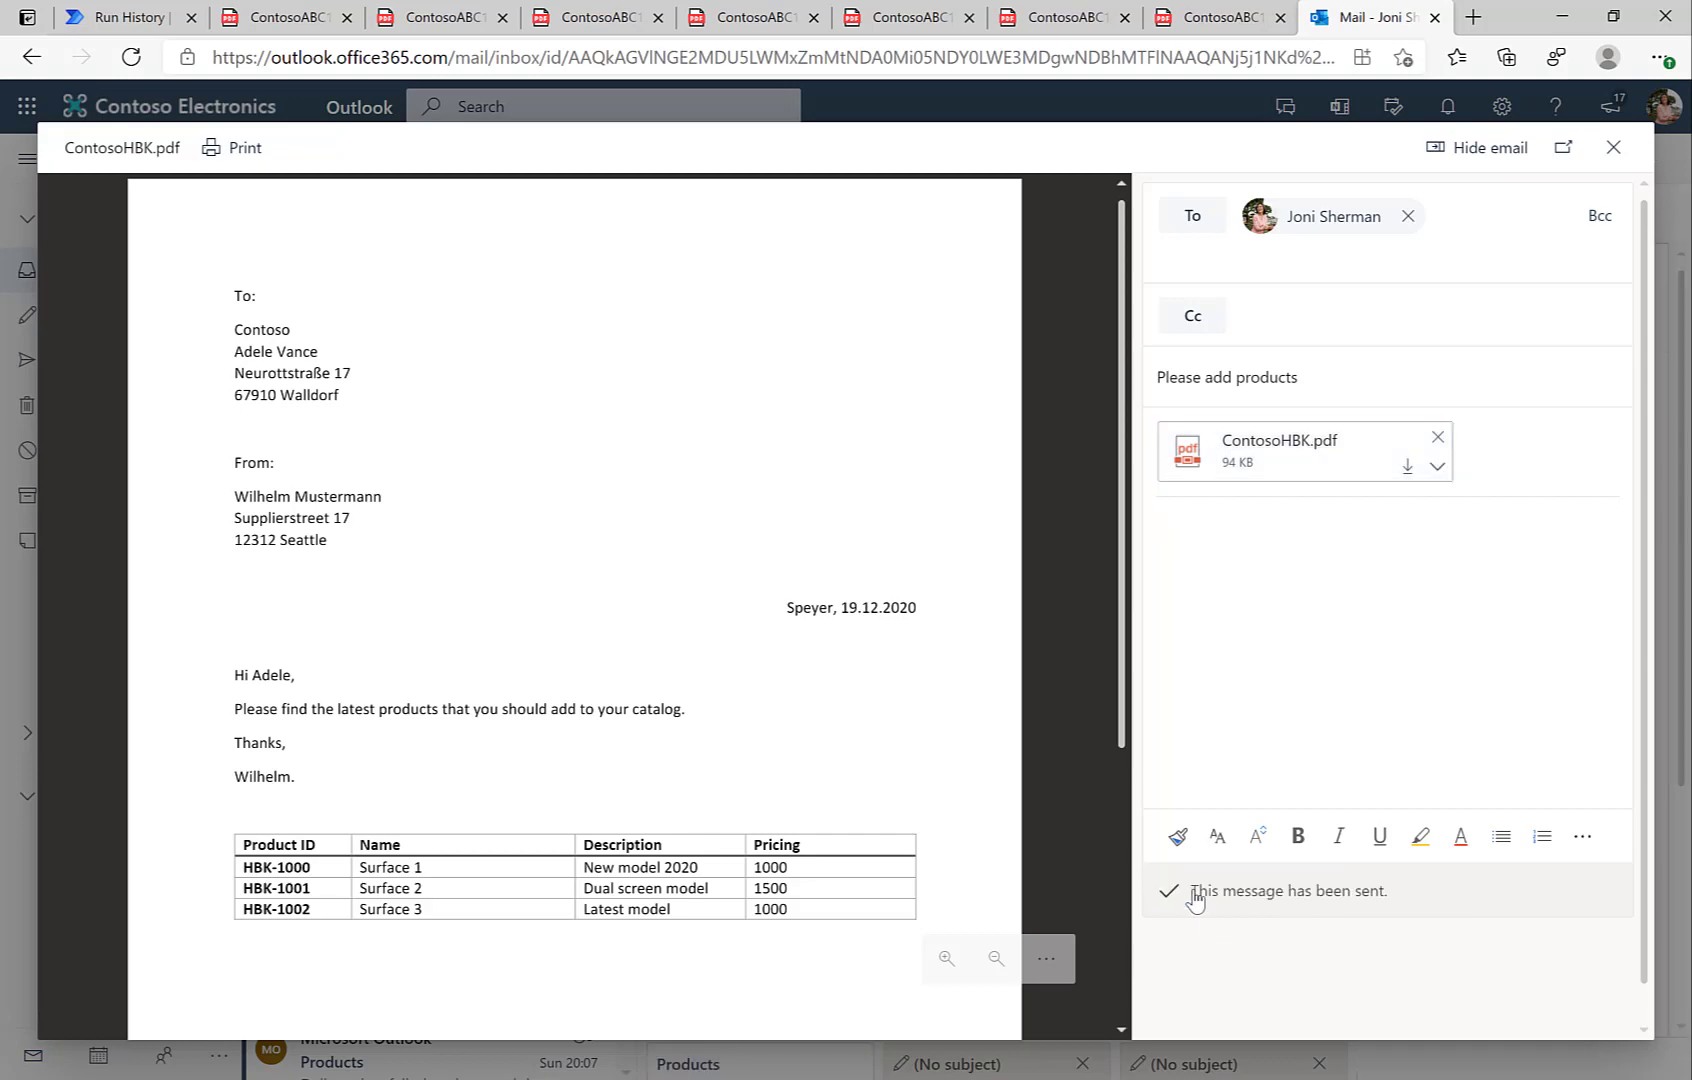
{"action": "key", "text": "Escape"}
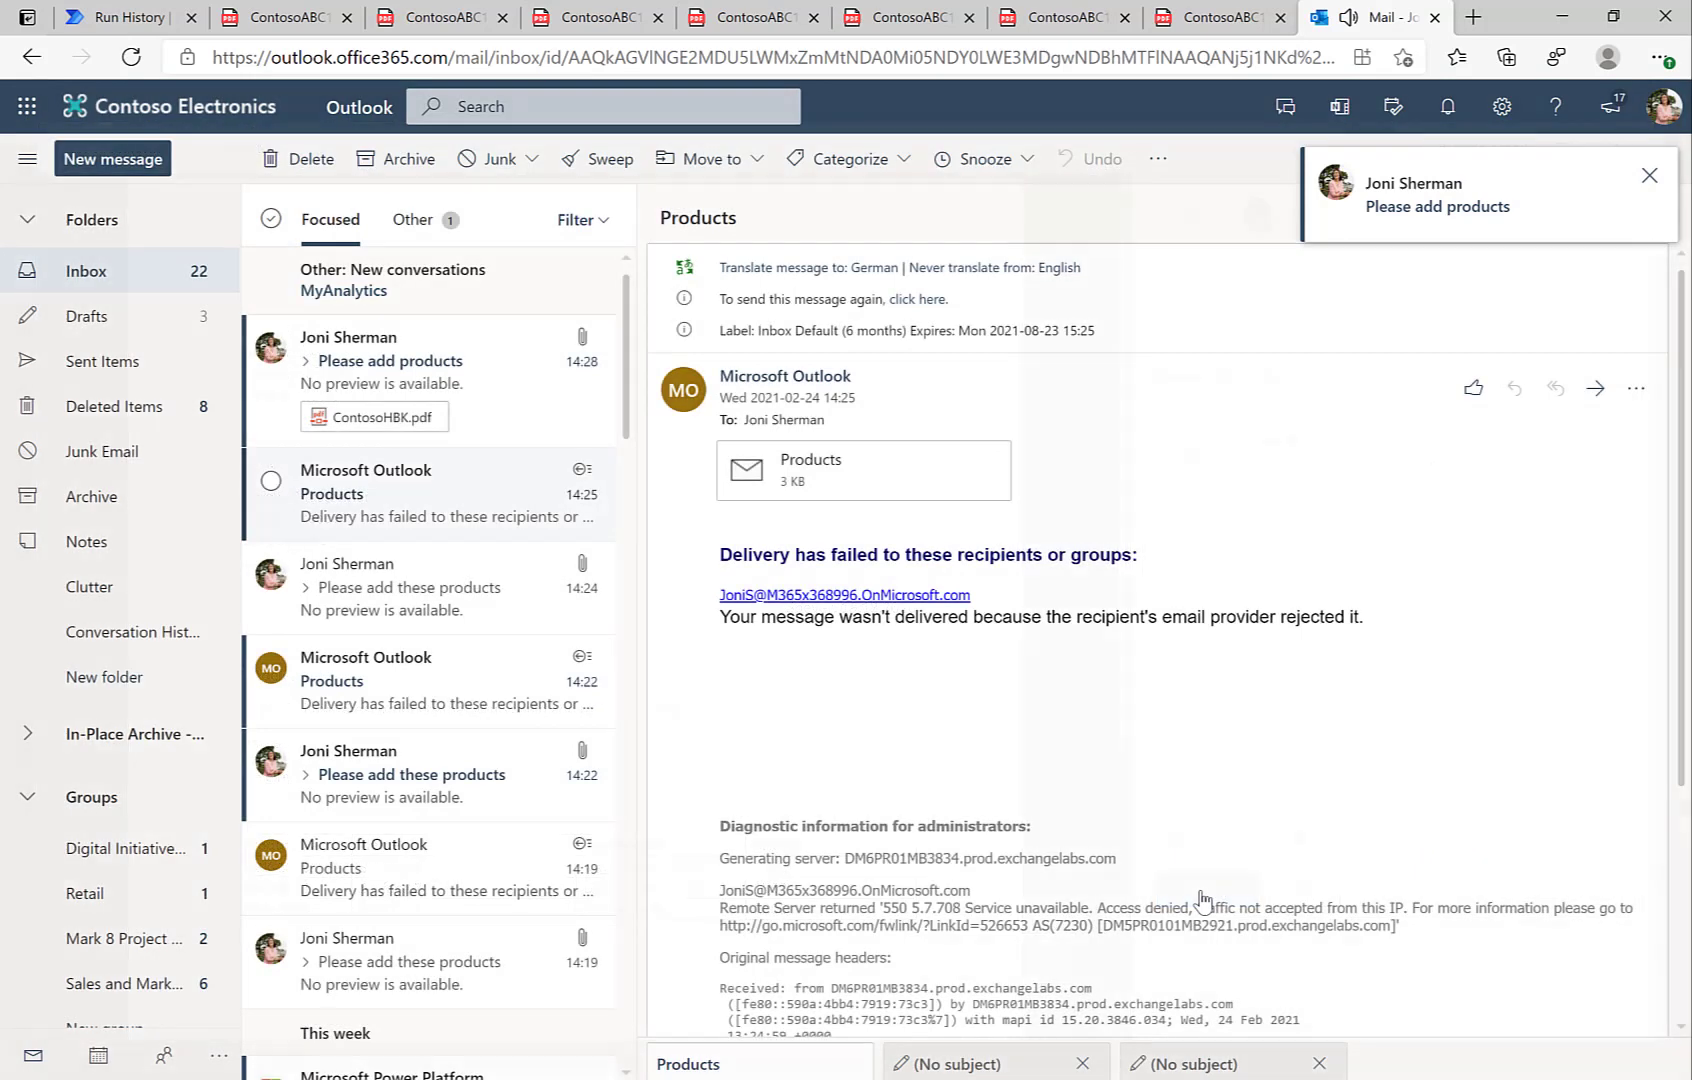
- Open the received 'Please add products' message with its ContosoHBK.pdf attachment
{"action": "left_click", "coordinate": [476, 390]}
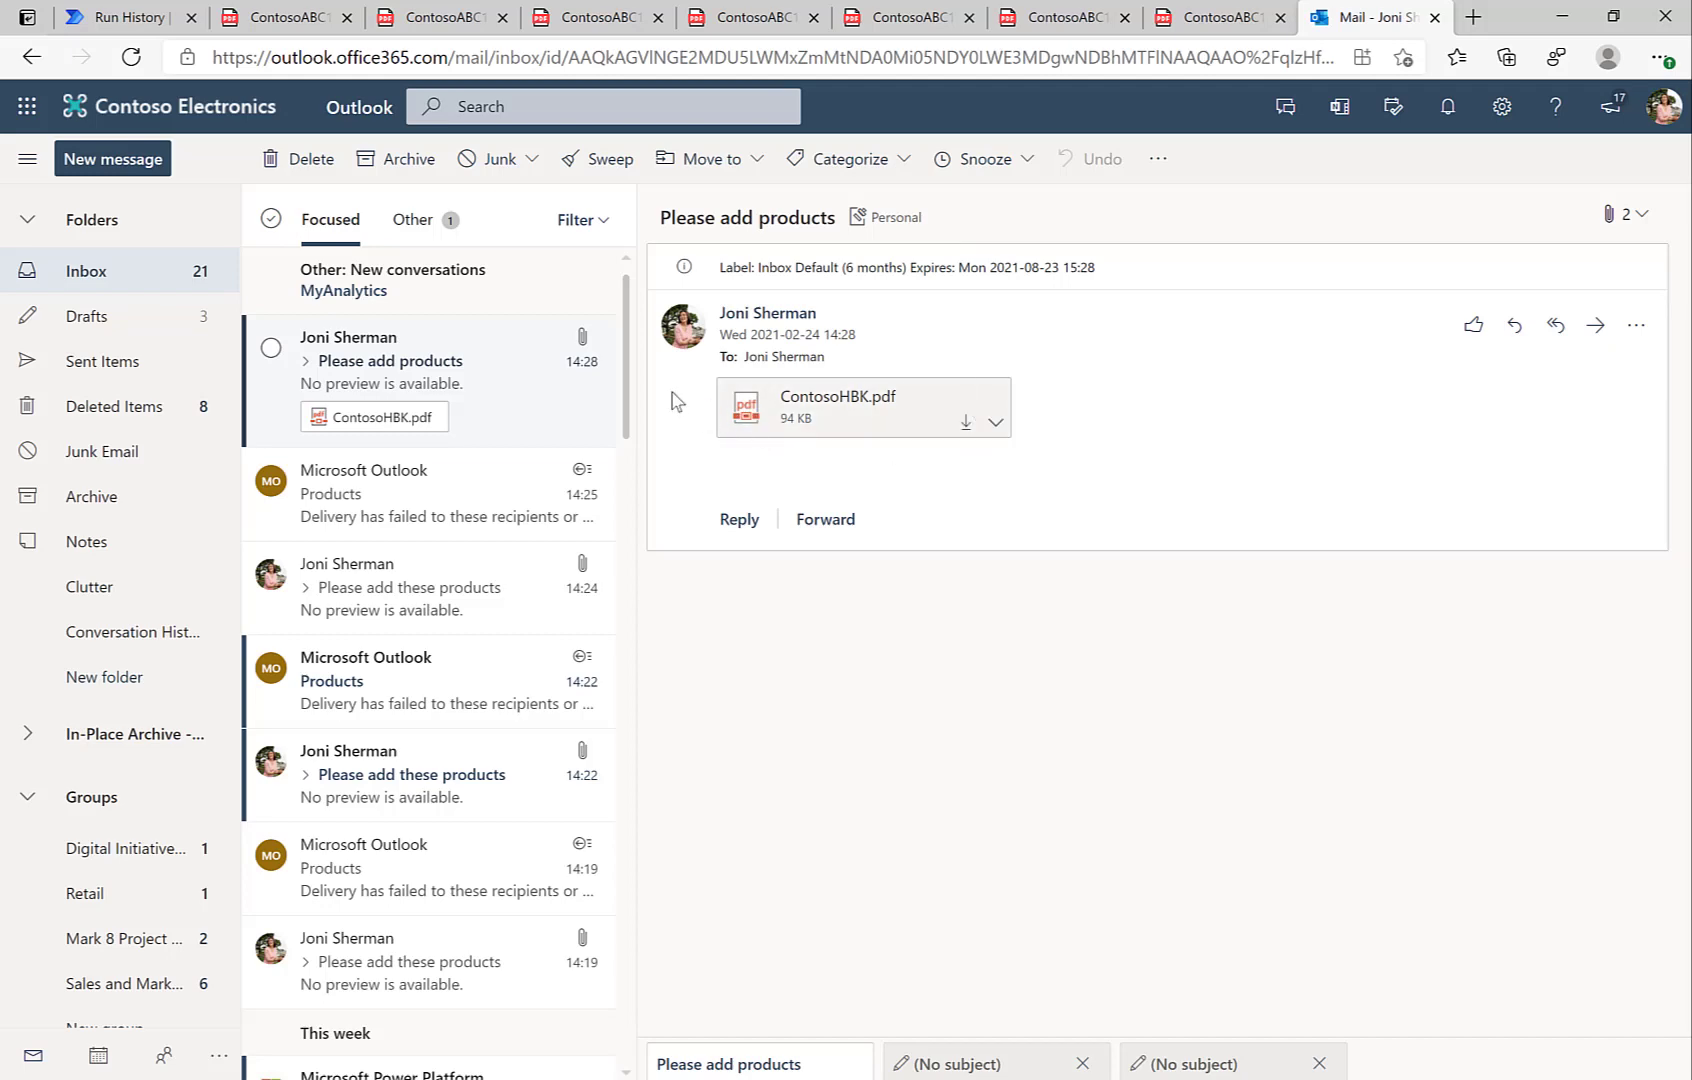
- Refresh the CreateSAPProductFromEmail run history and open the latest successful run
{"action": "left_click", "coordinate": [137, 22]}
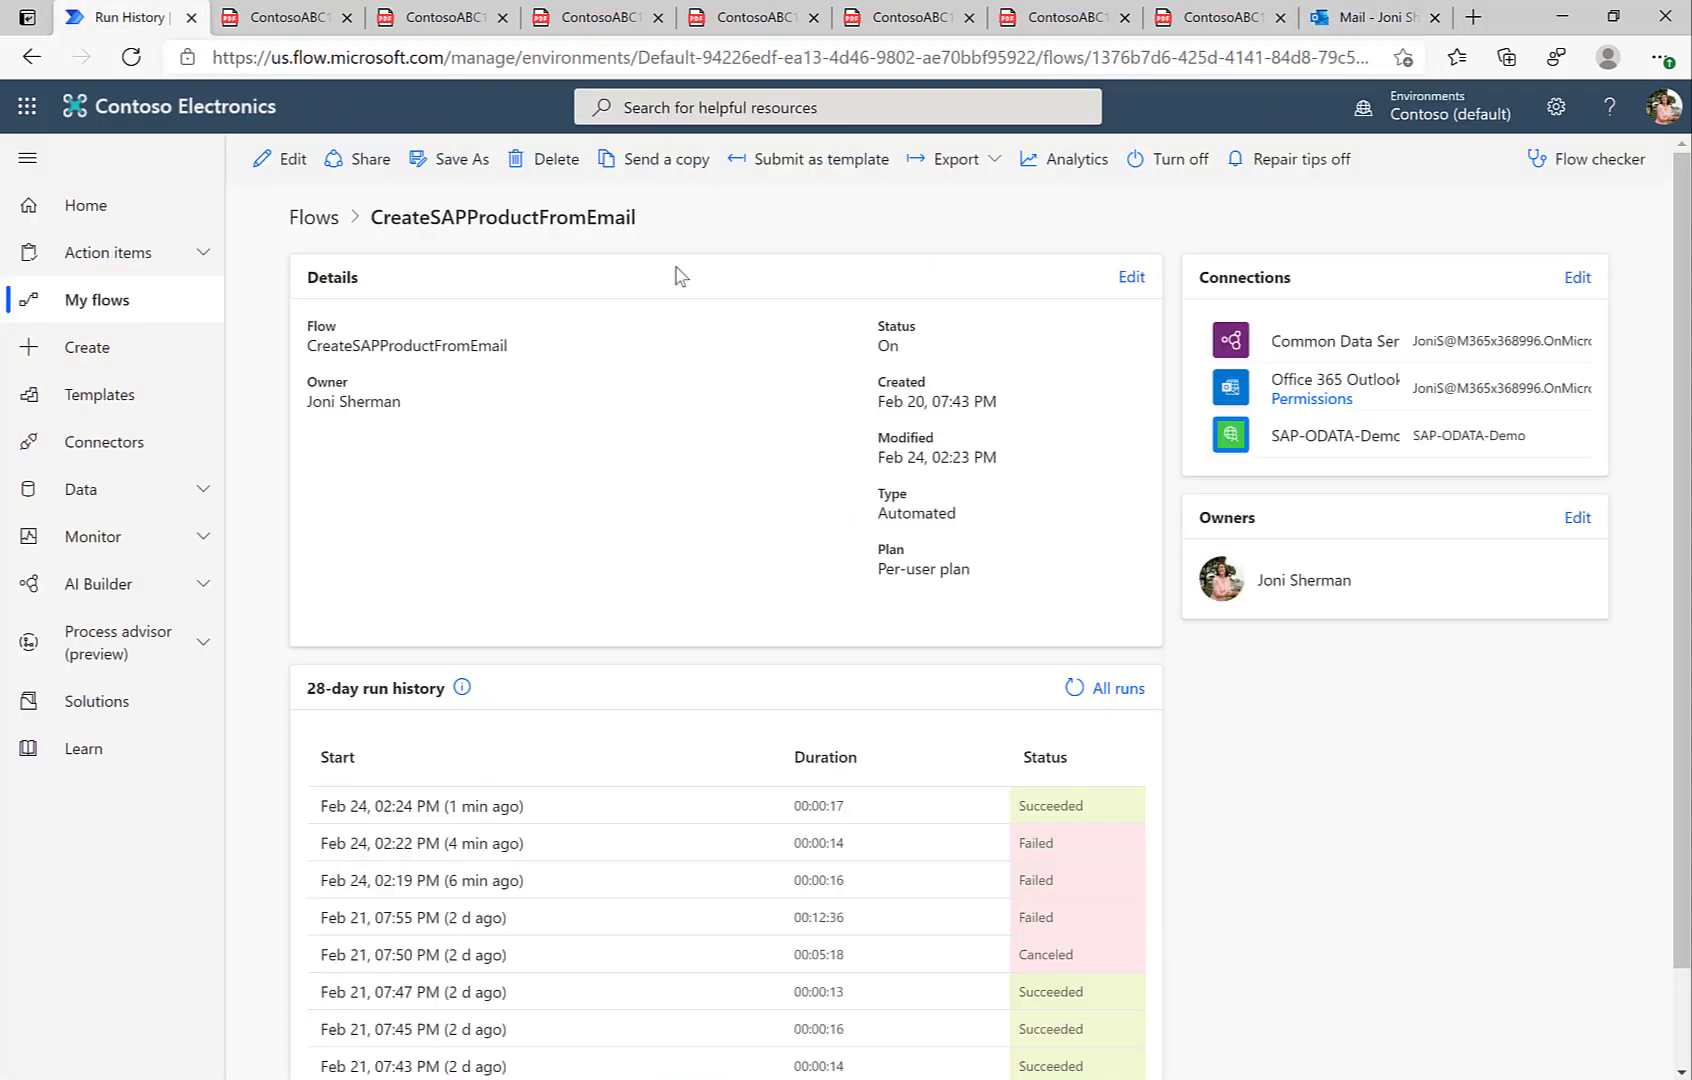
{"action": "left_click", "coordinate": [1075, 687]}
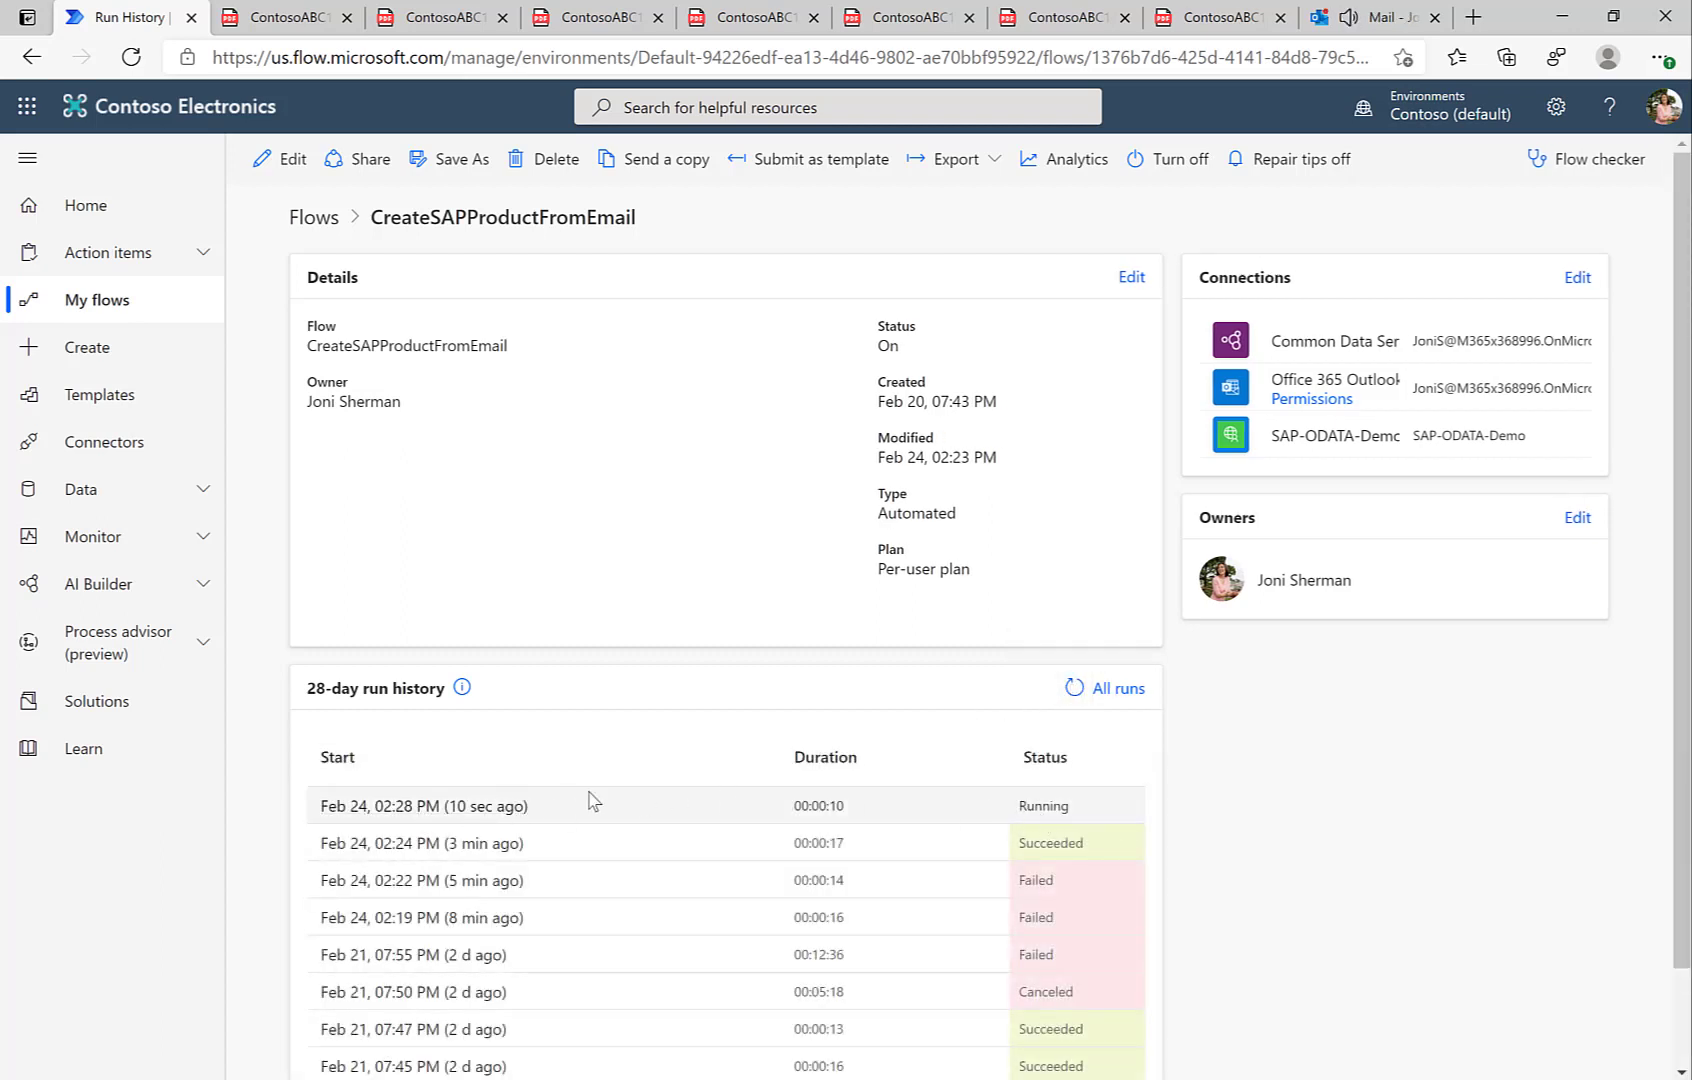
{"action": "left_click", "coordinate": [425, 808]}
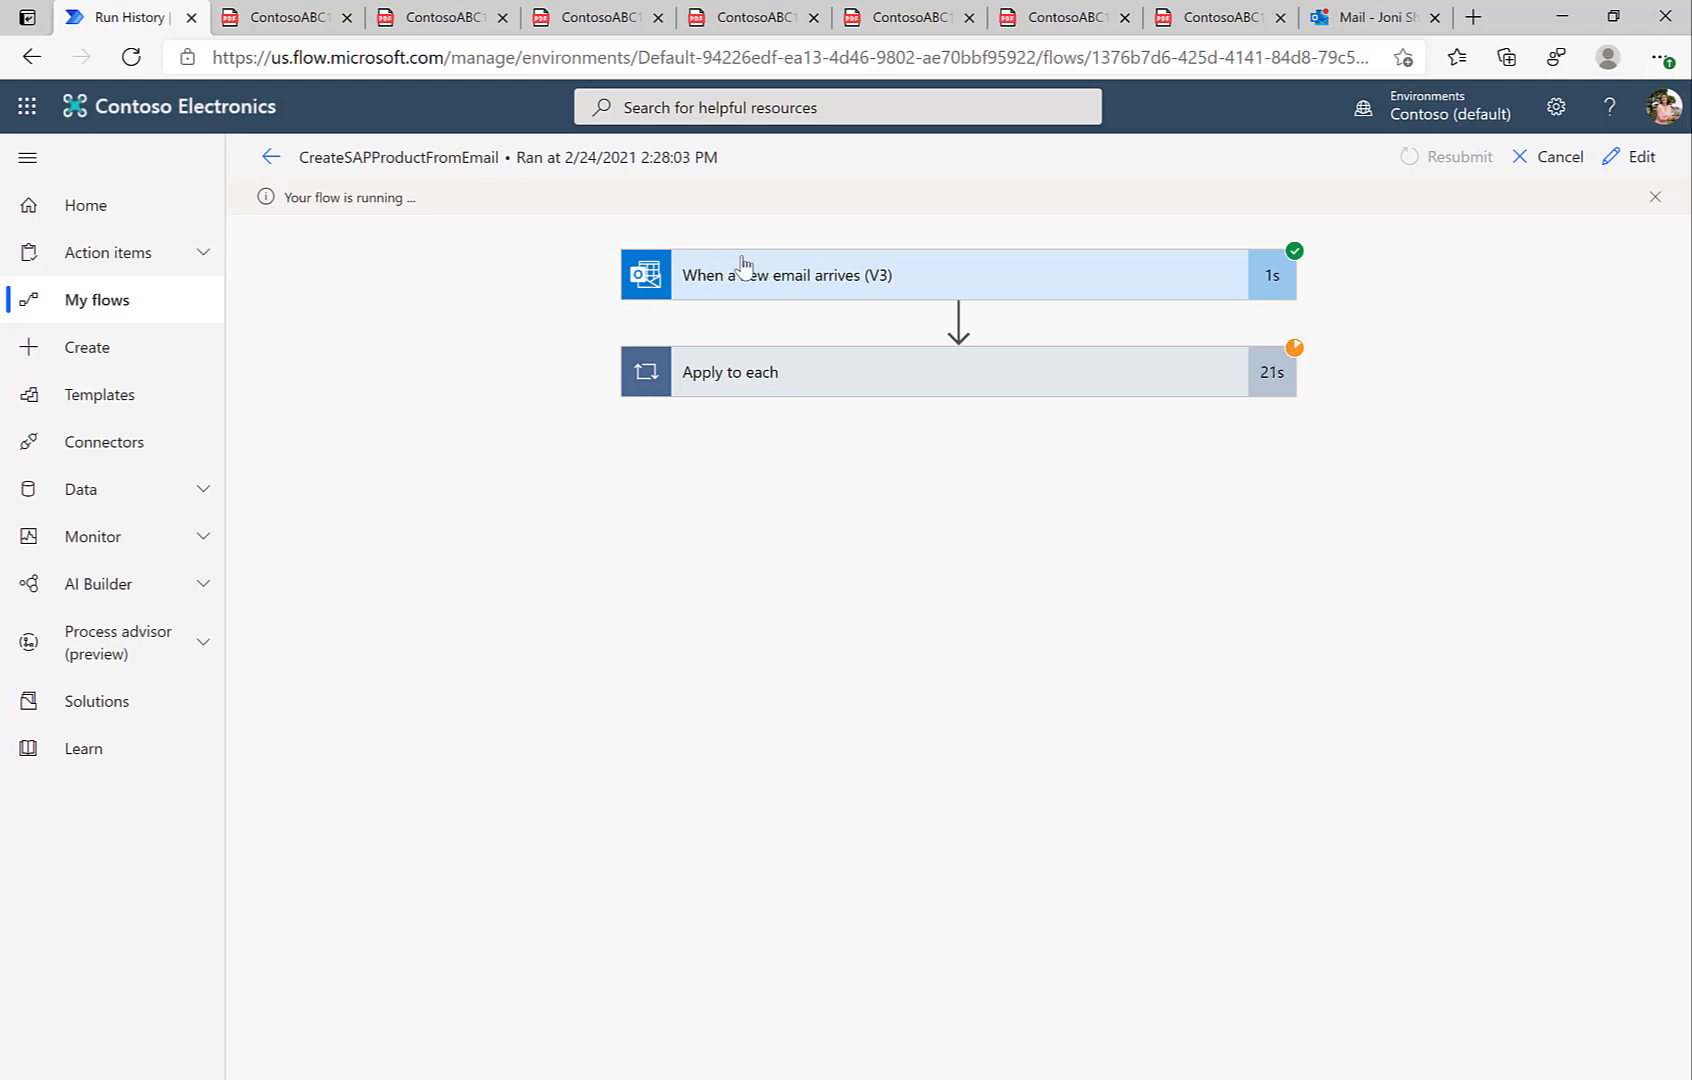
- Expand Apply to each and review the form-processing step's ProductExtraction inputs and outputs
{"action": "left_click", "coordinate": [752, 382]}
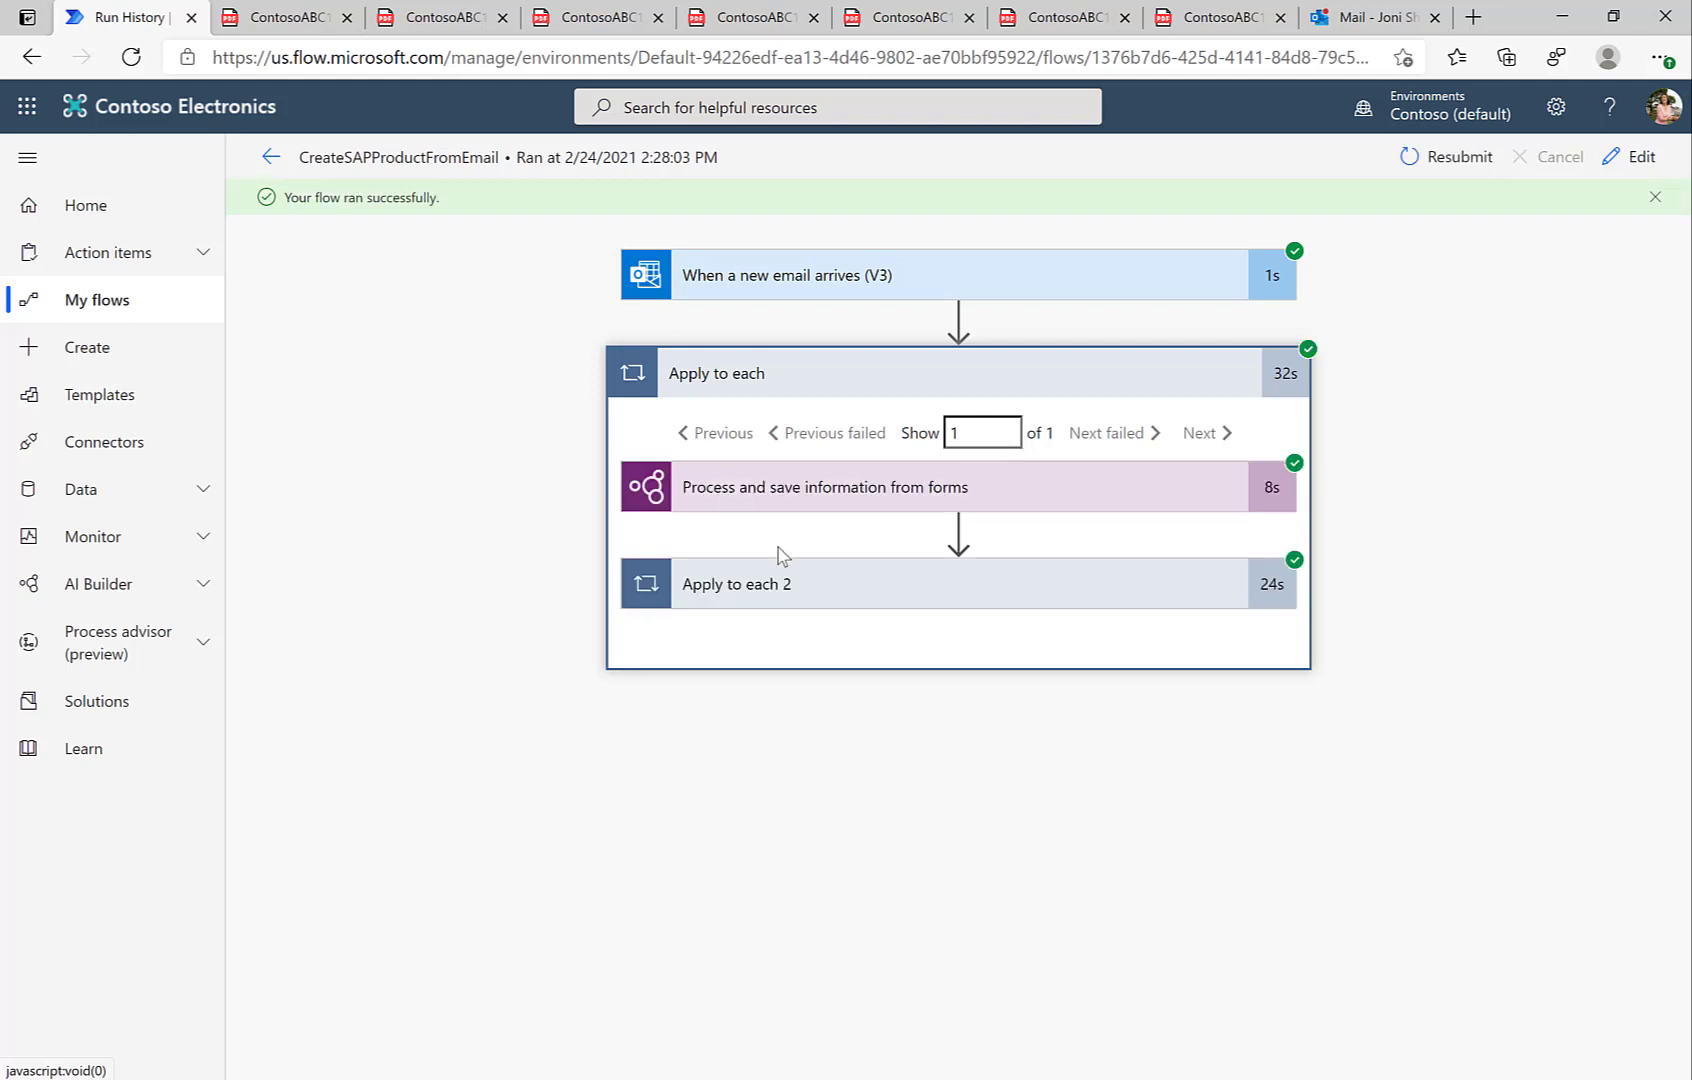
{"action": "left_click", "coordinate": [752, 511]}
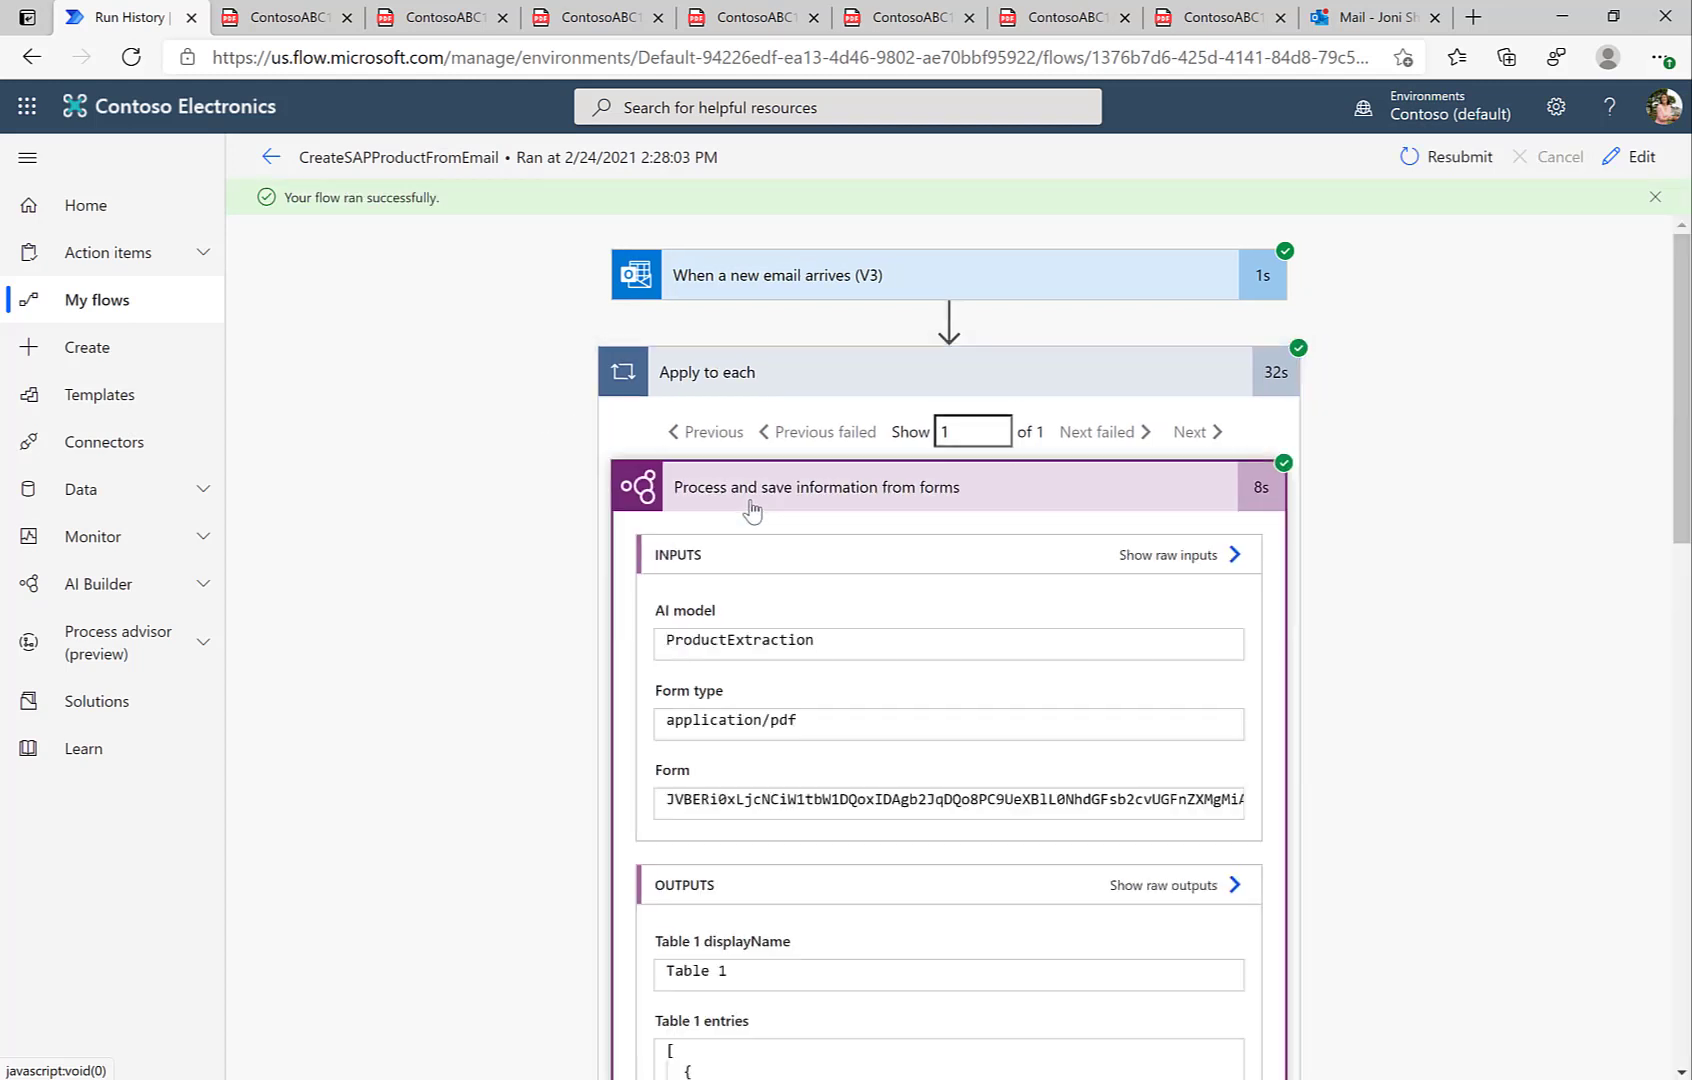
{"action": "scroll", "coordinate": [701, 744], "scroll_direction": "down", "scroll_amount": 2}
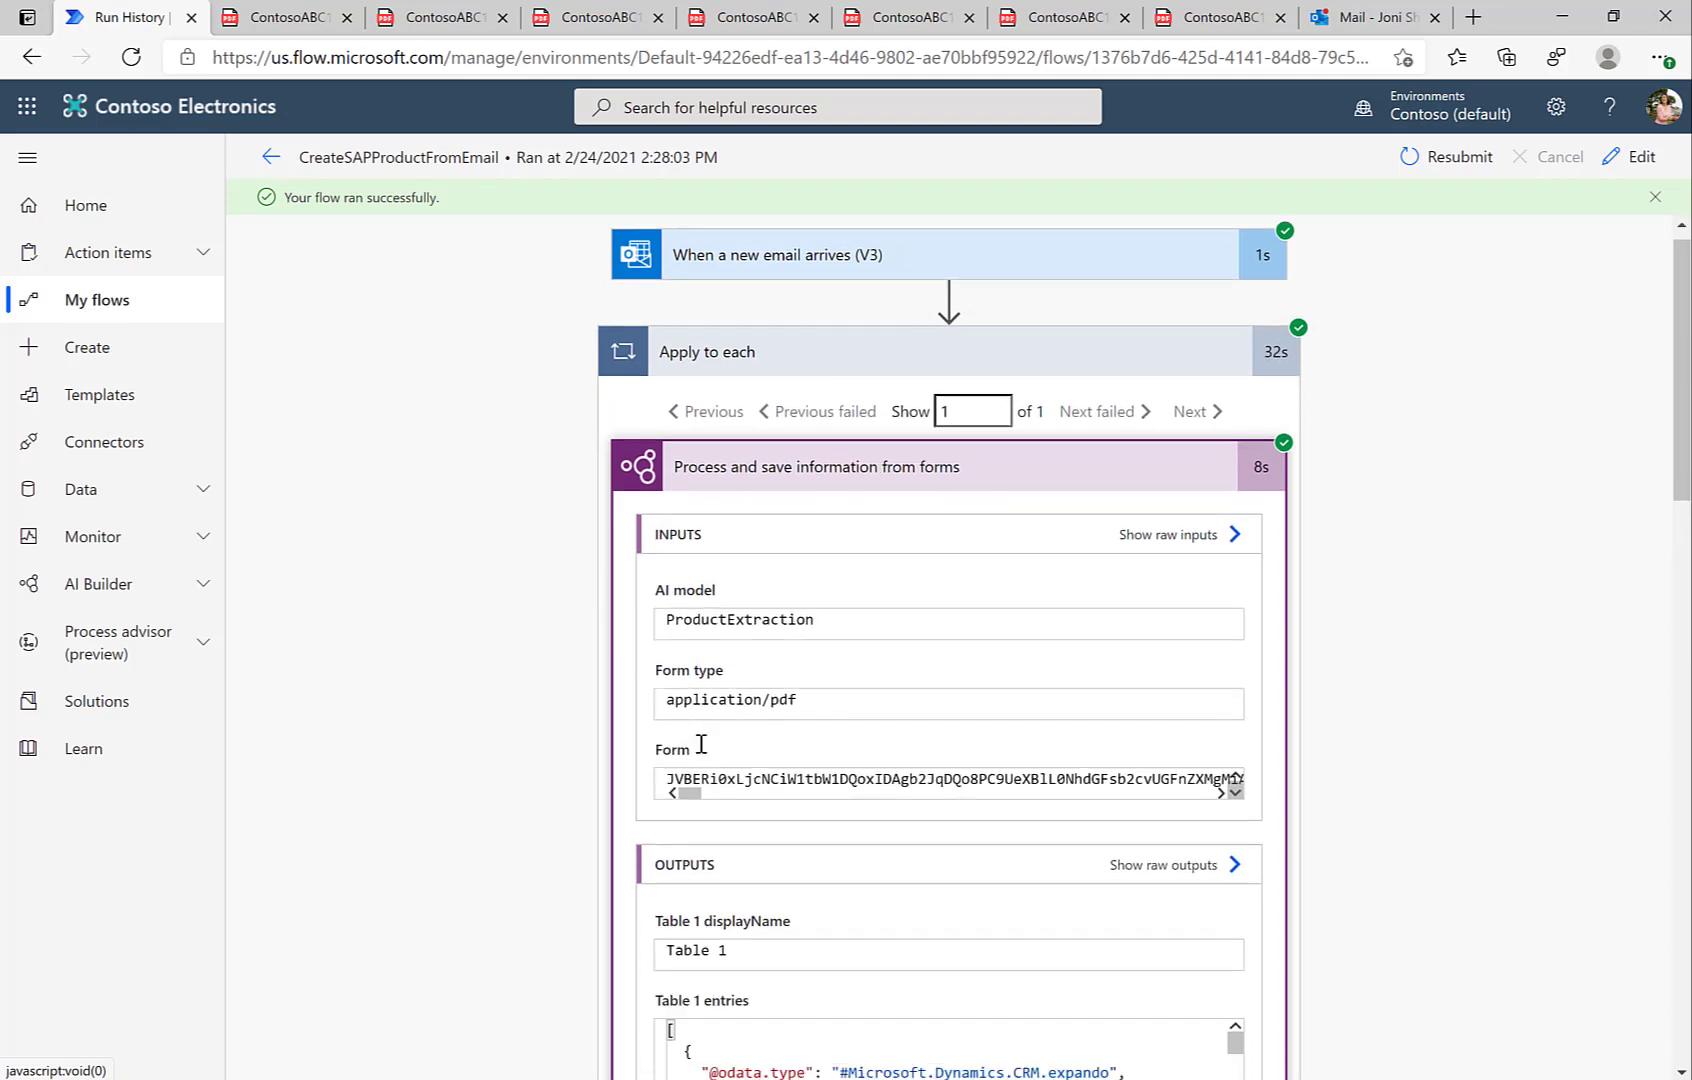
{"action": "scroll", "coordinate": [701, 744], "scroll_direction": "up", "scroll_amount": 2}
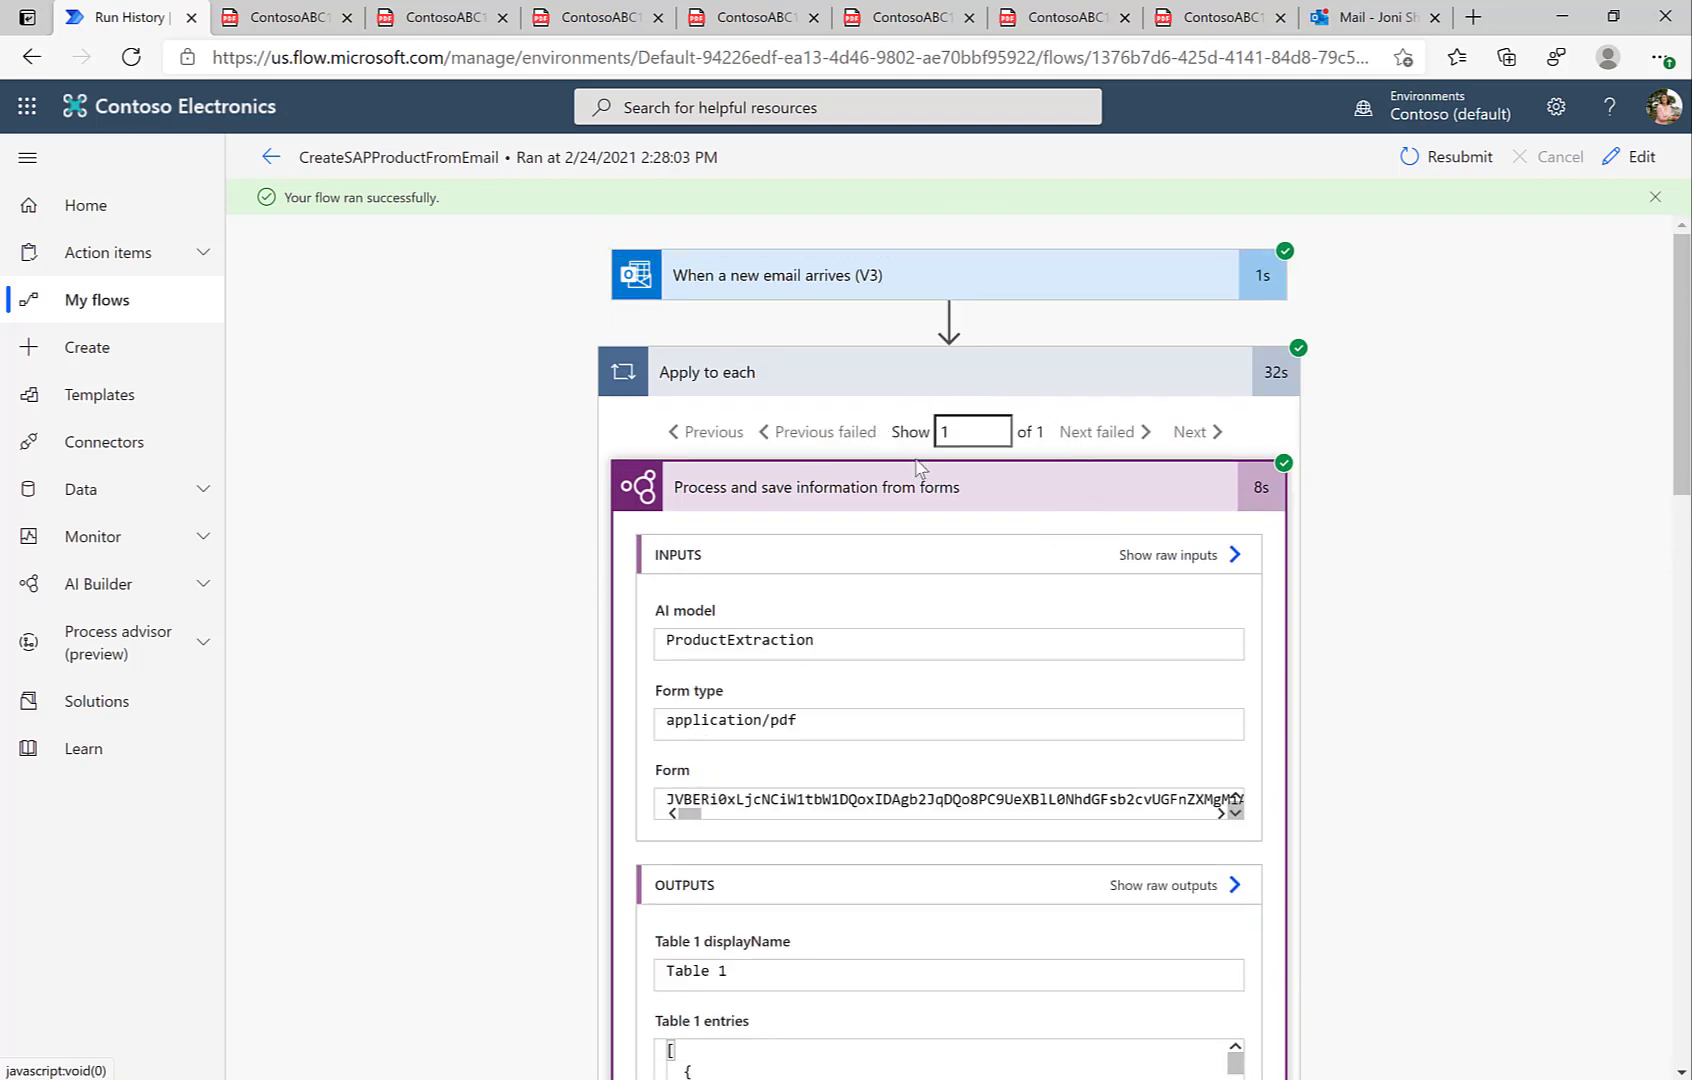
{"action": "left_click", "coordinate": [909, 490]}
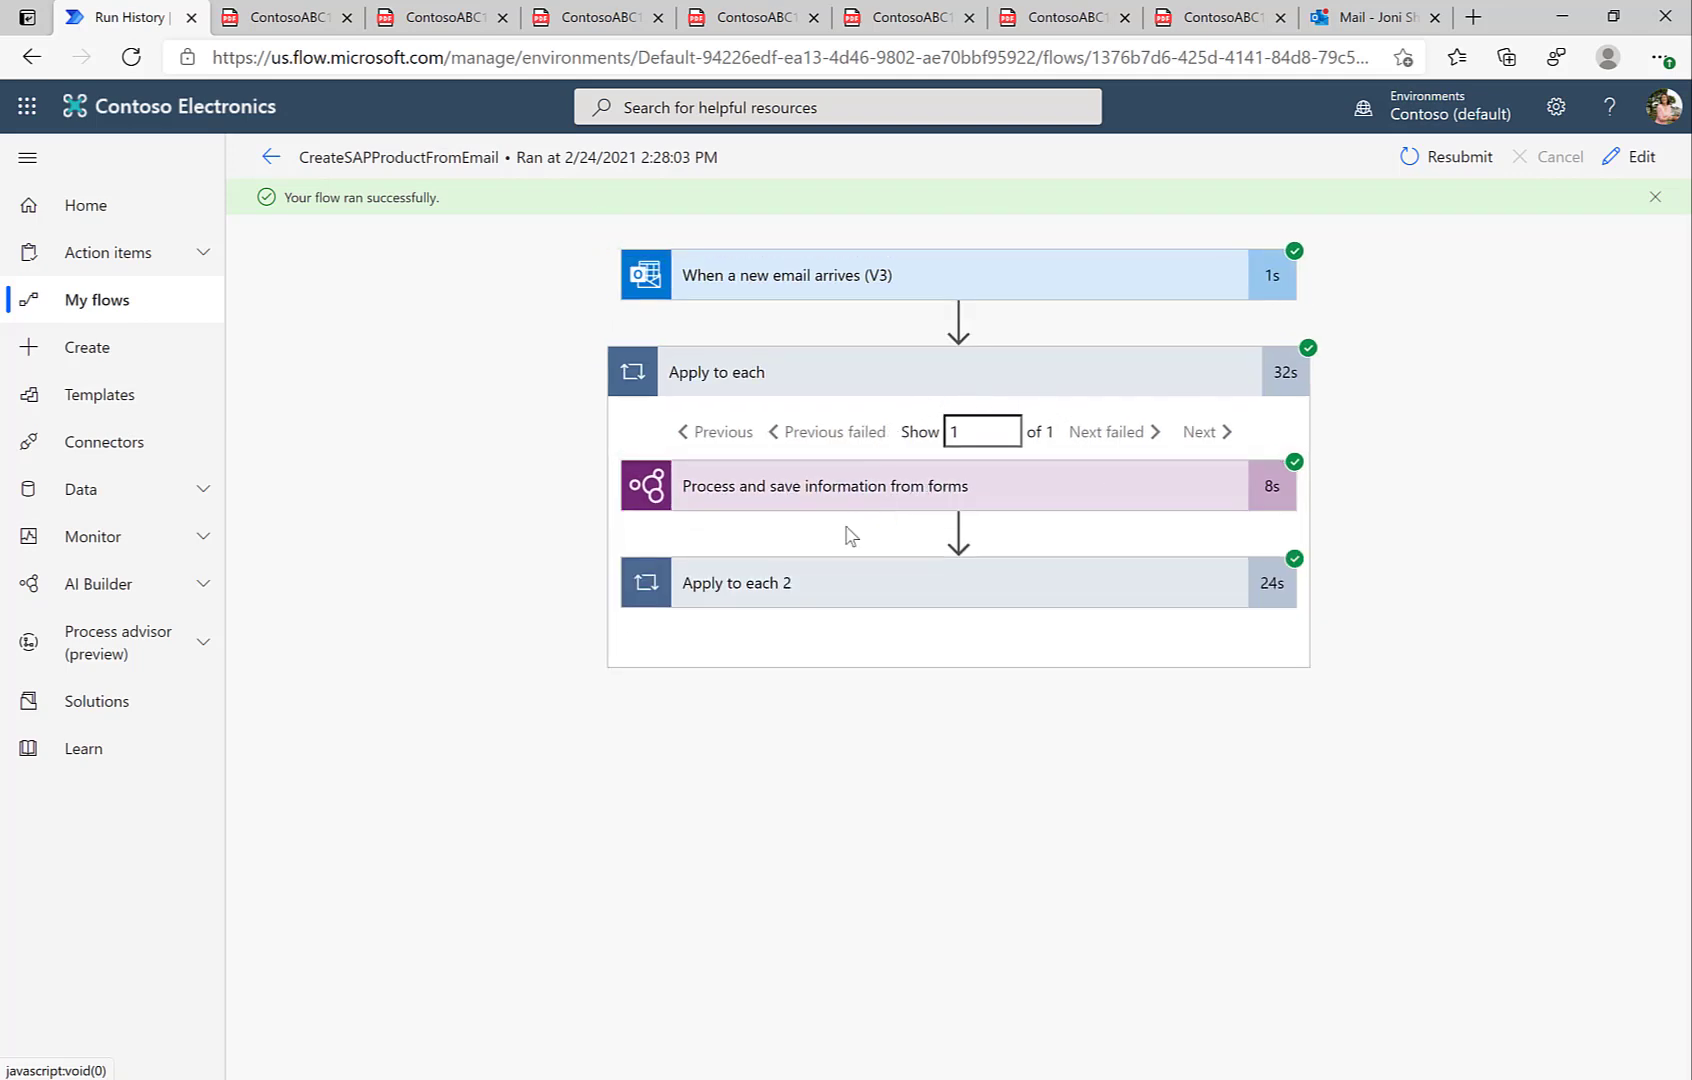
- Expand Apply to each 2 and step Send an email through iterations 2 and 3, spotting HBK-1002
{"action": "left_click", "coordinate": [806, 590]}
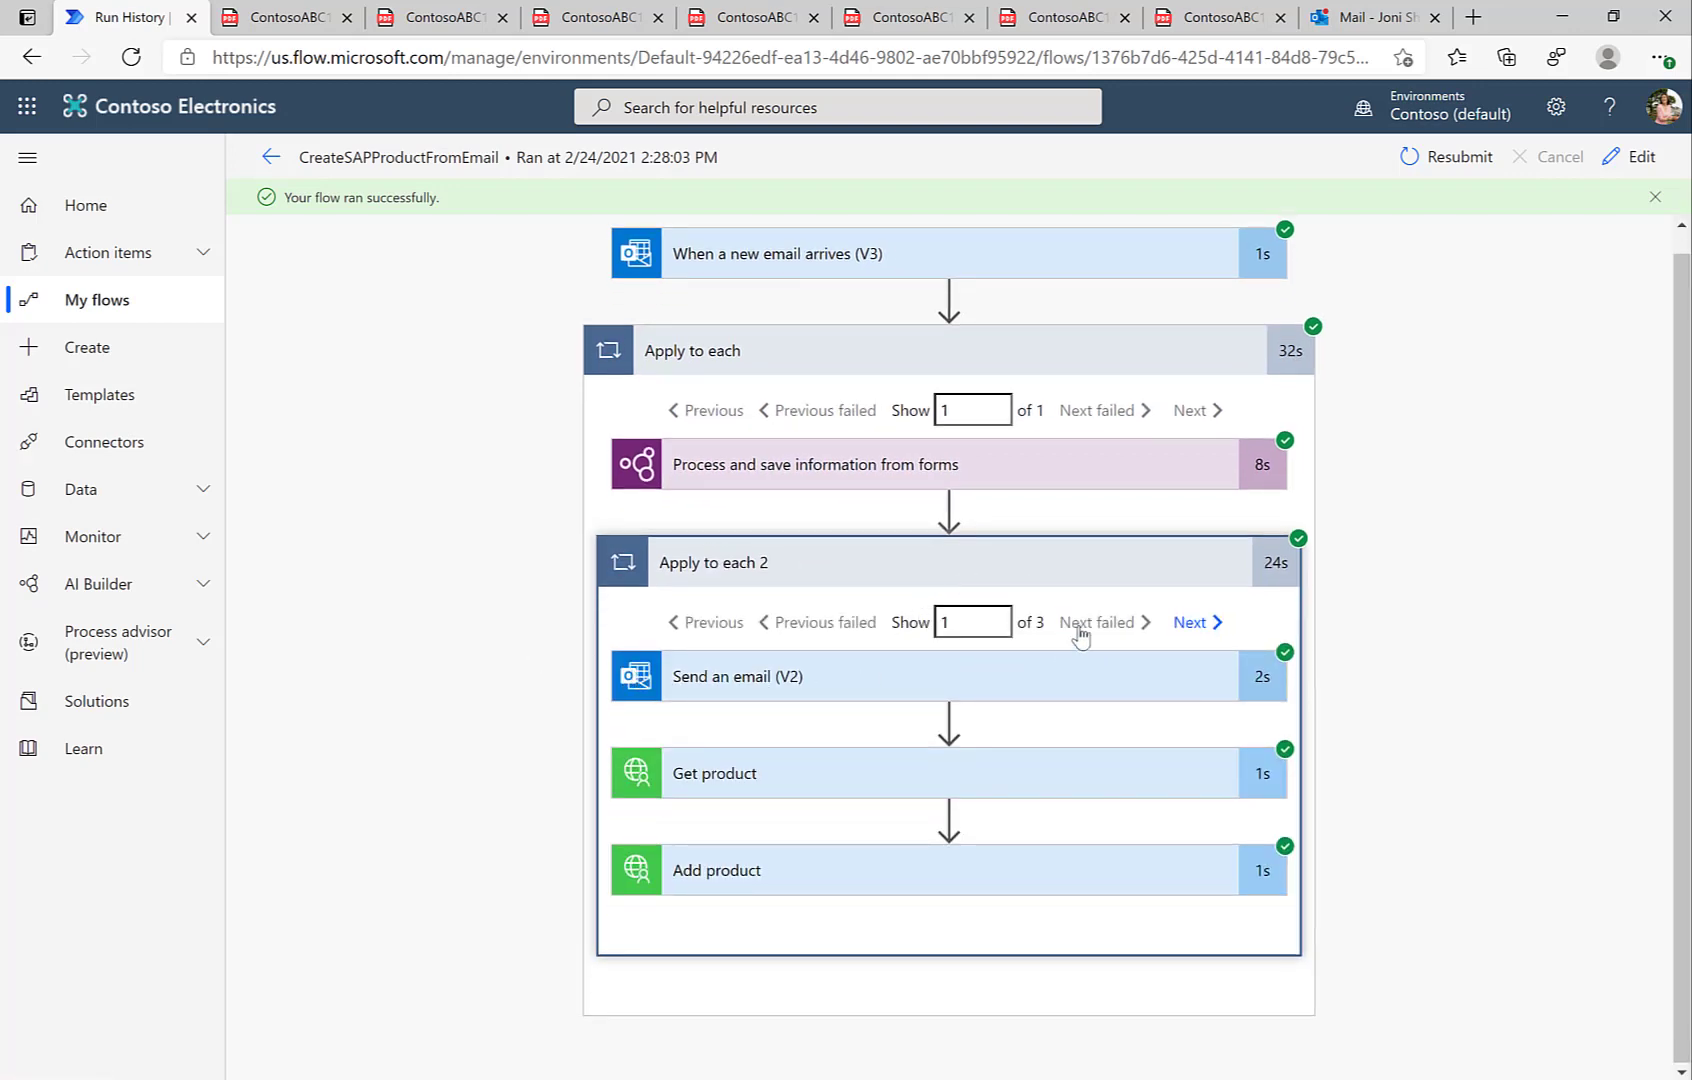
{"action": "left_click", "coordinate": [842, 678]}
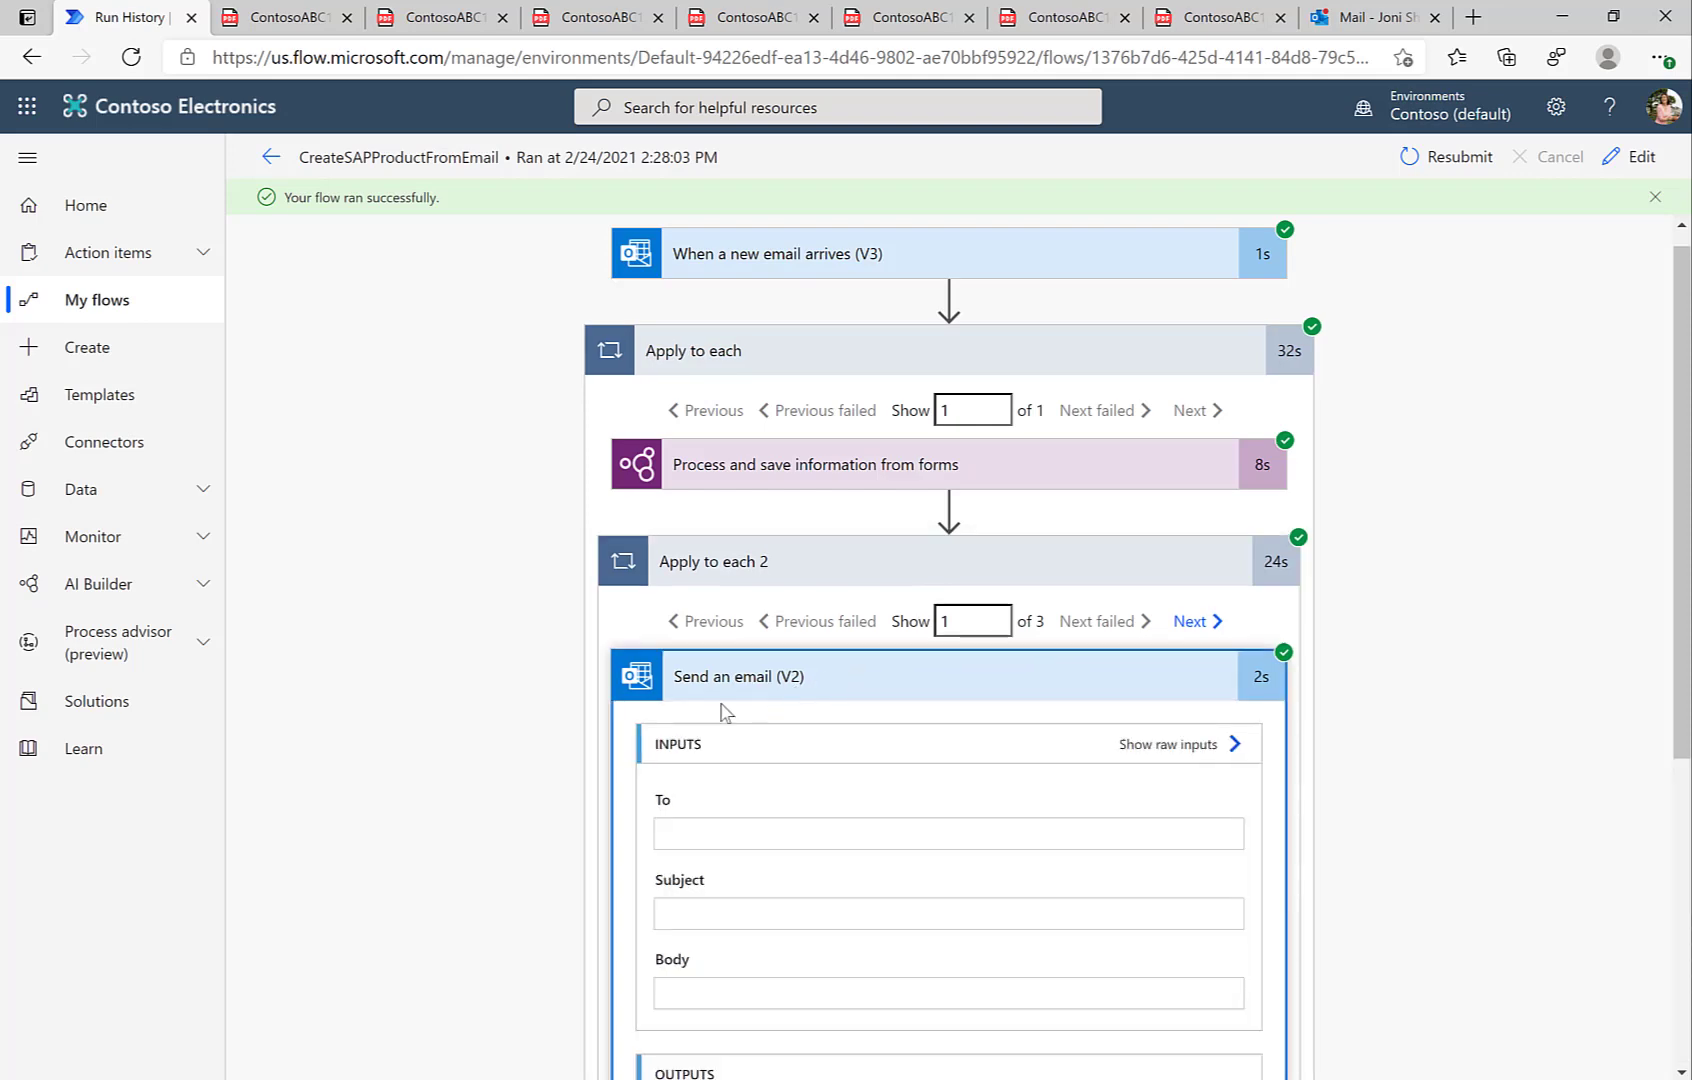
{"action": "scroll", "coordinate": [568, 760], "scroll_direction": "down", "scroll_amount": 3}
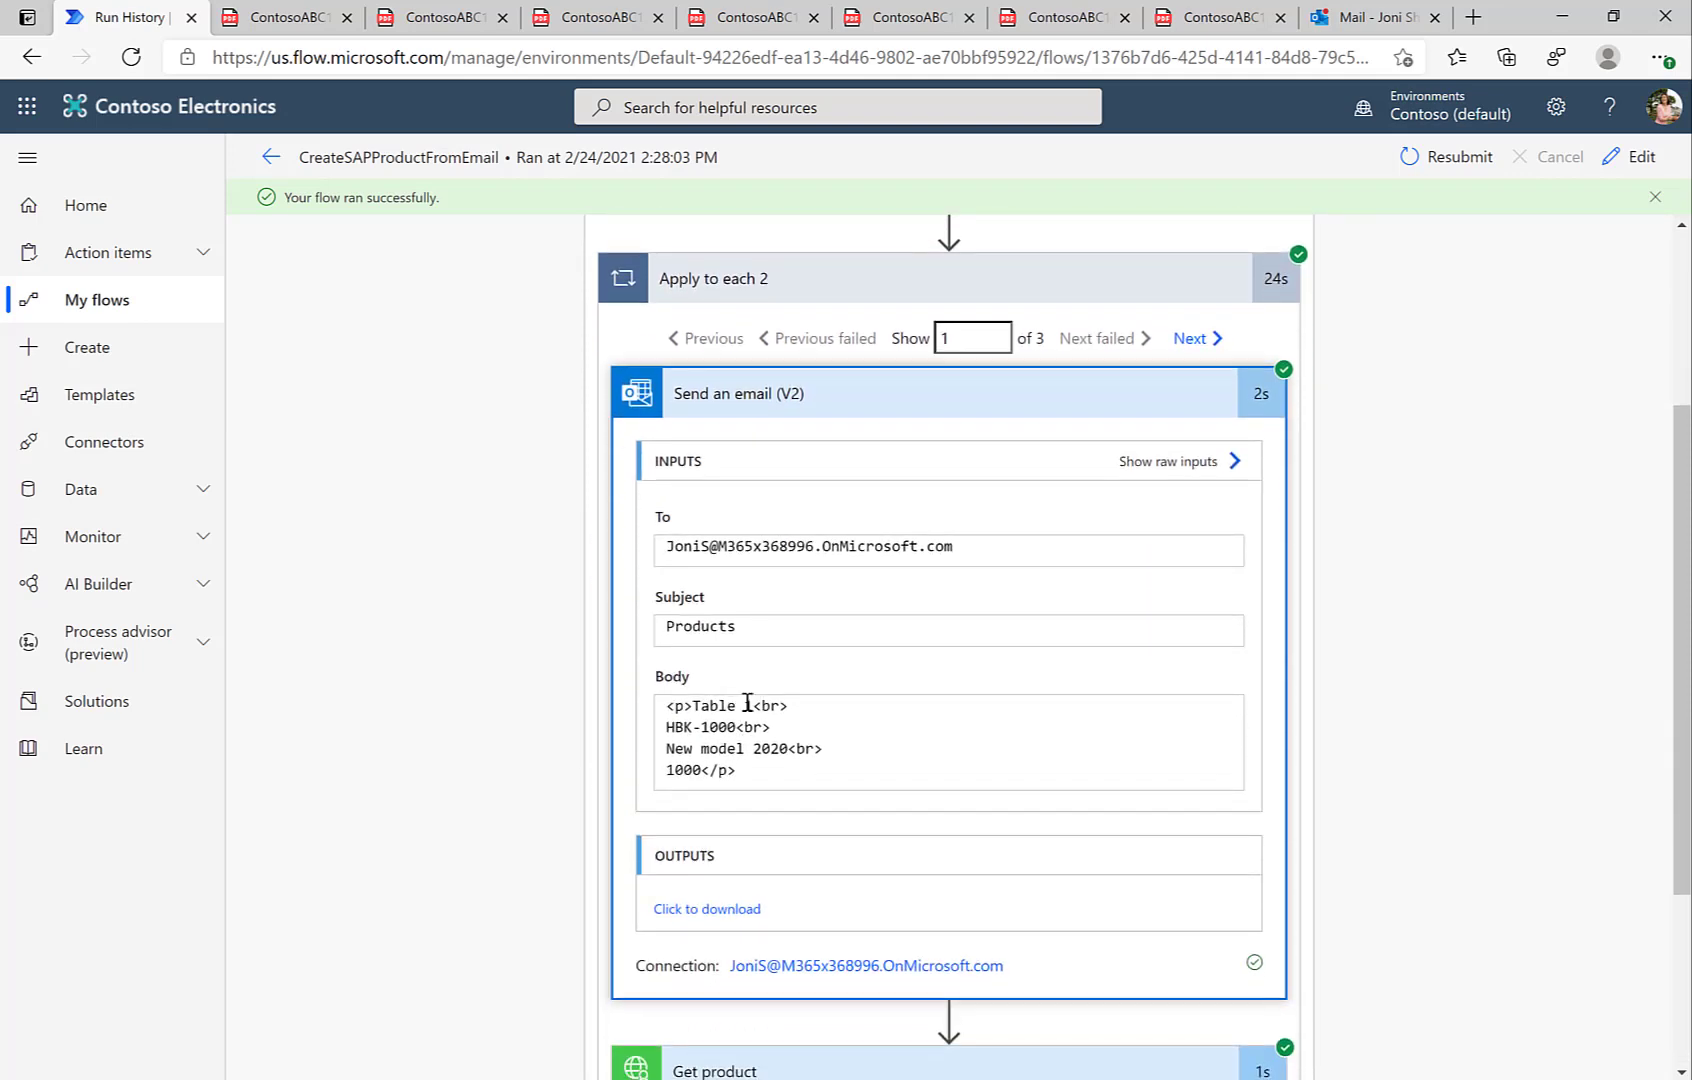
{"action": "left_click", "coordinate": [1192, 339]}
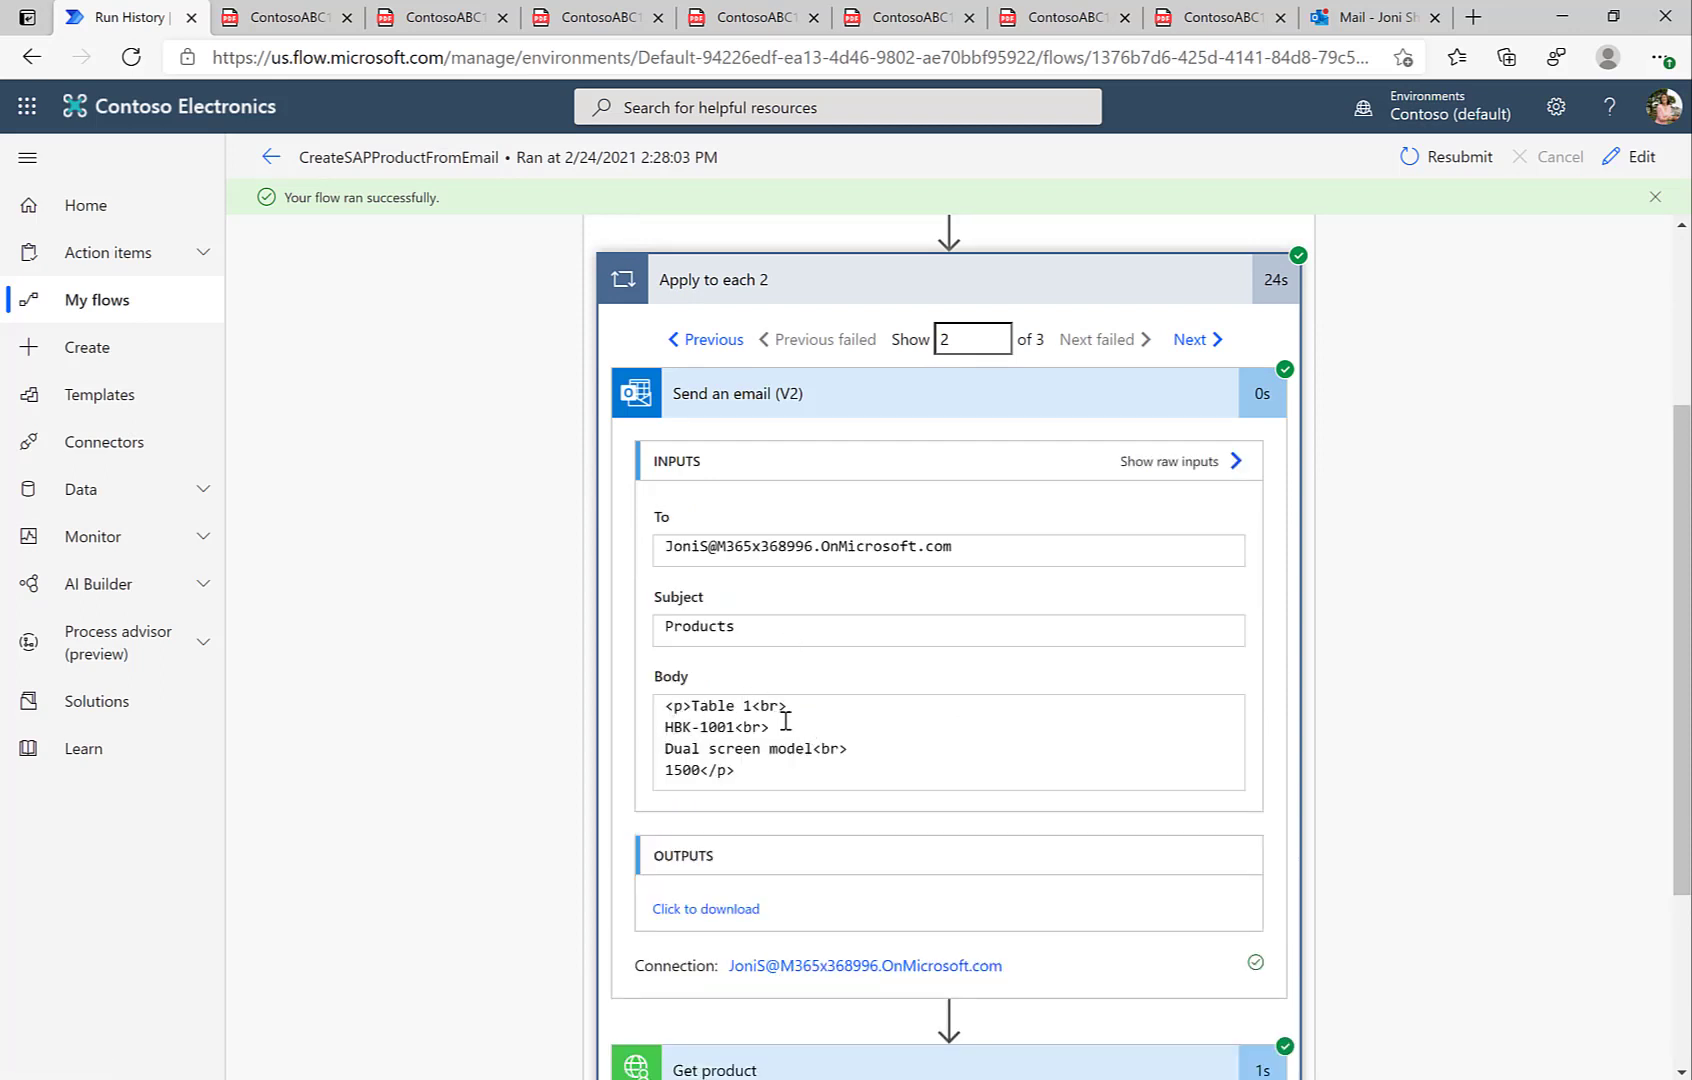
{"action": "left_click", "coordinate": [1191, 339]}
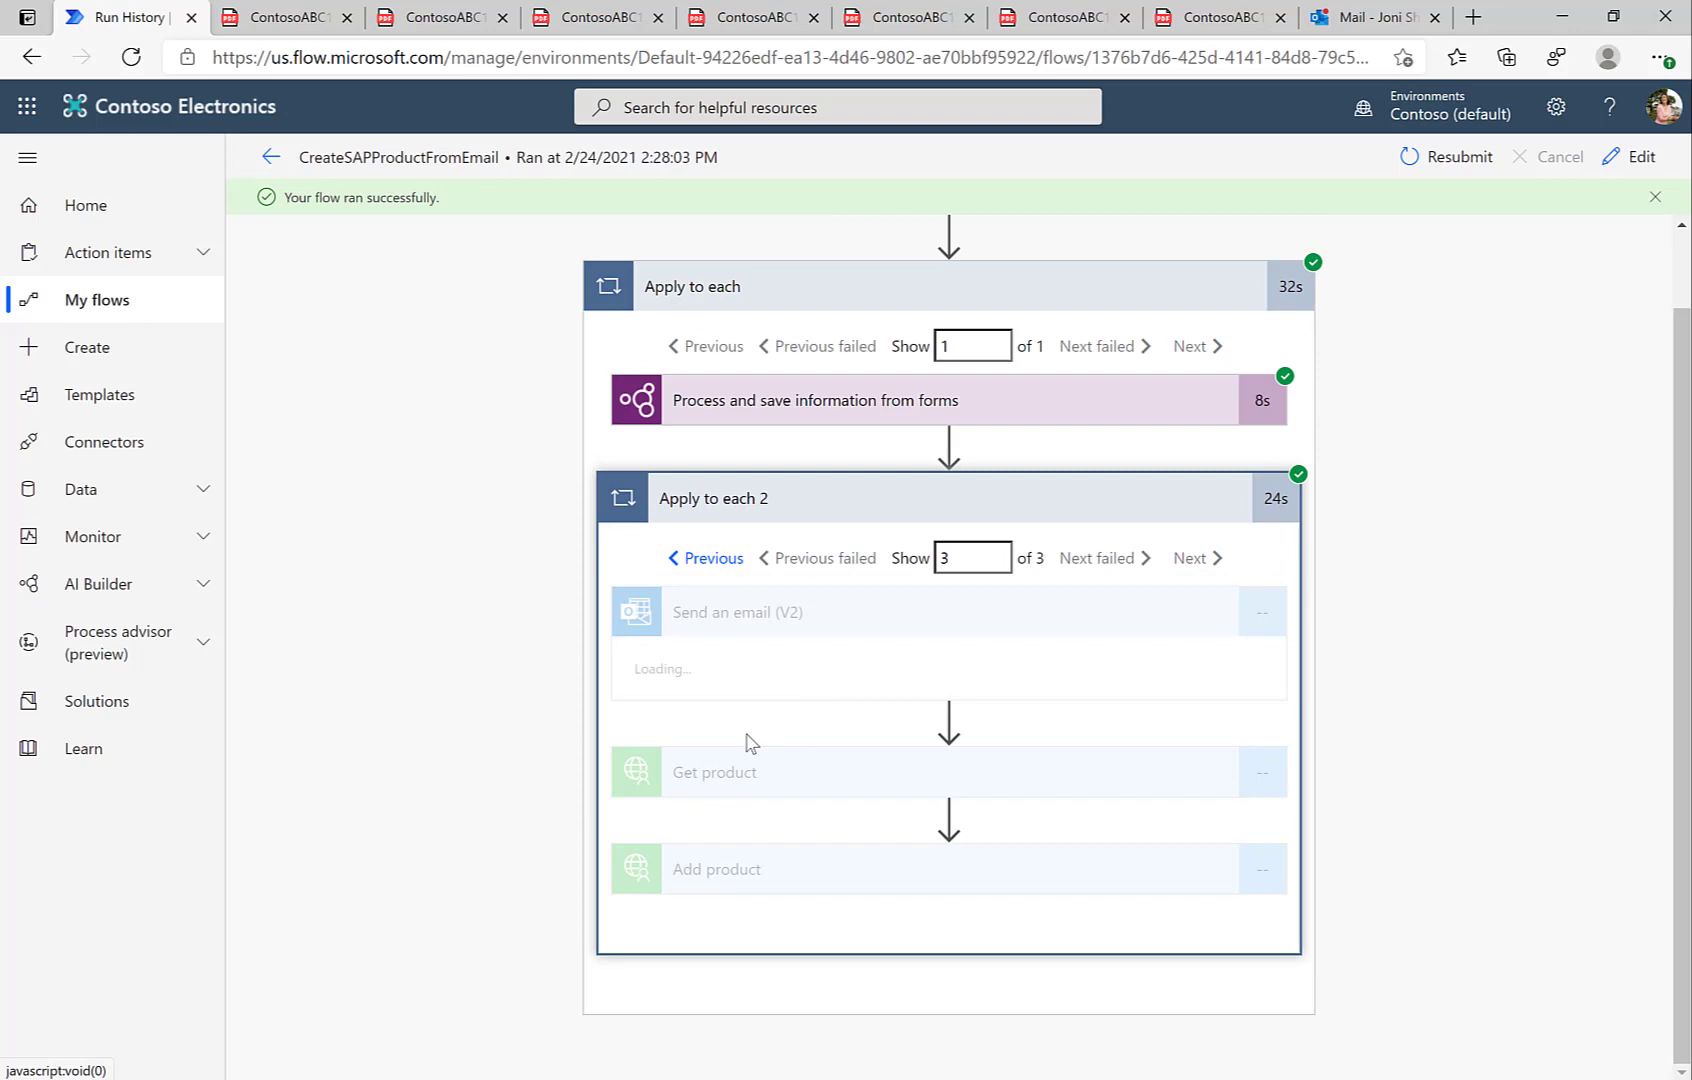
{"action": "left_click_drag", "start_coordinate": [697, 728], "coordinate": [772, 727]}
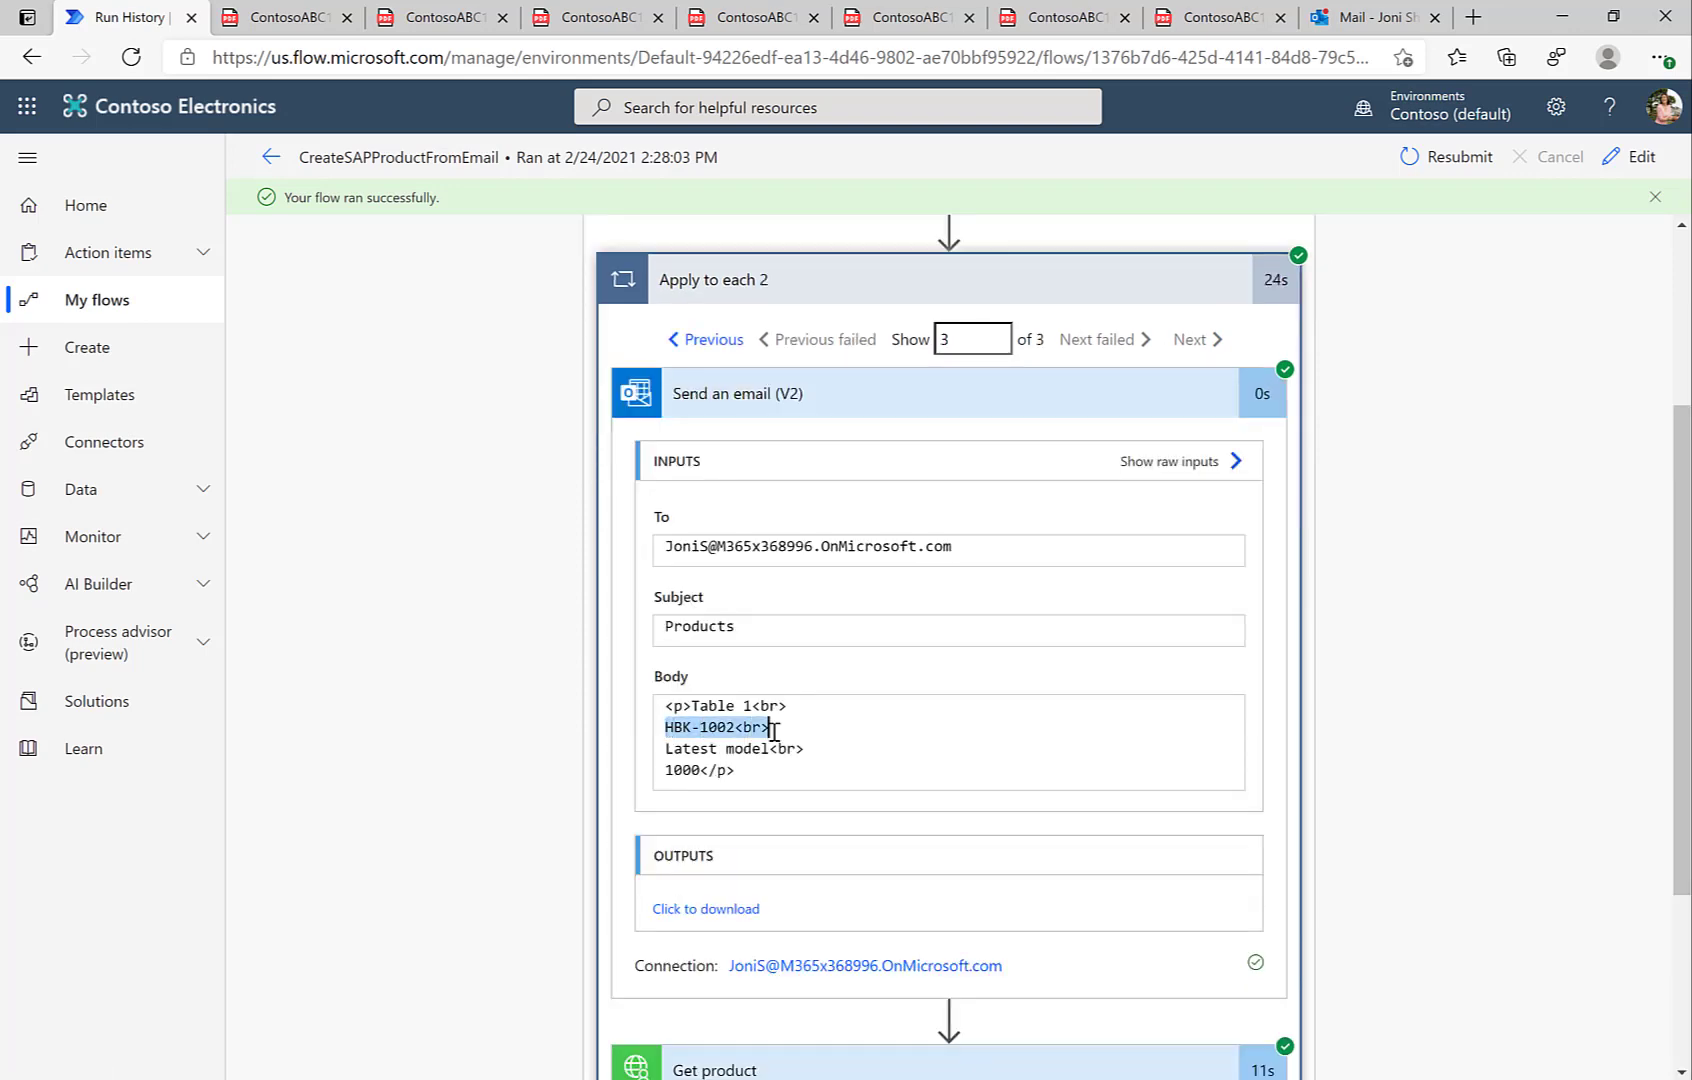
- Return to iteration 1 of 3 and show Get product's inputs (id HT-2000, x-csrf-token fetch)
{"action": "left_click", "coordinate": [706, 340]}
{"action": "left_click", "coordinate": [710, 350]}
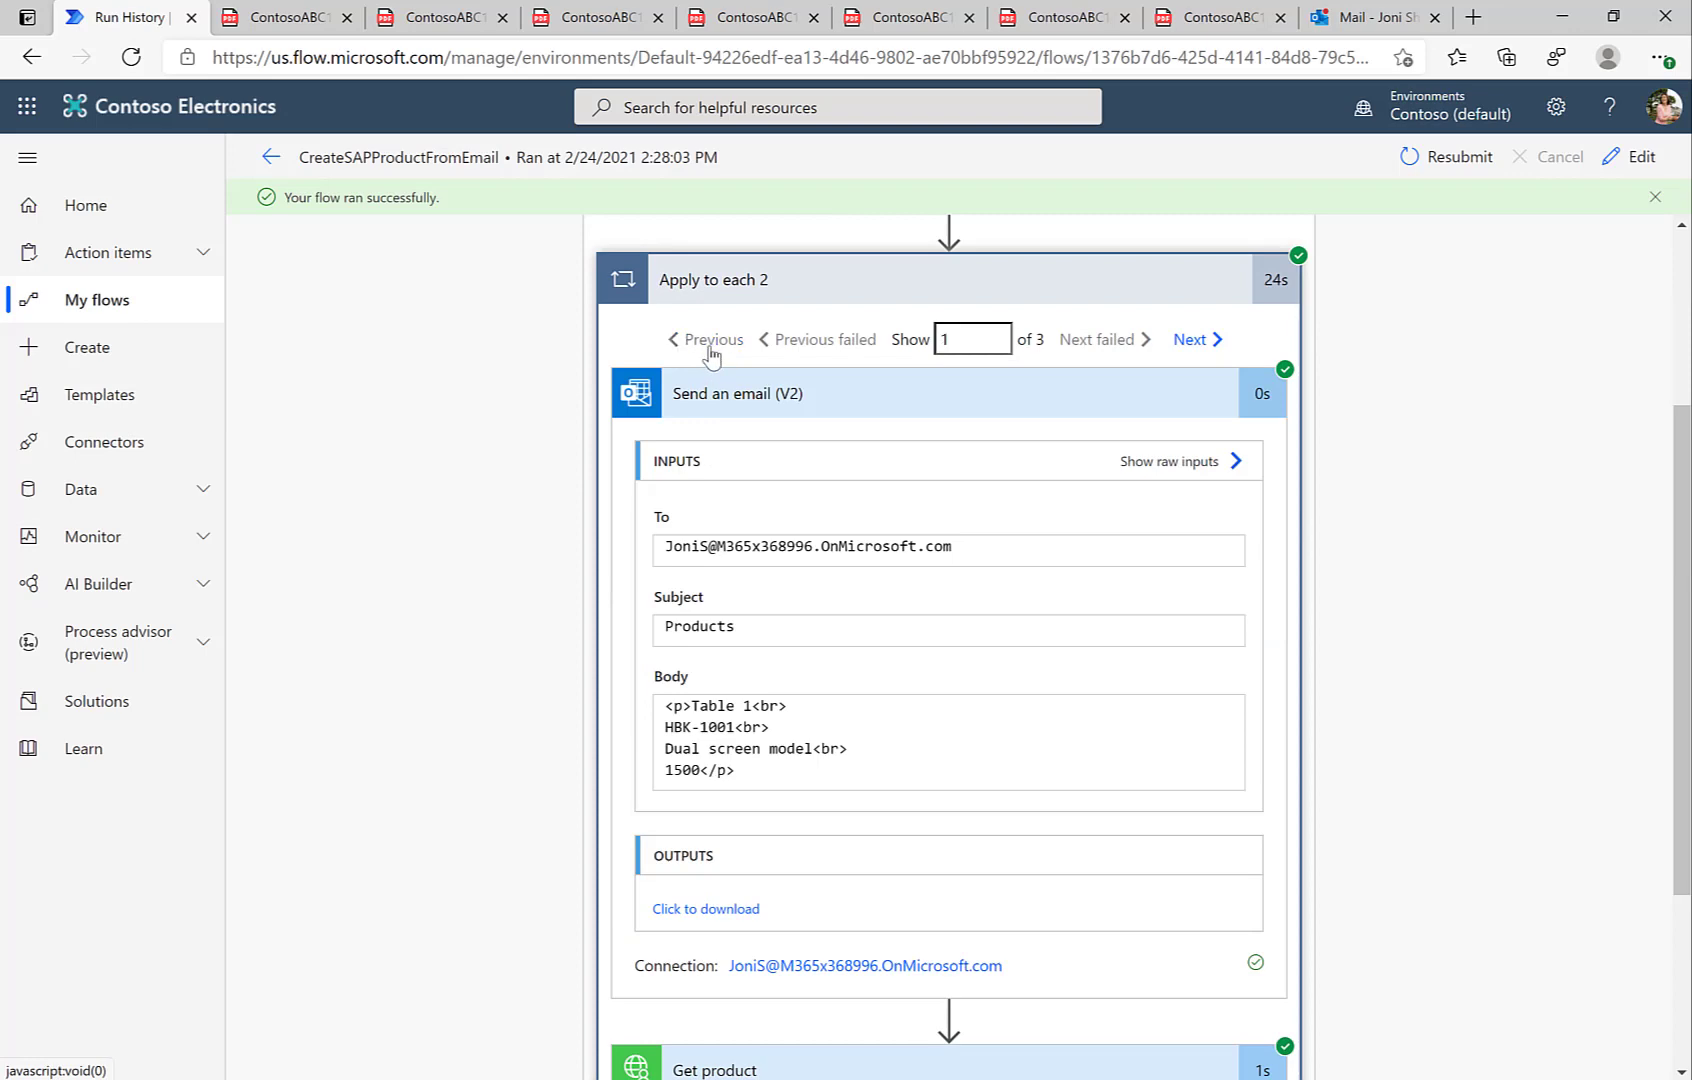
{"action": "left_click", "coordinate": [743, 398]}
{"action": "left_click", "coordinate": [741, 778]}
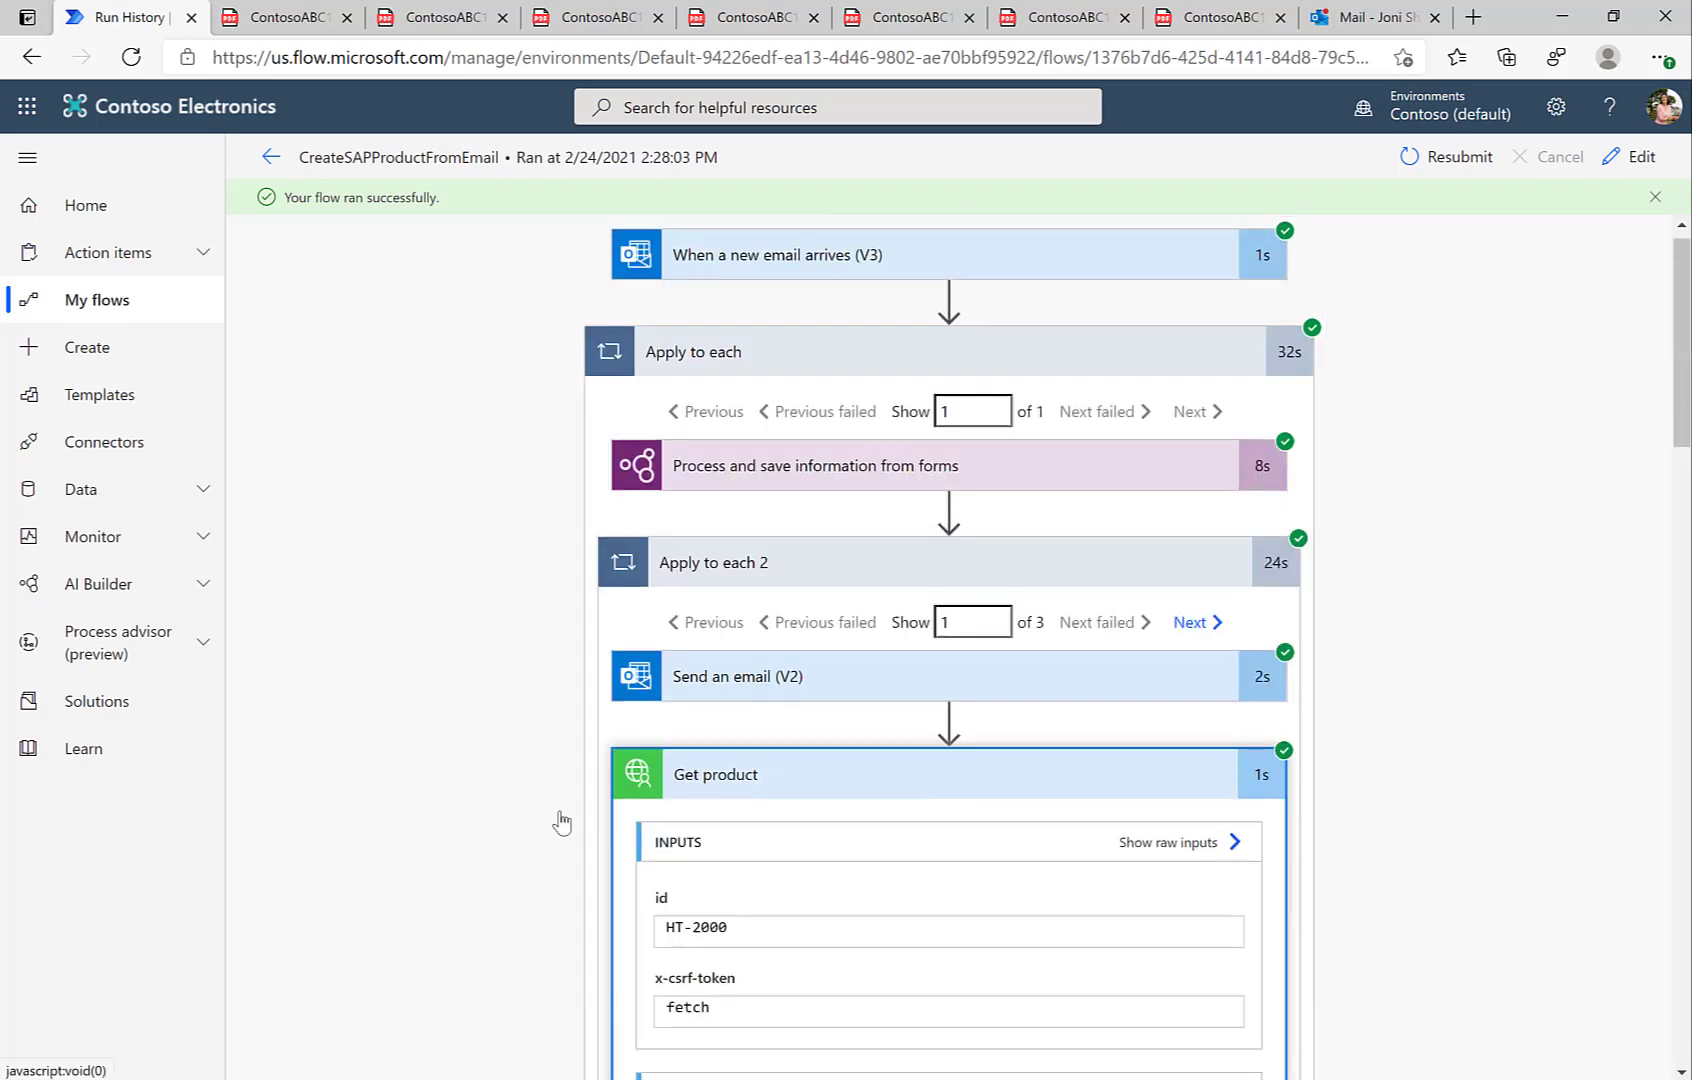
- Check Get product's x-csrf-token fetch input and the token value it returned
{"action": "scroll", "coordinate": [559, 823], "scroll_direction": "down", "scroll_amount": 3}
{"action": "left_click_drag", "start_coordinate": [745, 673], "coordinate": [655, 677]}
{"action": "left_click_drag", "start_coordinate": [906, 840], "coordinate": [658, 843]}
{"action": "left_click", "coordinate": [759, 449]}
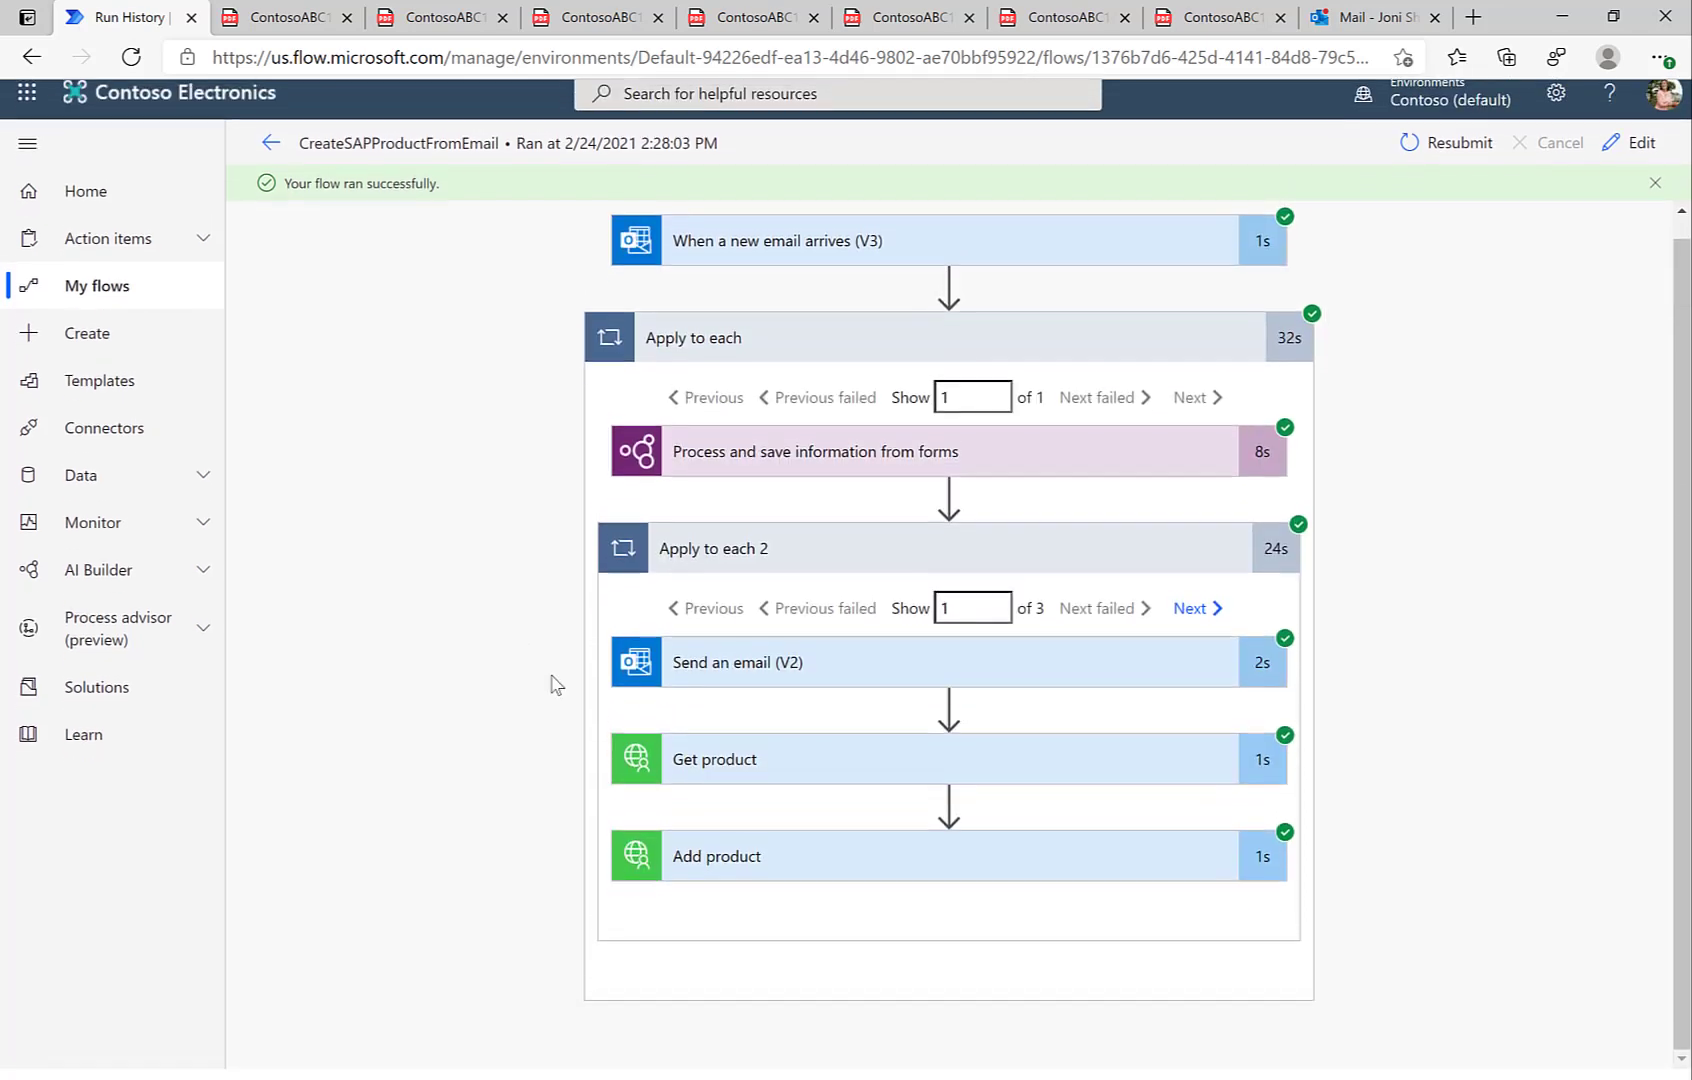
- Expand Add product and check the passed x-csrf-token and the SAP client cookie header
{"action": "left_click", "coordinate": [759, 872]}
{"action": "scroll", "coordinate": [572, 856], "scroll_direction": "down", "scroll_amount": 4}
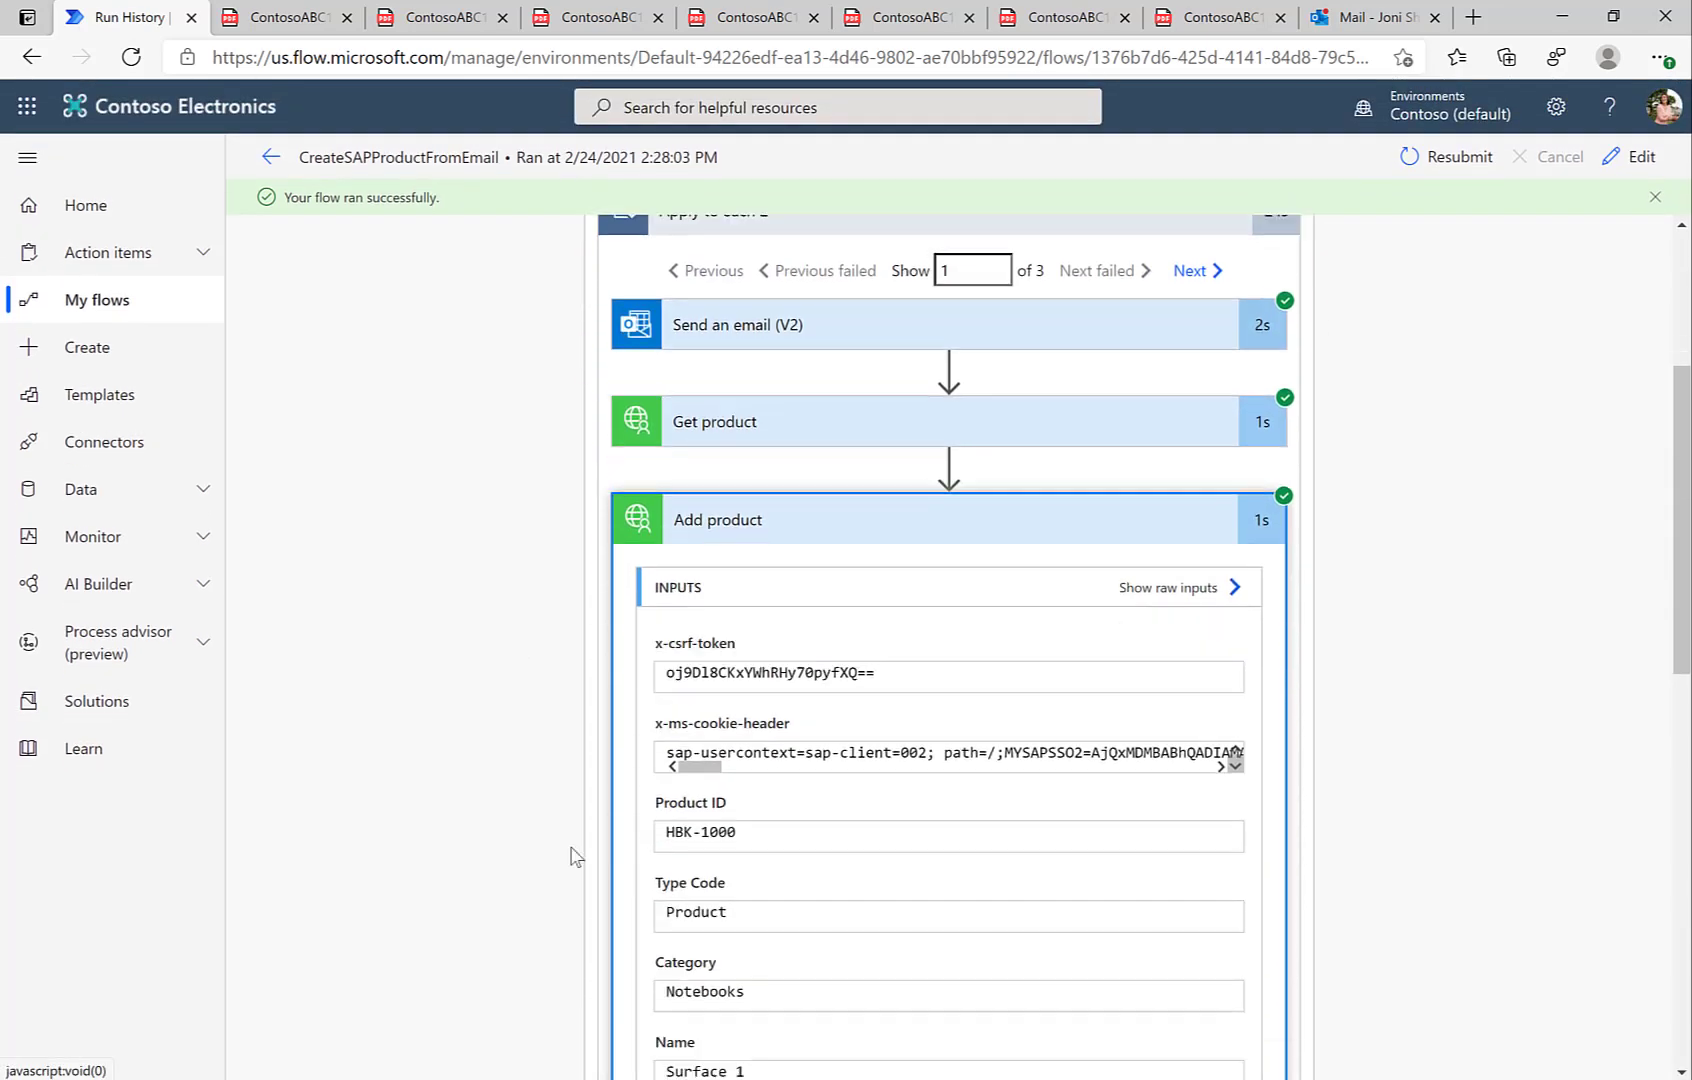
{"action": "left_click_drag", "start_coordinate": [912, 595], "coordinate": [660, 600]}
{"action": "left_click_drag", "start_coordinate": [789, 669], "coordinate": [1151, 669]}
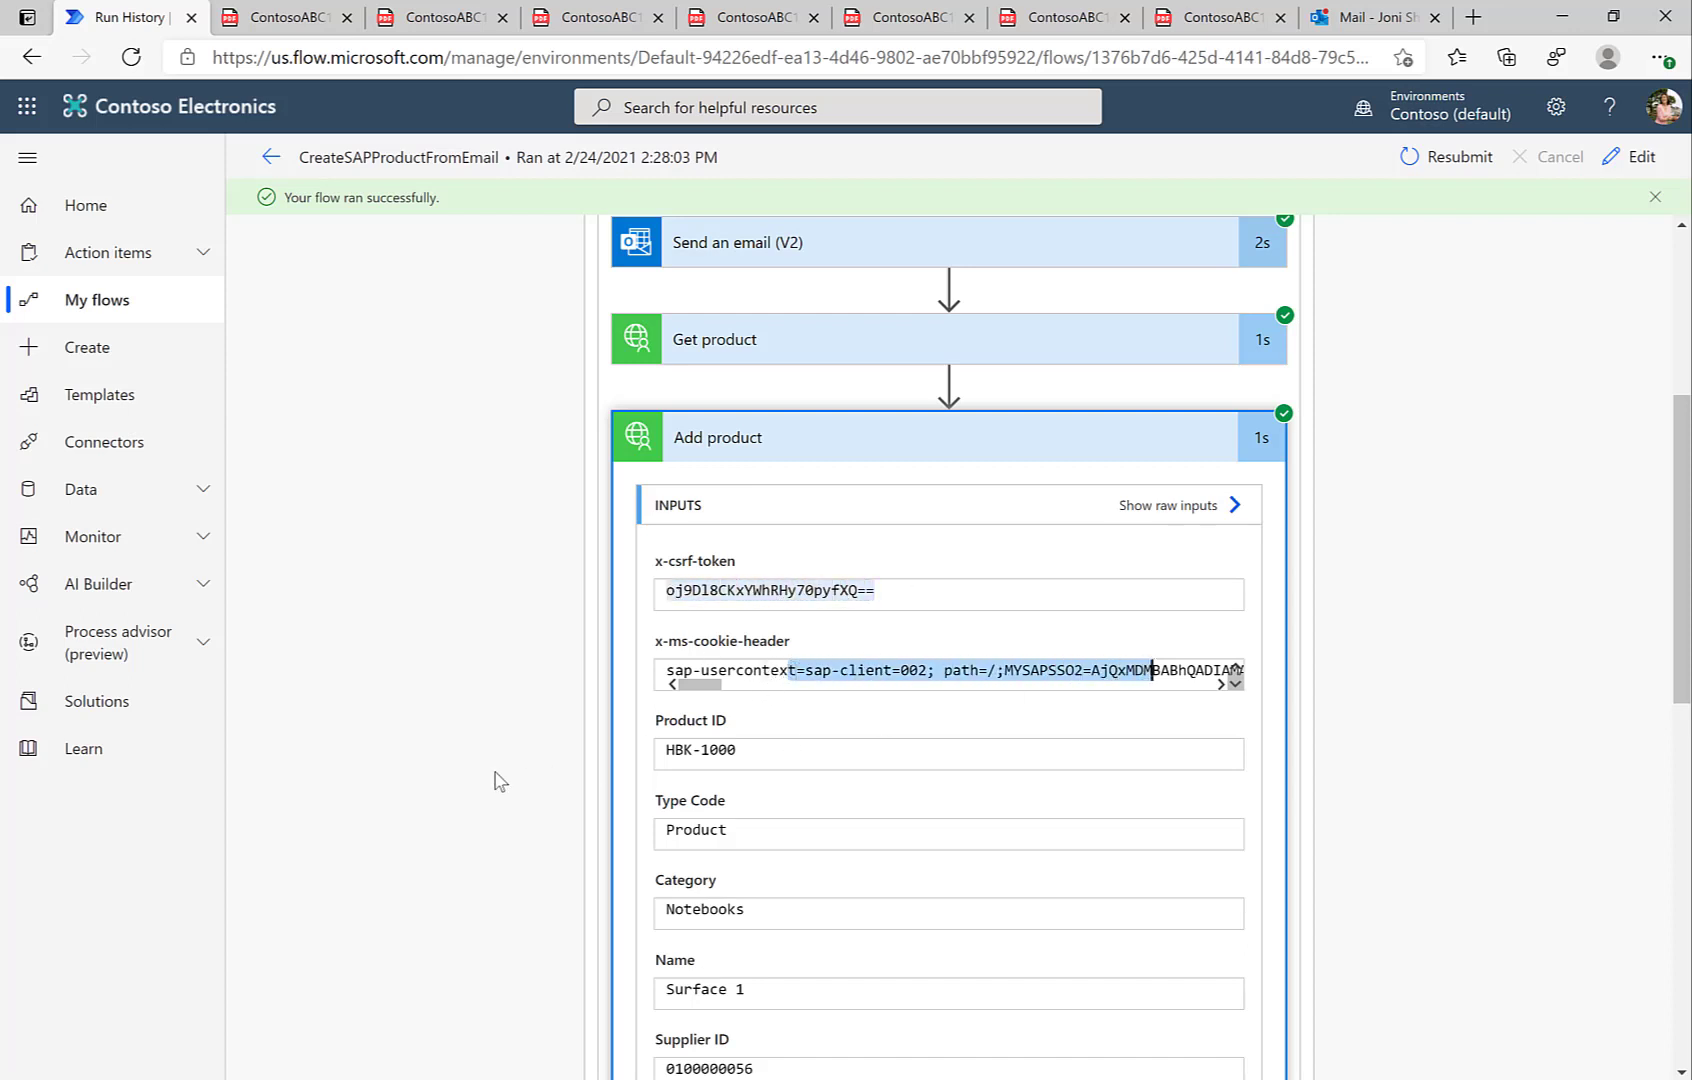
{"action": "scroll", "coordinate": [500, 780], "scroll_direction": "down", "scroll_amount": 3}
- Verify Add product submitted HBK-1000 as Surface 1, Notebooks, price 1000, New model 2020
{"action": "left_click_drag", "start_coordinate": [760, 483], "coordinate": [646, 489]}
{"action": "scroll", "coordinate": [562, 630], "scroll_direction": "down", "scroll_amount": 1}
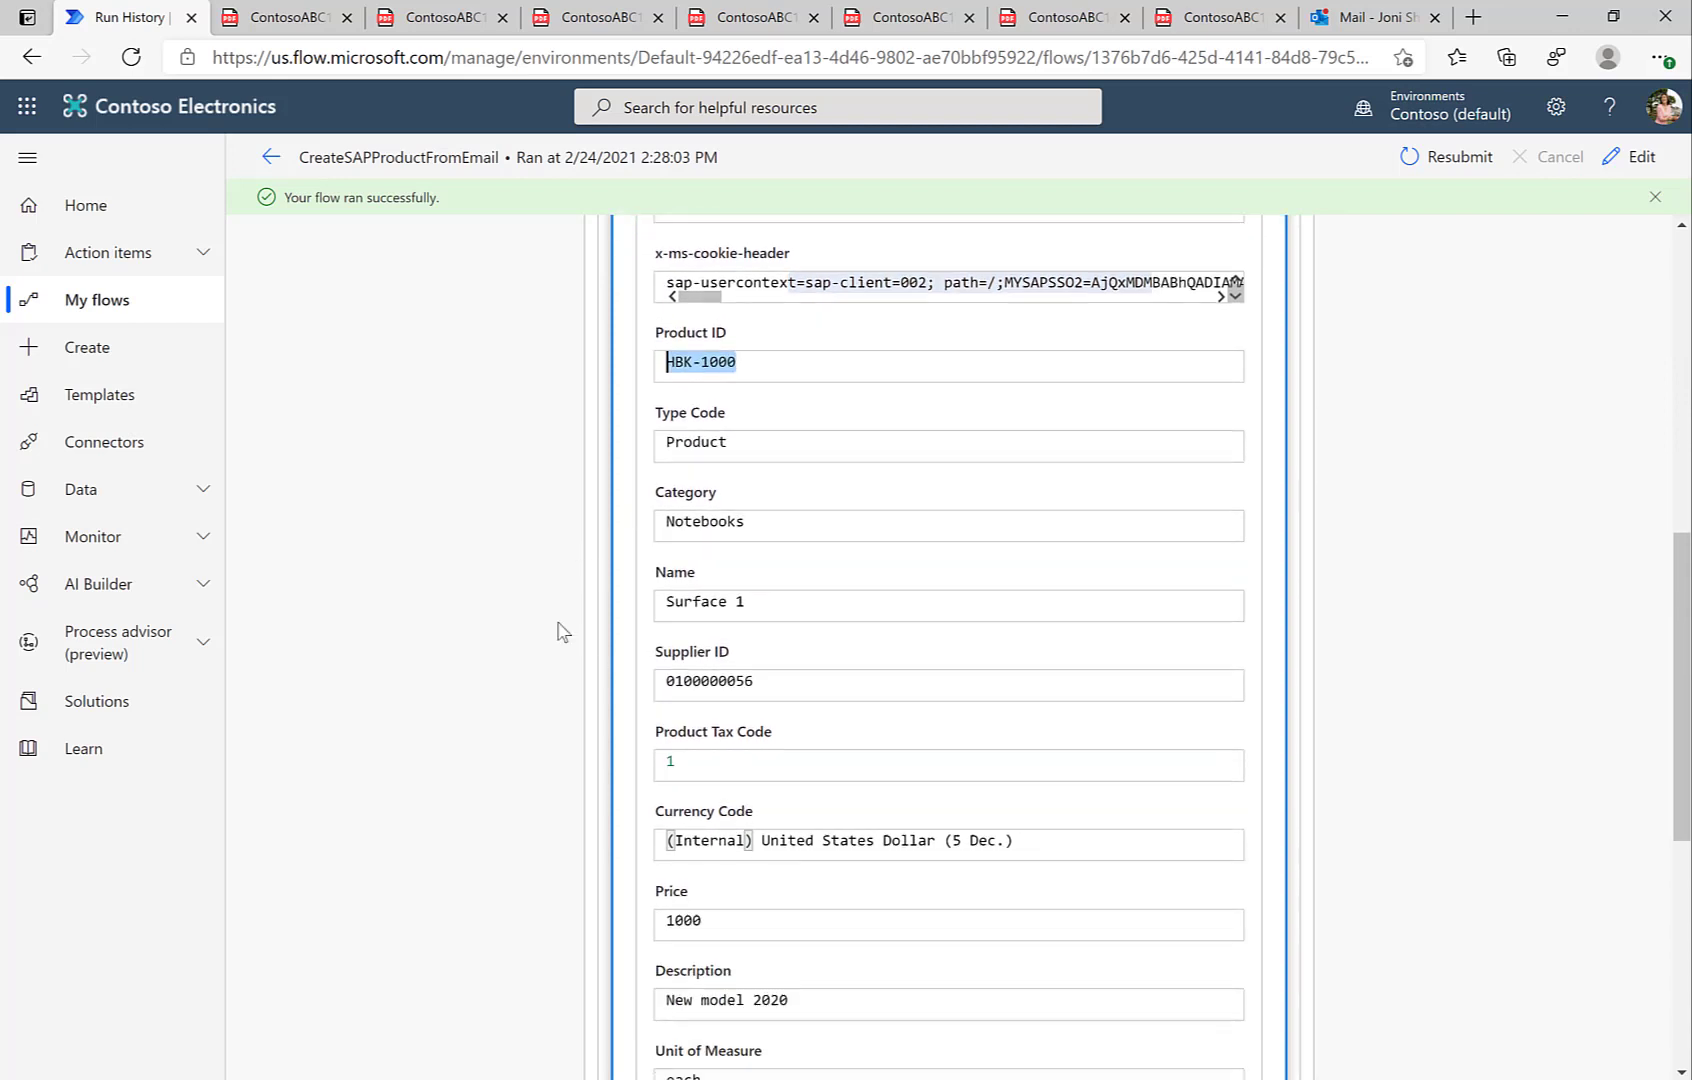
{"action": "left_click_drag", "start_coordinate": [772, 680], "coordinate": [652, 688]}
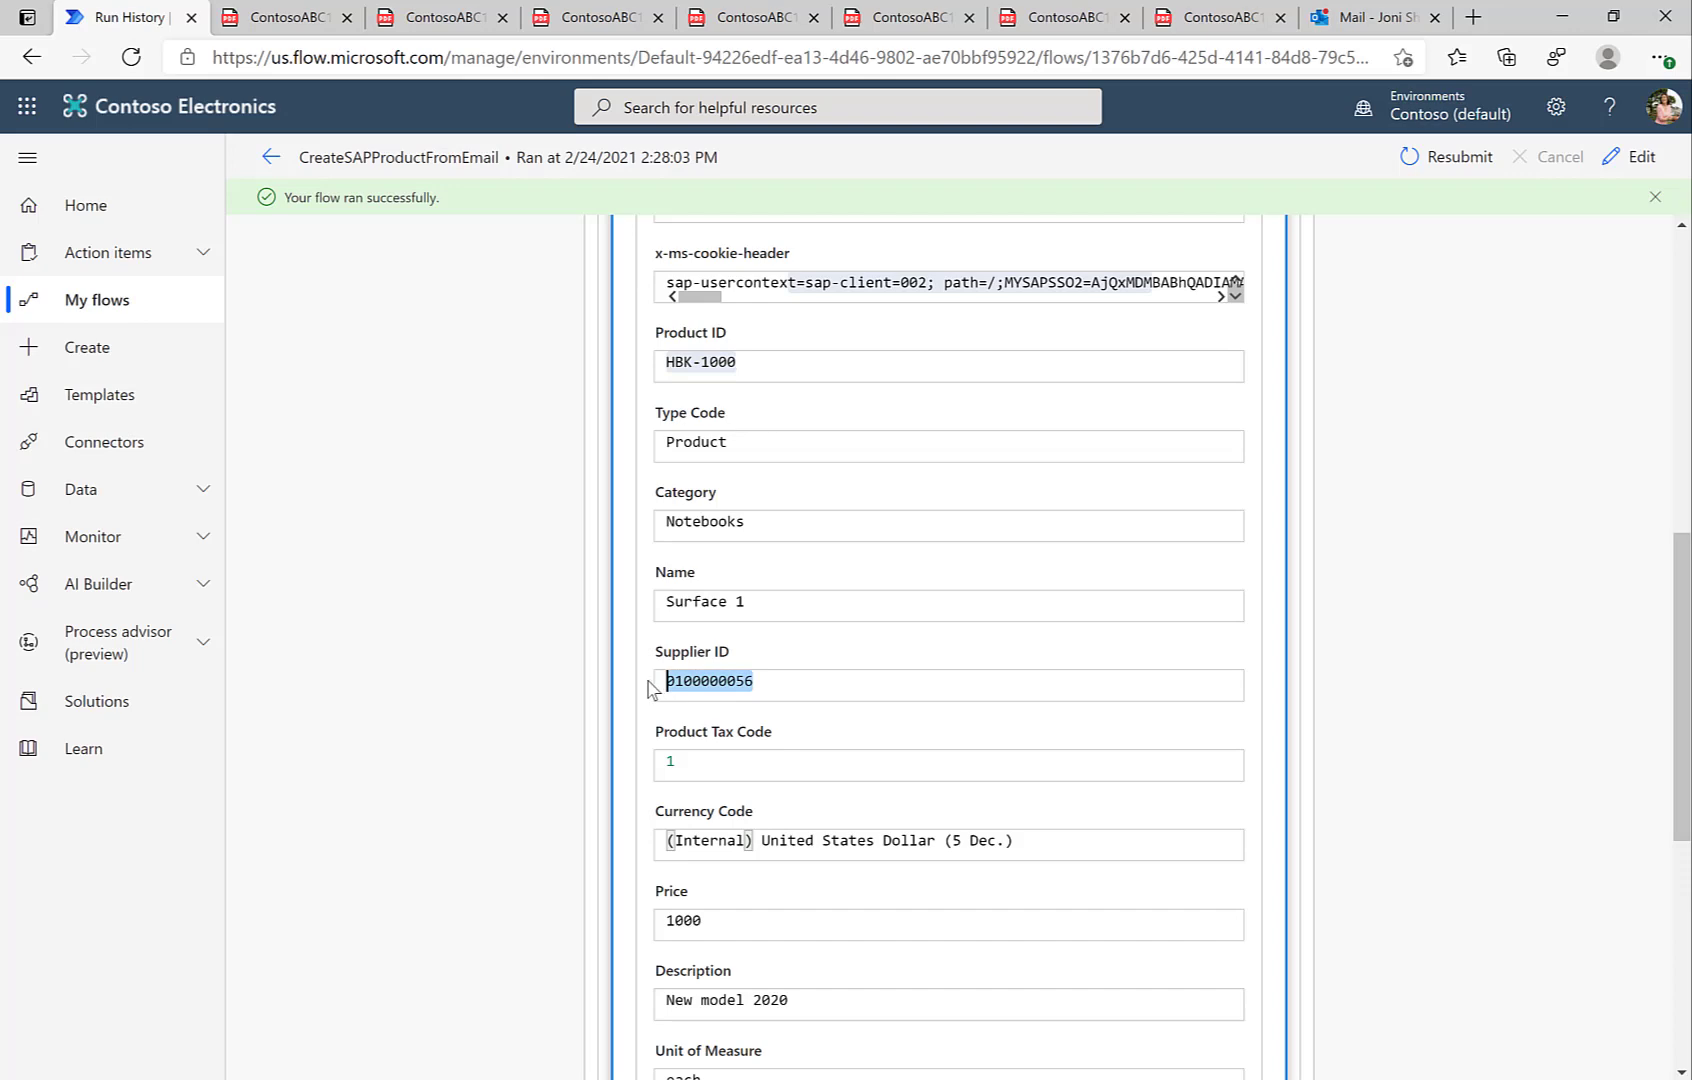
{"action": "scroll", "coordinate": [559, 740], "scroll_direction": "down", "scroll_amount": 5}
{"action": "scroll", "coordinate": [559, 742], "scroll_direction": "up", "scroll_amount": 10}
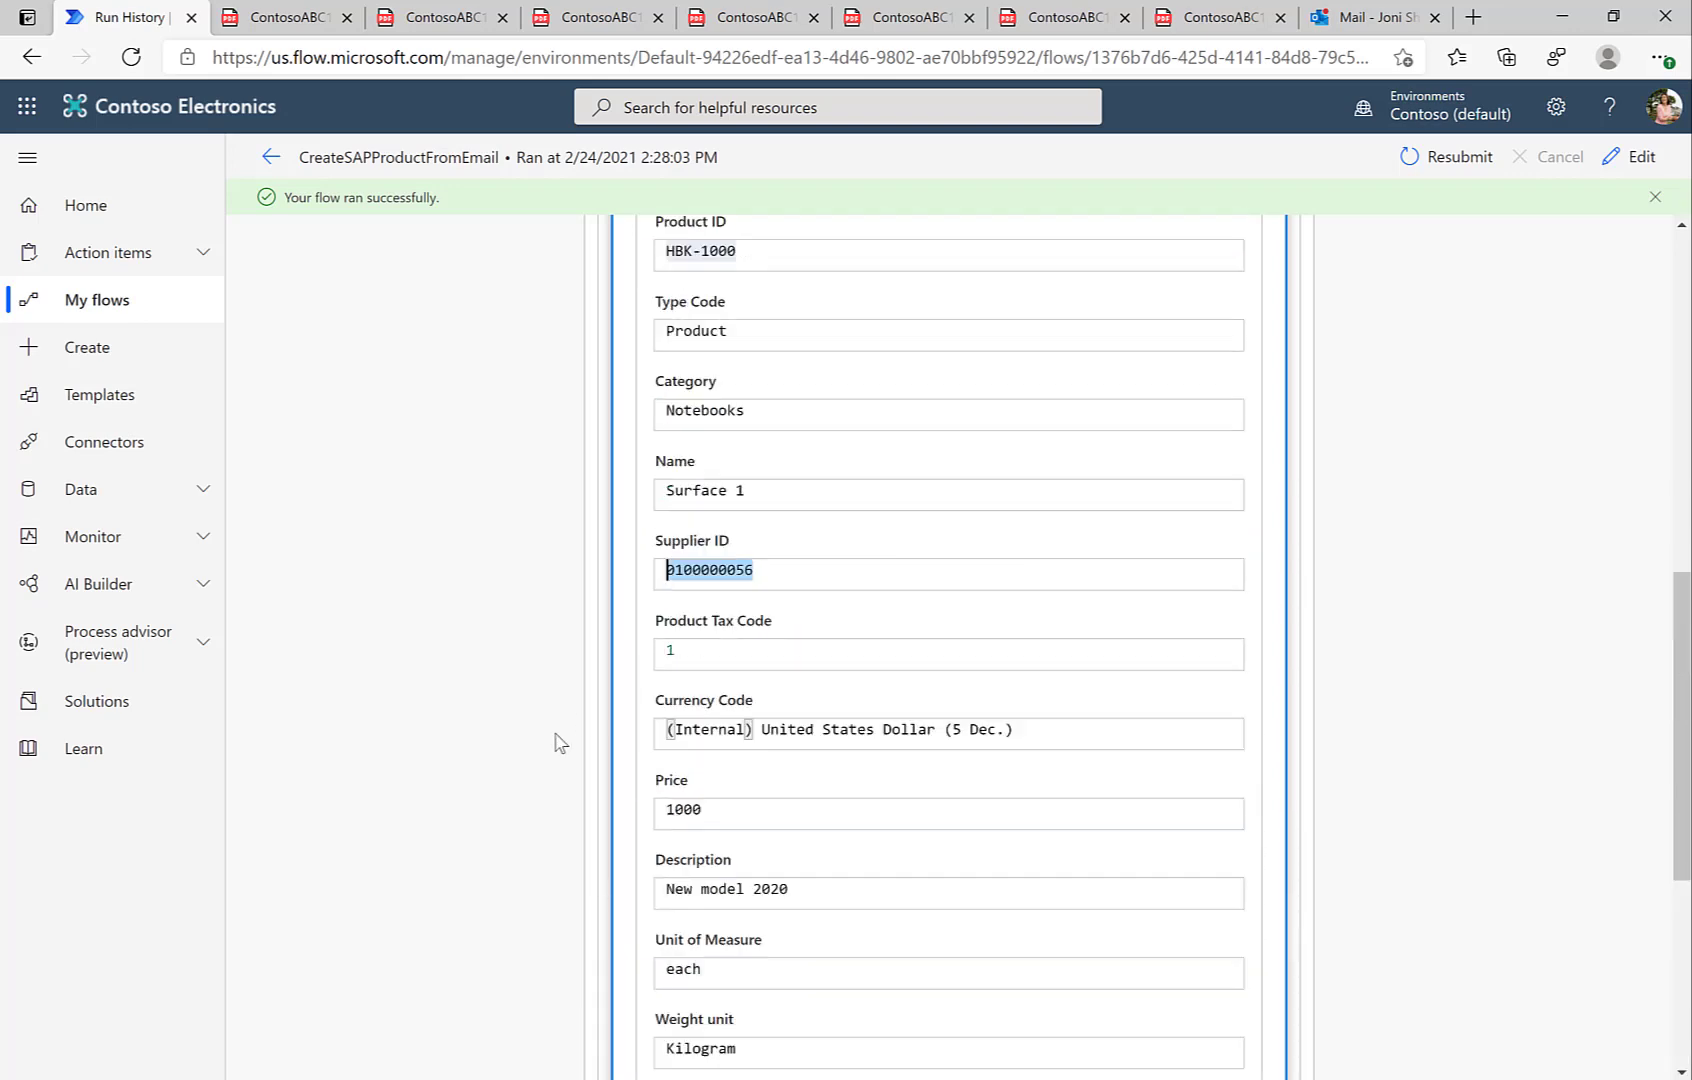
{"action": "scroll", "coordinate": [558, 742], "scroll_direction": "down", "scroll_amount": 1}
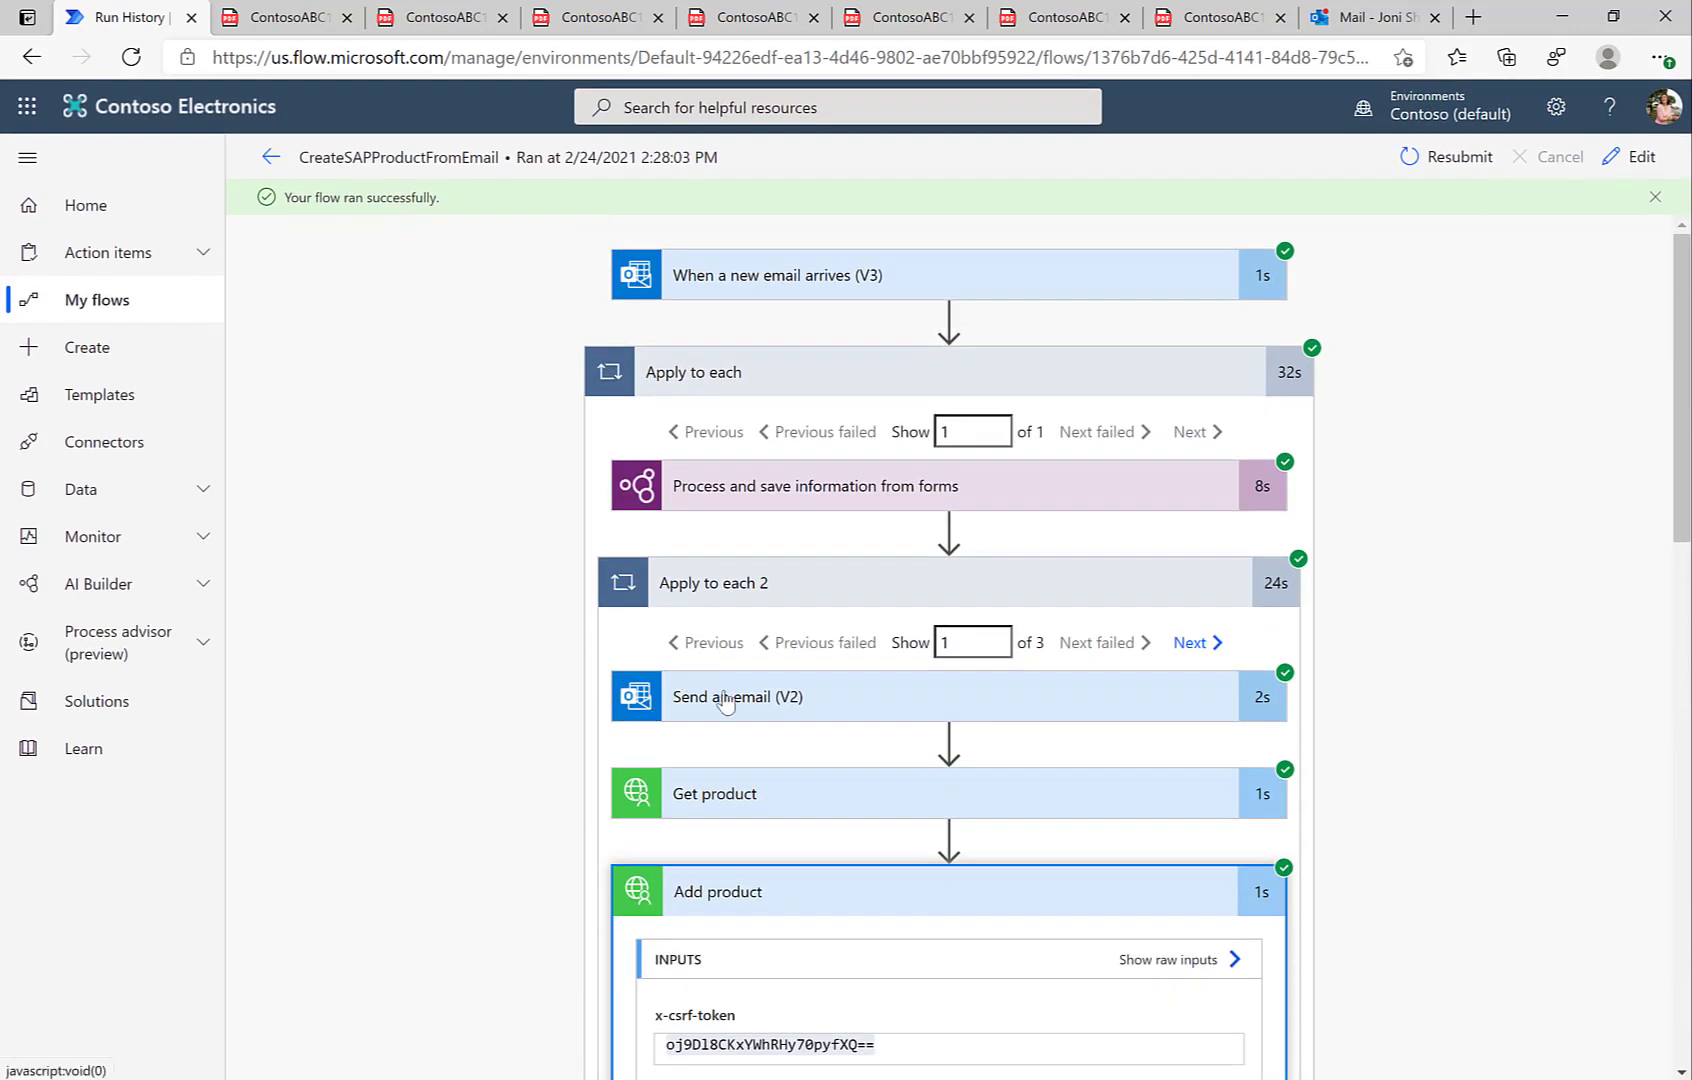
{"action": "left_click", "coordinate": [741, 902]}
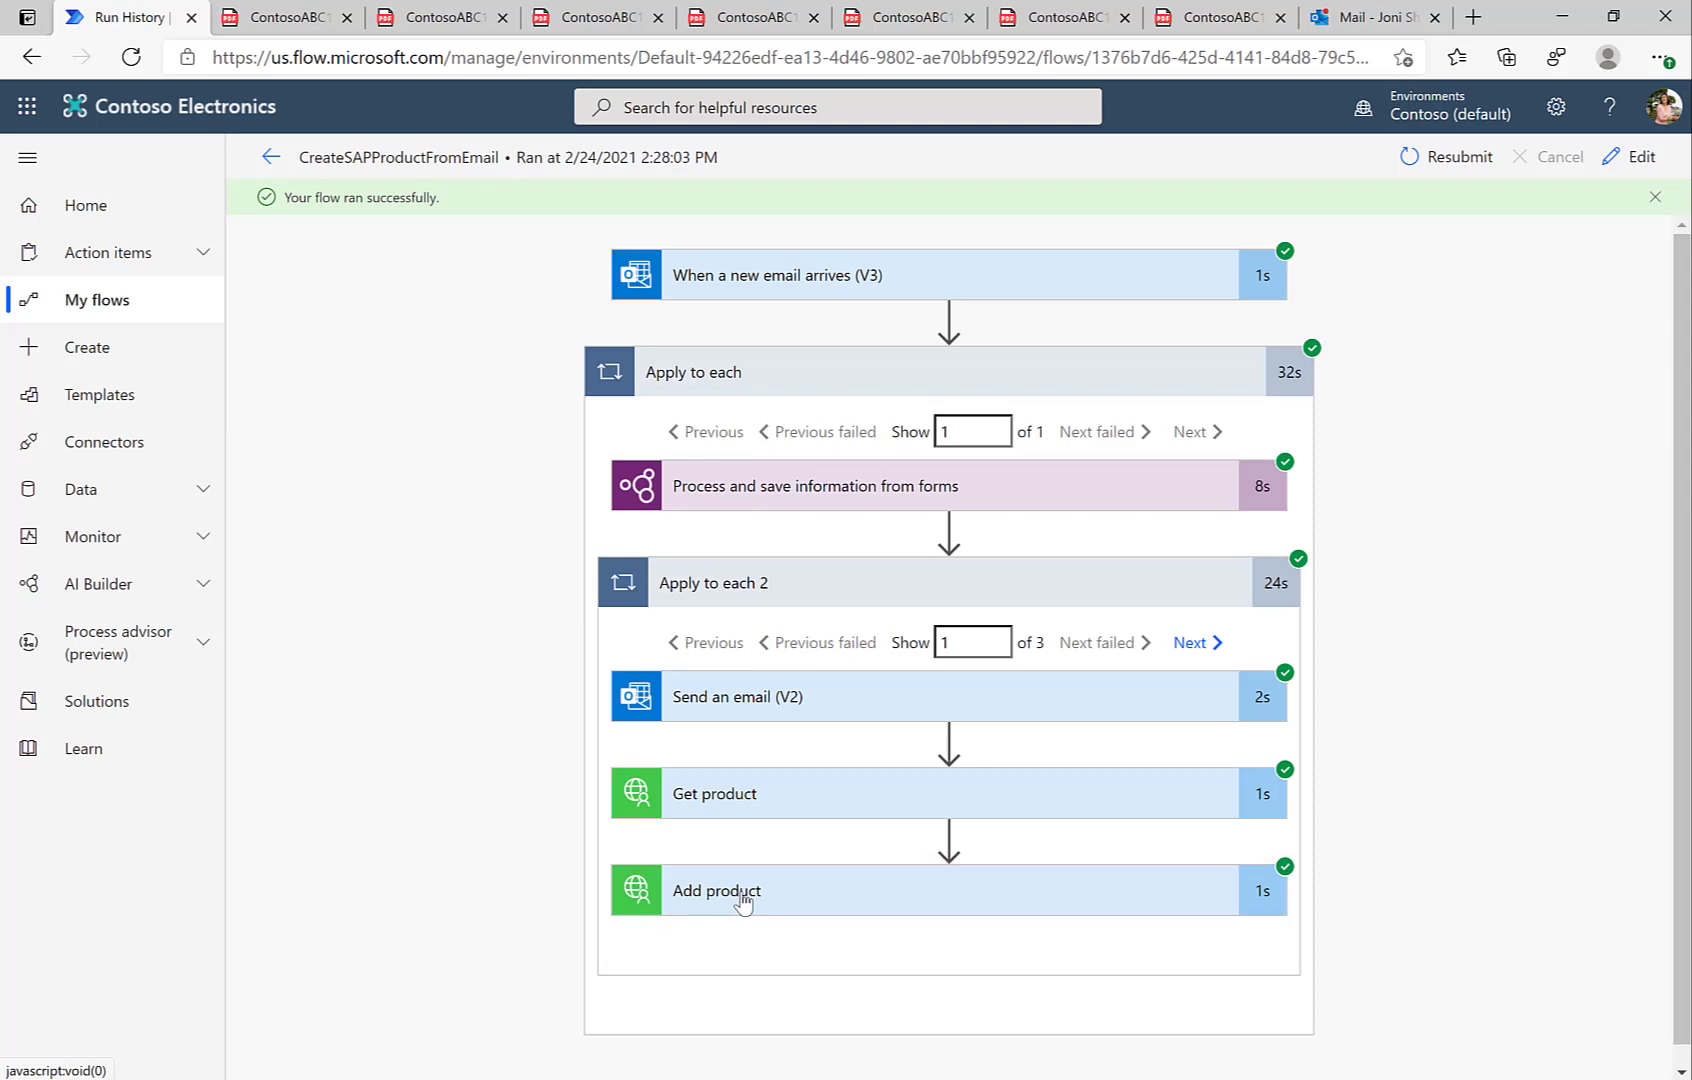
- Load the SAP Fiori launchpad in a new tab and launch Manage Products
{"action": "left_click", "coordinate": [1473, 17]}
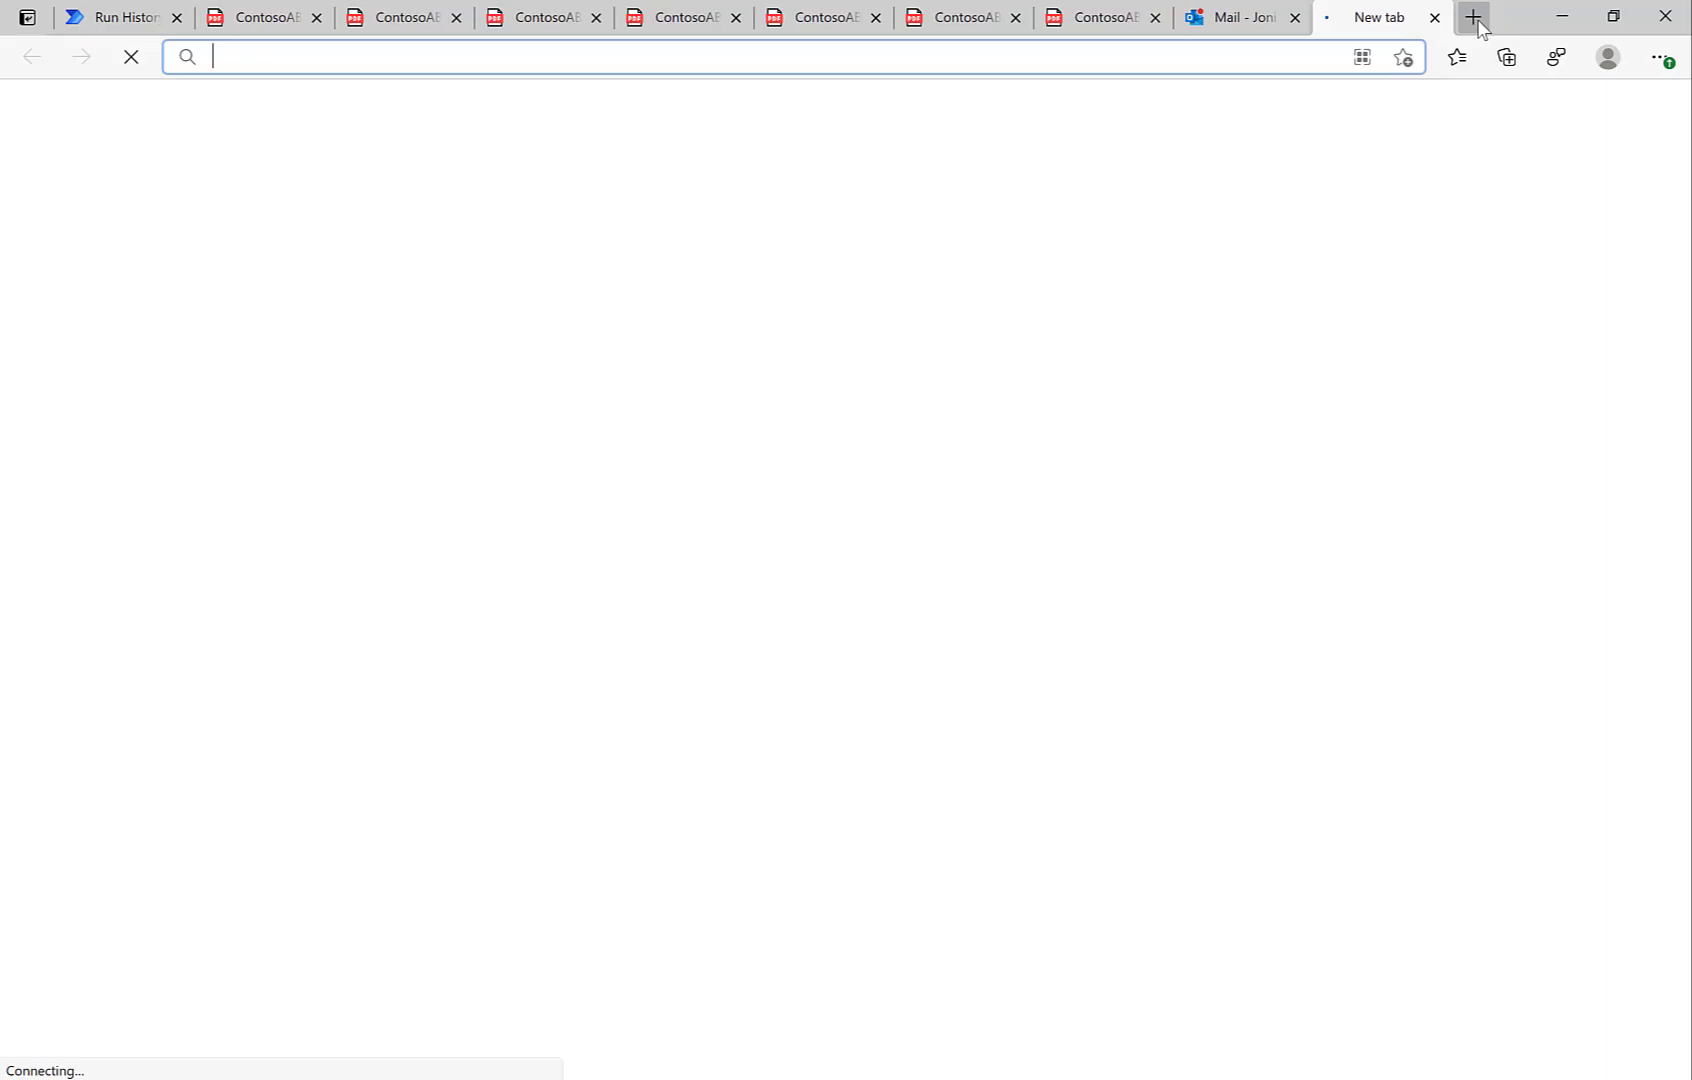
{"action": "type", "text": "https://sapes5.sapdevcenter.com/sap/bc/ui5_ui5/ui2/ushell/shells/abap/FioriLaunchpad.html"}
{"action": "key", "text": "Return"}
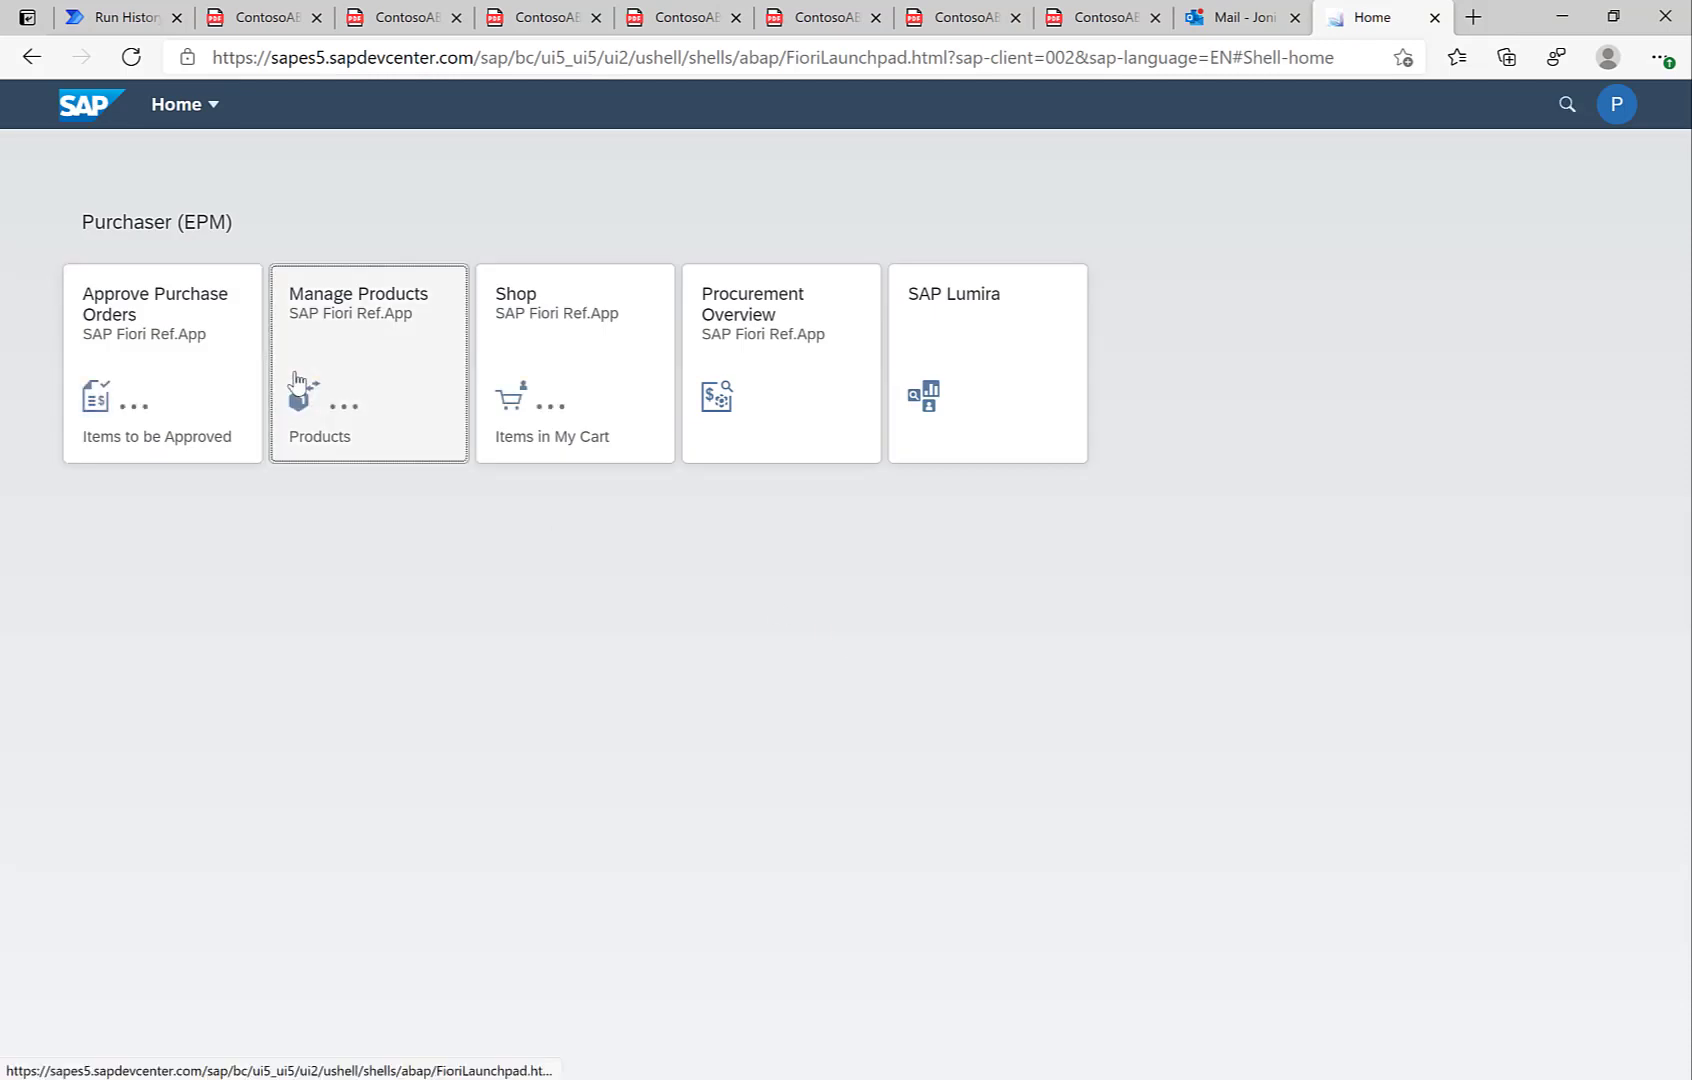
{"action": "left_click", "coordinate": [297, 383]}
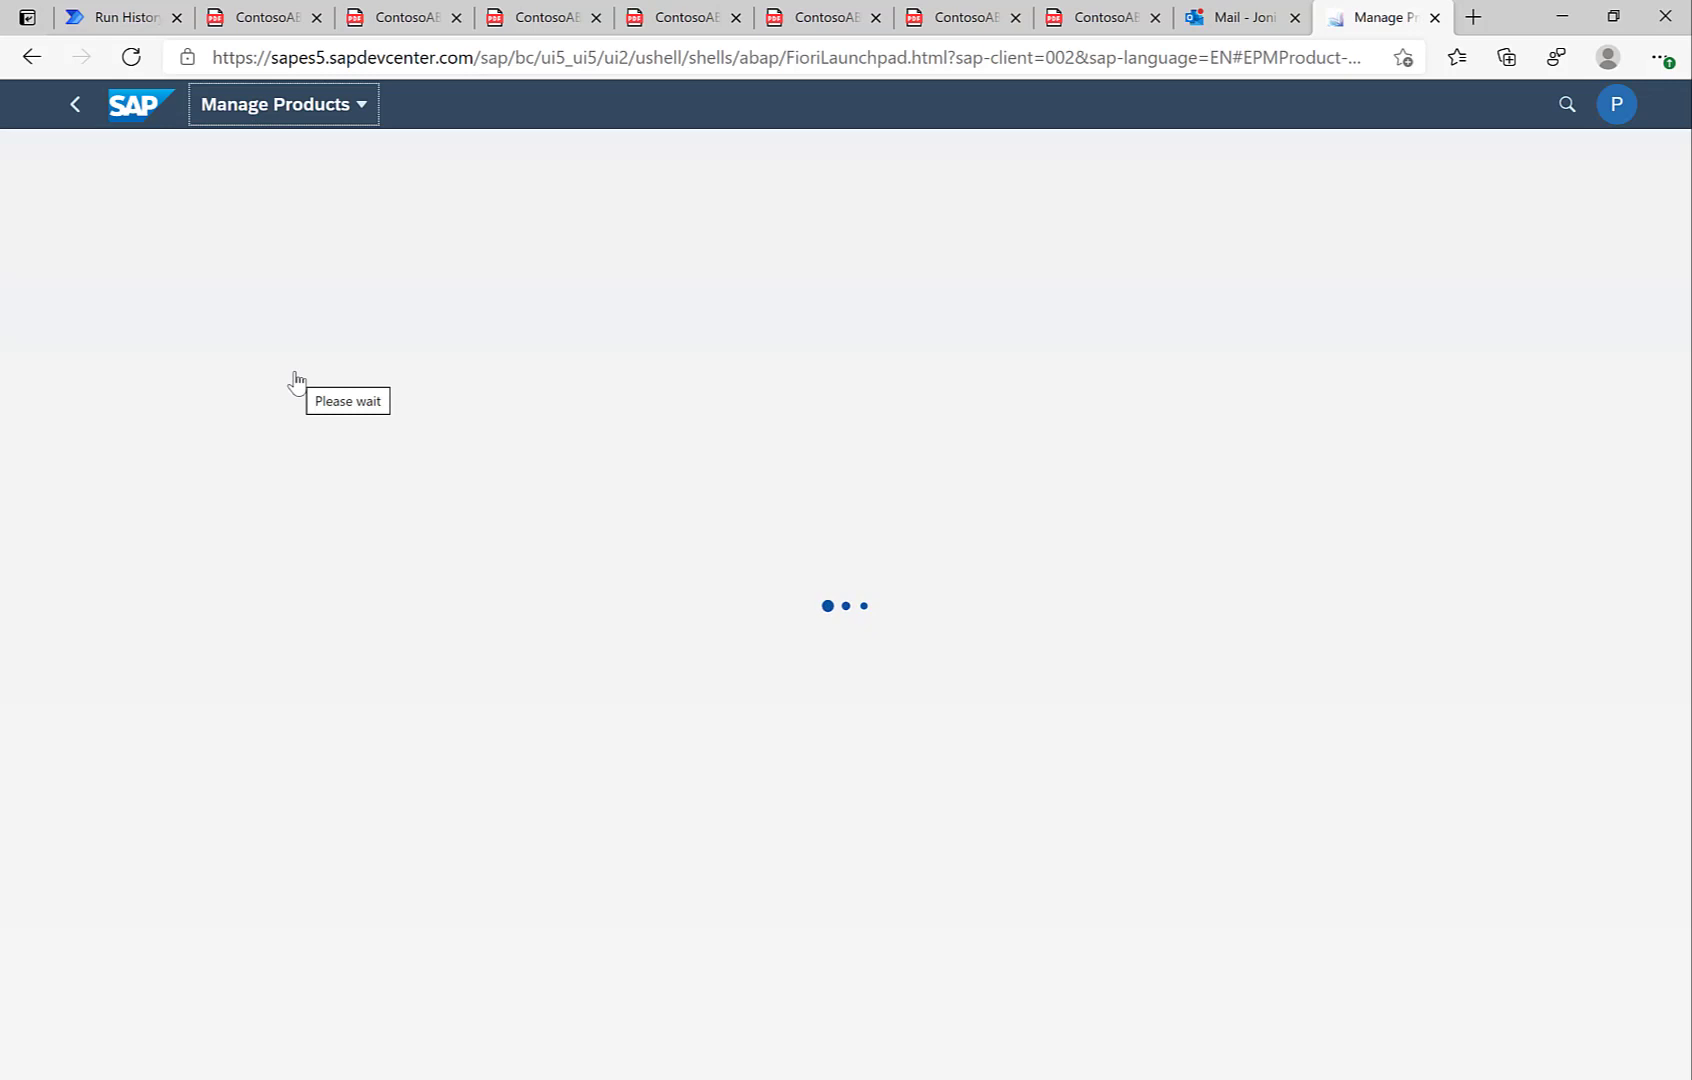
- Search 'HB' to list Surface 1–3 (HBK-1000 to HBK-1002), then preview ContosoHBK.pdf in Outlook
{"action": "left_click", "coordinate": [194, 259]}
{"action": "type", "text": "HBK"}
{"action": "key", "text": "Return"}
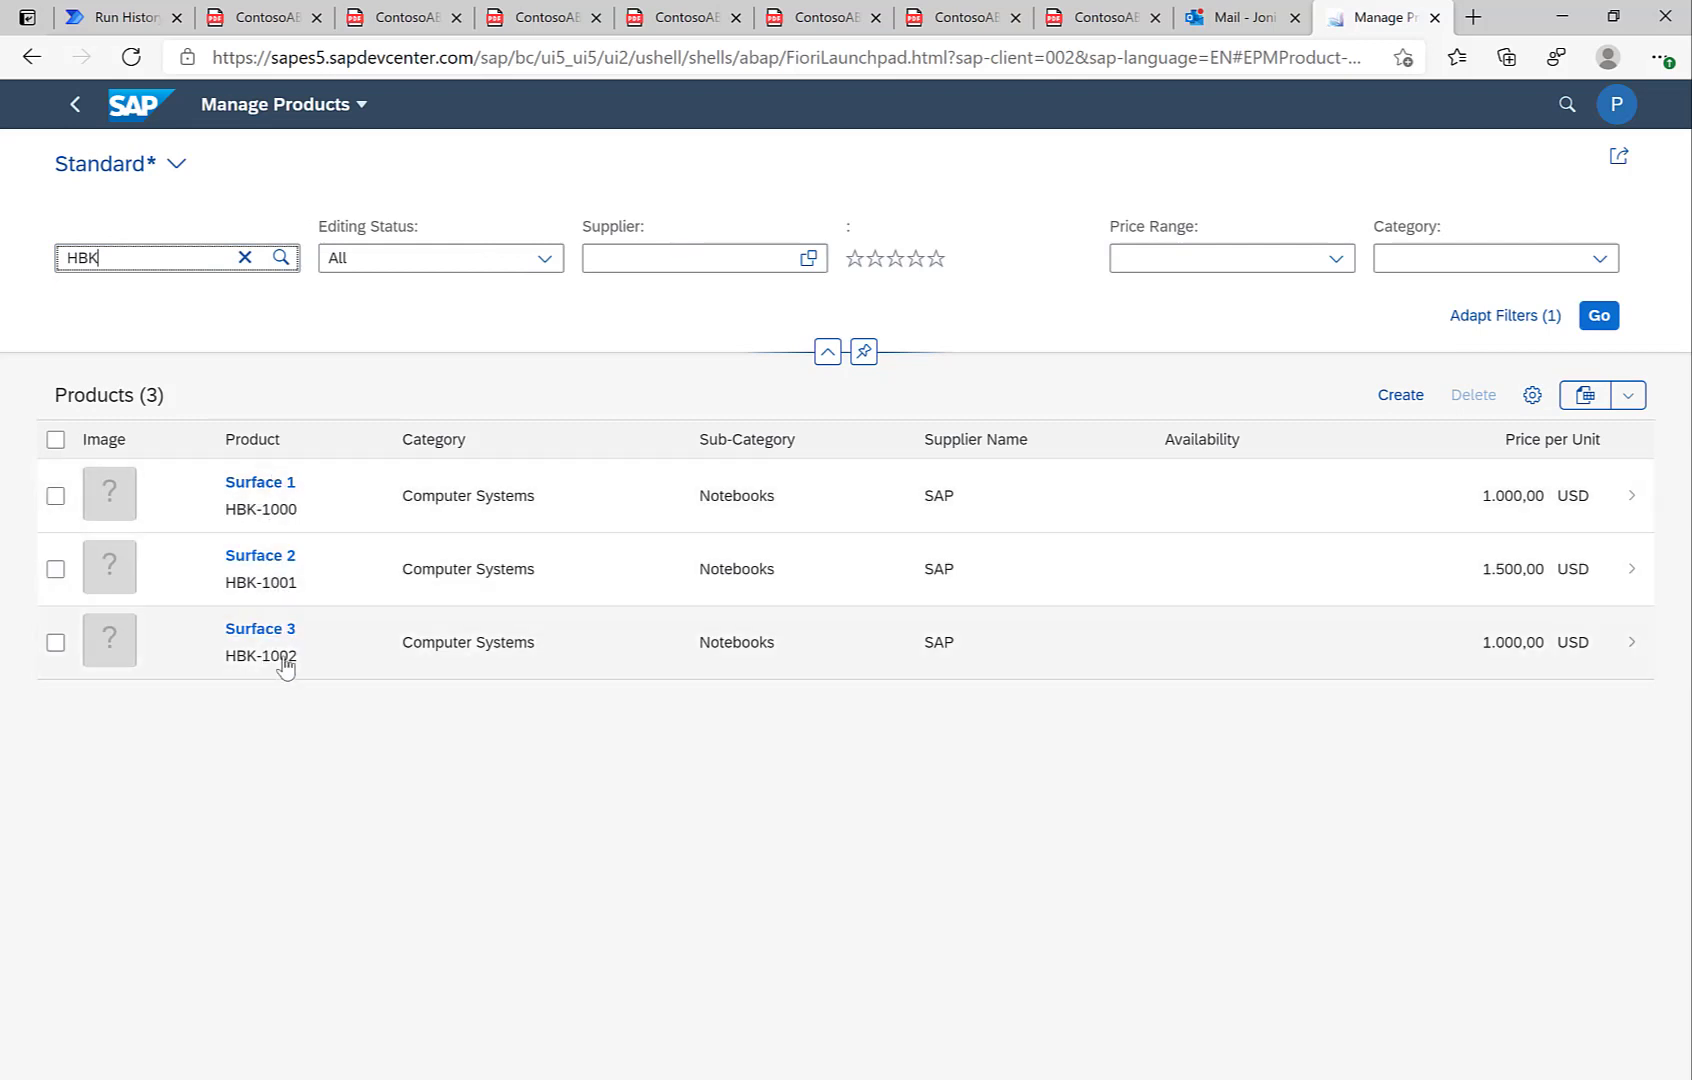
{"action": "left_click", "coordinate": [1217, 24]}
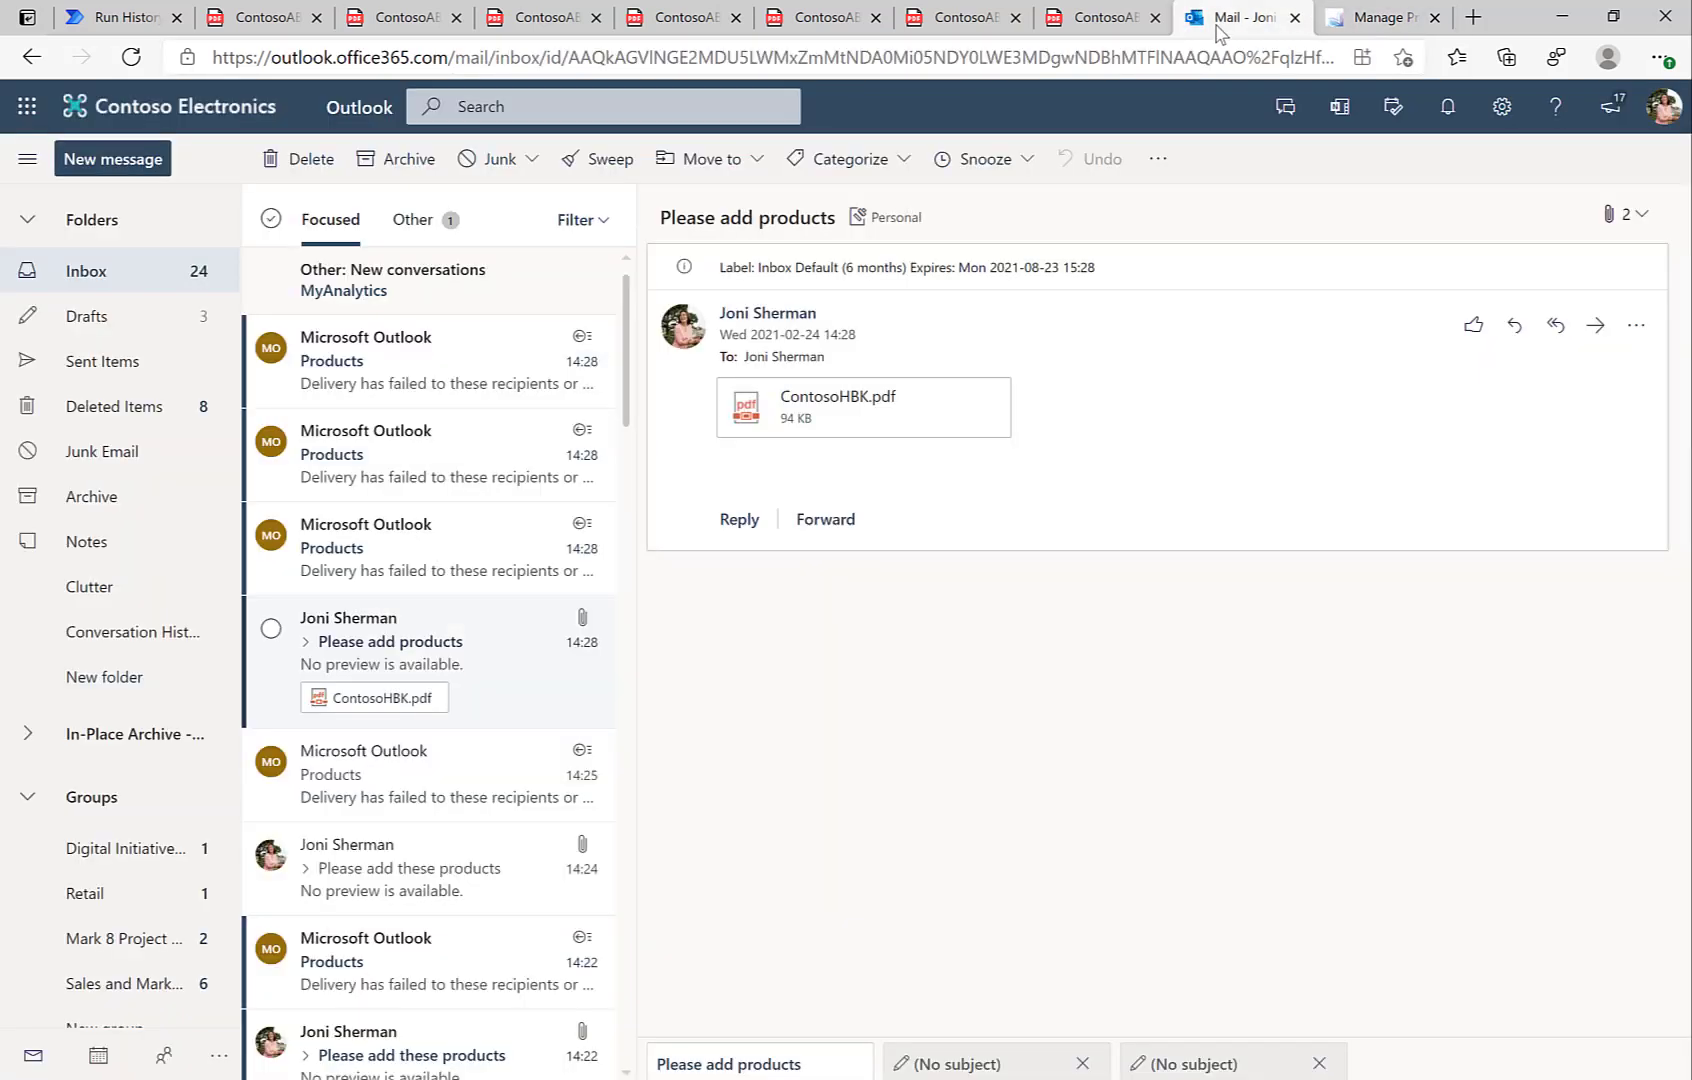
{"action": "left_click", "coordinate": [810, 405]}
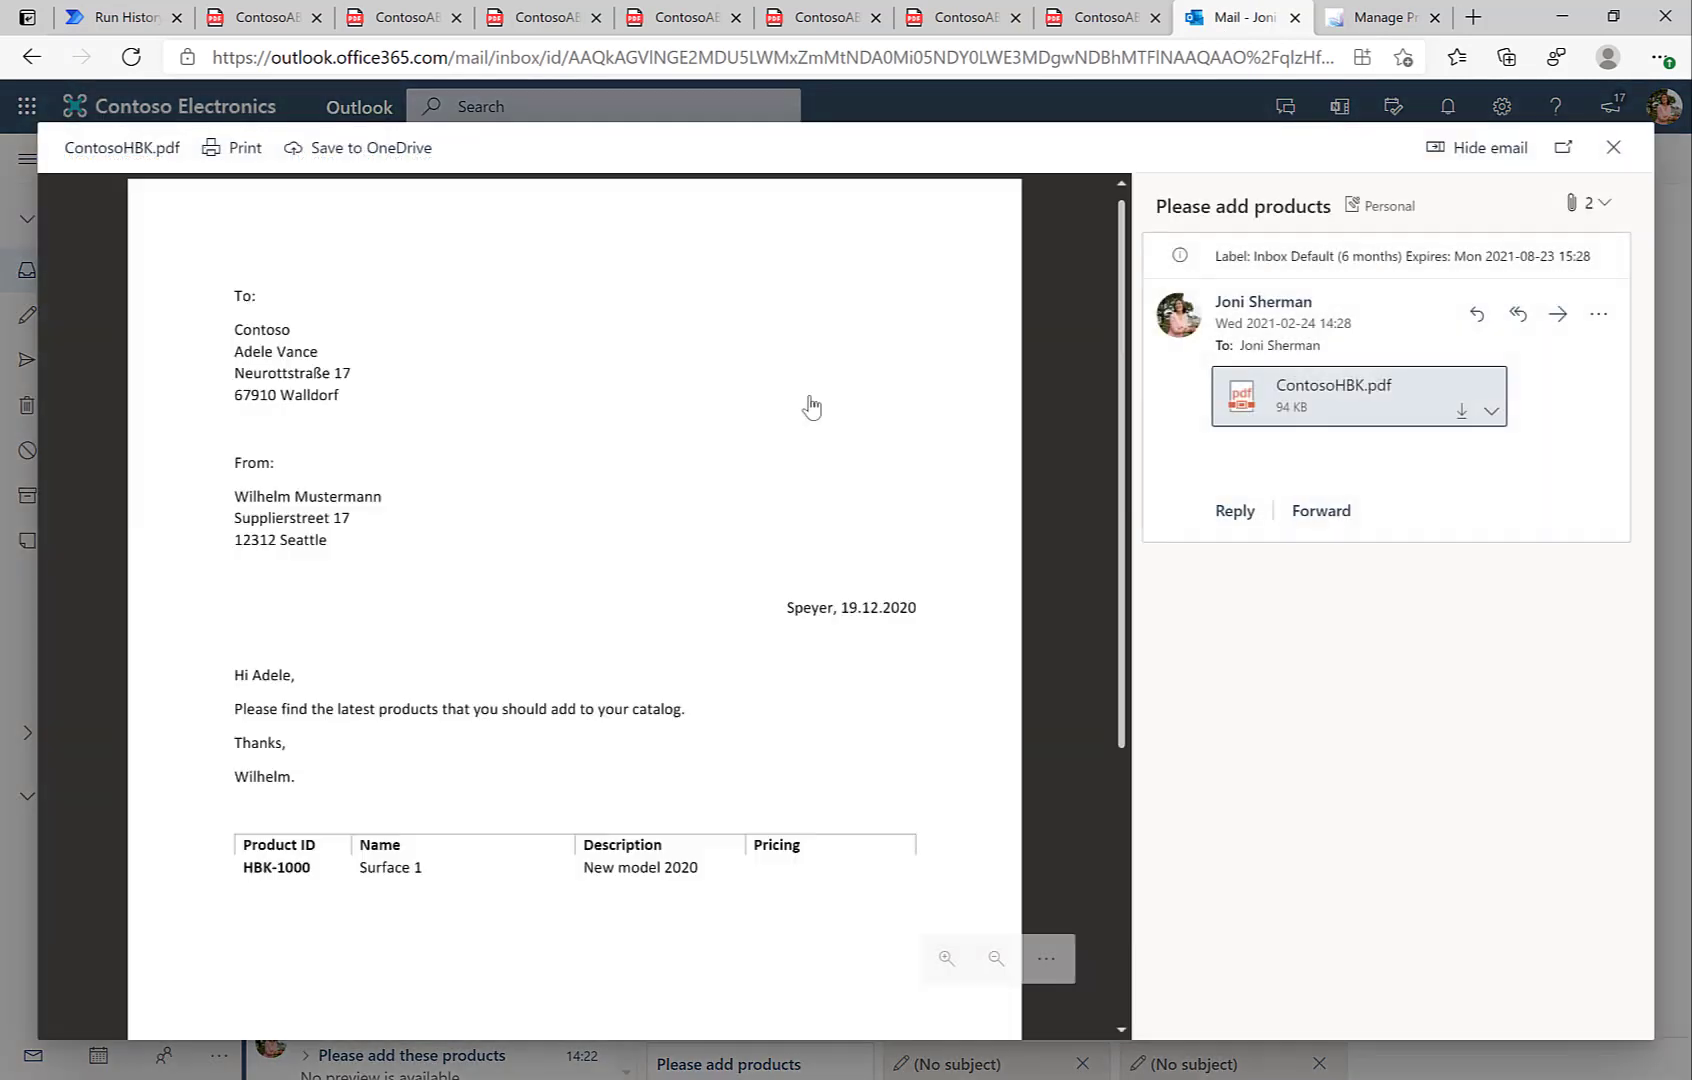